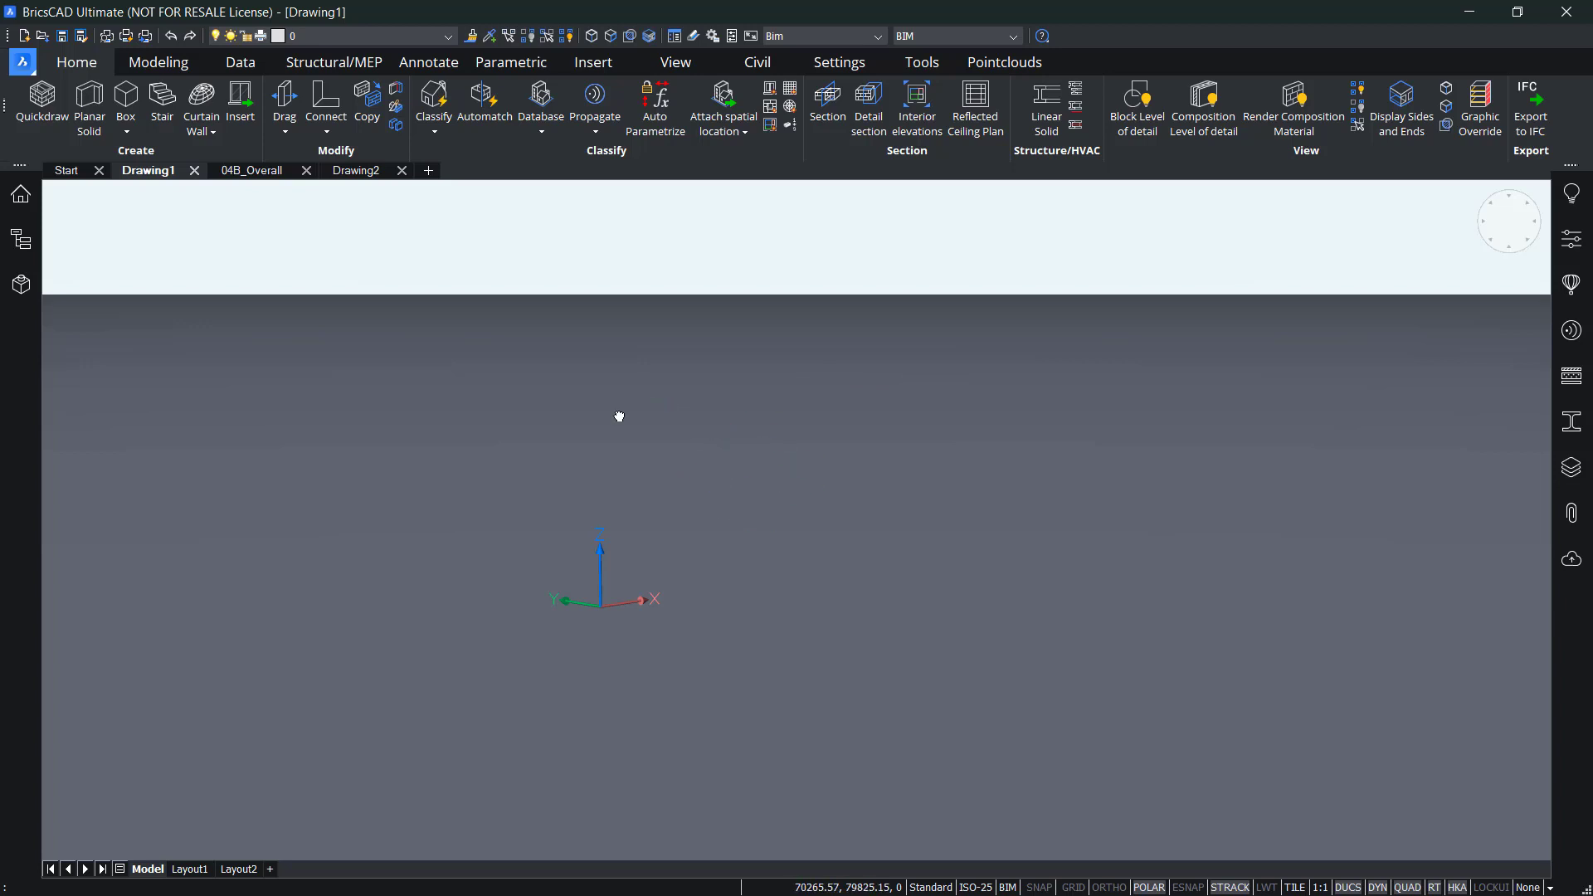
Step: Save the new drawing as 04_Canopy in the 04B folder inside 04. Import models on the desktop
{"action": "middle_click_drag", "start_coordinate": [619, 416], "coordinate": [619, 427]}
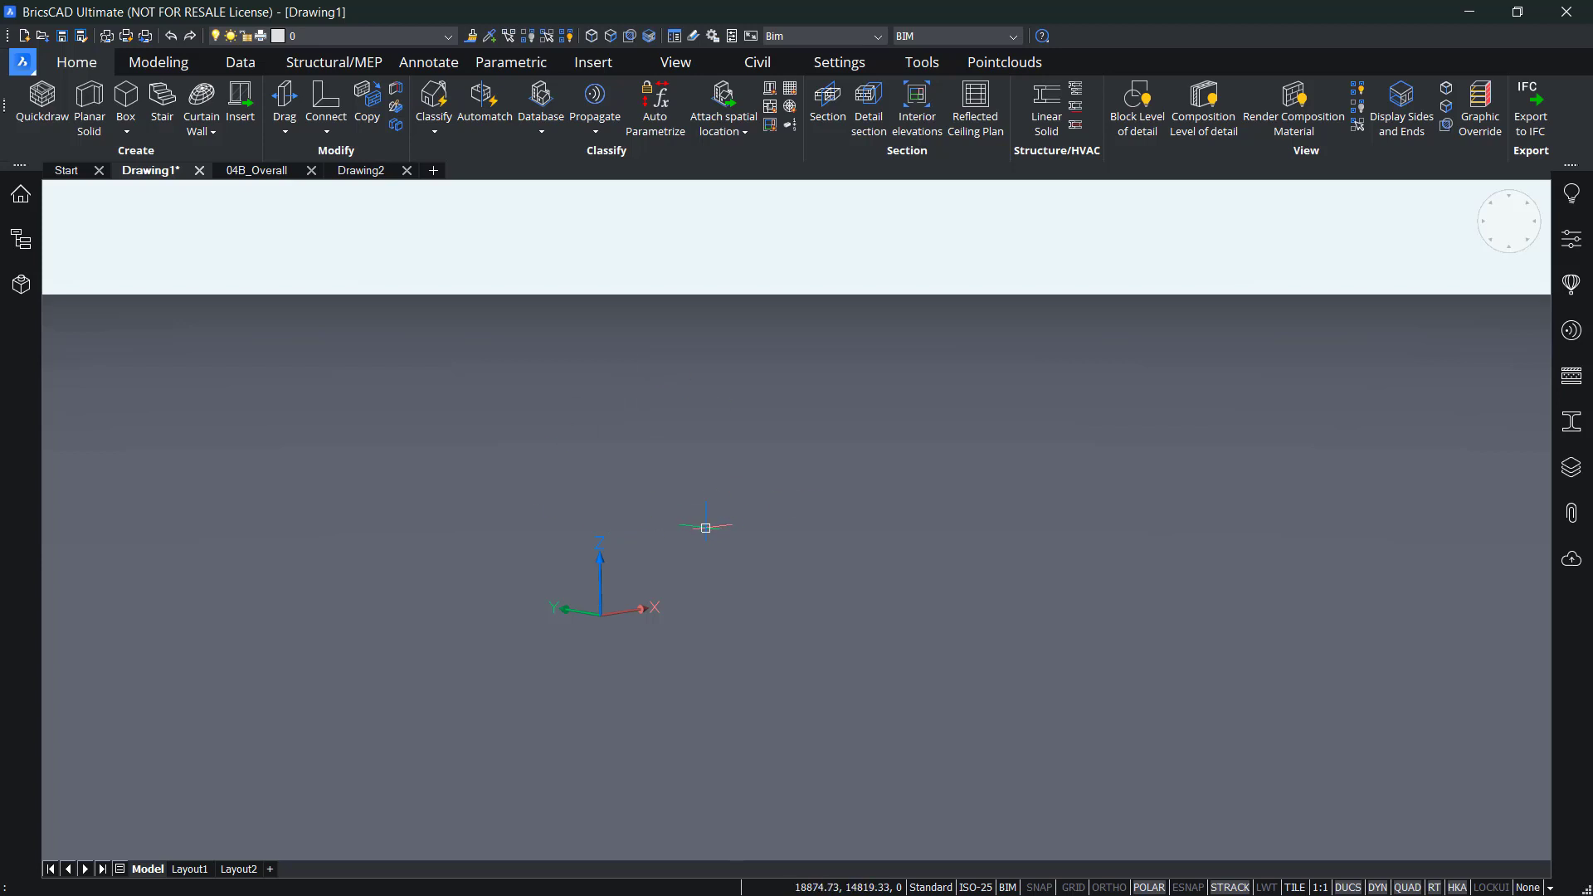
{"action": "key", "text": "ctrl+s"}
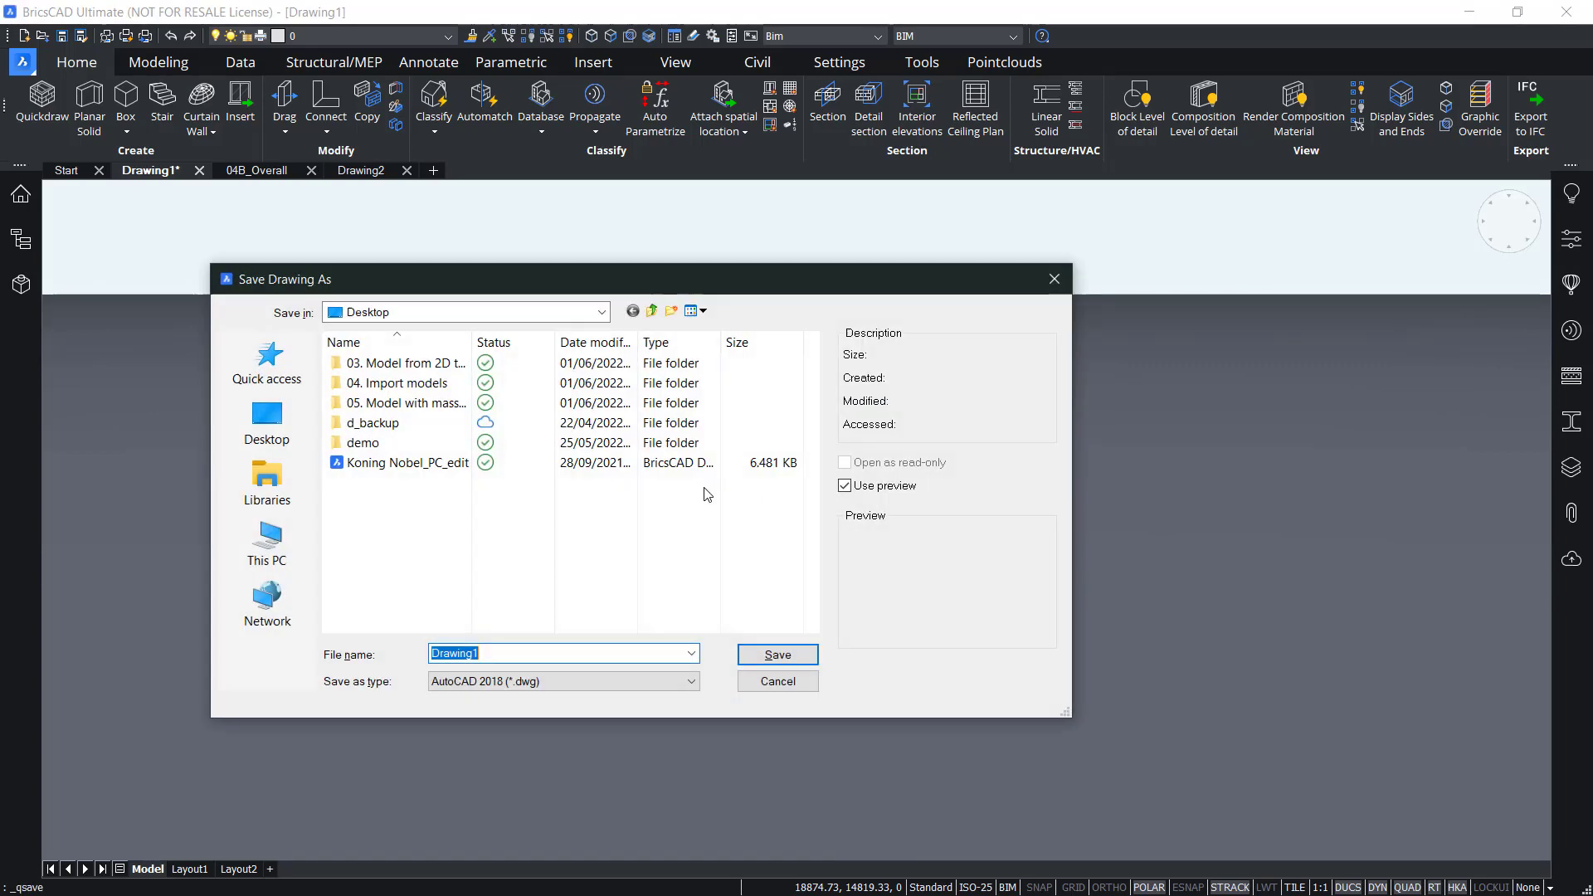
{"action": "left_click_drag", "start_coordinate": [602, 282], "coordinate": [663, 261]}
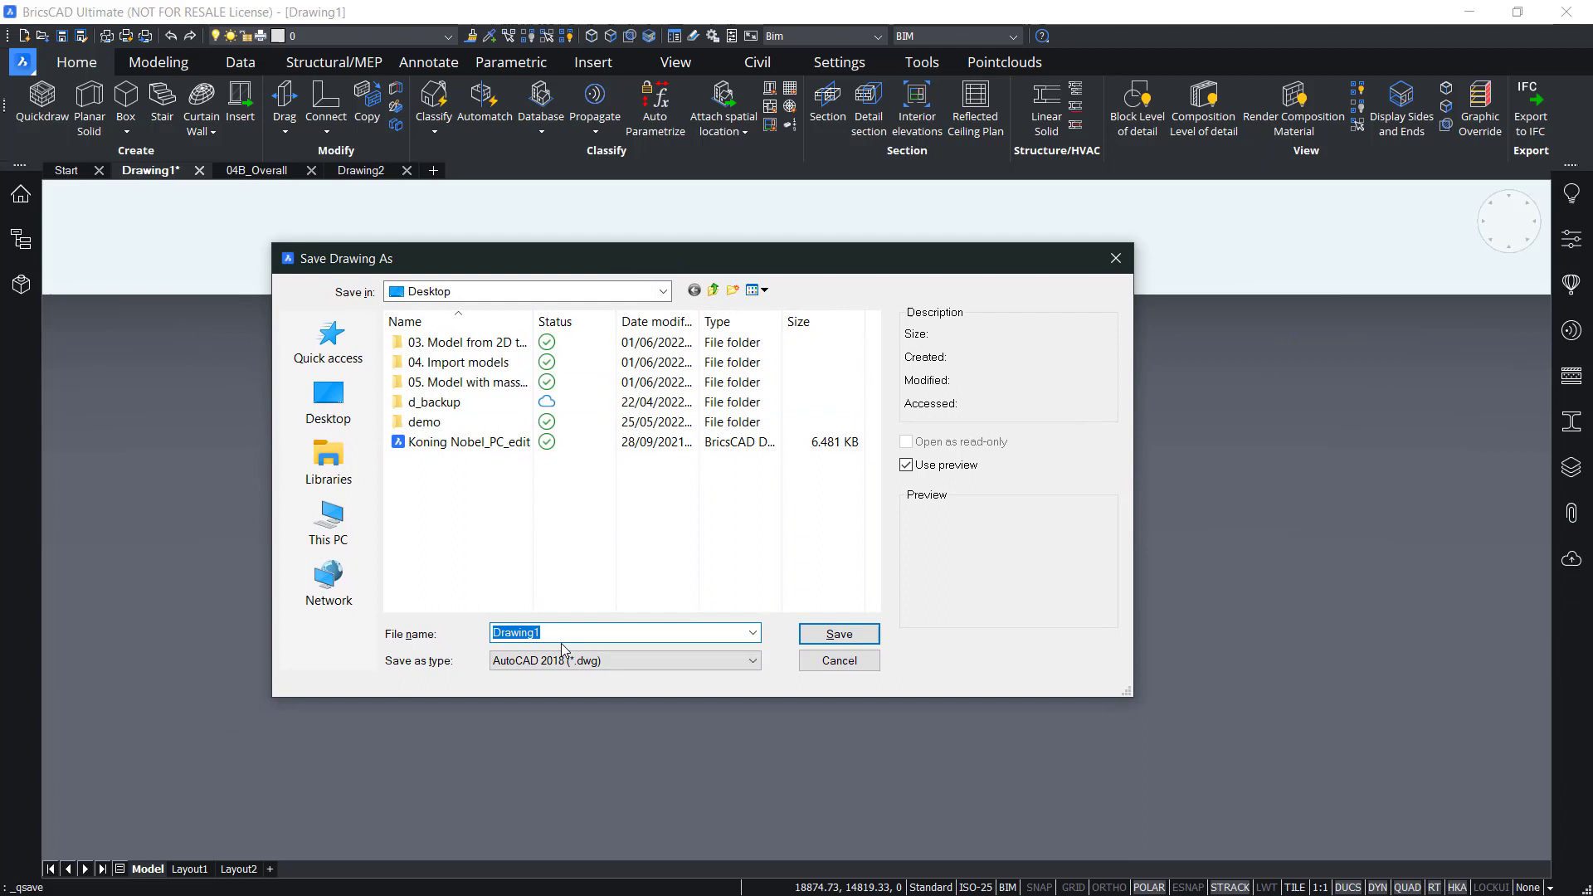
{"action": "key", "text": "BackSpace"}
{"action": "type", "text": "04"}
{"action": "key", "text": "BackSpace"}
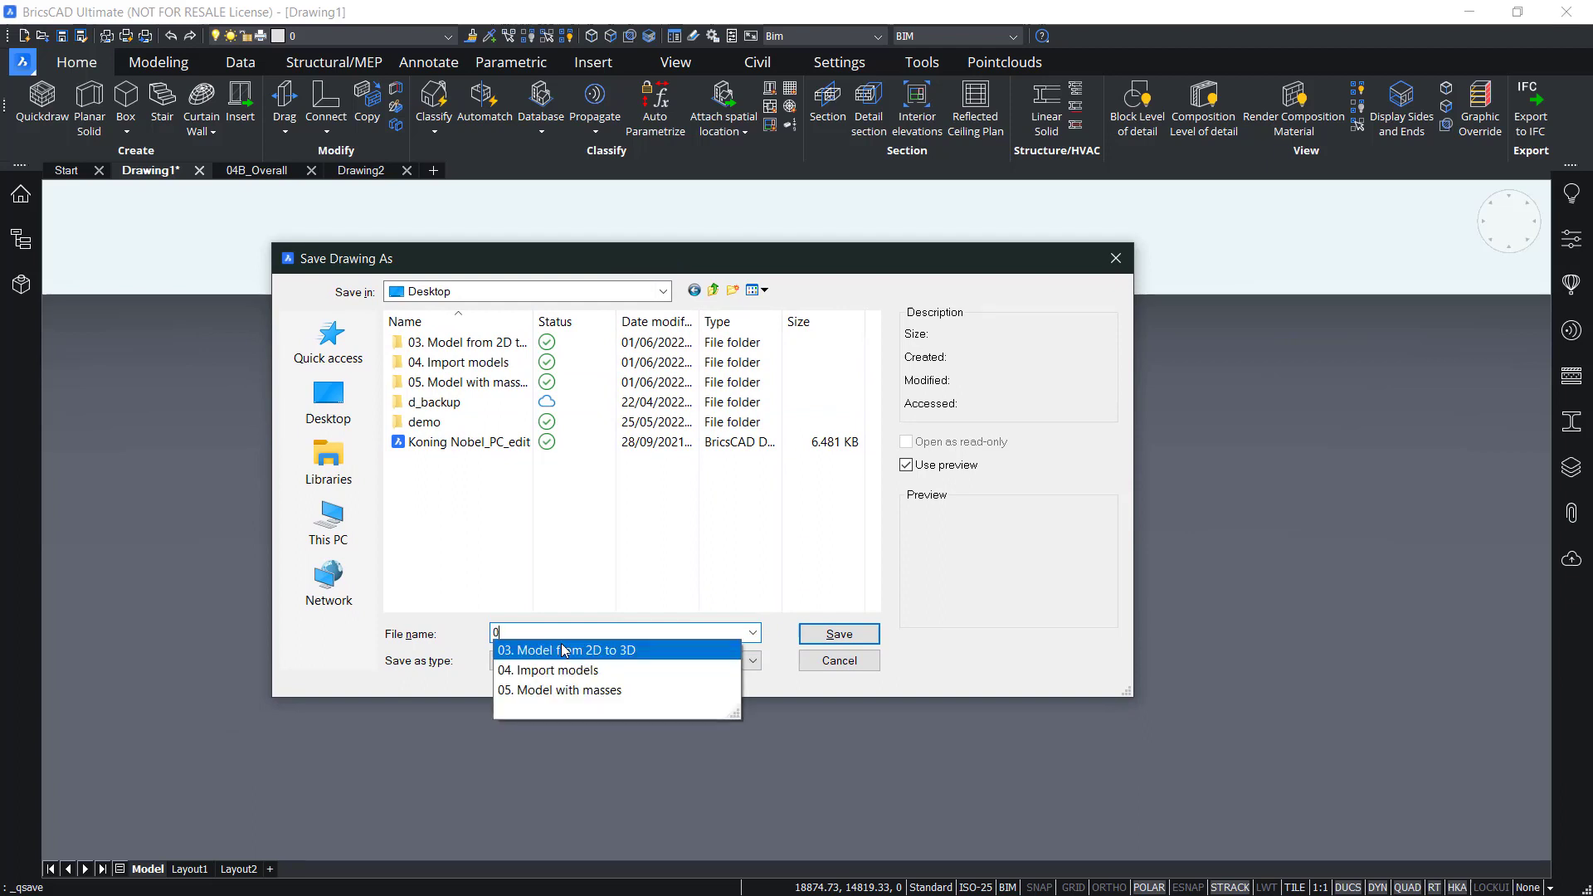
{"action": "type", "text": "4_Canopy"}
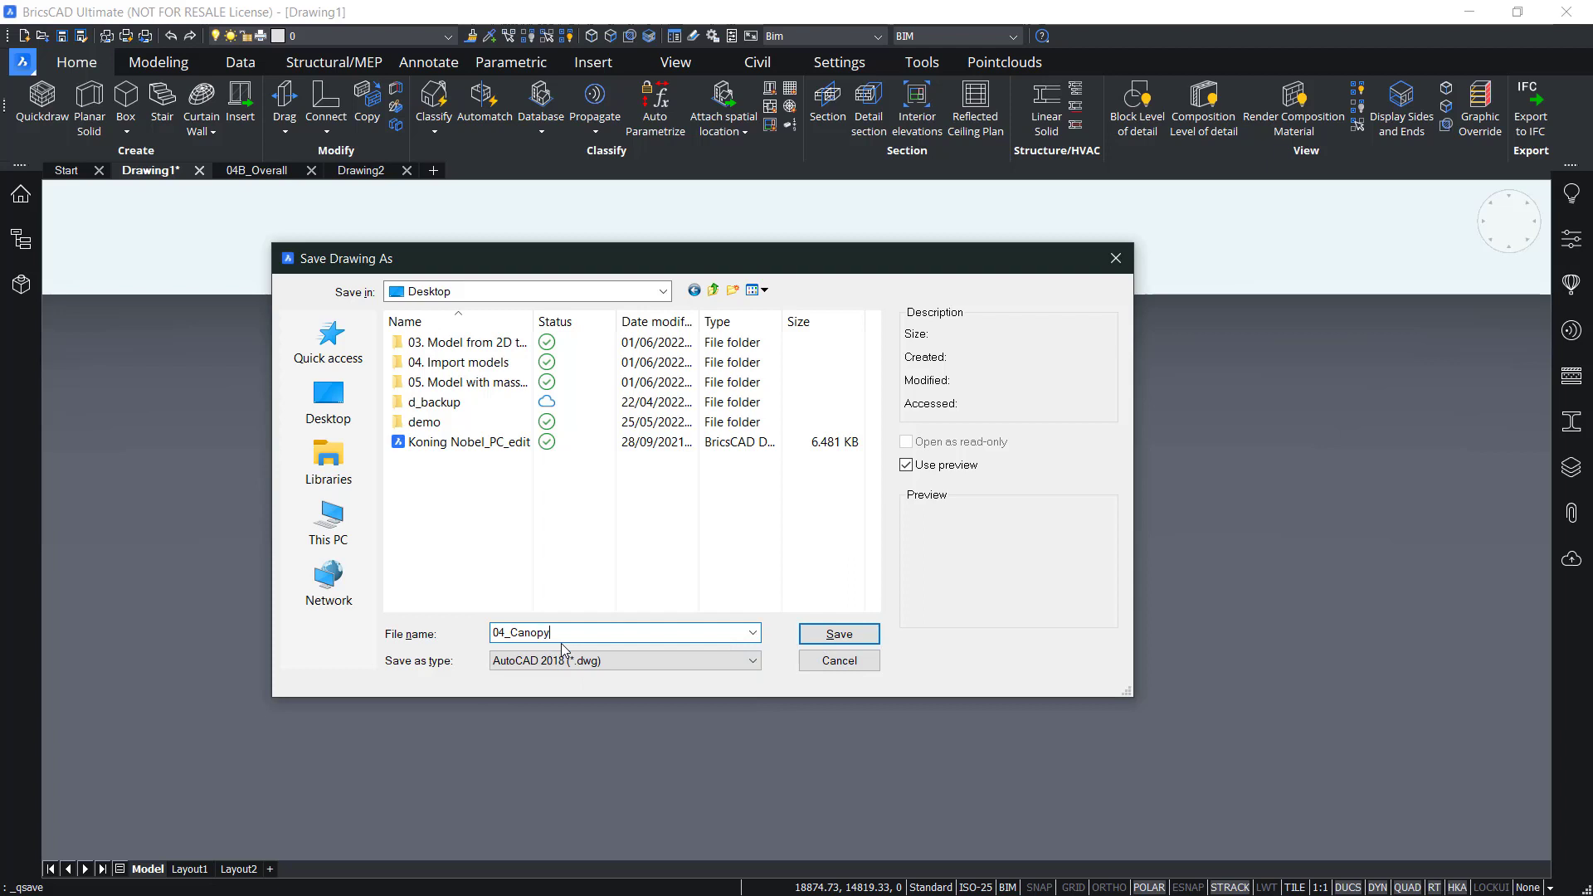
{"action": "double_click", "coordinate": [486, 364]}
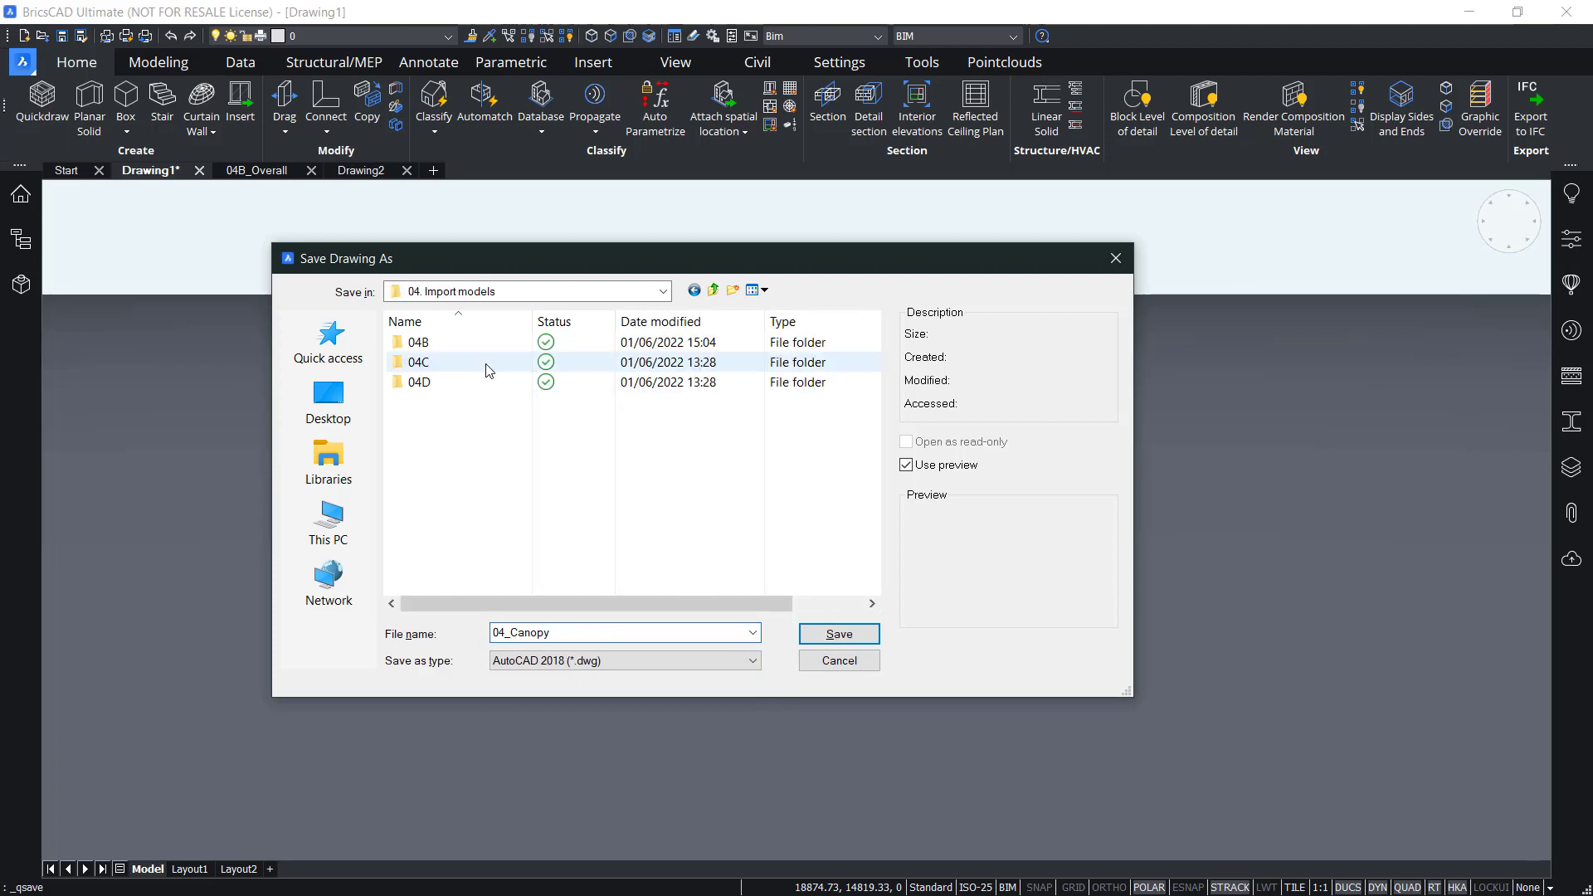
{"action": "double_click", "coordinate": [456, 343]}
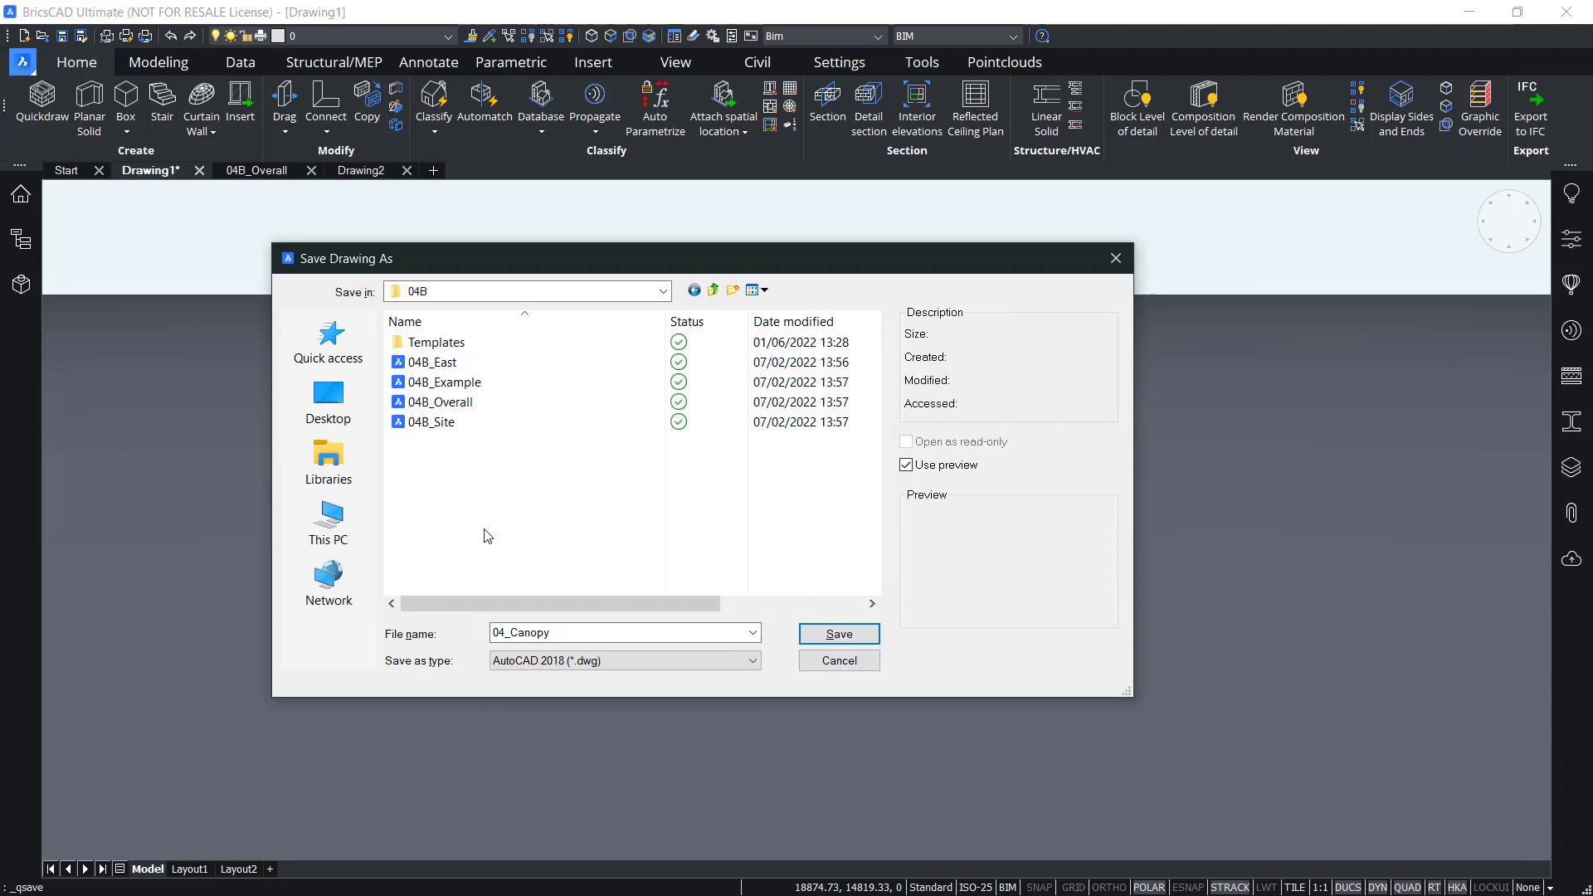
{"action": "left_click", "coordinate": [860, 638]}
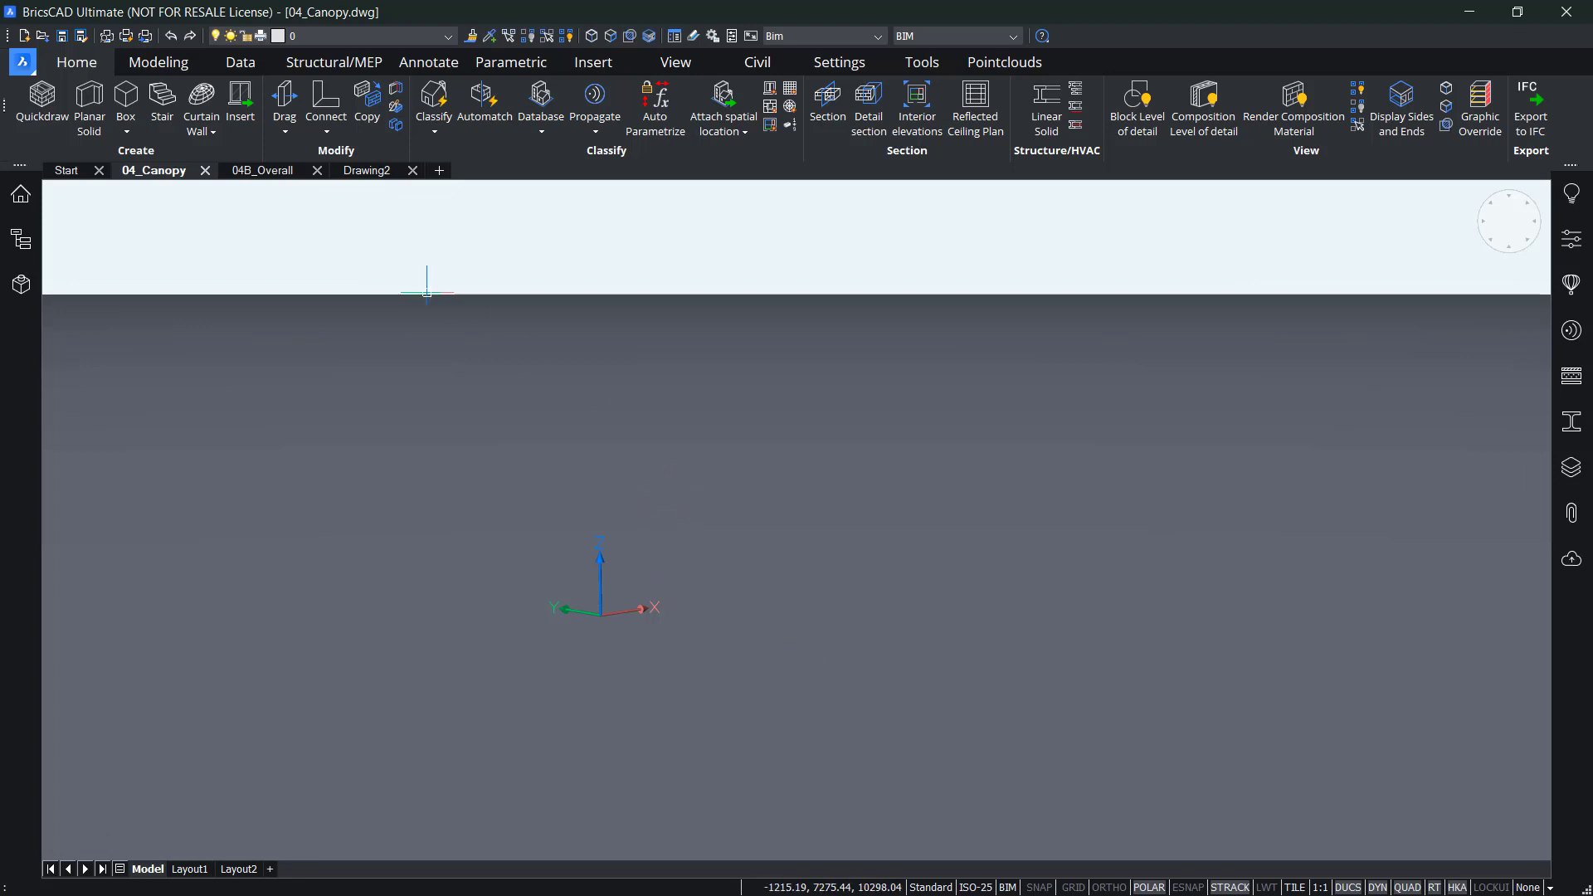
Step: Import the Rhino file 04B_Canopy.3dm from the 04B folder inside 04. Import models on the desktop
{"action": "left_click", "coordinate": [22, 62]}
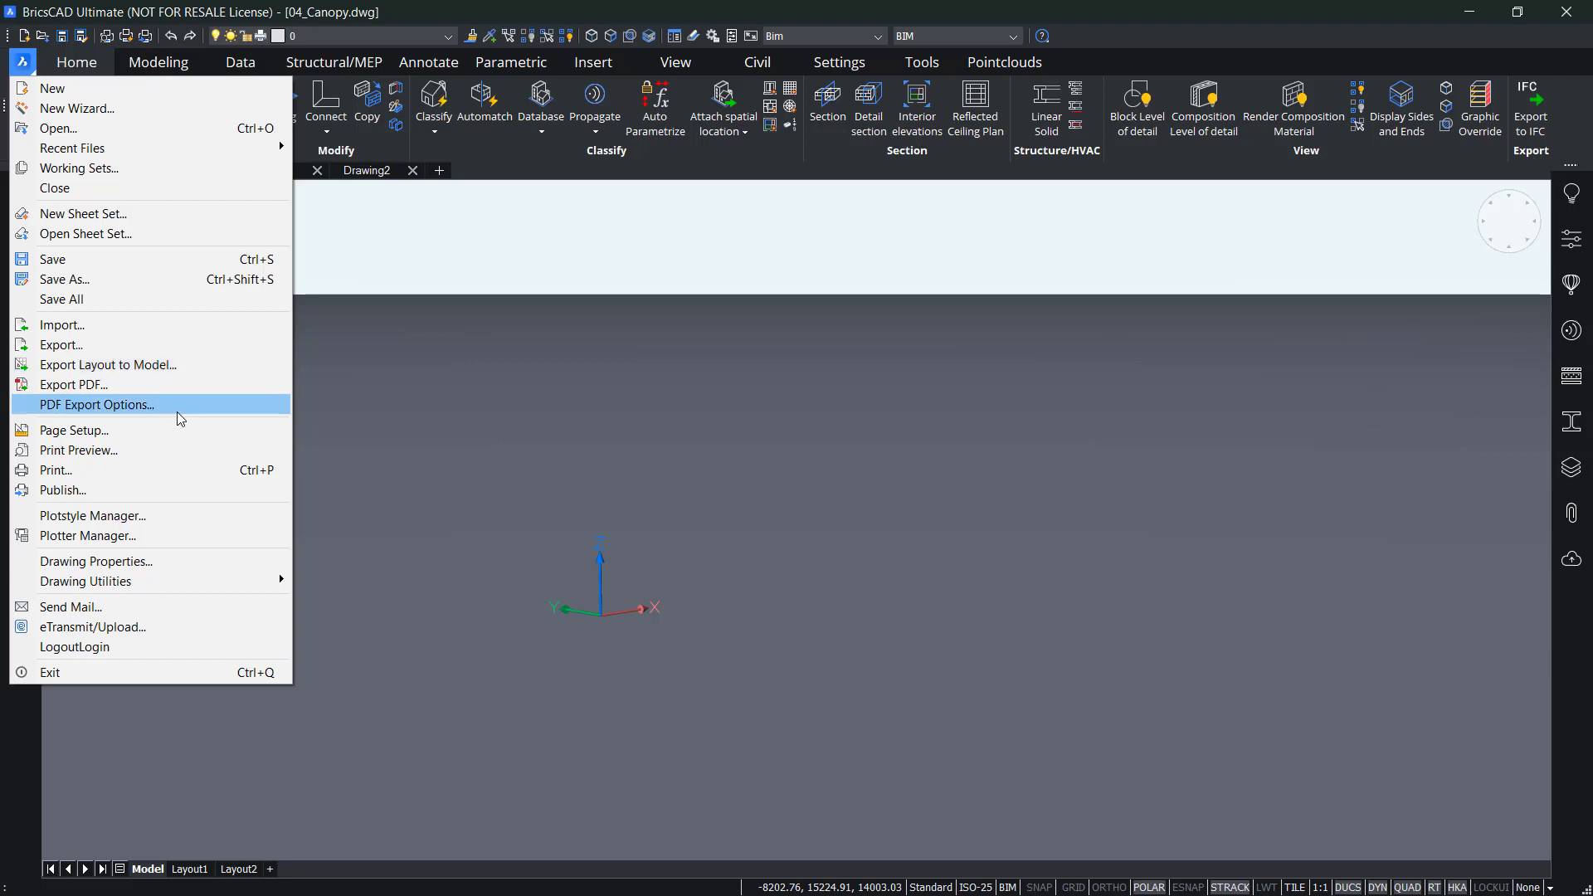
{"action": "left_click", "coordinate": [141, 326]}
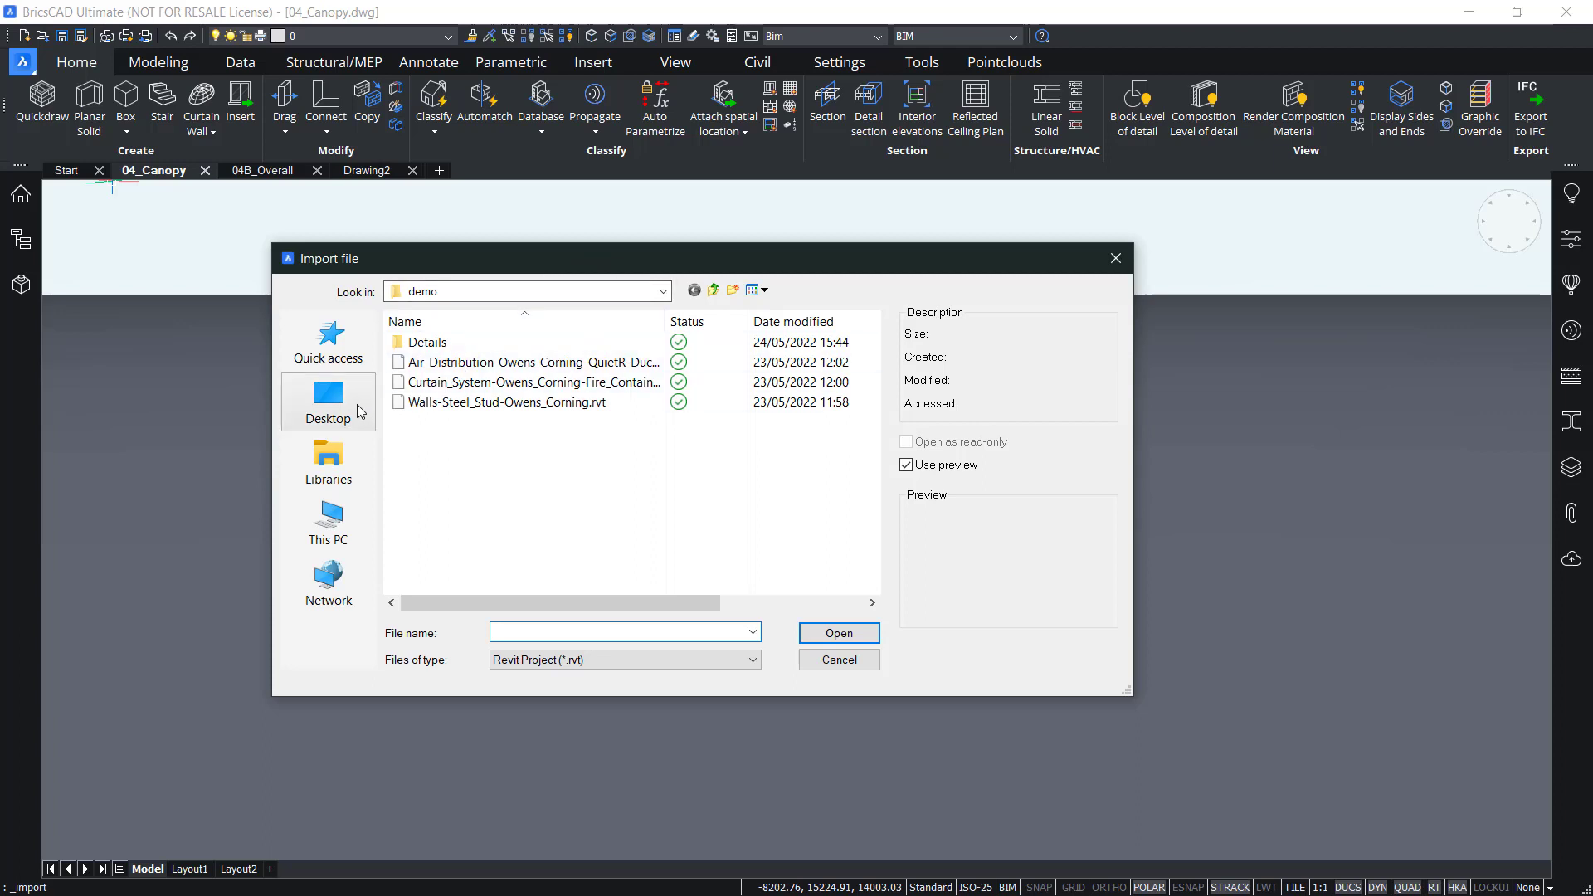
{"action": "left_click", "coordinate": [359, 410]}
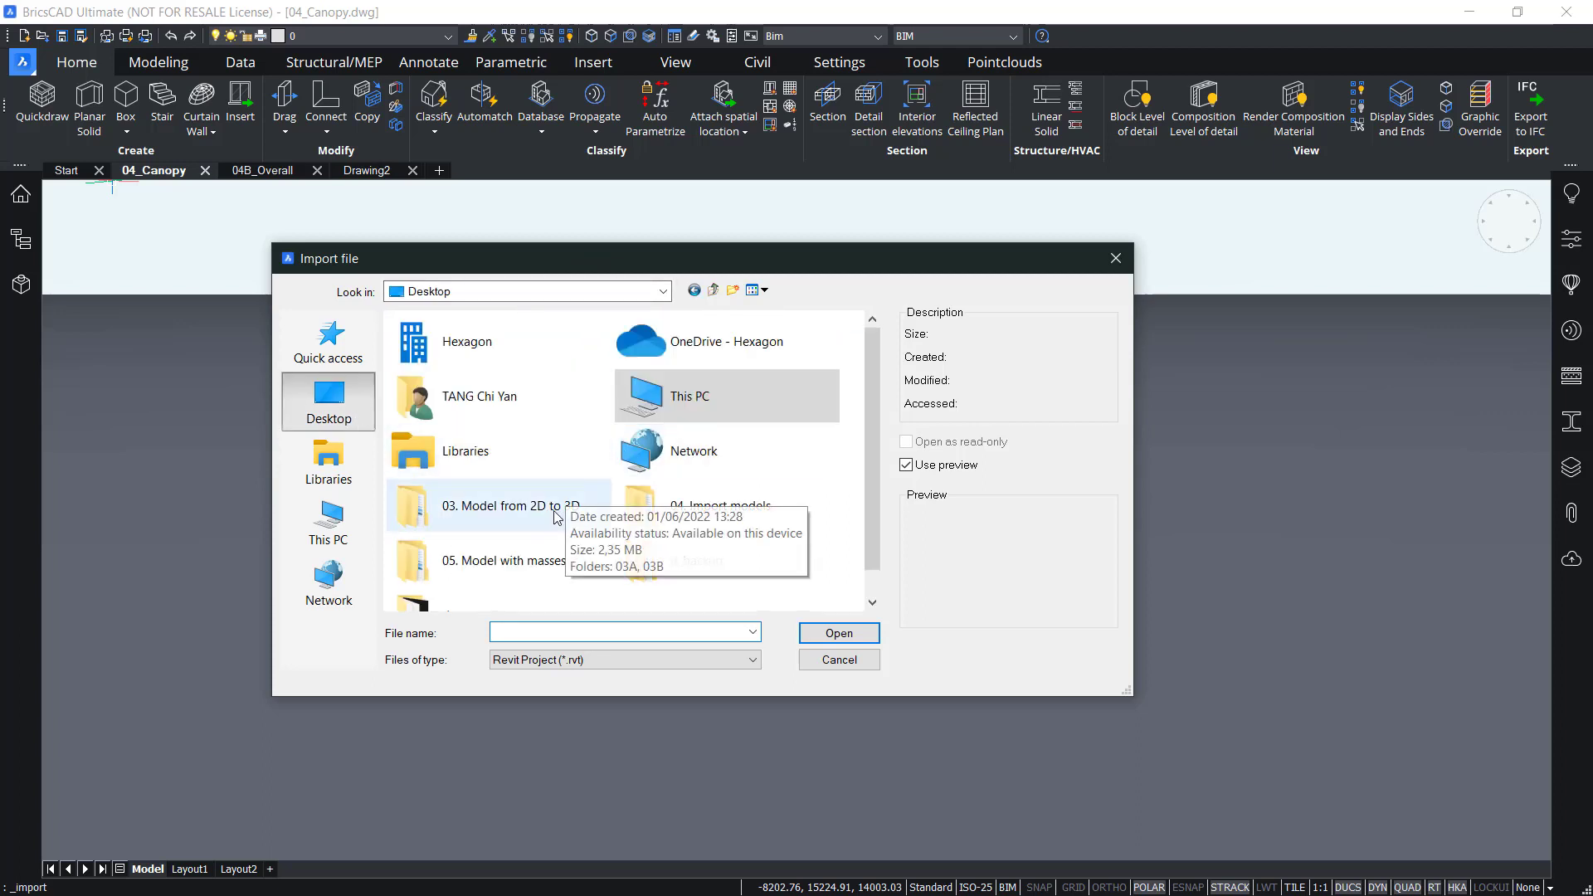
{"action": "scroll", "coordinate": [541, 522], "scroll_direction": "down", "scroll_amount": 1}
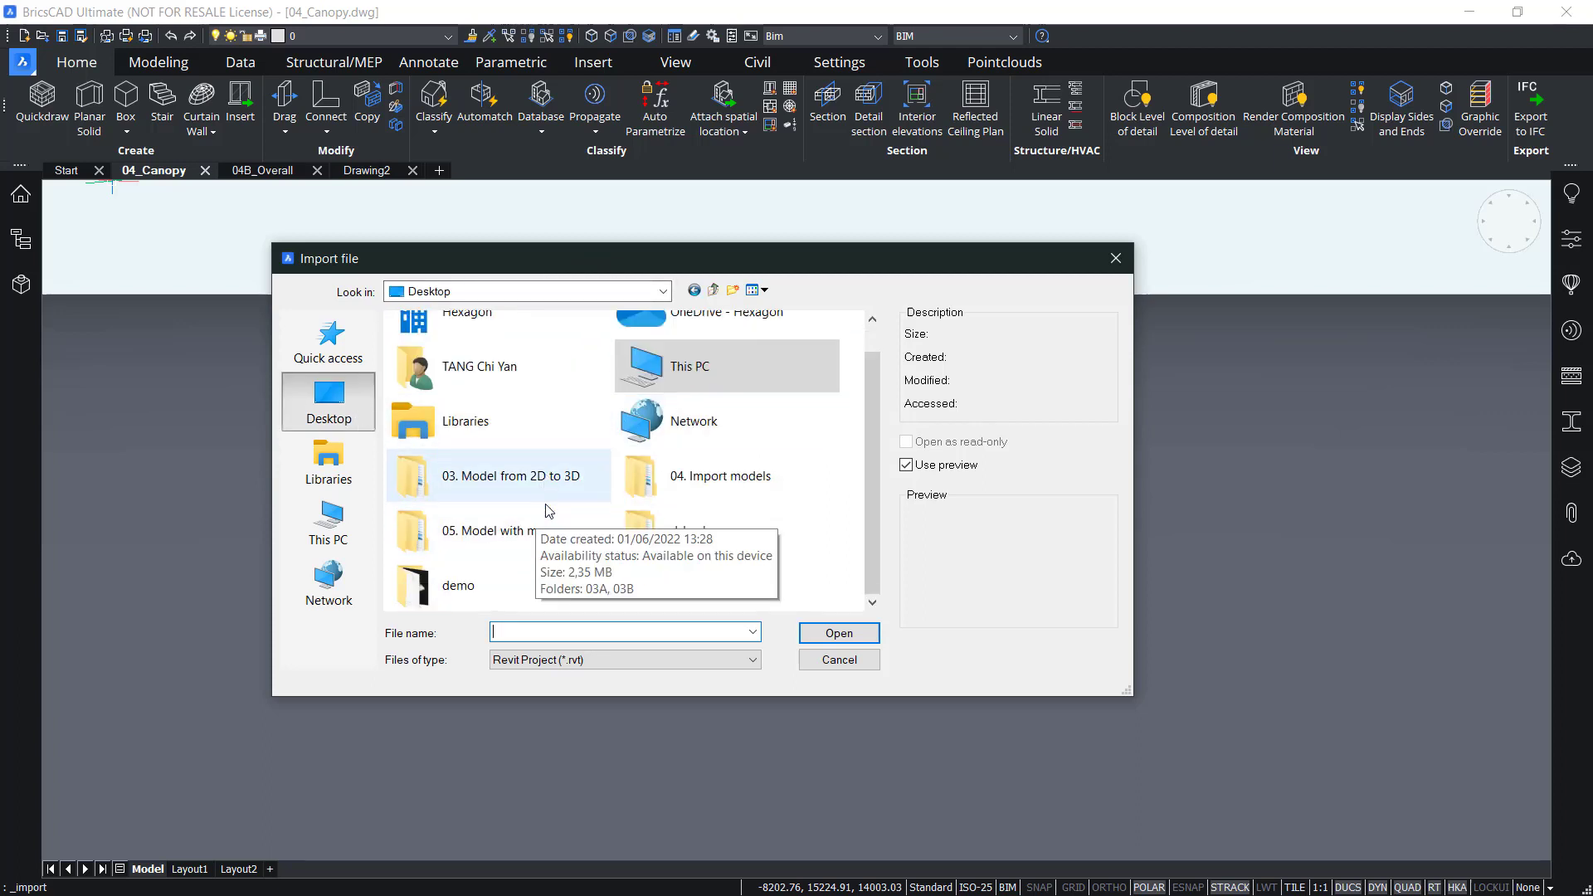
{"action": "double_click", "coordinate": [744, 481]}
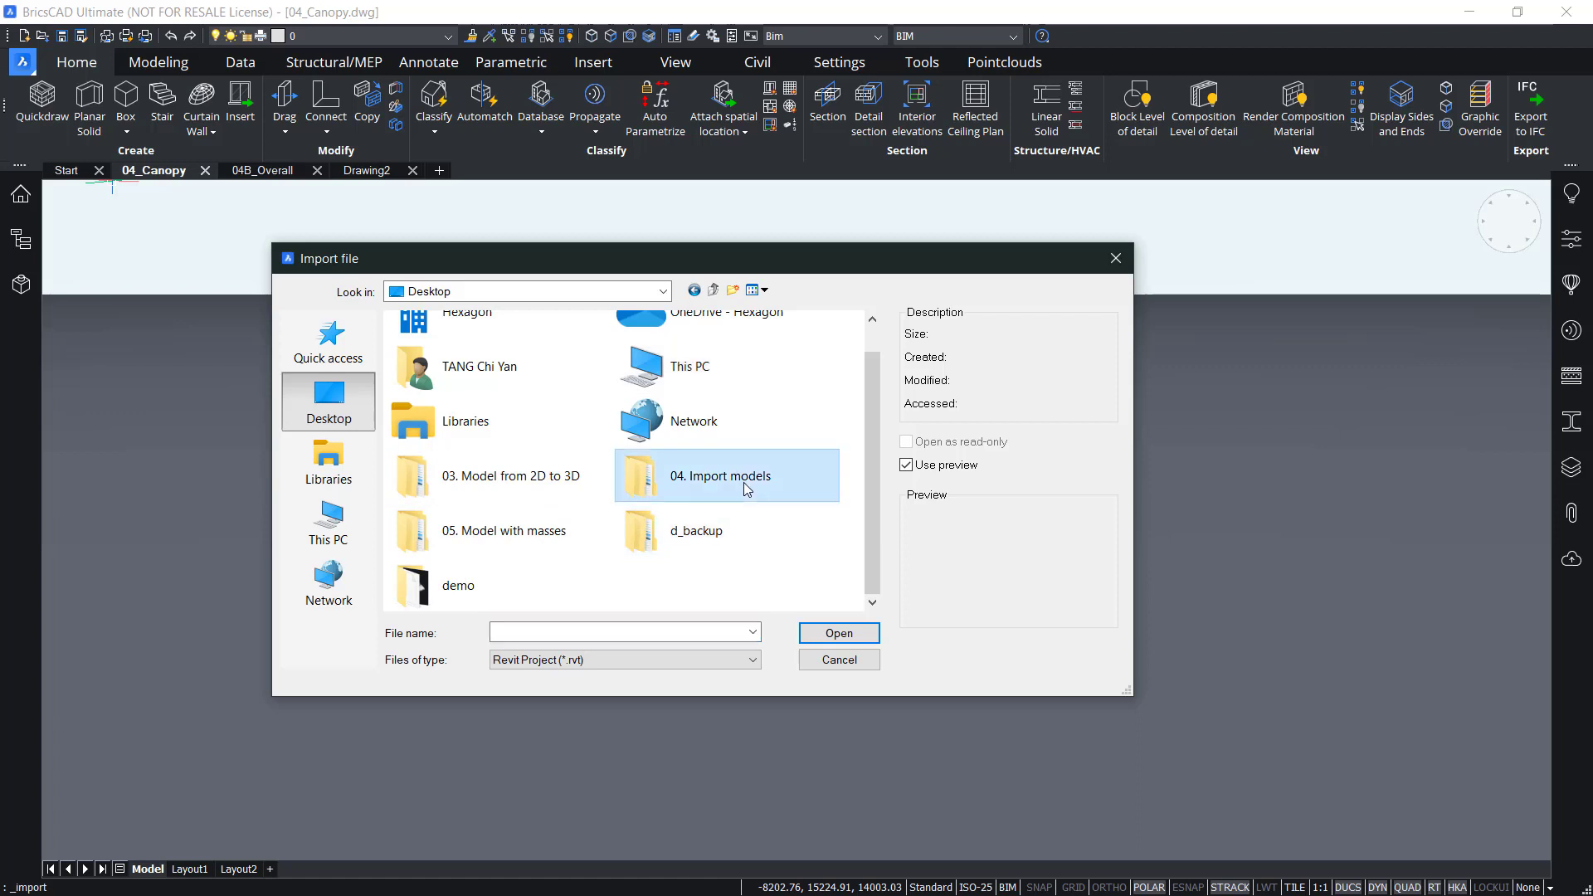
{"action": "double_click", "coordinate": [455, 350]}
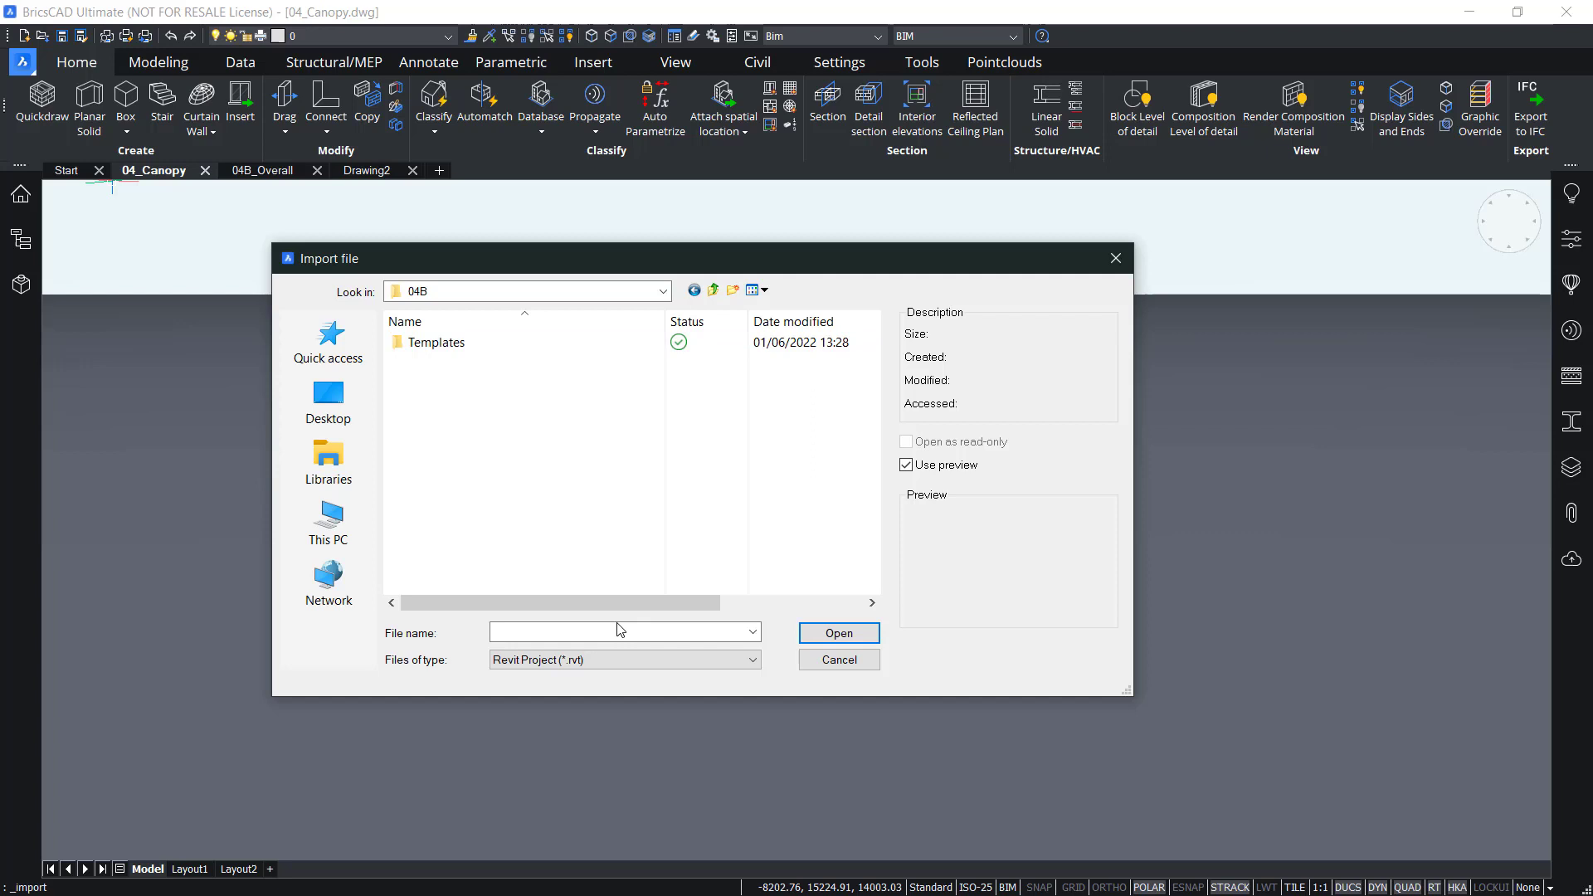
{"action": "left_click", "coordinate": [600, 660]}
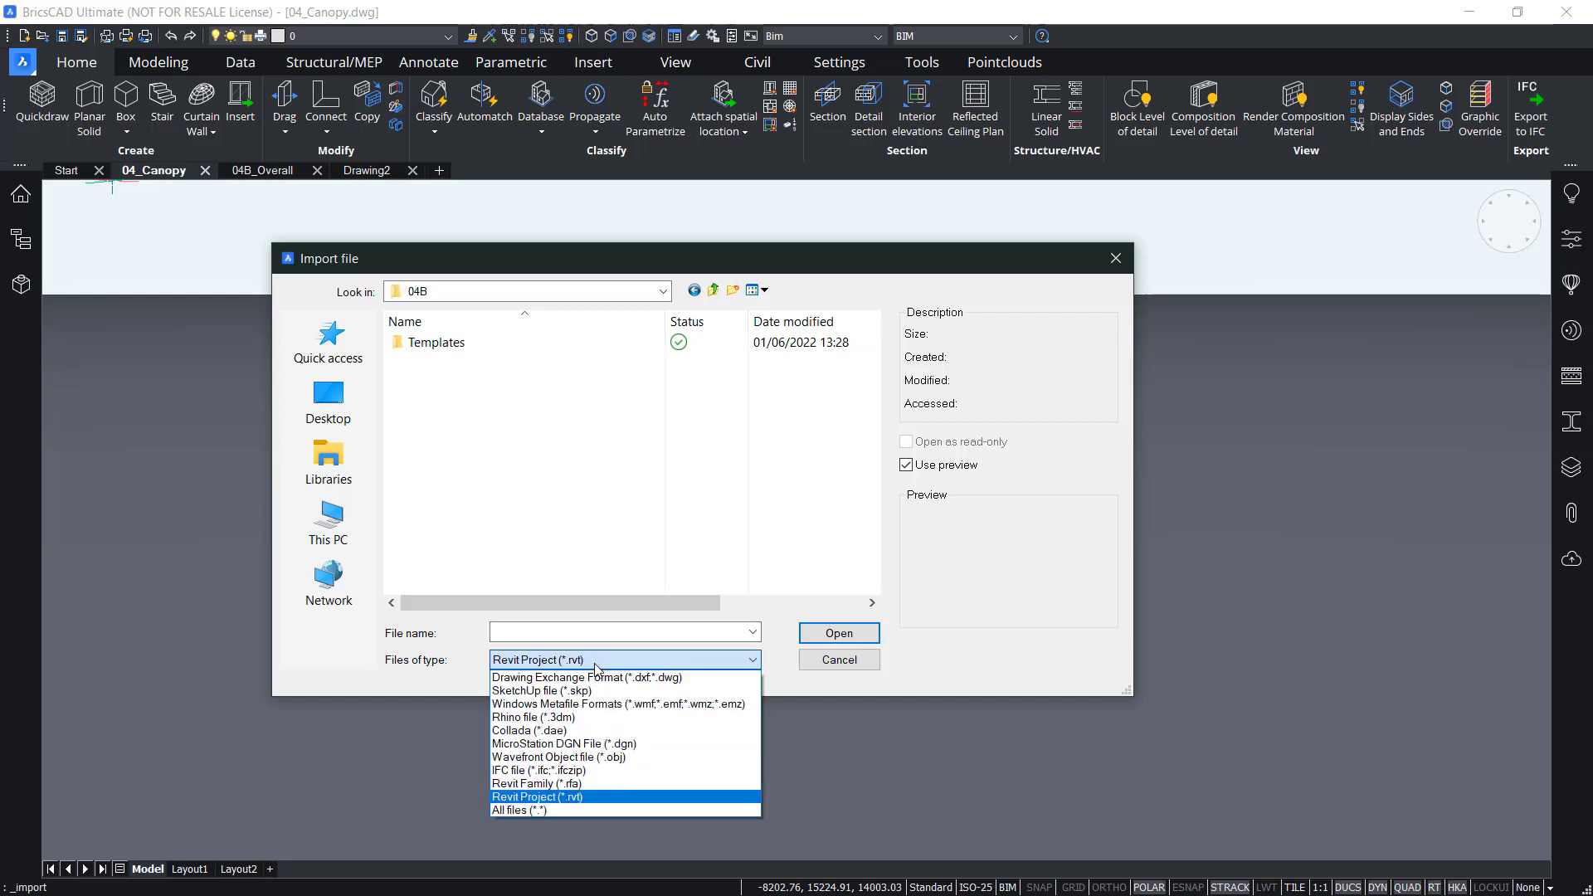
{"action": "left_click", "coordinate": [536, 717]}
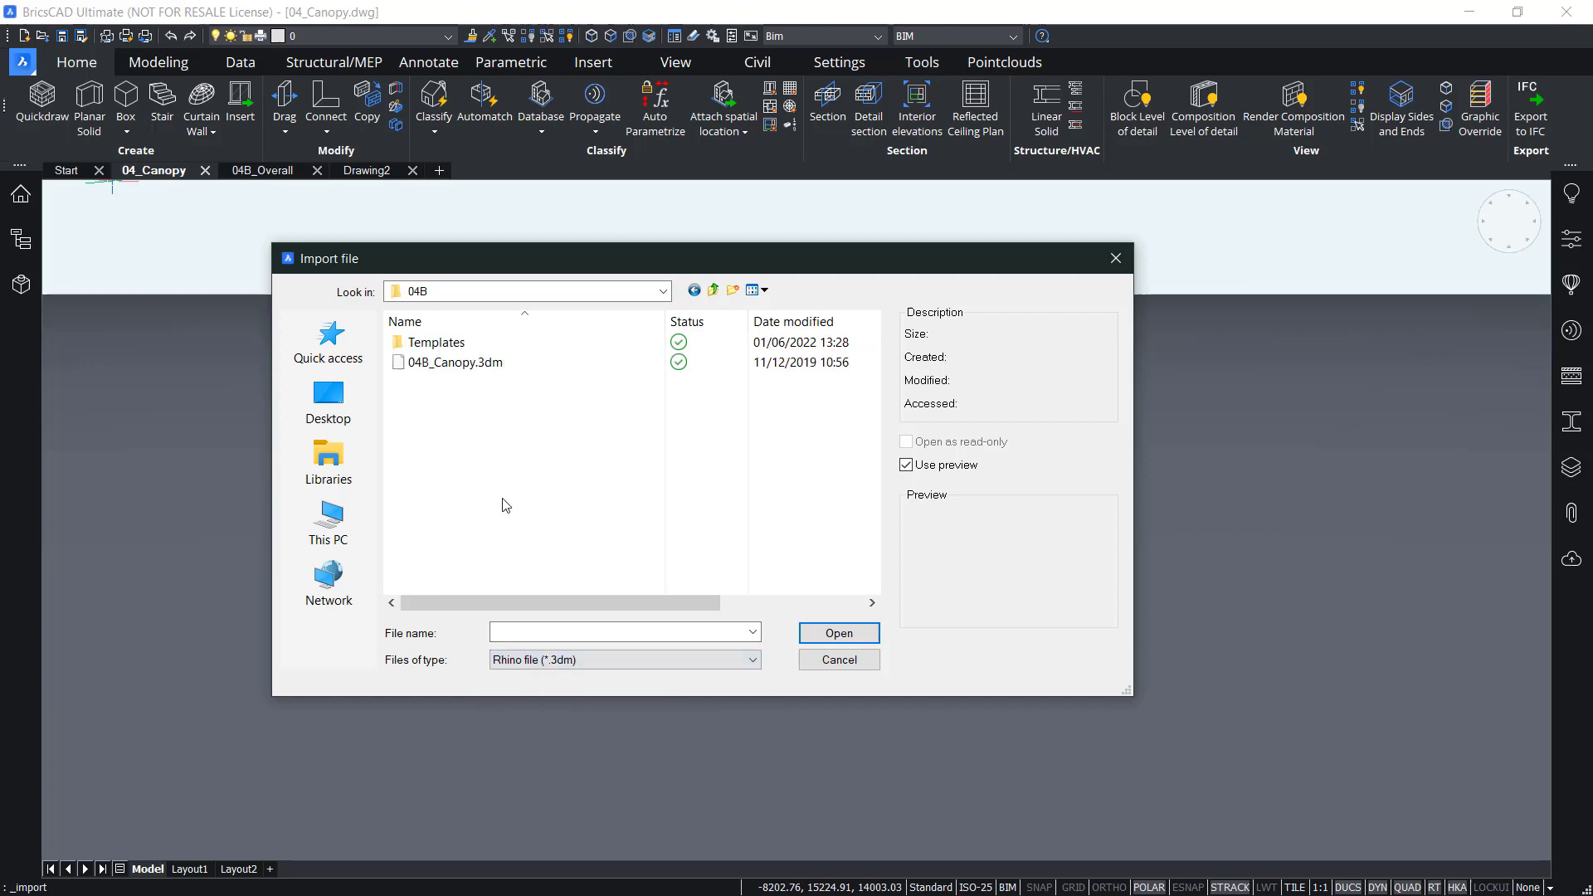
{"action": "left_click", "coordinate": [471, 365]}
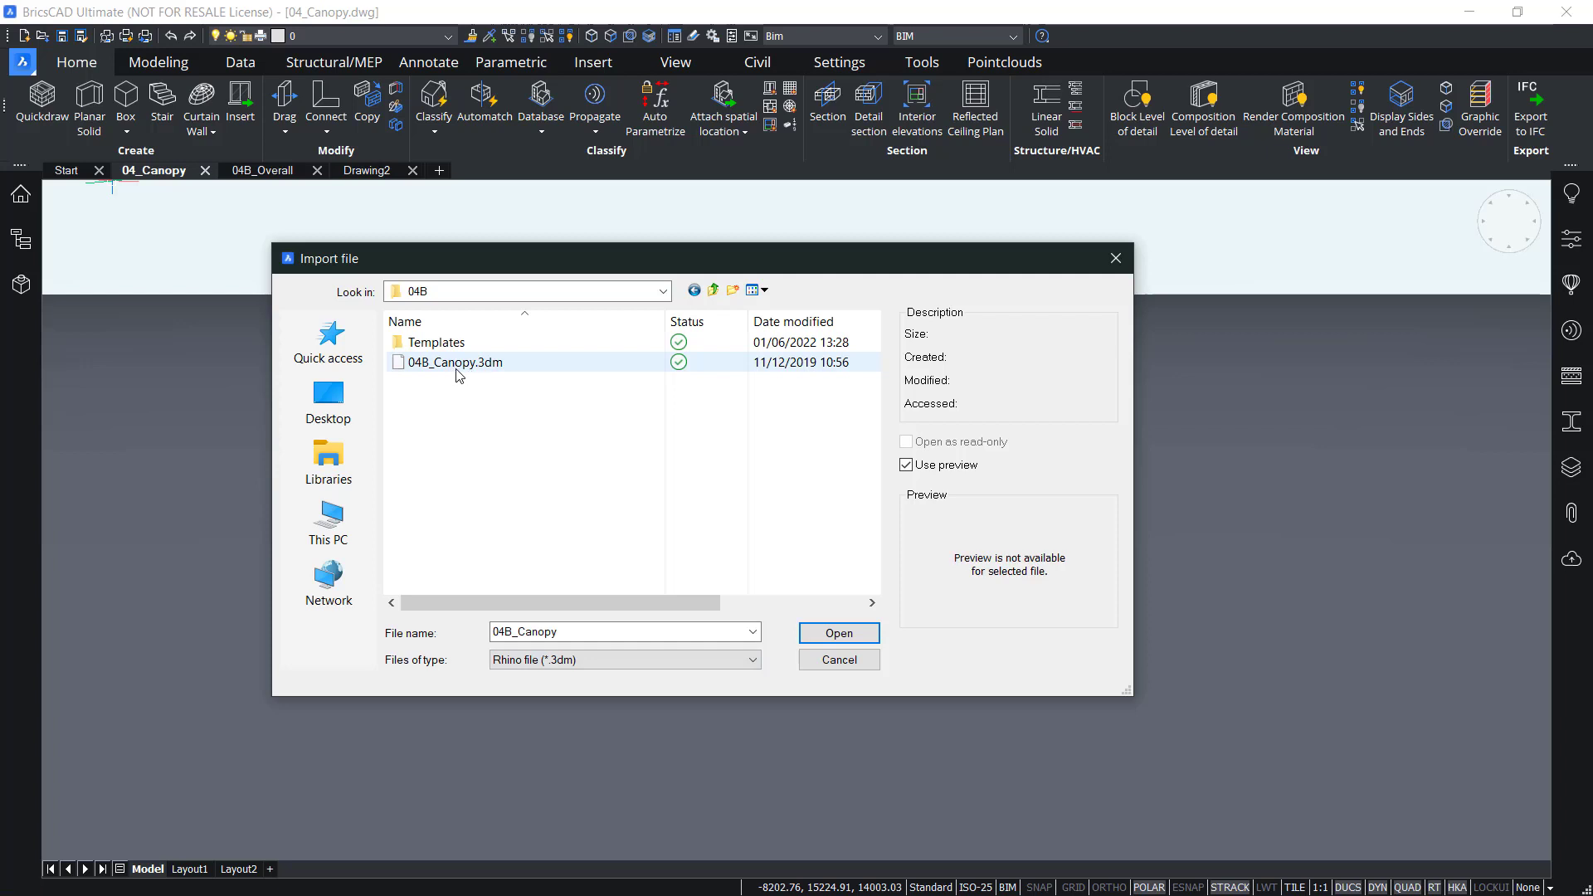
{"action": "left_click", "coordinate": [839, 635]}
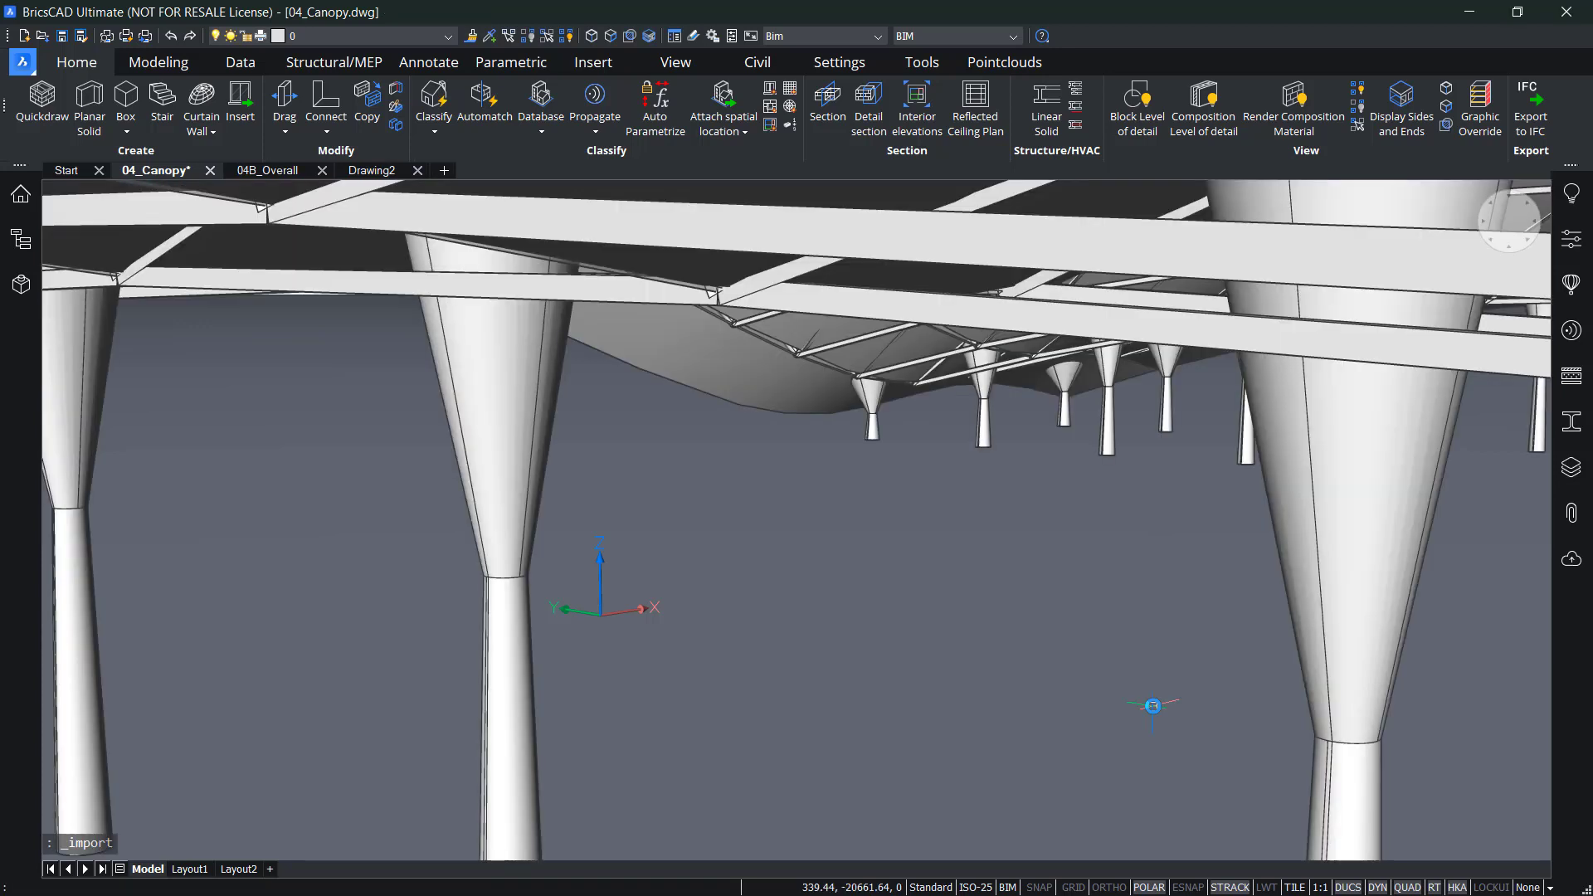
Step: Examine the imported canopy from the Top Front Left view and several other angles, and check the entity type of its parts
{"action": "middle_click_drag", "start_coordinate": [1057, 626], "coordinate": [884, 562], "text": "shift"}
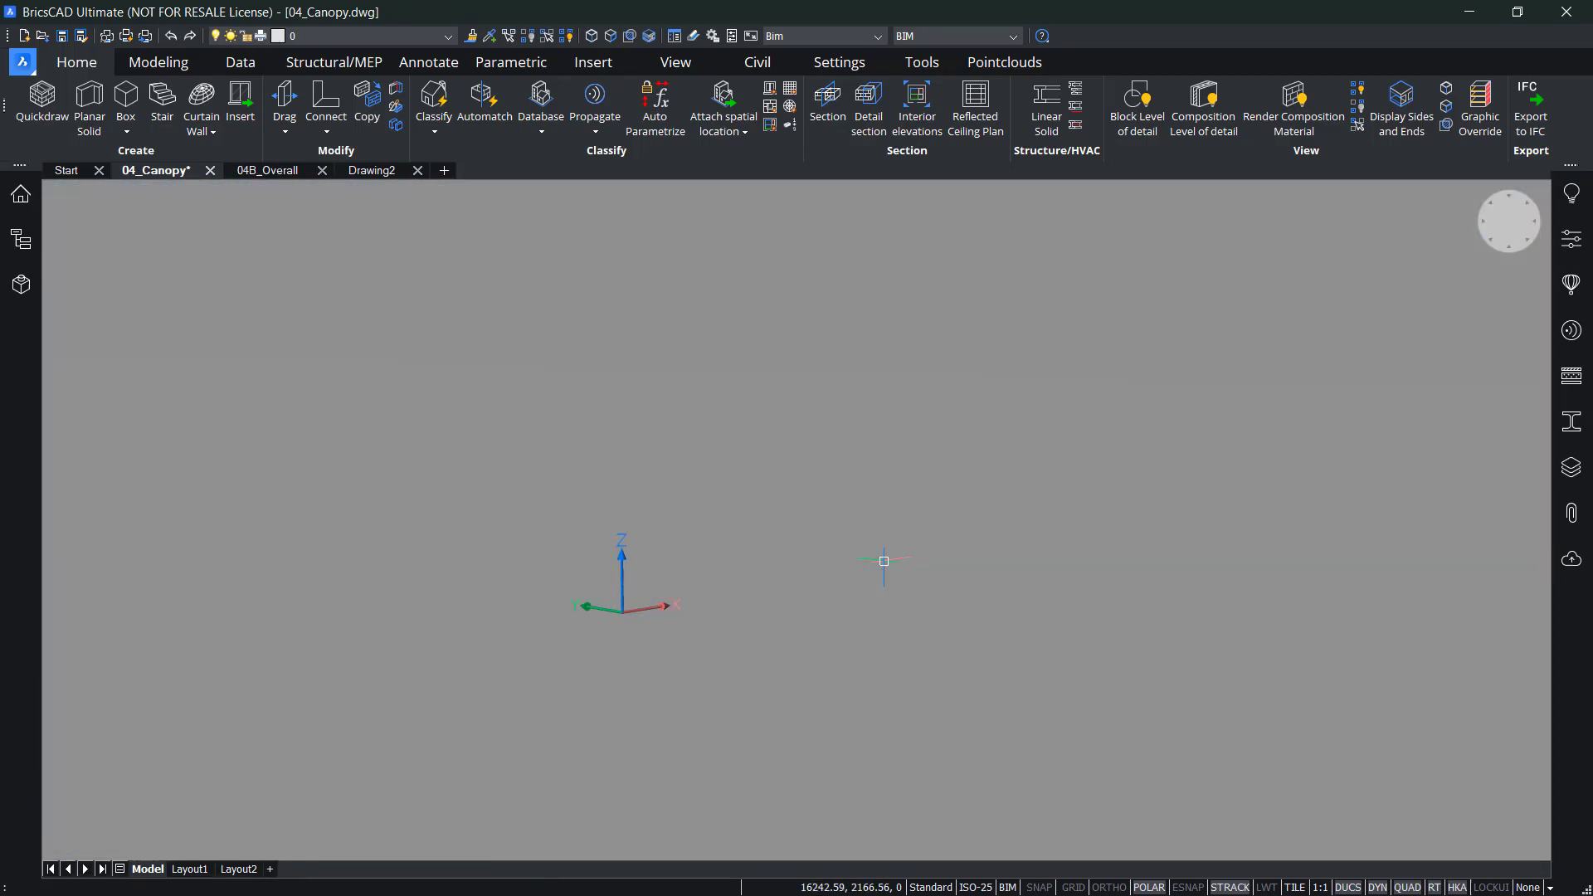
{"action": "left_click", "coordinate": [1488, 237]}
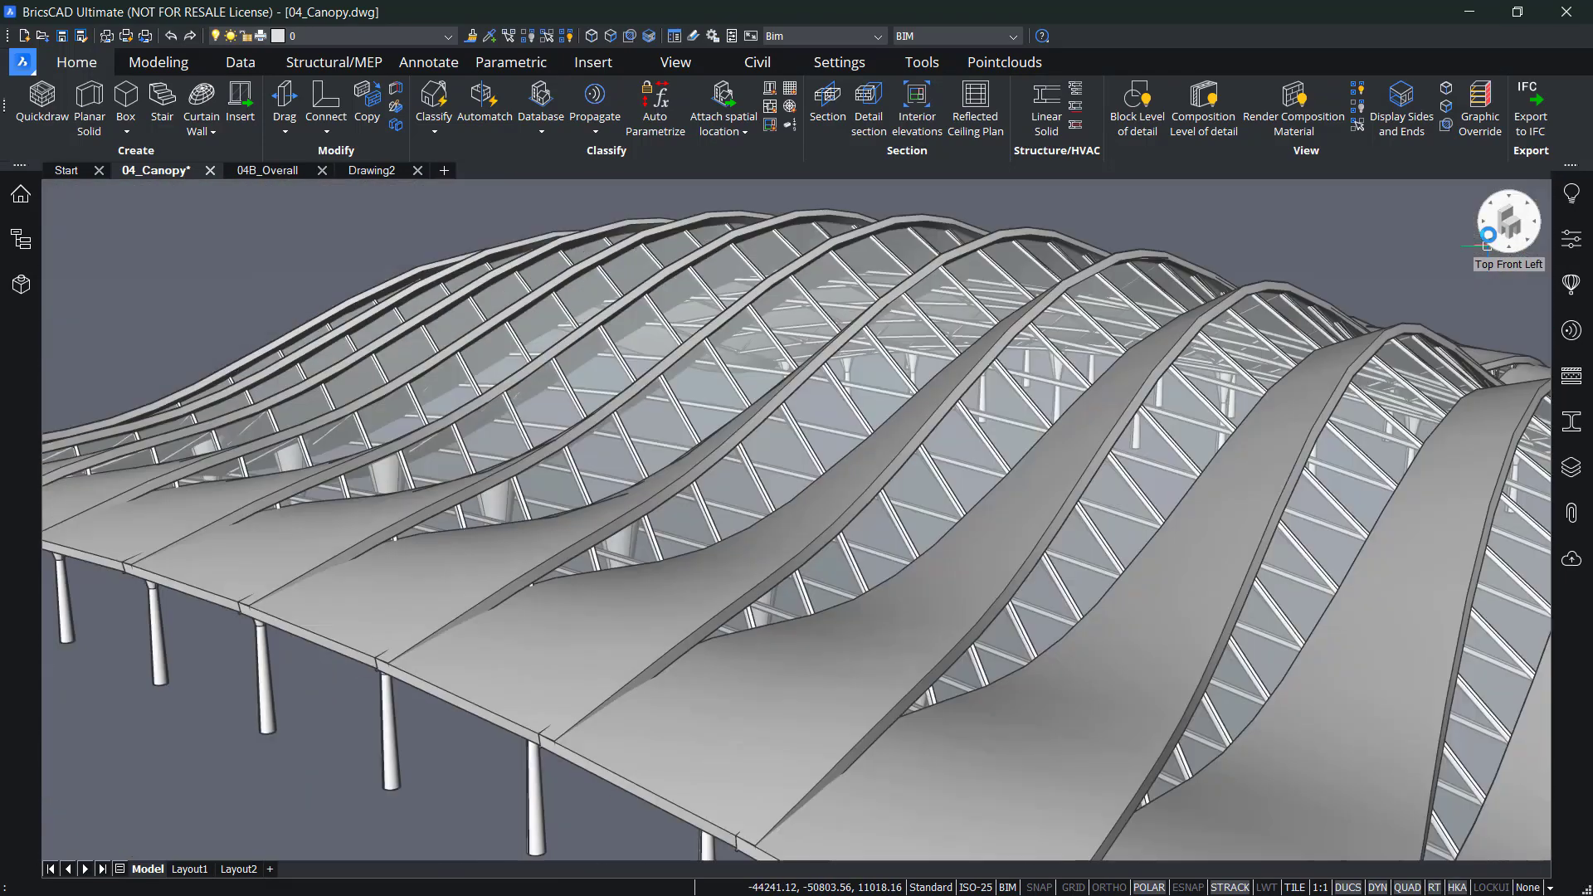
{"action": "middle_click_drag", "start_coordinate": [1003, 683], "coordinate": [702, 606], "text": "shift"}
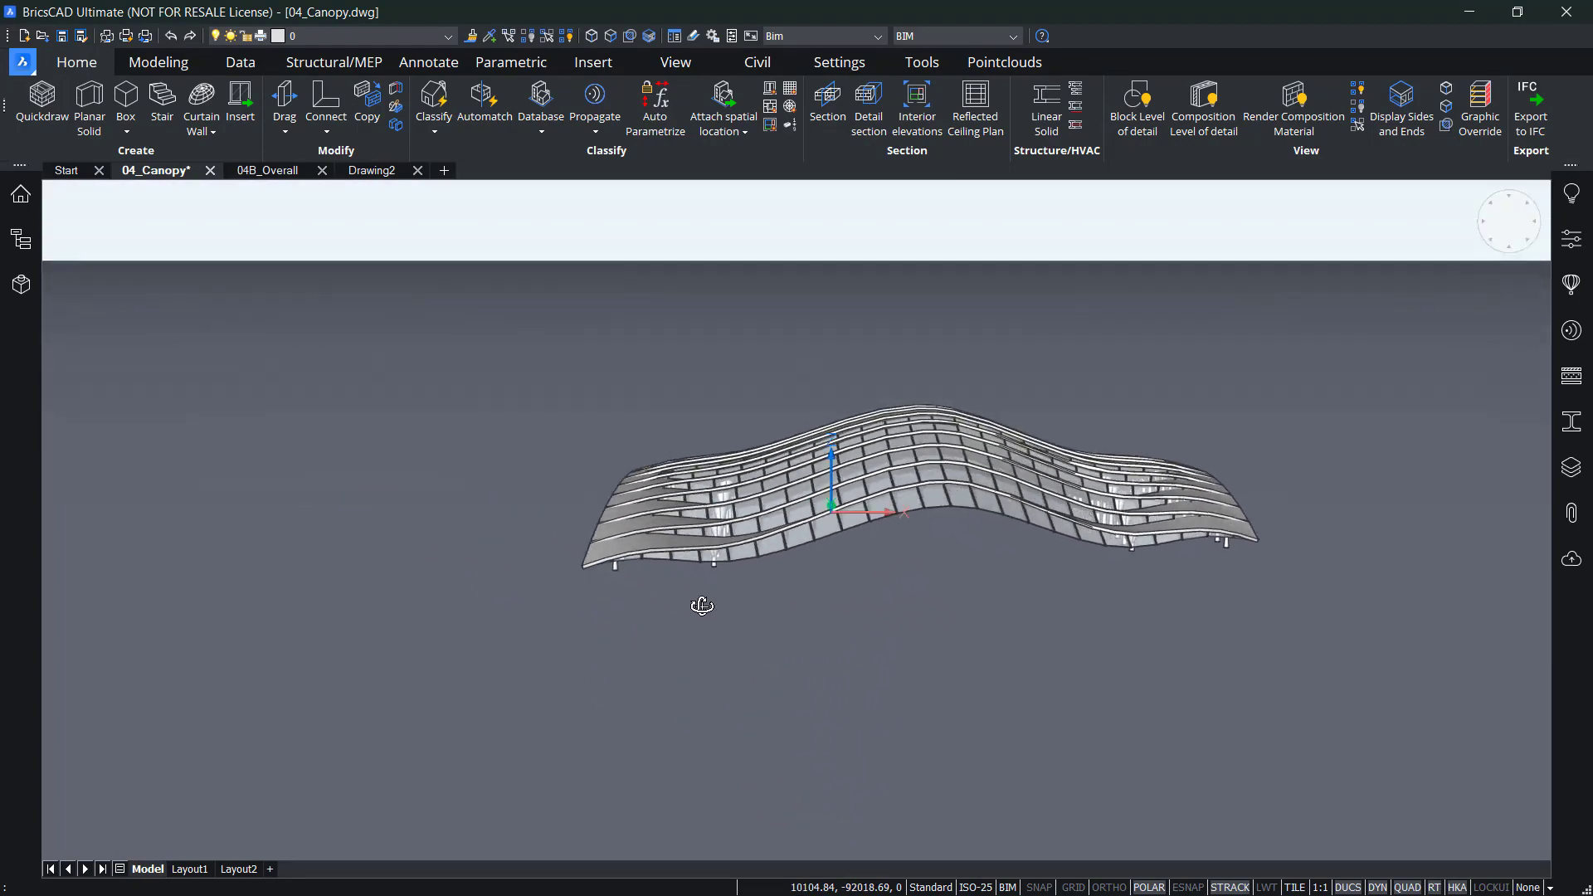
{"action": "middle_click_drag", "start_coordinate": [1042, 626], "coordinate": [805, 705], "text": "shift"}
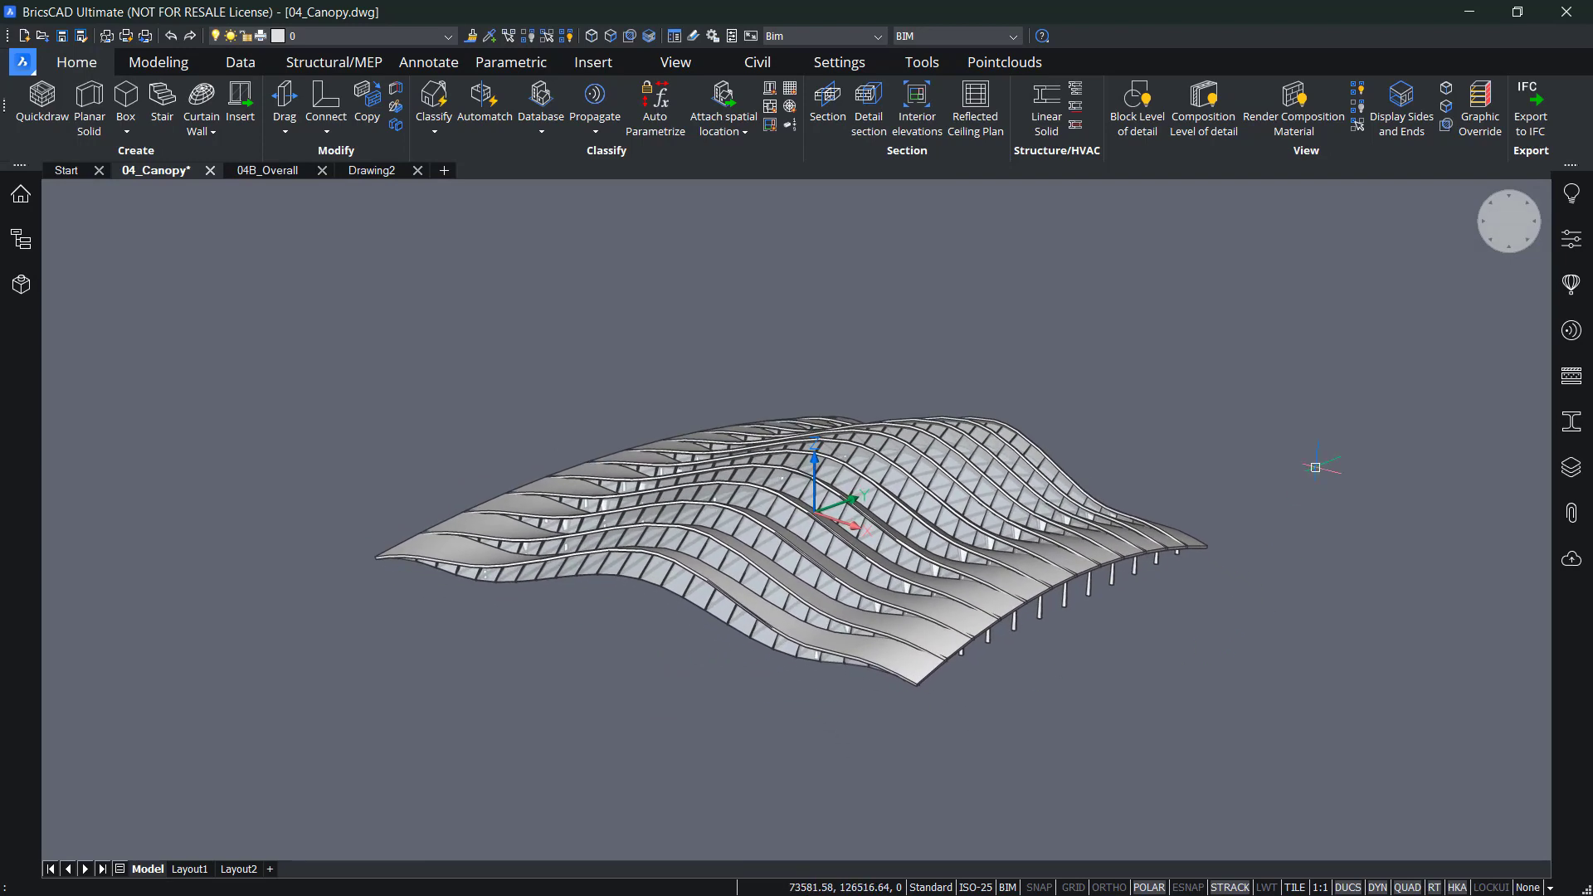
{"action": "mouse_move", "coordinate": [936, 643]}
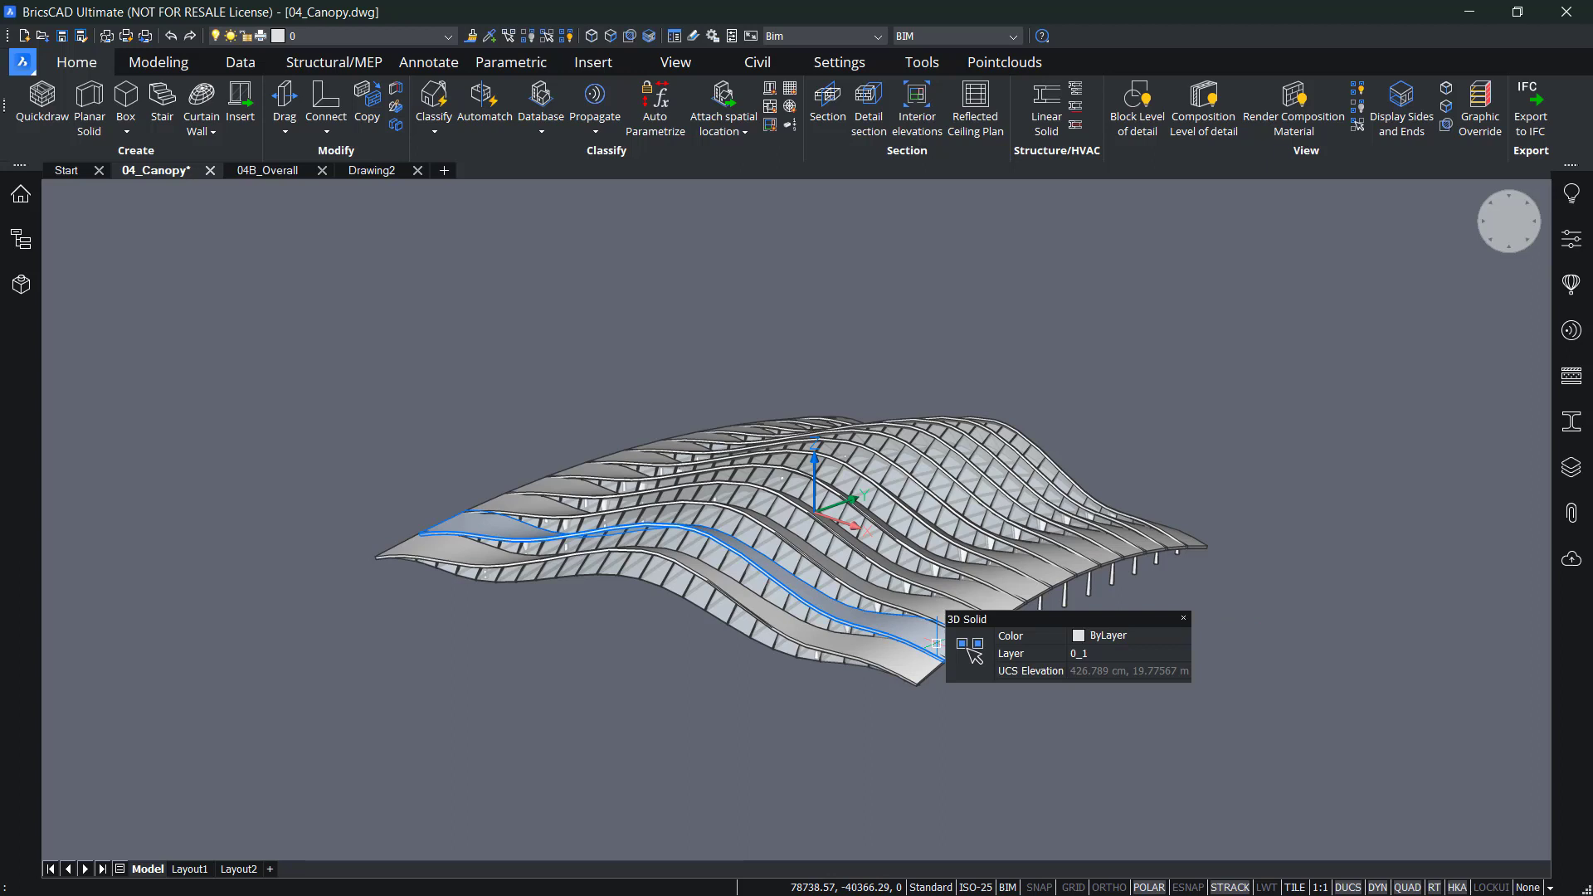
{"action": "mouse_move", "coordinate": [802, 571]}
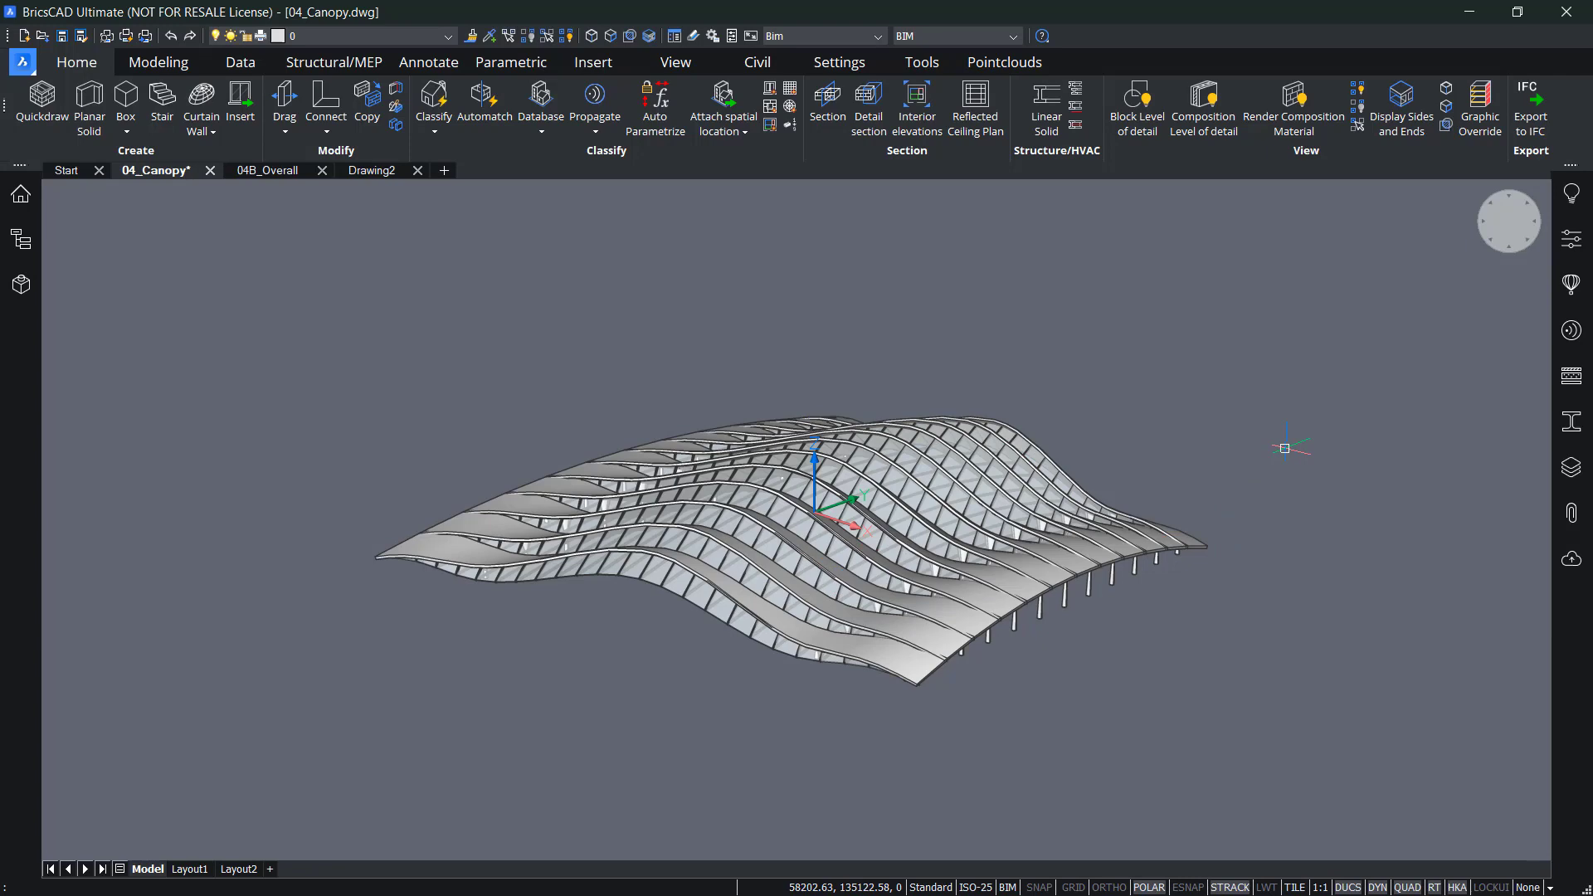
{"action": "mouse_move", "coordinate": [1185, 545]}
Step: Run Bimify on the entire drawing for auto-classification, with structural/MEP profile assignment, spatial locations and section creation turned off
{"action": "left_click", "coordinate": [434, 98]}
{"action": "left_click", "coordinate": [76, 545]}
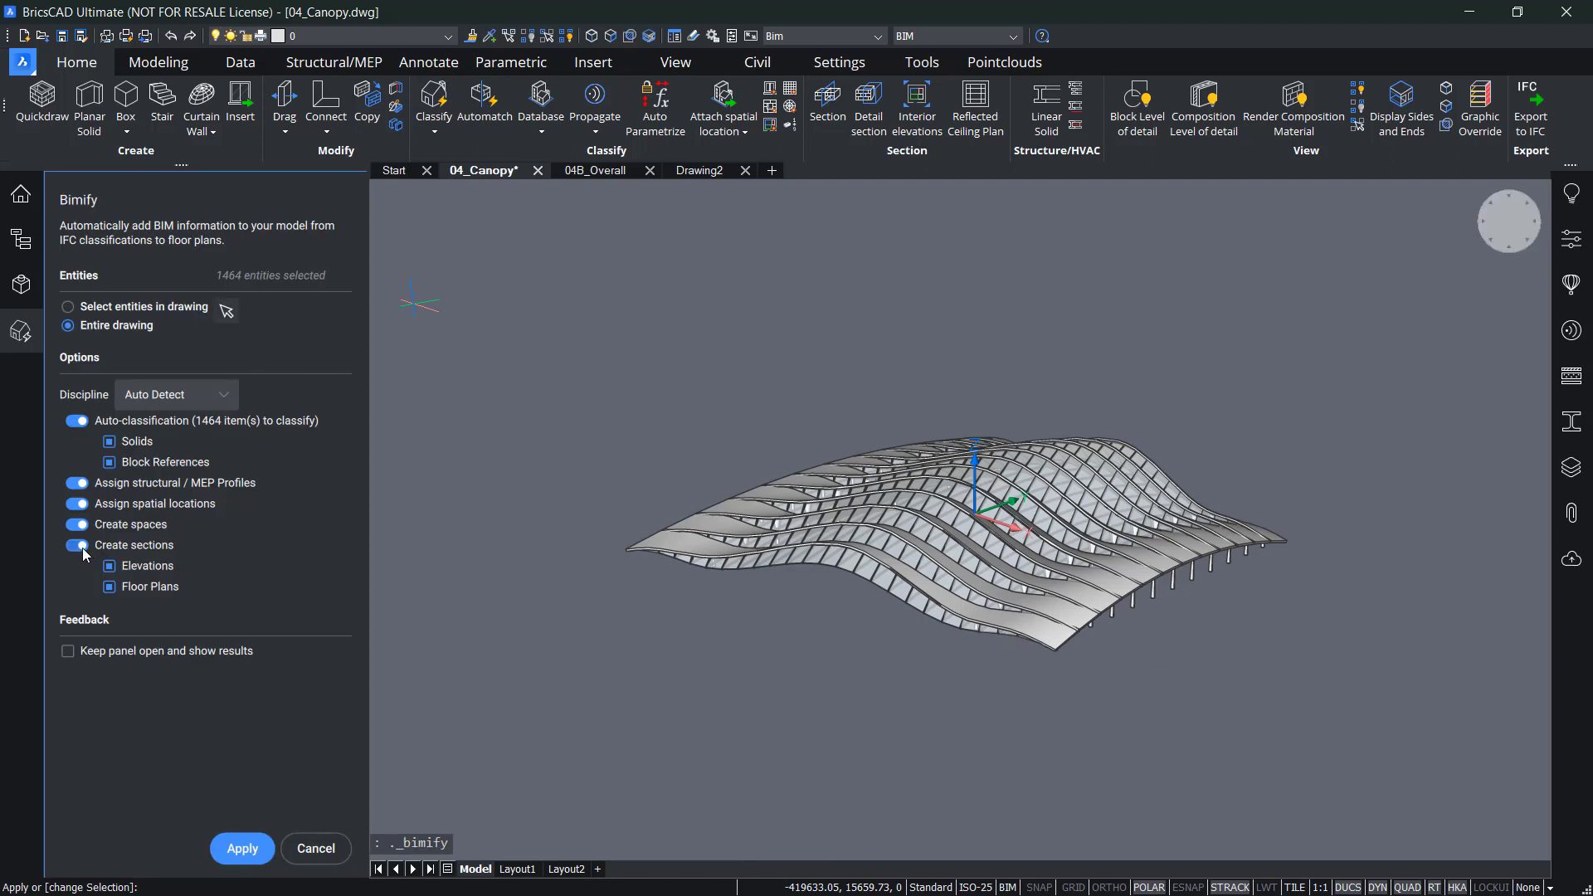
{"action": "left_click", "coordinate": [77, 504]}
{"action": "left_click", "coordinate": [77, 483]}
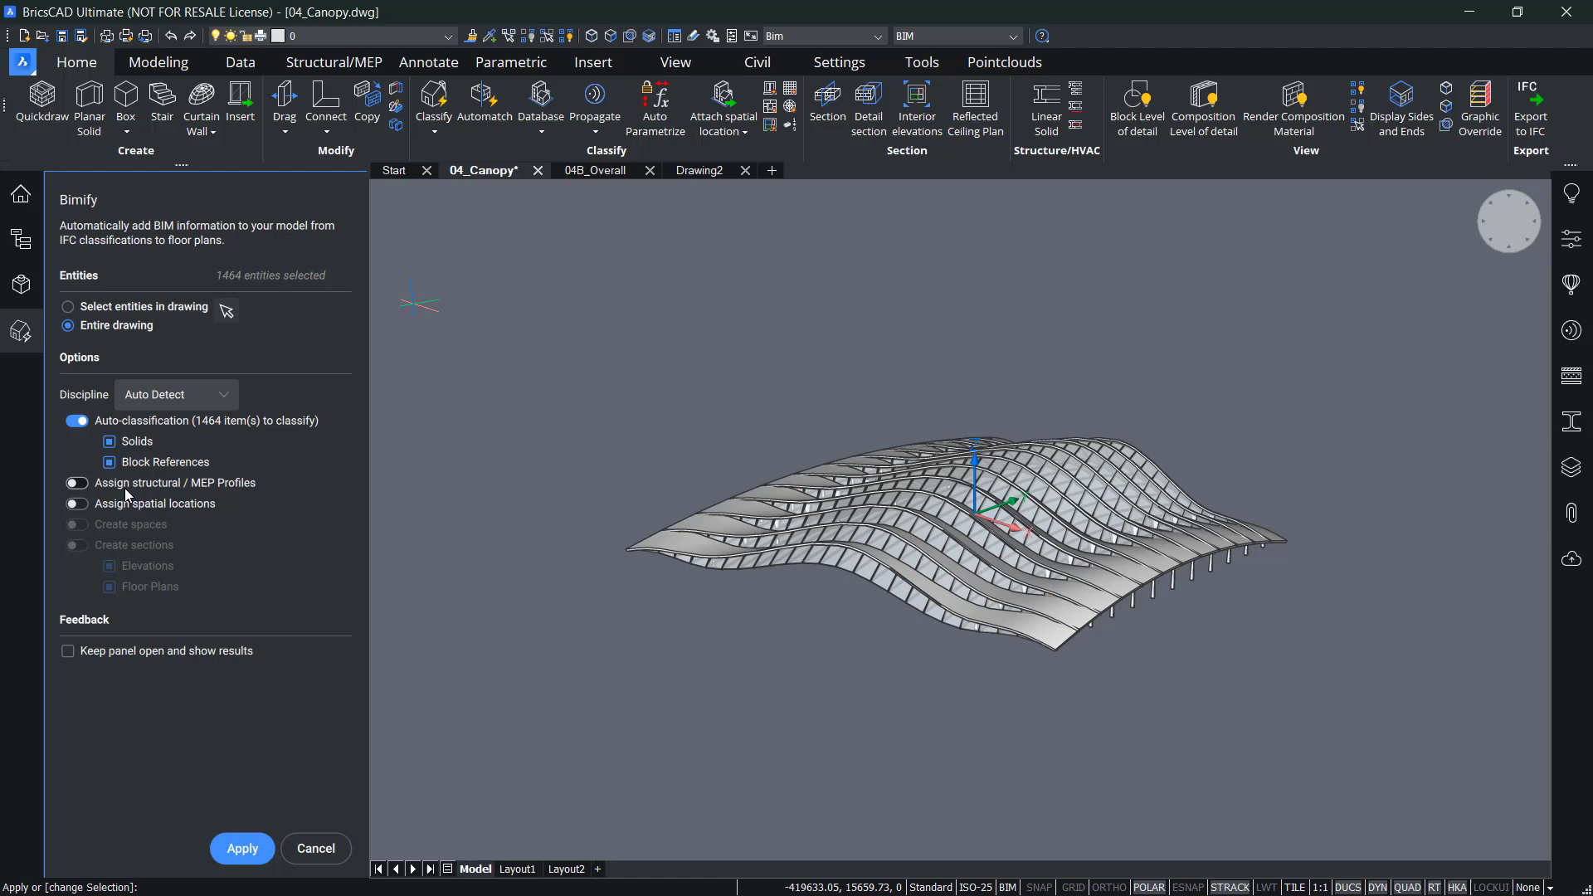
{"action": "left_click", "coordinate": [249, 848]}
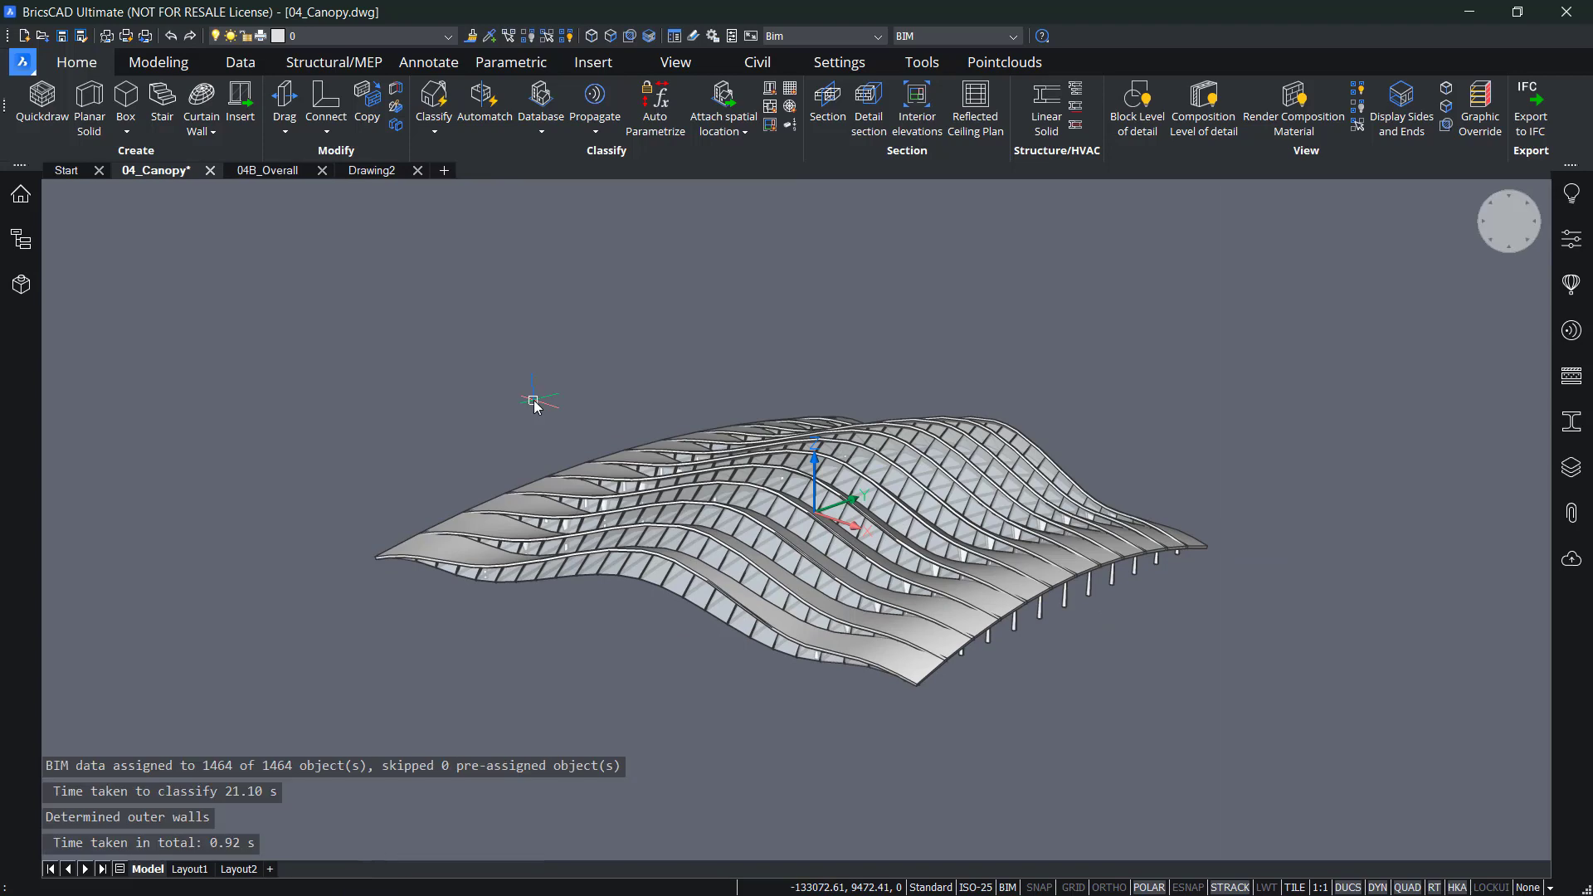
Step: Check the BIM classification assigned to the canopy's curved strips and its supports
{"action": "mouse_move", "coordinate": [898, 660]}
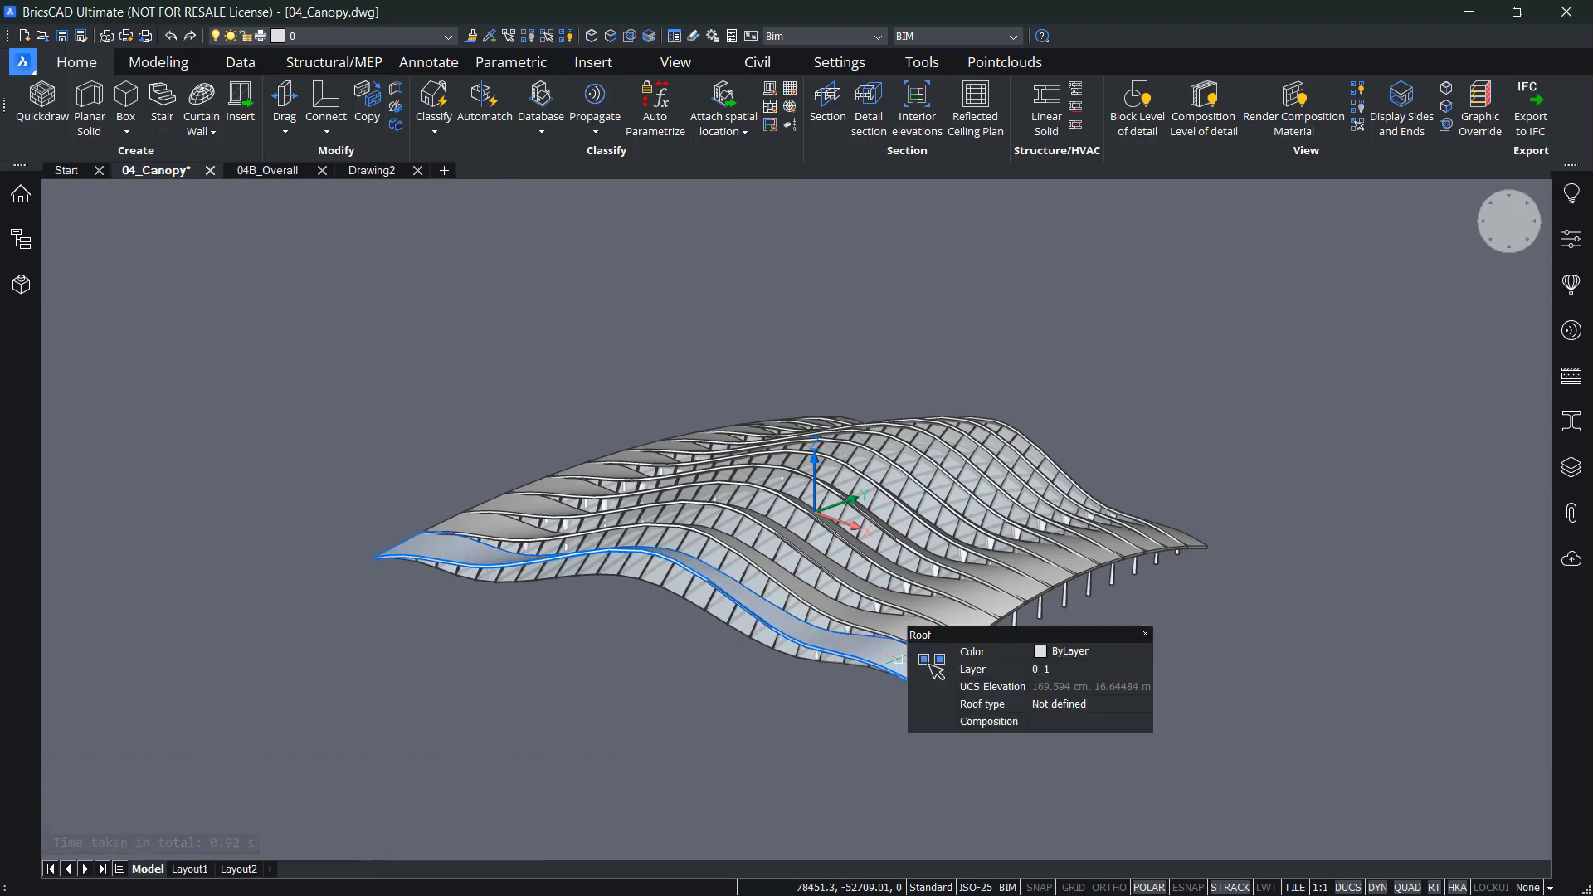
{"action": "scroll", "coordinate": [898, 660], "scroll_direction": "up", "scroll_amount": 3}
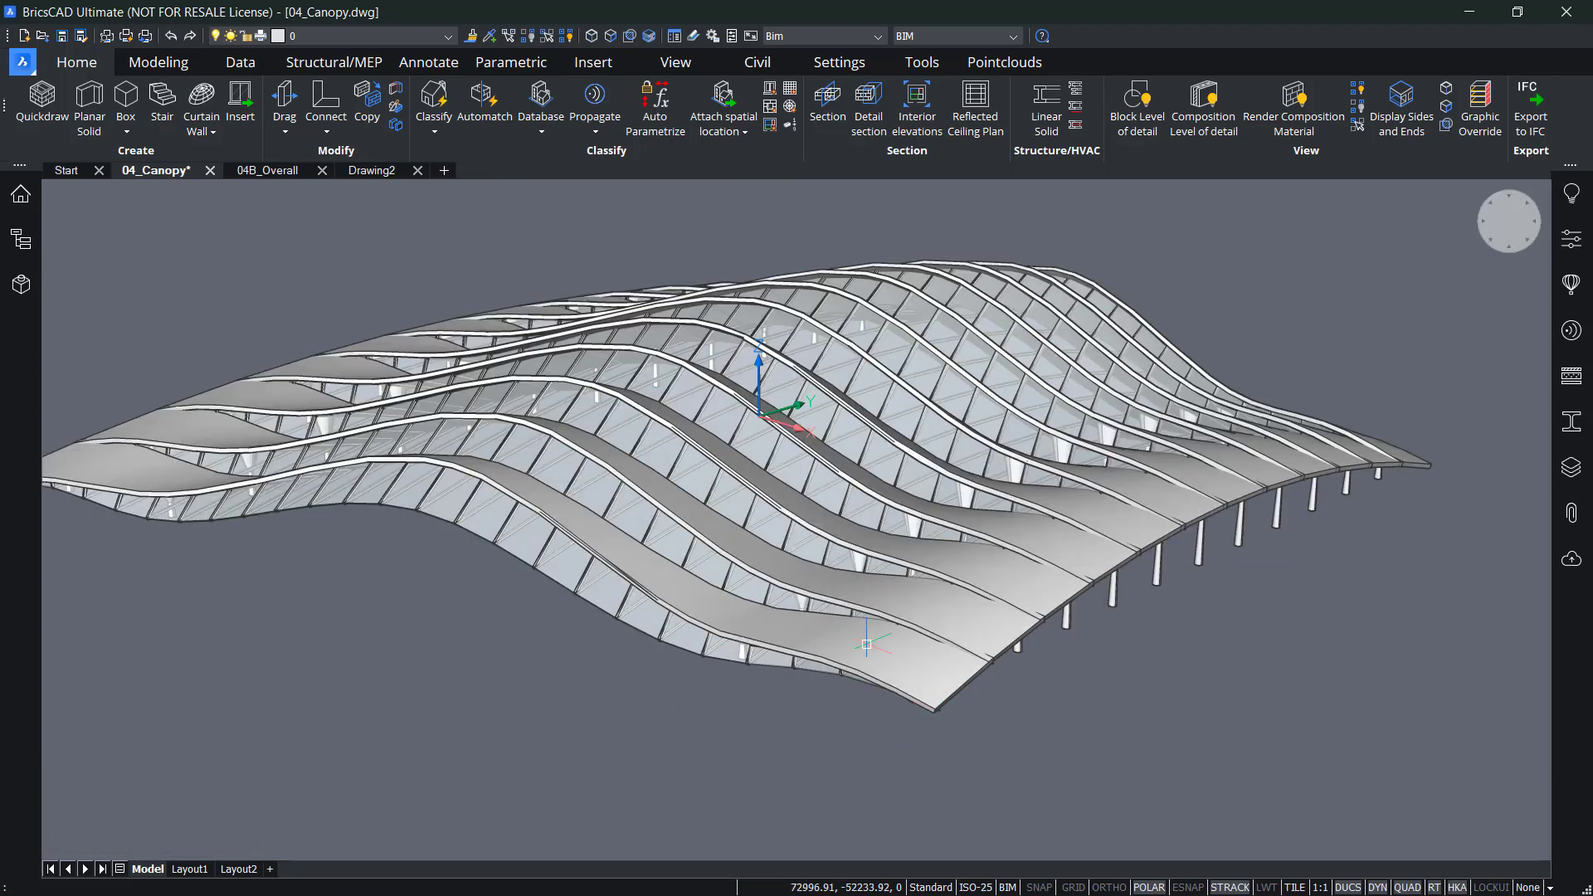
{"action": "mouse_move", "coordinate": [853, 644]}
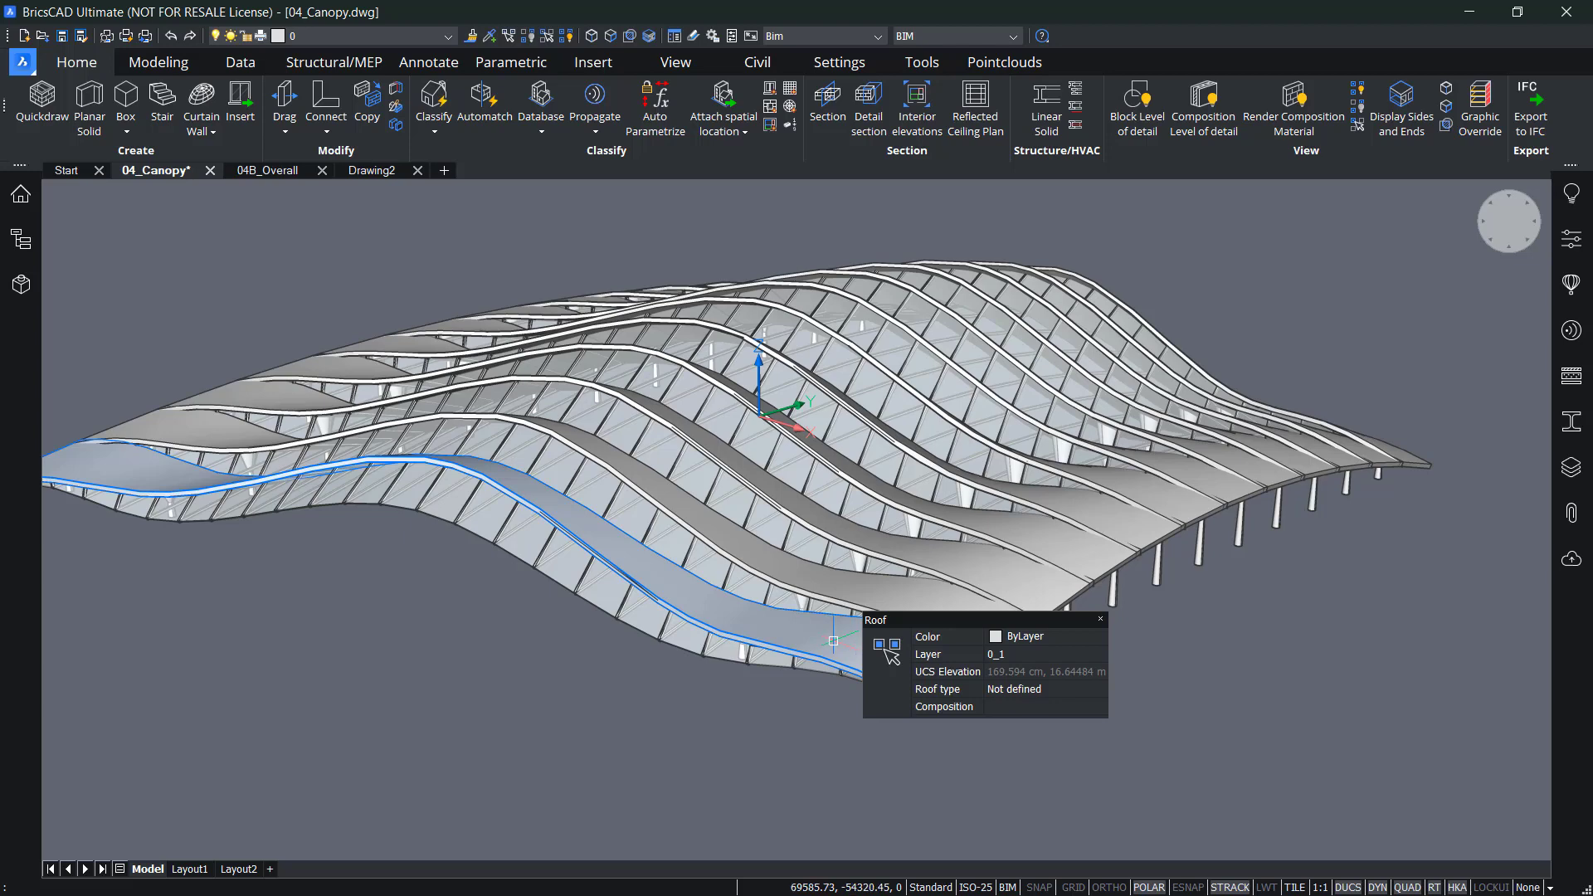
{"action": "mouse_move", "coordinate": [1116, 595]}
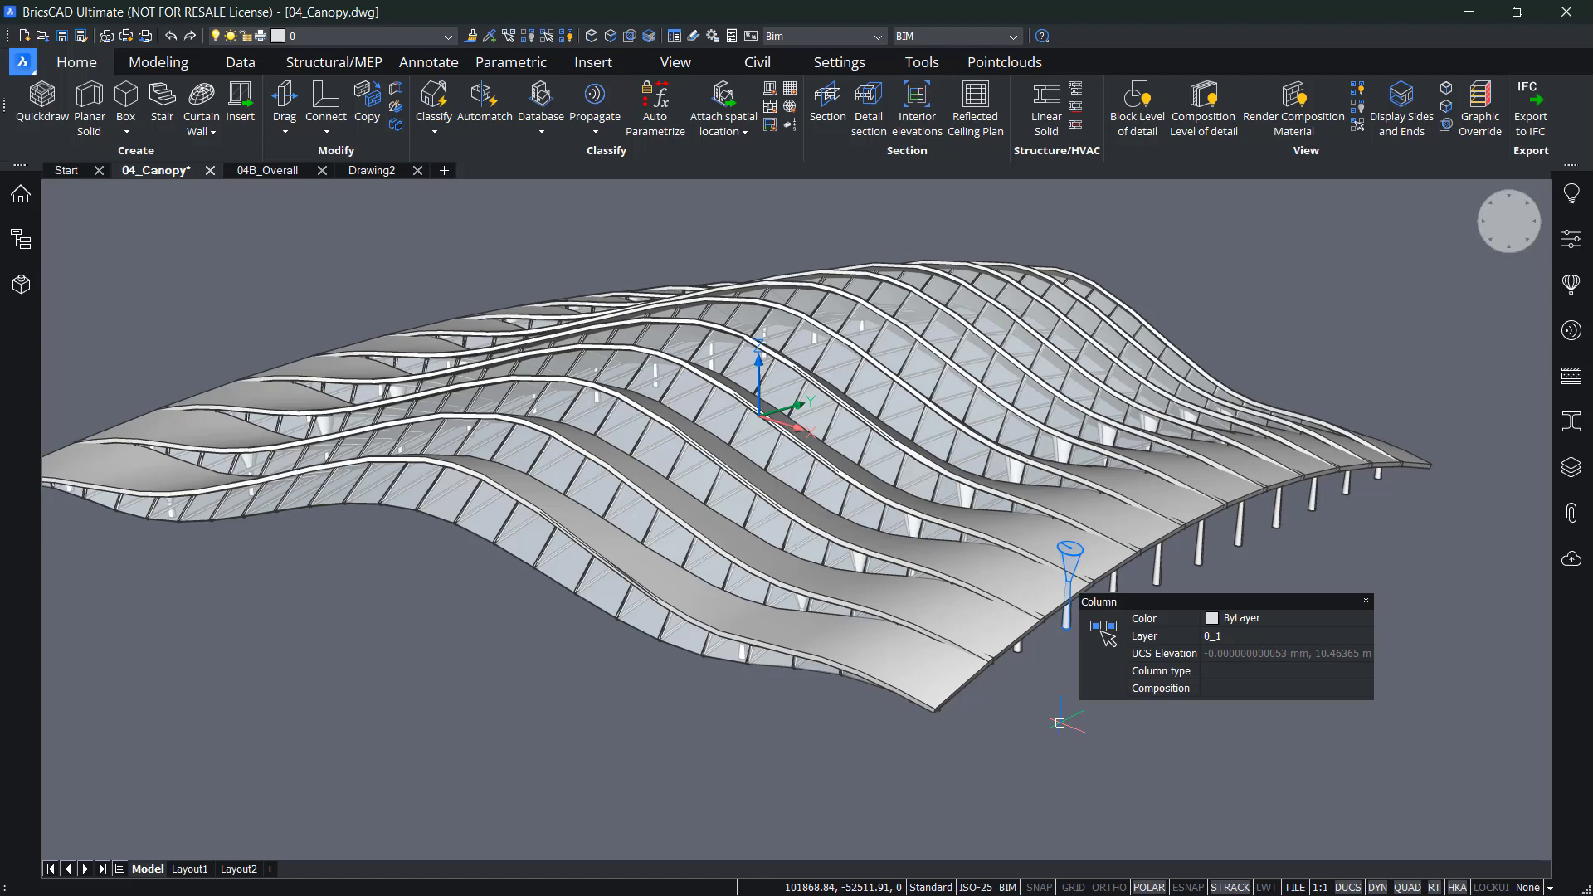
{"action": "scroll", "coordinate": [1057, 723], "scroll_direction": "down", "scroll_amount": 2}
{"action": "scroll", "coordinate": [1113, 761], "scroll_direction": "down", "scroll_amount": 1}
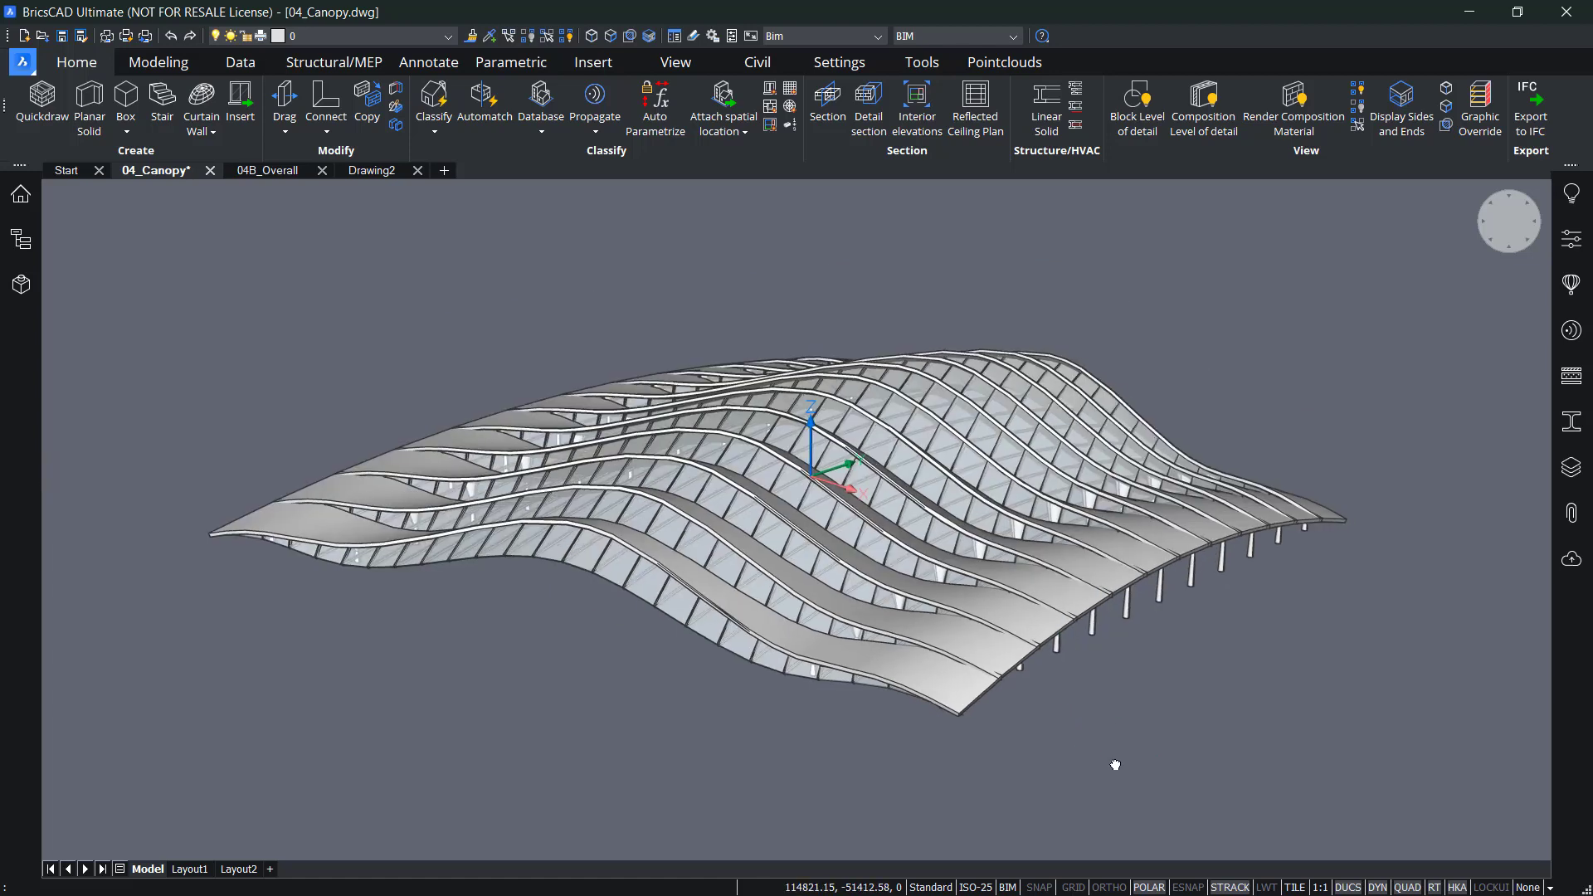
Step: Save the 04_Canopy drawing and switch to the 04B_Overall drawing
{"action": "key", "text": "ctrl+s"}
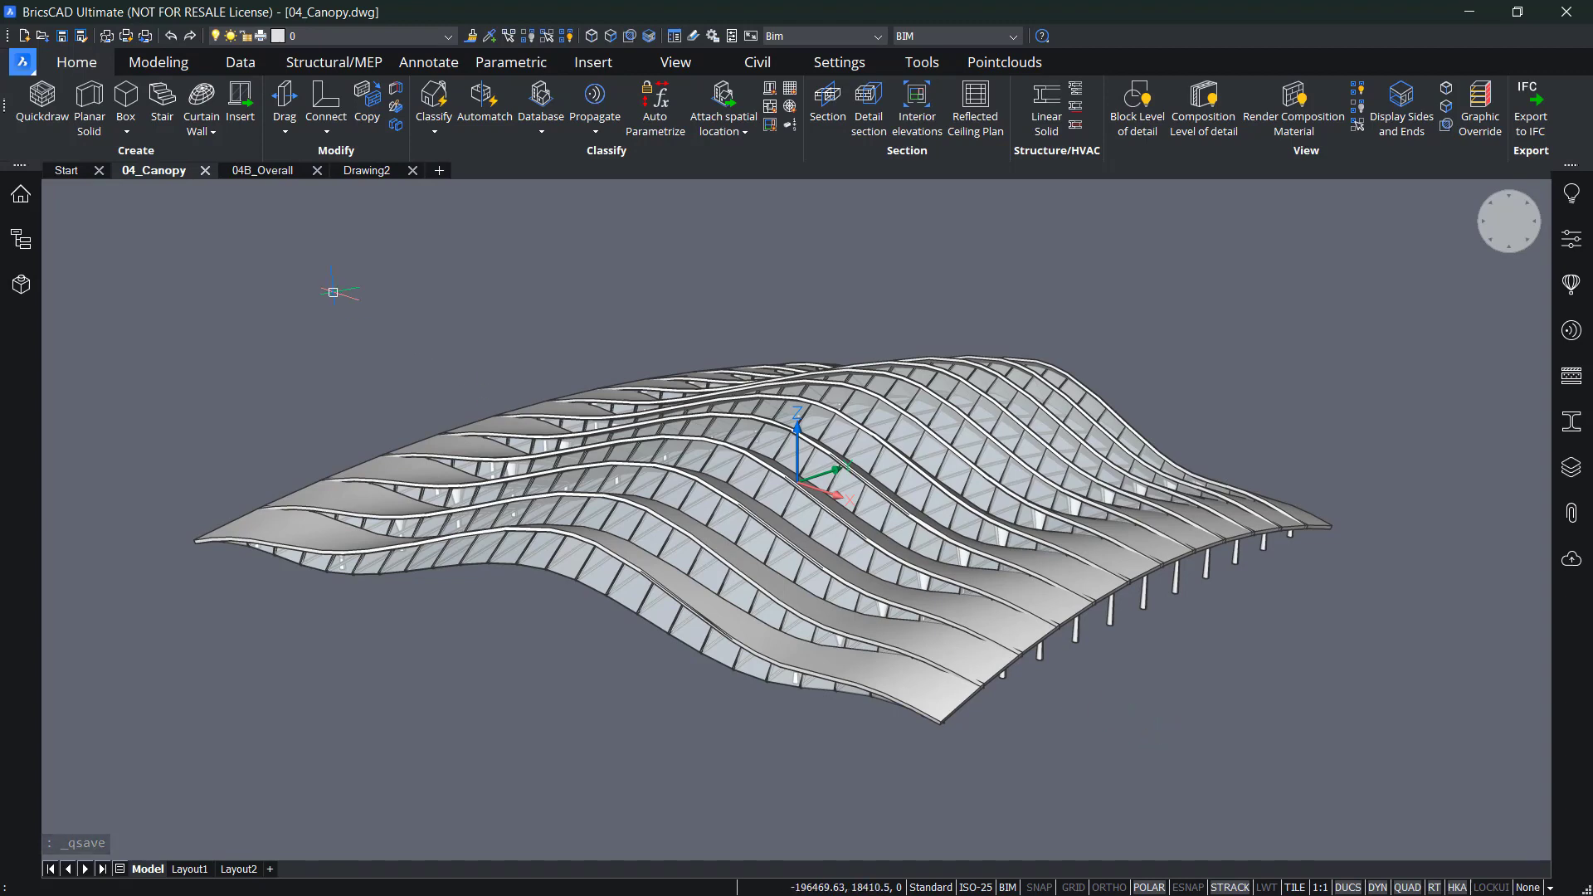
{"action": "left_click", "coordinate": [250, 170]}
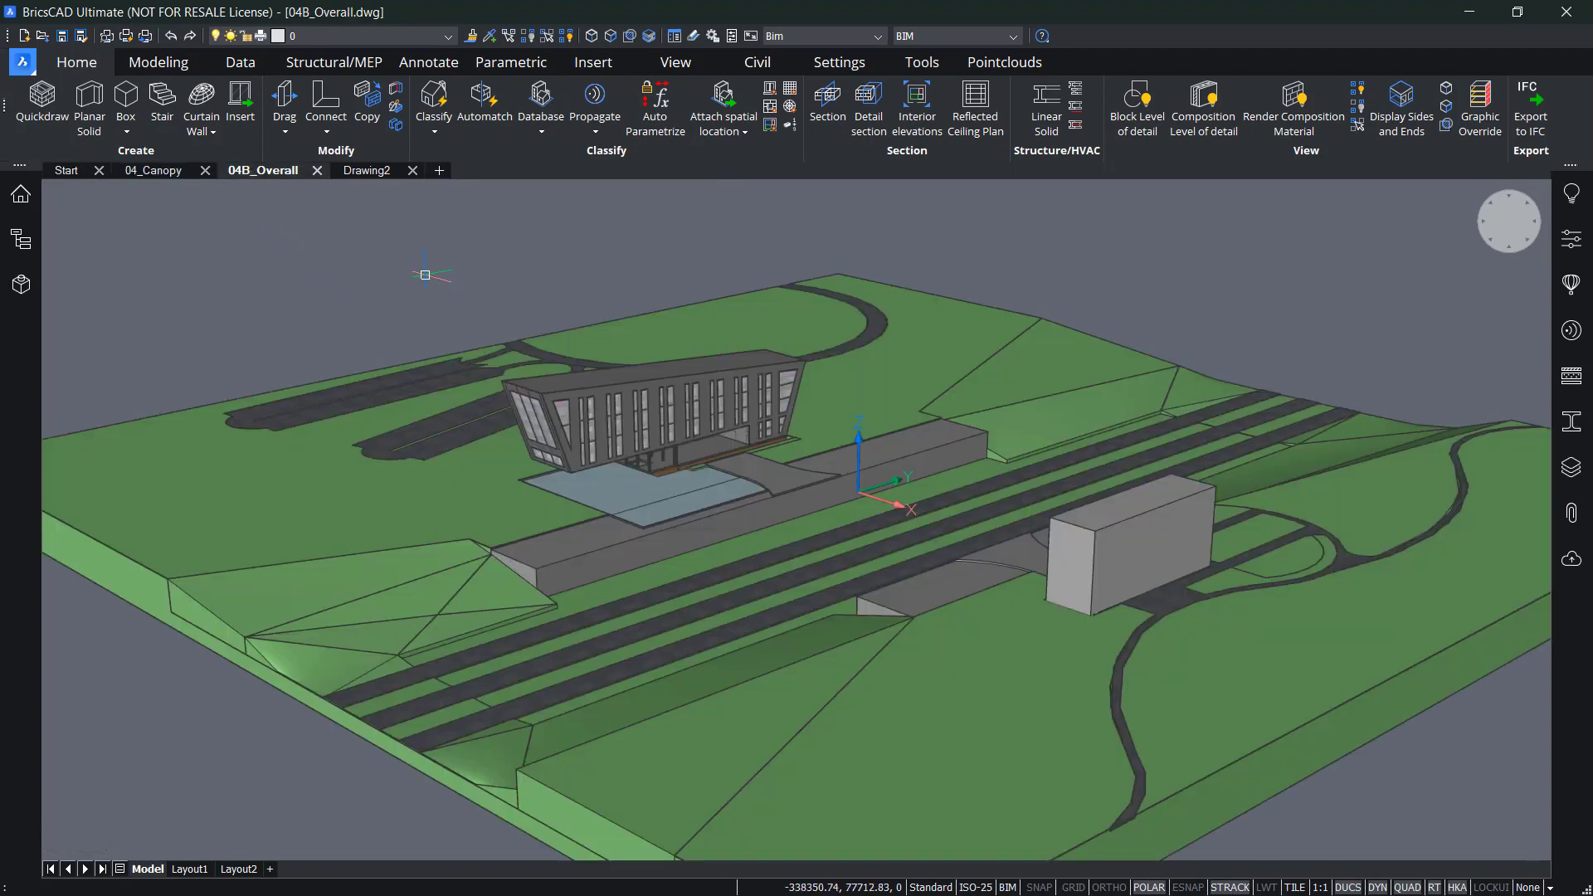
{"action": "scroll", "coordinate": [425, 275], "scroll_direction": "down", "scroll_amount": 2}
{"action": "middle_click_drag", "start_coordinate": [375, 303], "coordinate": [421, 428]}
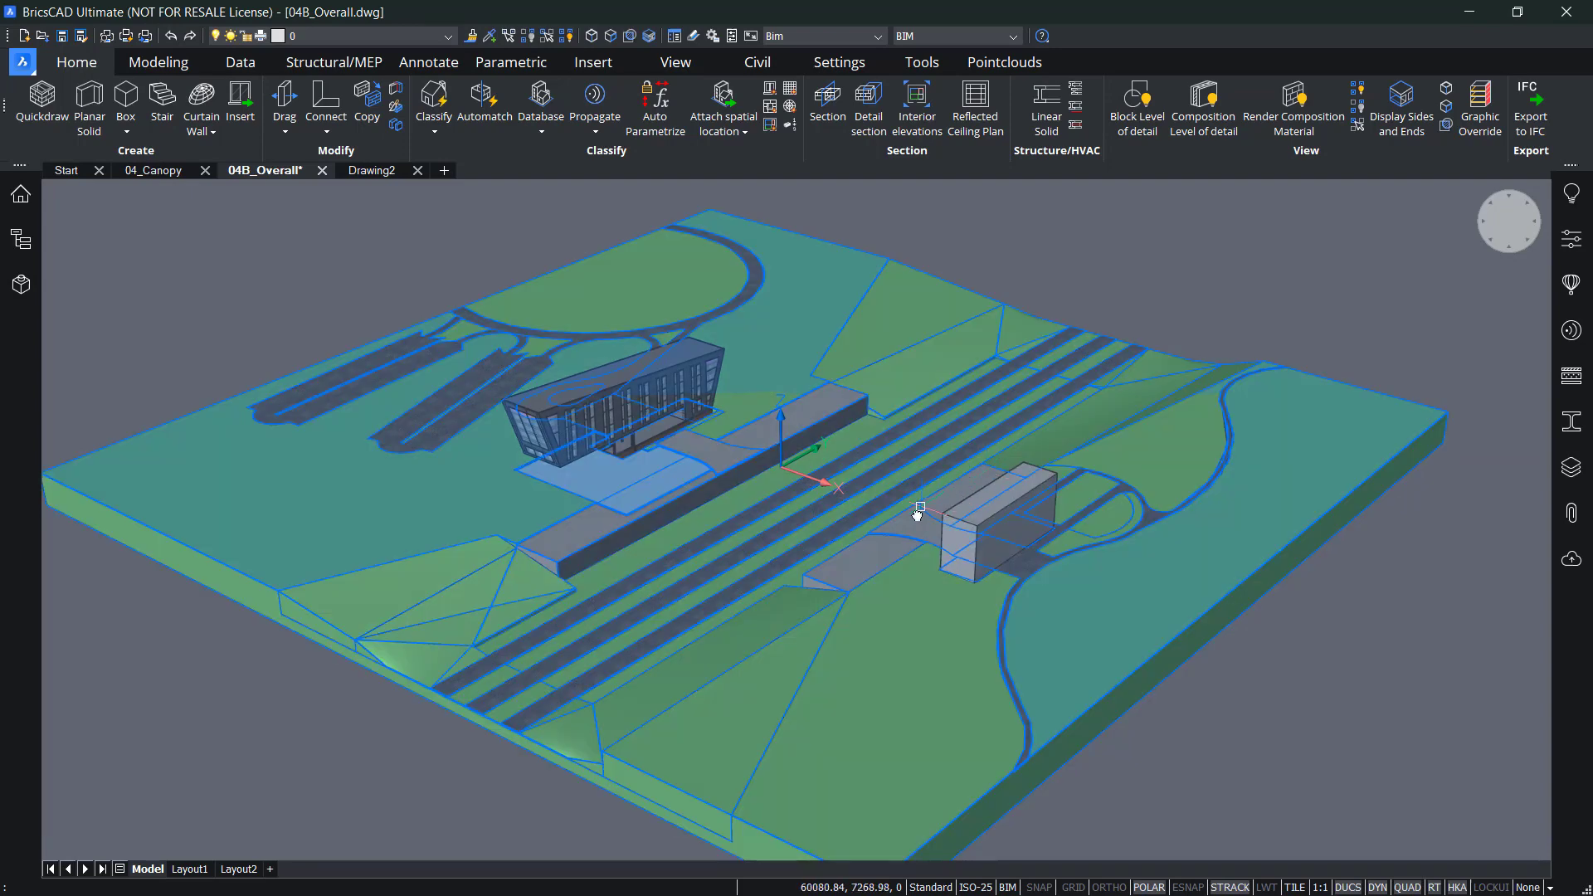
Step: List the site drawing's attachments and check which external references supply the box-shaped east building and the main building
{"action": "middle_click_drag", "start_coordinate": [917, 514], "coordinate": [877, 529]}
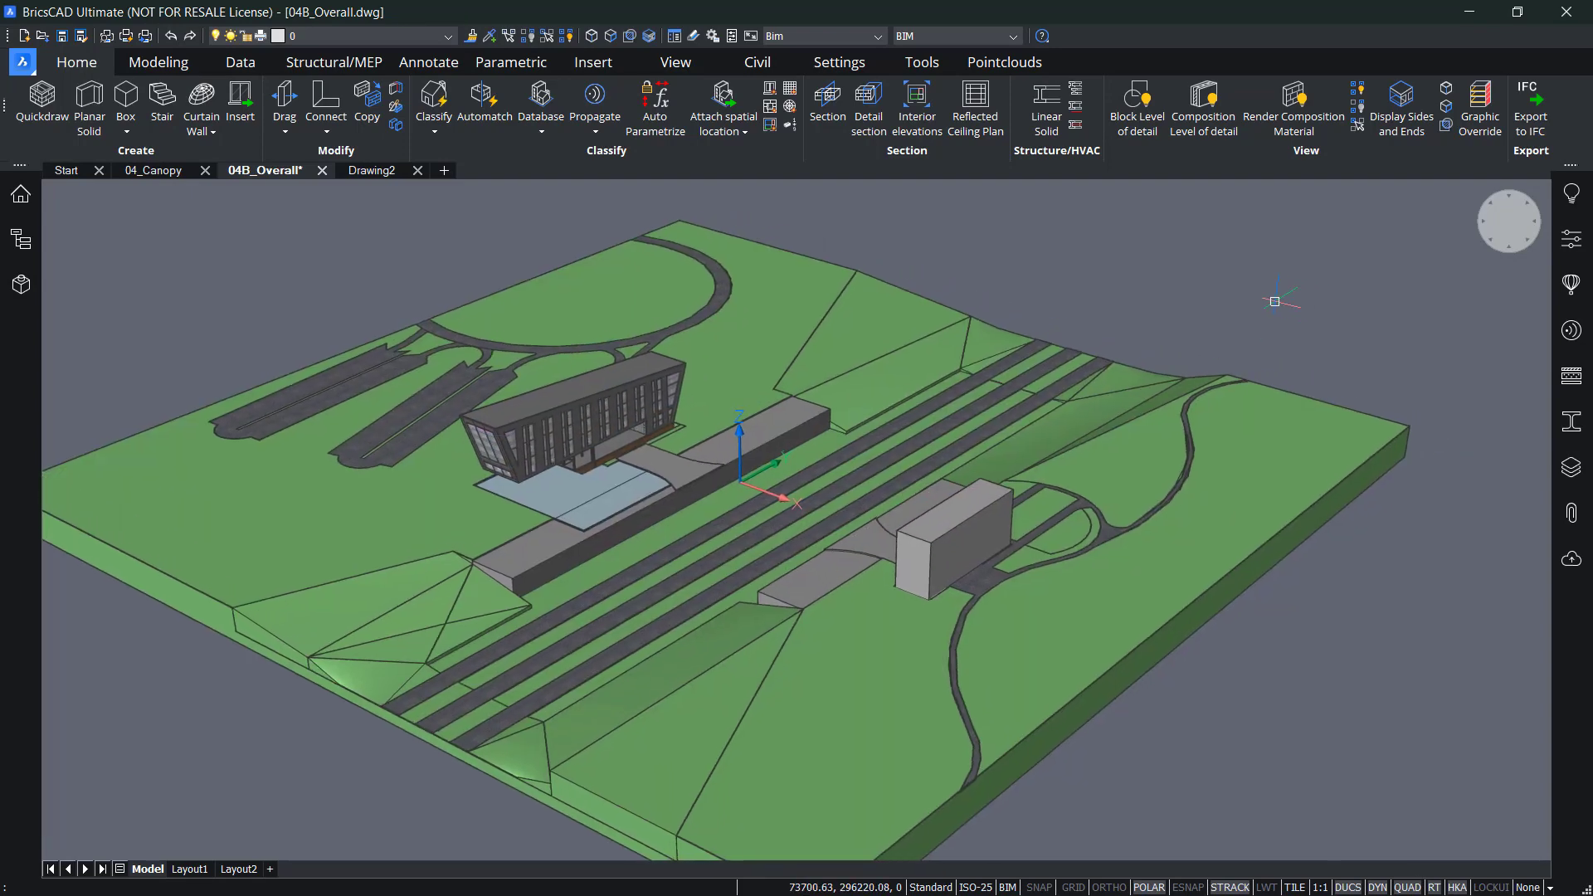
{"action": "left_click", "coordinate": [1571, 516]}
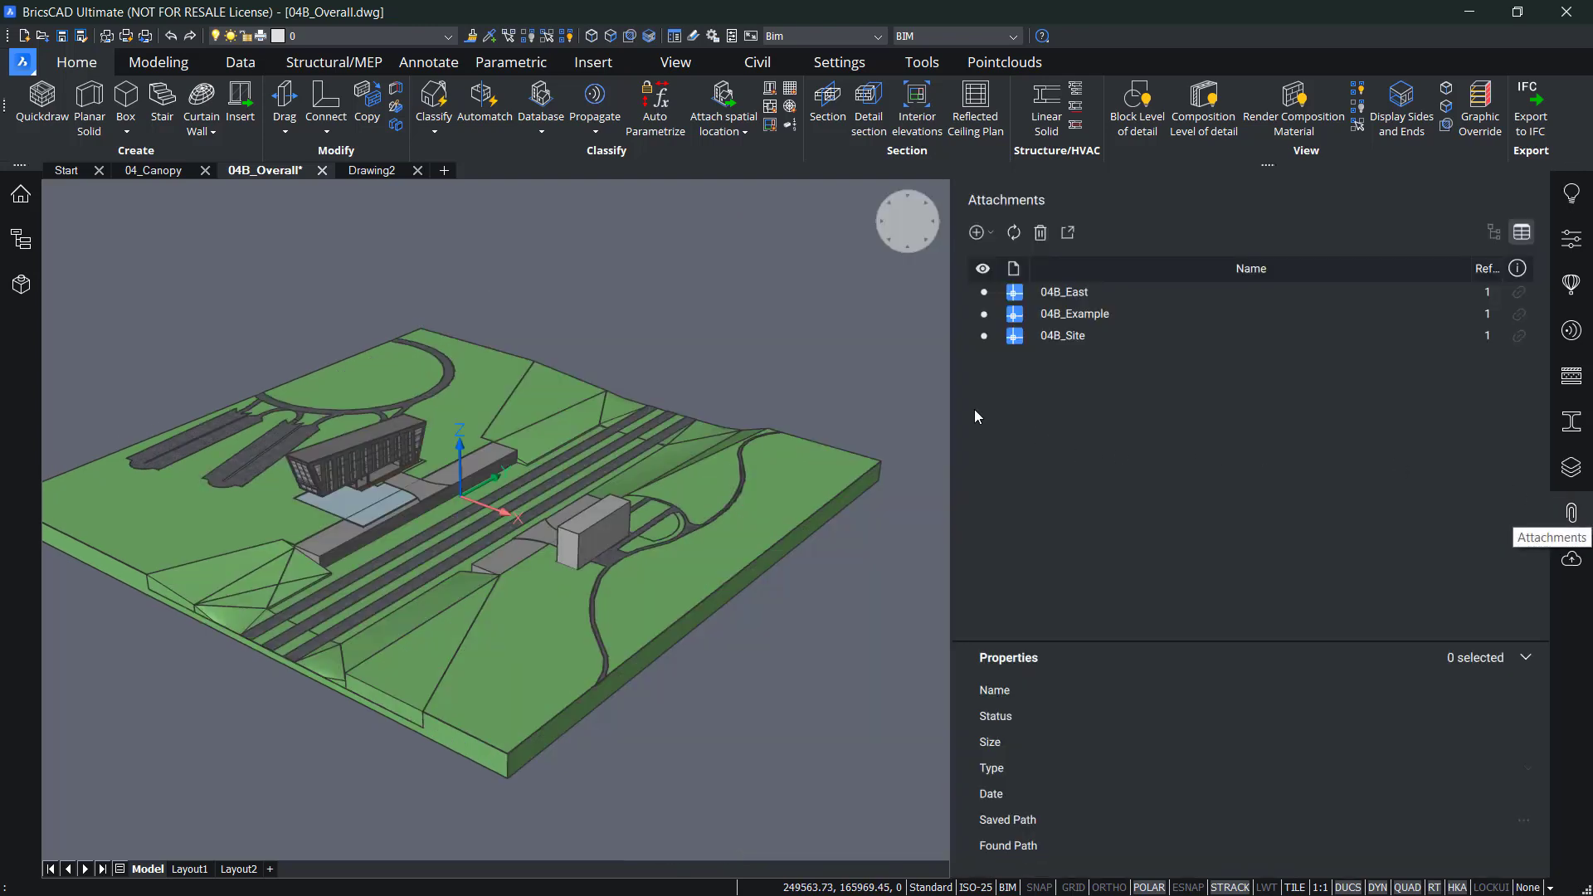
{"action": "left_click_drag", "start_coordinate": [952, 404], "coordinate": [1241, 419]}
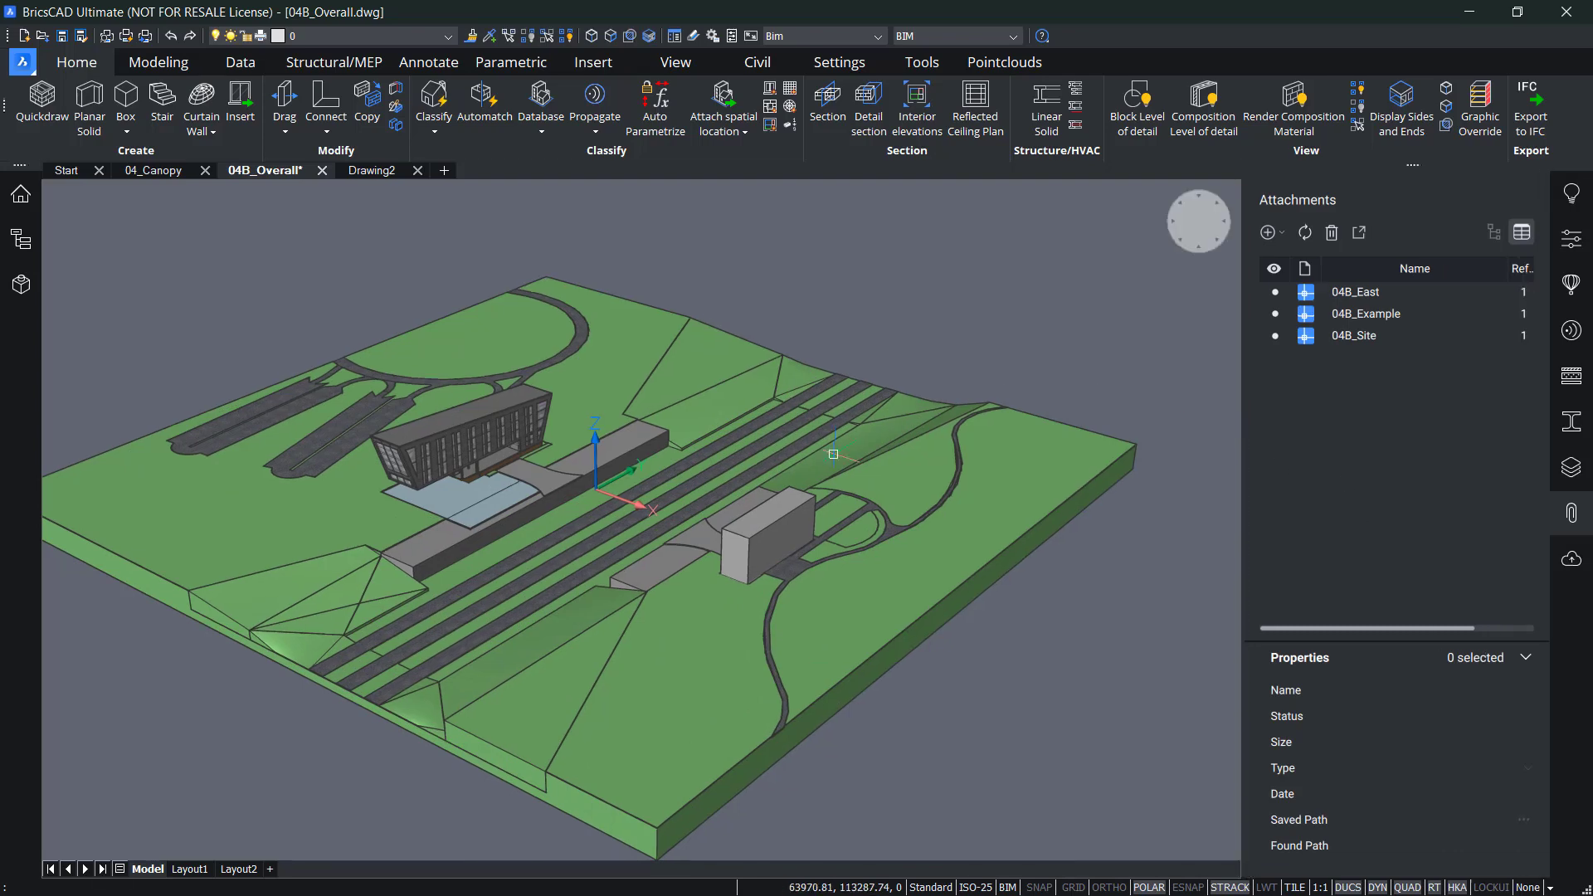
{"action": "mouse_move", "coordinate": [779, 526]}
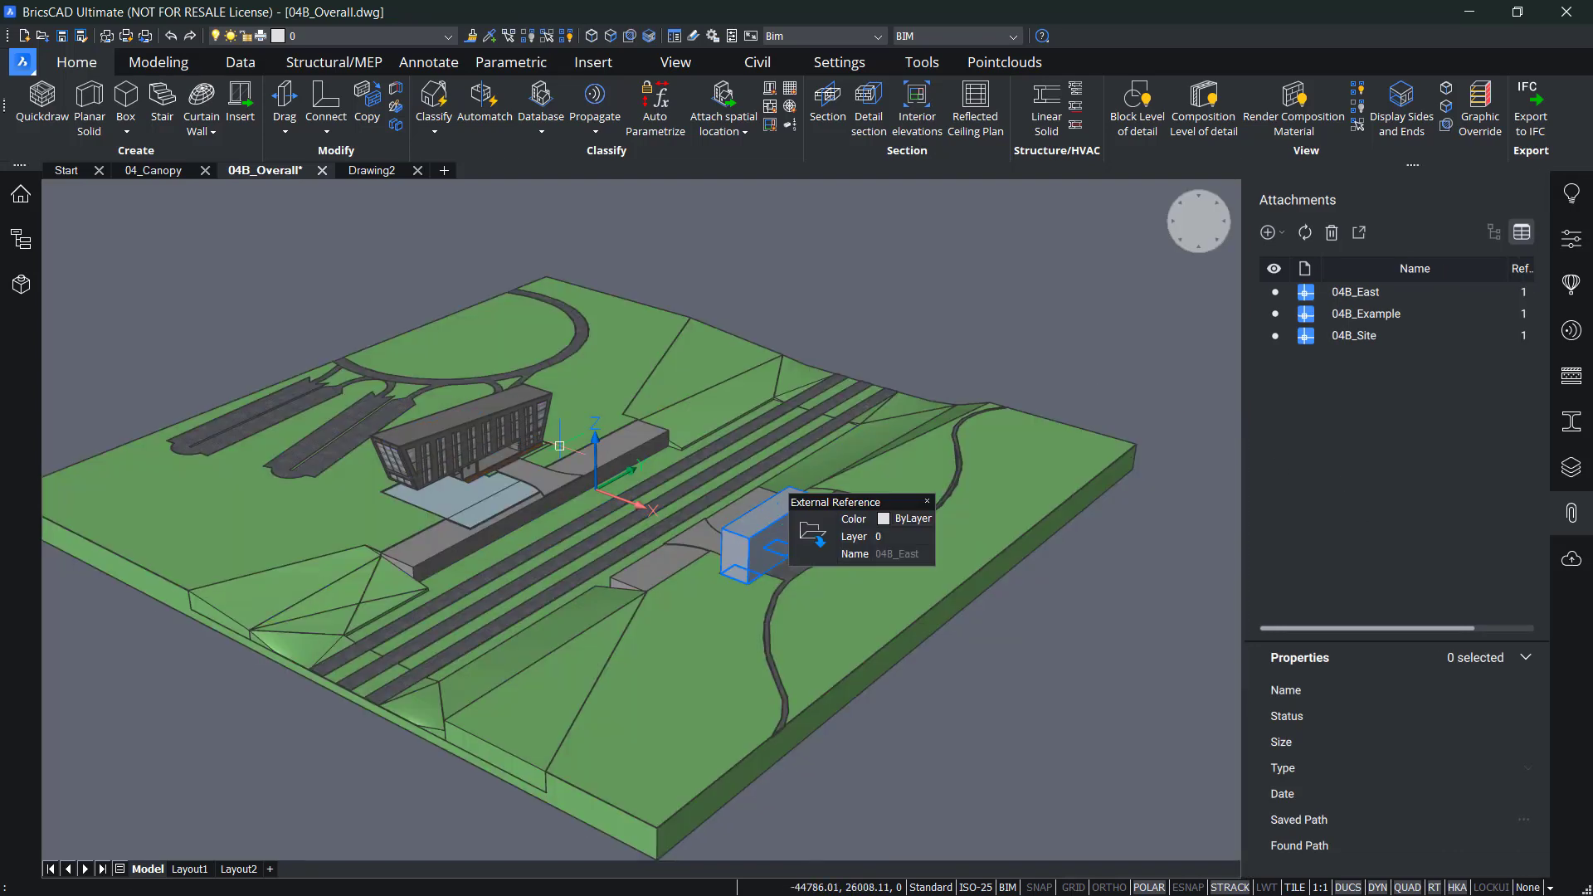
{"action": "mouse_move", "coordinate": [498, 433]}
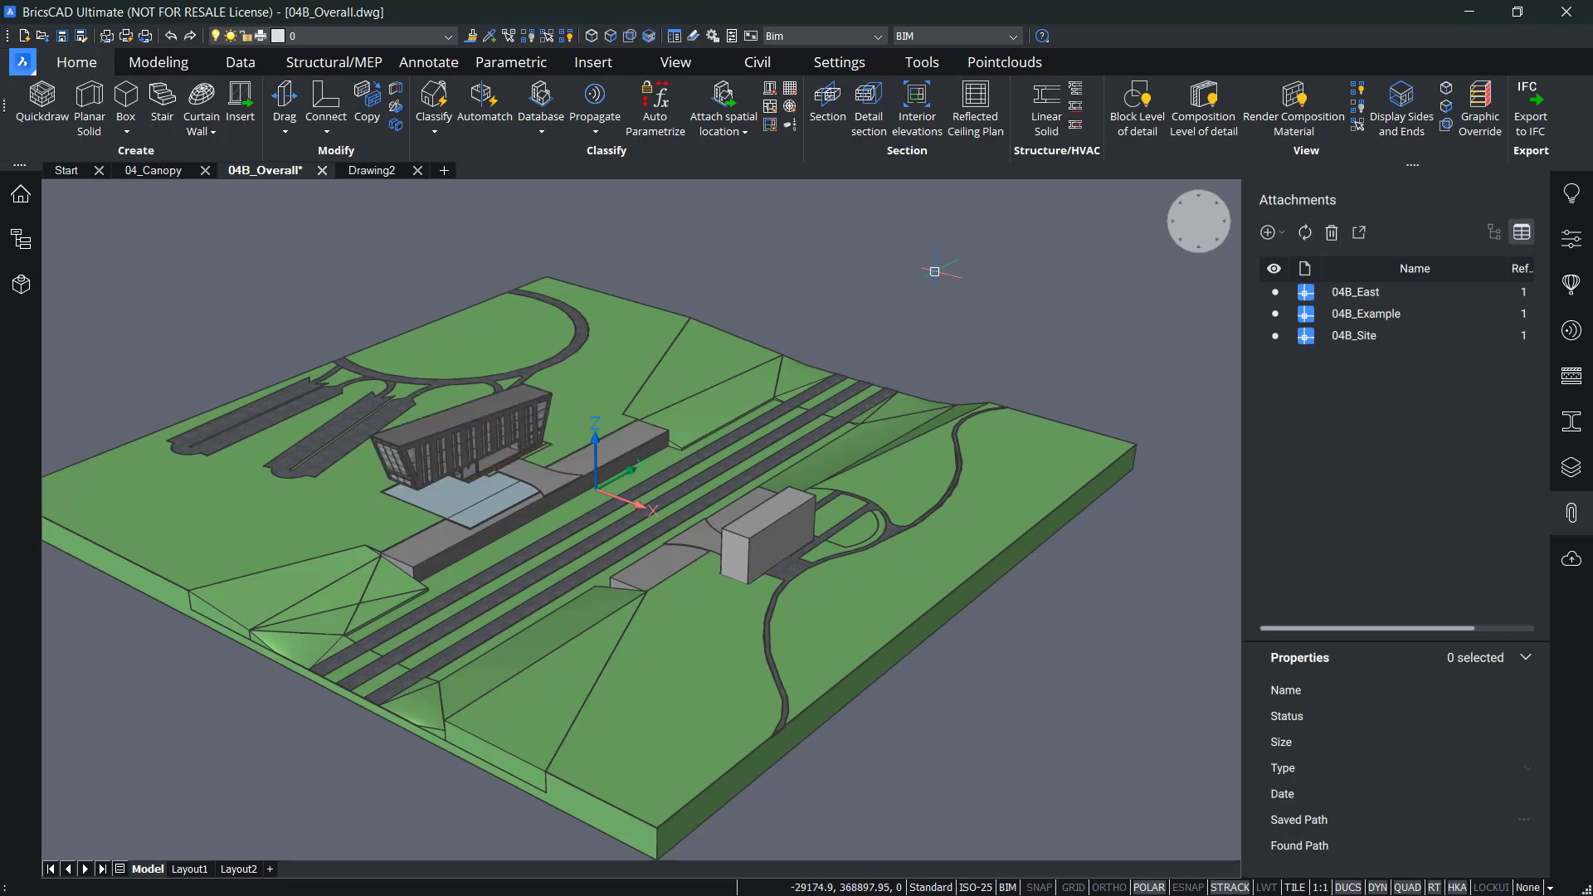
Step: Start attaching the 04_Canopy drawing from the 04B folder inside 04. Import models as a DWG external reference
{"action": "left_click", "coordinate": [1268, 233]}
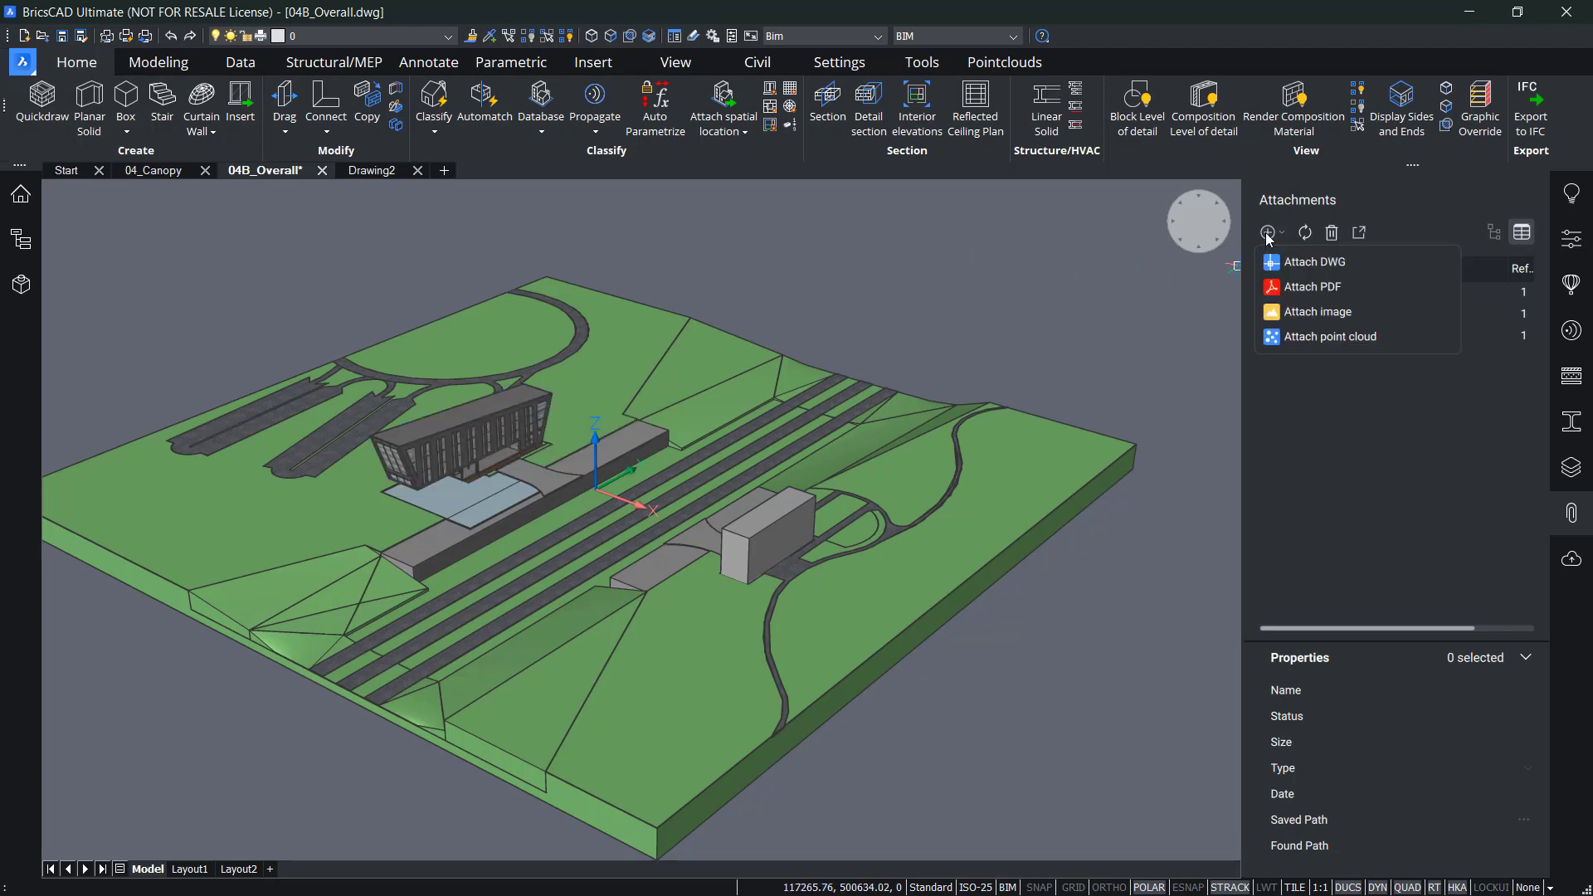
{"action": "left_click", "coordinate": [1316, 264]}
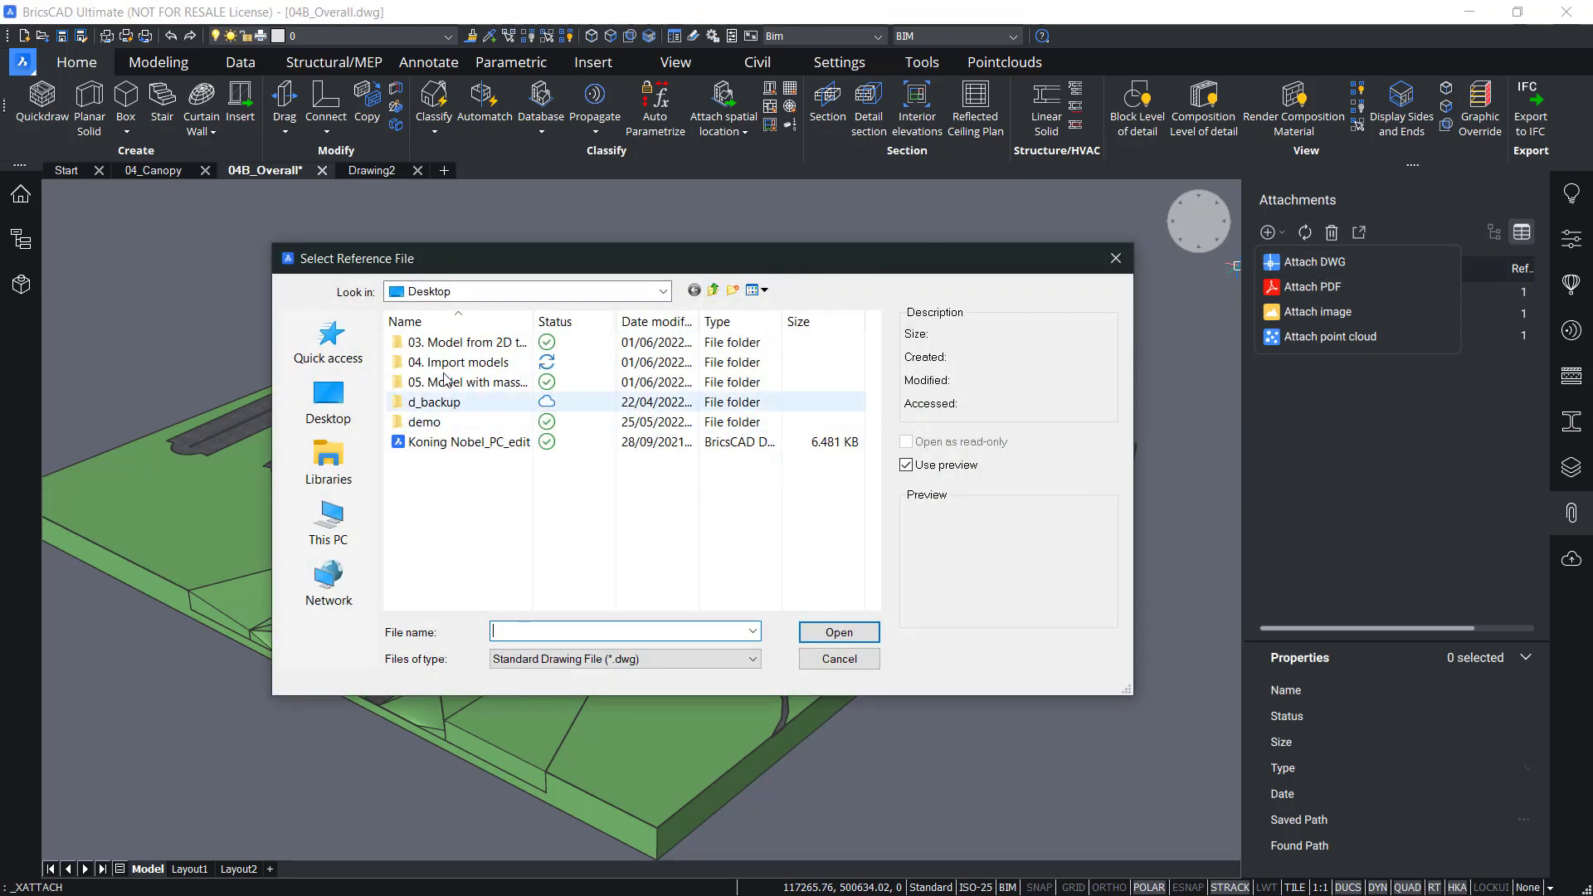
{"action": "double_click", "coordinate": [445, 365]}
{"action": "left_click", "coordinate": [438, 345]}
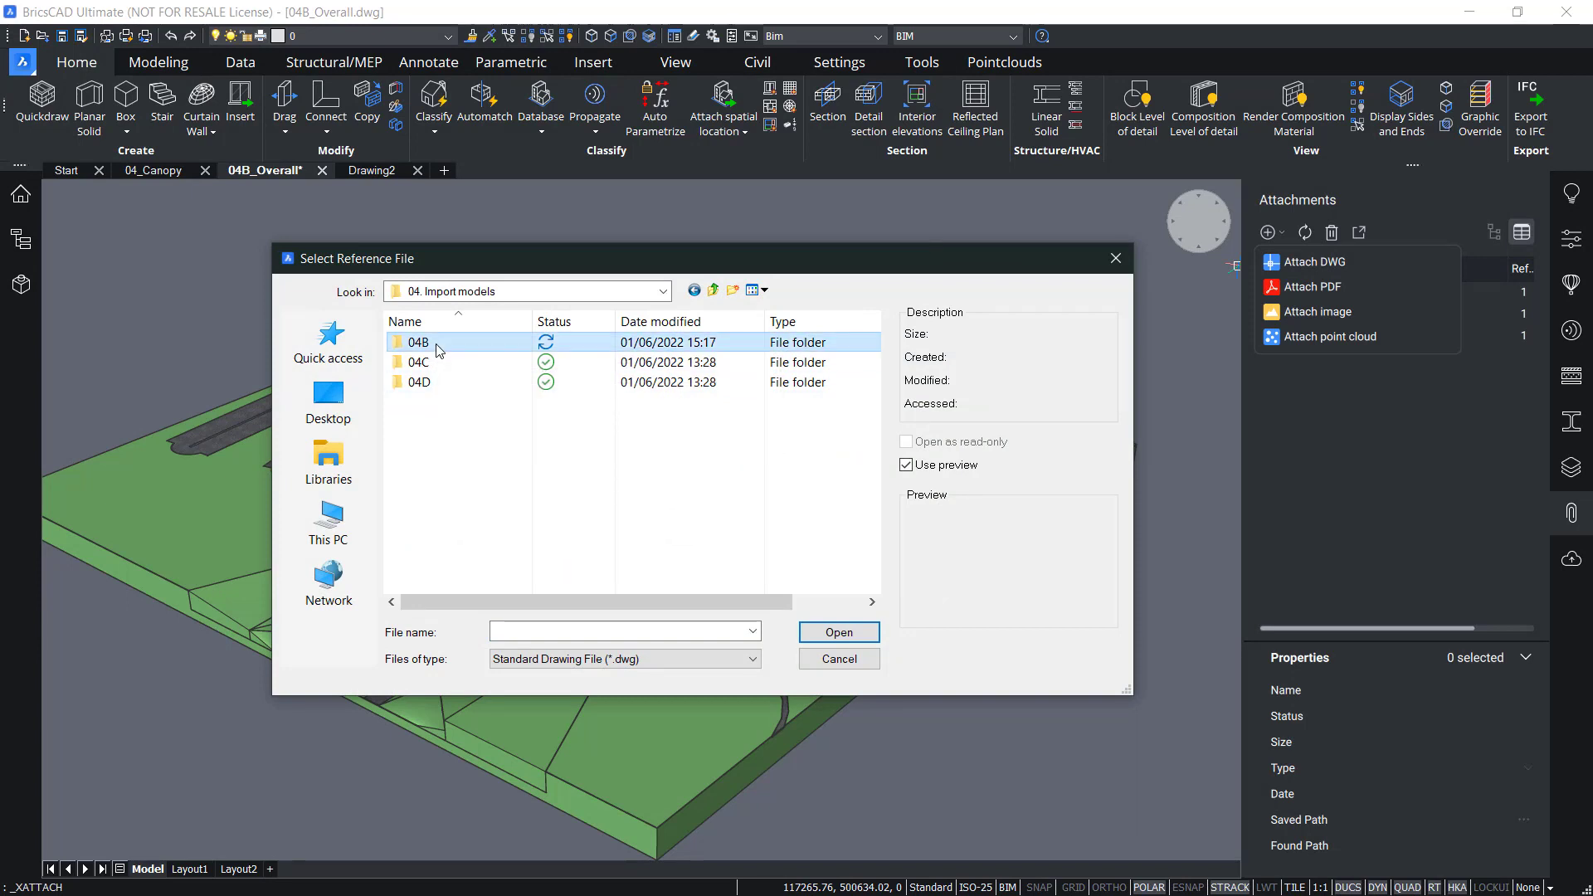
{"action": "double_click", "coordinate": [440, 347]}
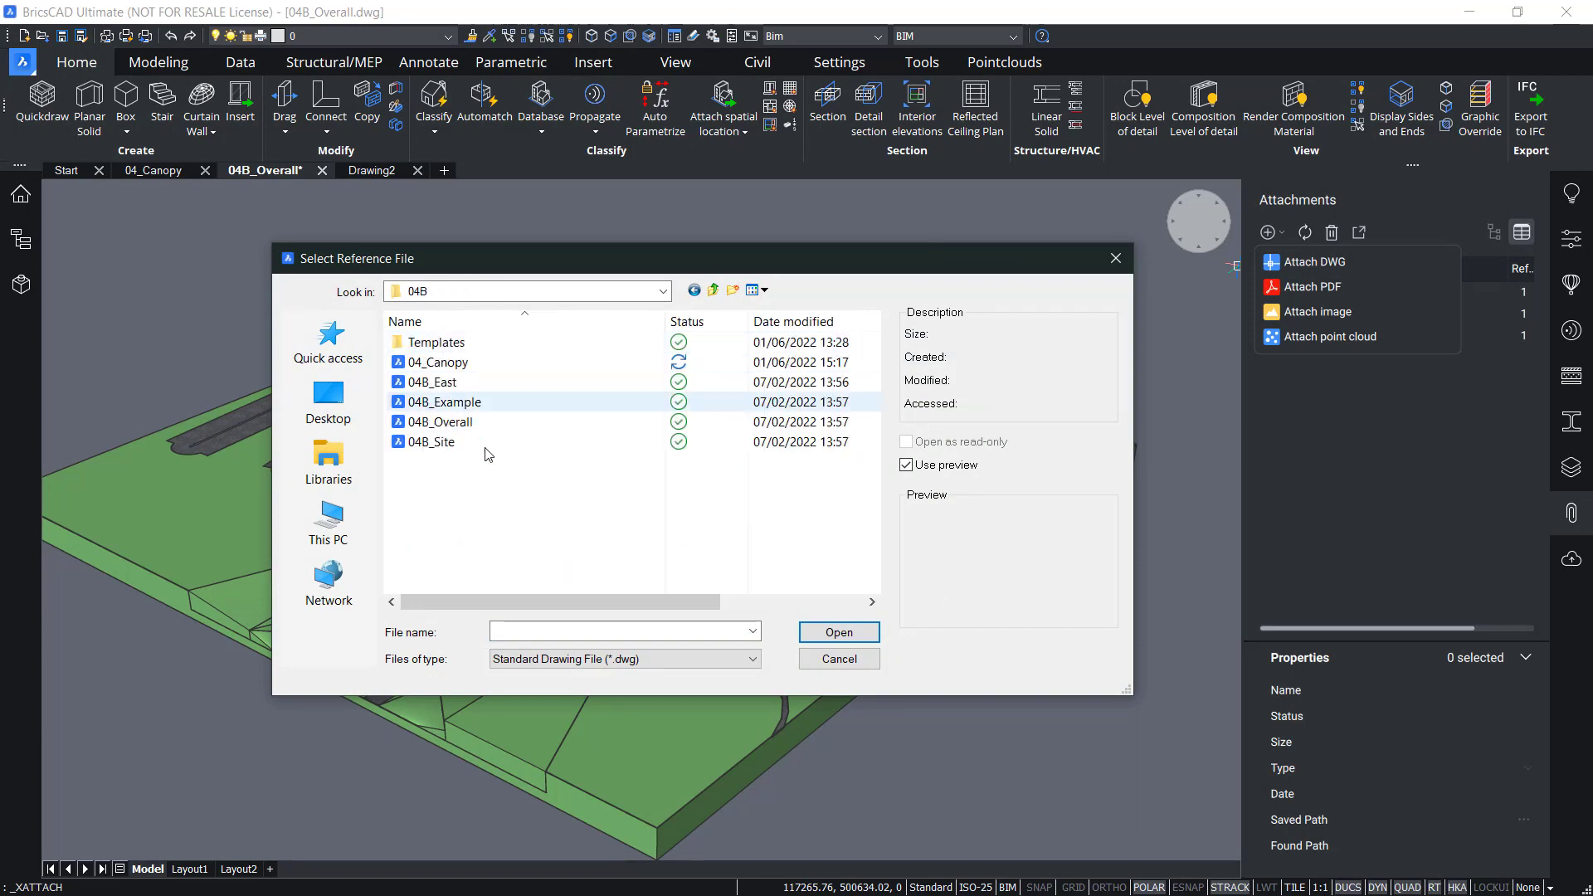
{"action": "left_click", "coordinate": [450, 368]}
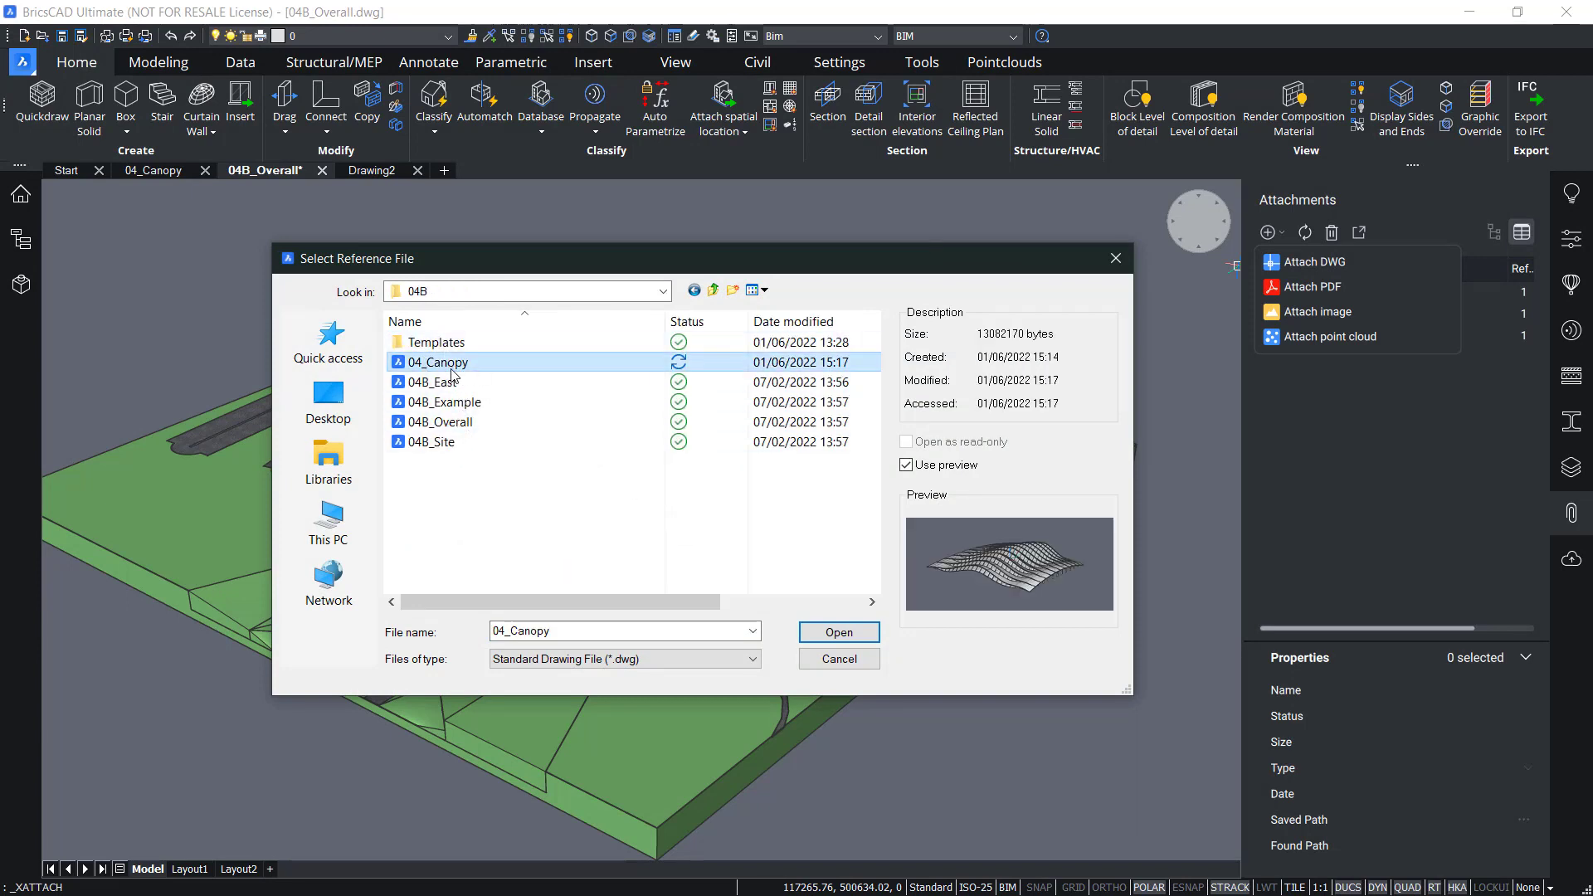
{"action": "left_click", "coordinate": [839, 633]}
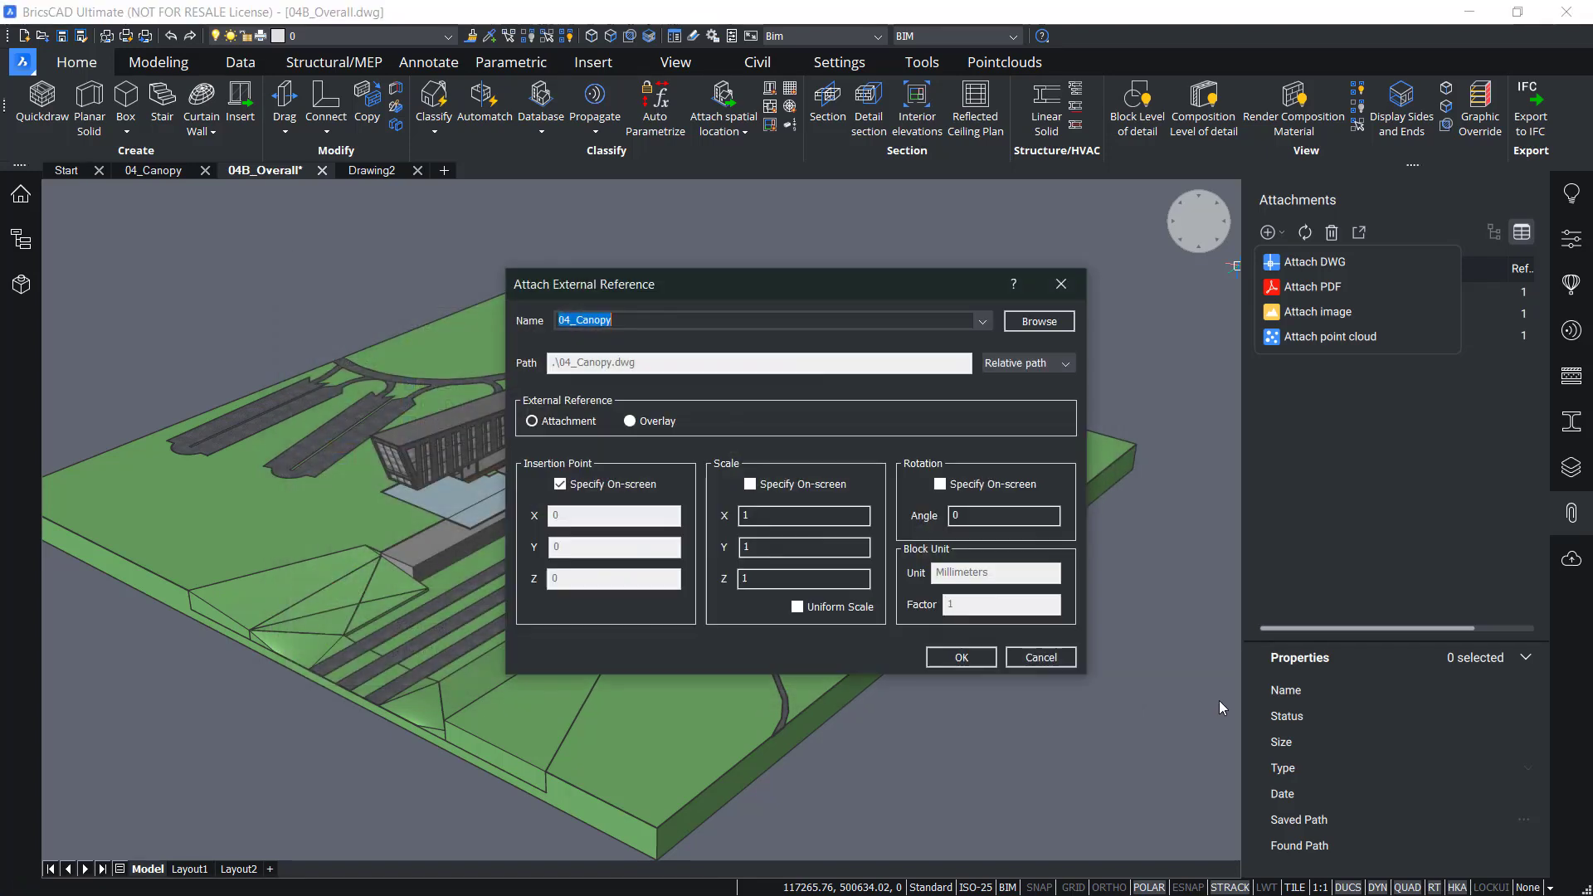
Step: Attach the canopy at insertion point 0,0,0 instead of specifying it on-screen, and view it within the site model
{"action": "left_click", "coordinate": [613, 486]}
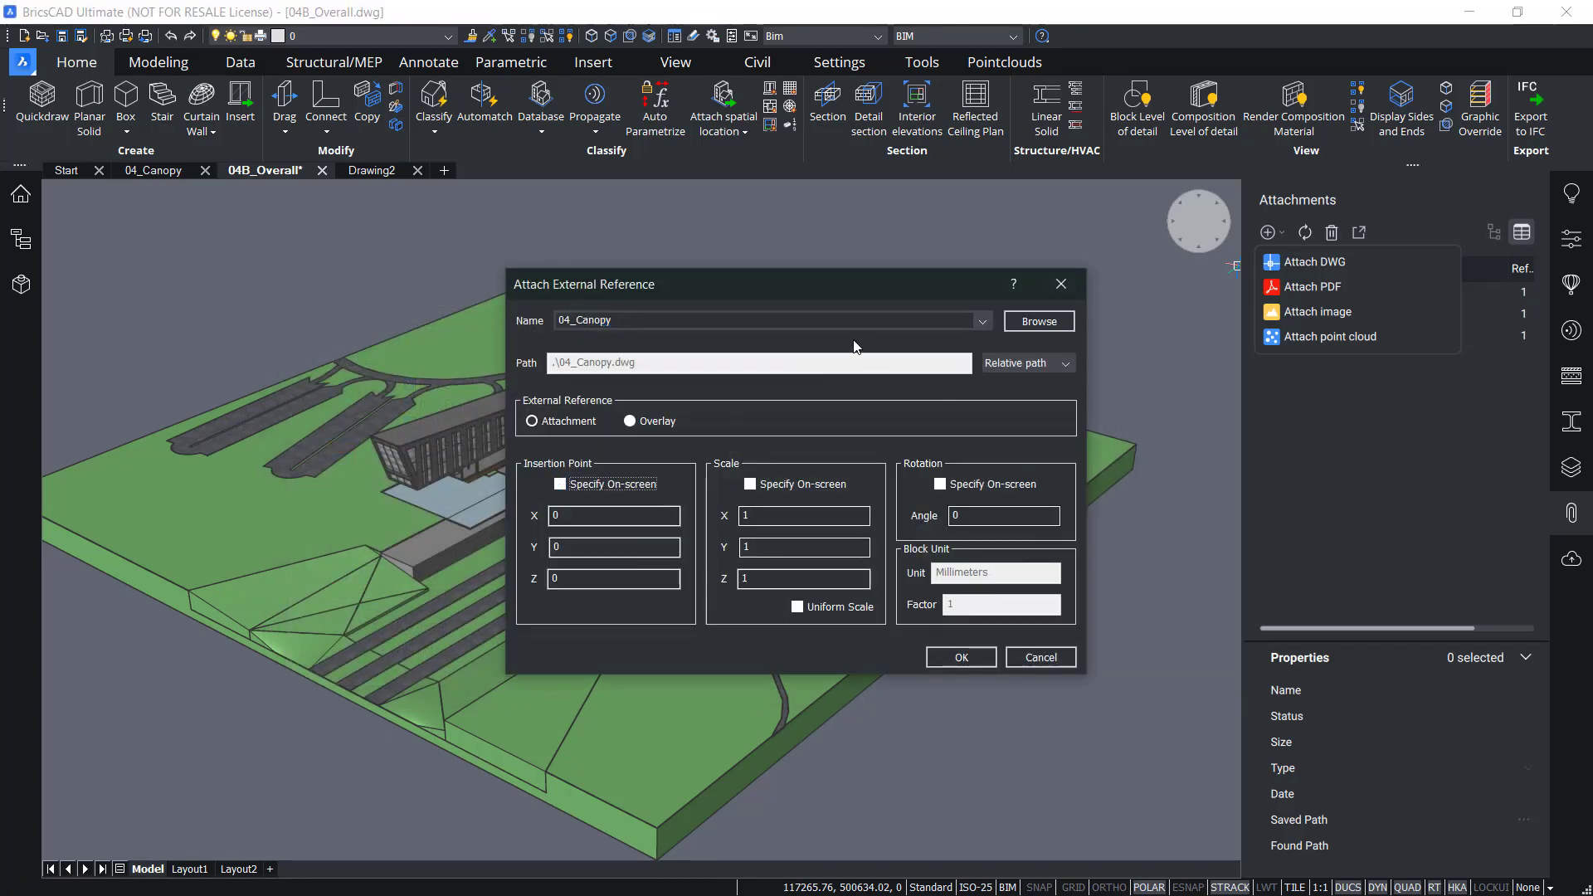
{"action": "left_click", "coordinate": [959, 657]}
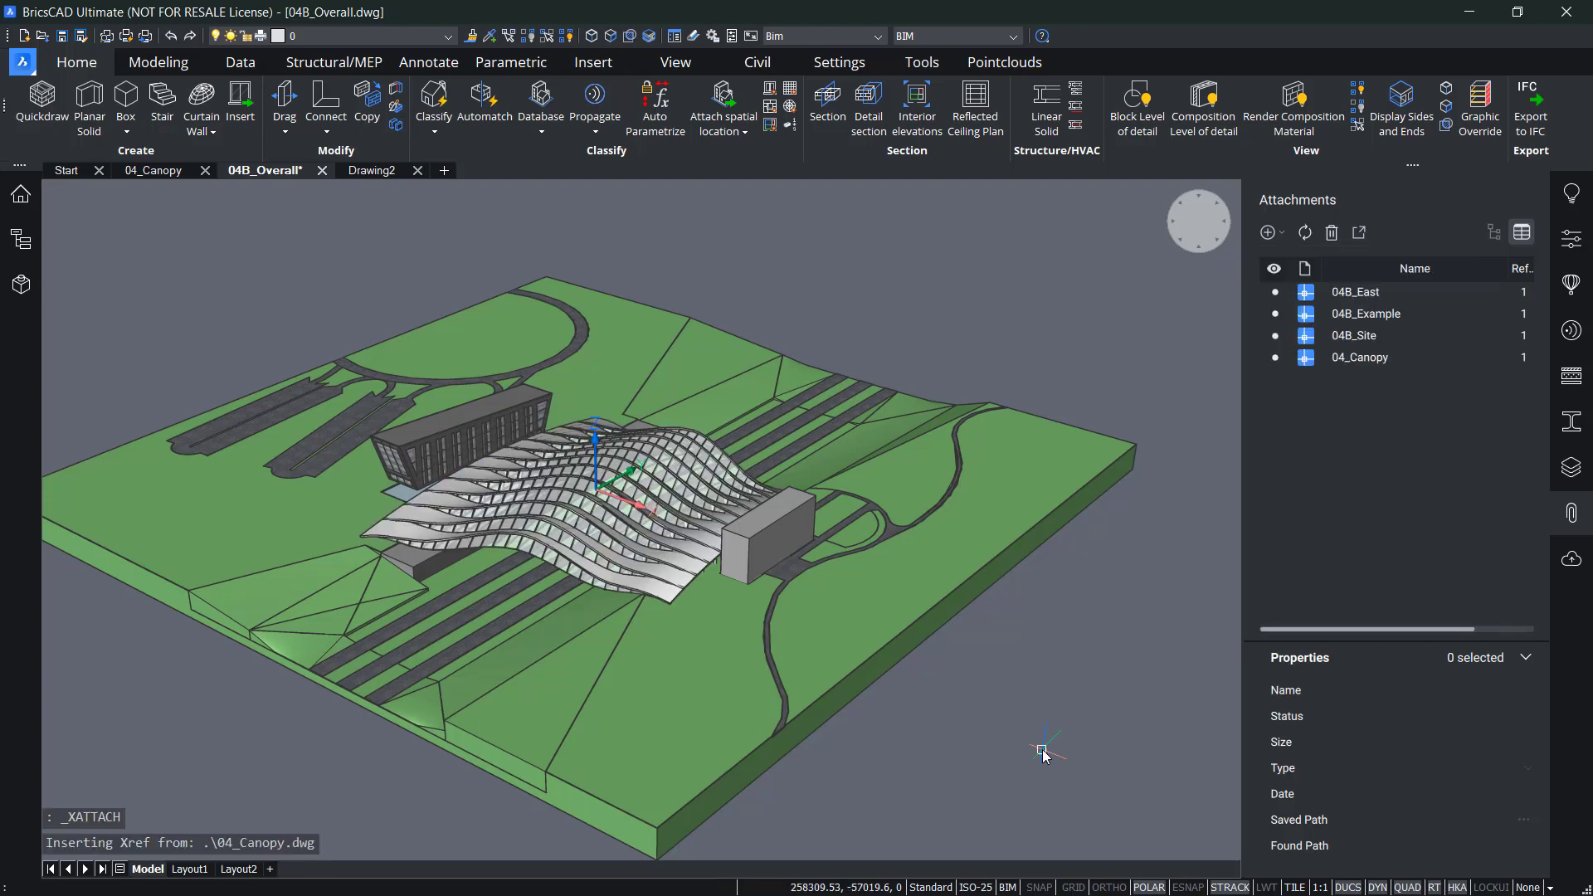
{"action": "middle_click_drag", "start_coordinate": [552, 573], "coordinate": [816, 572]}
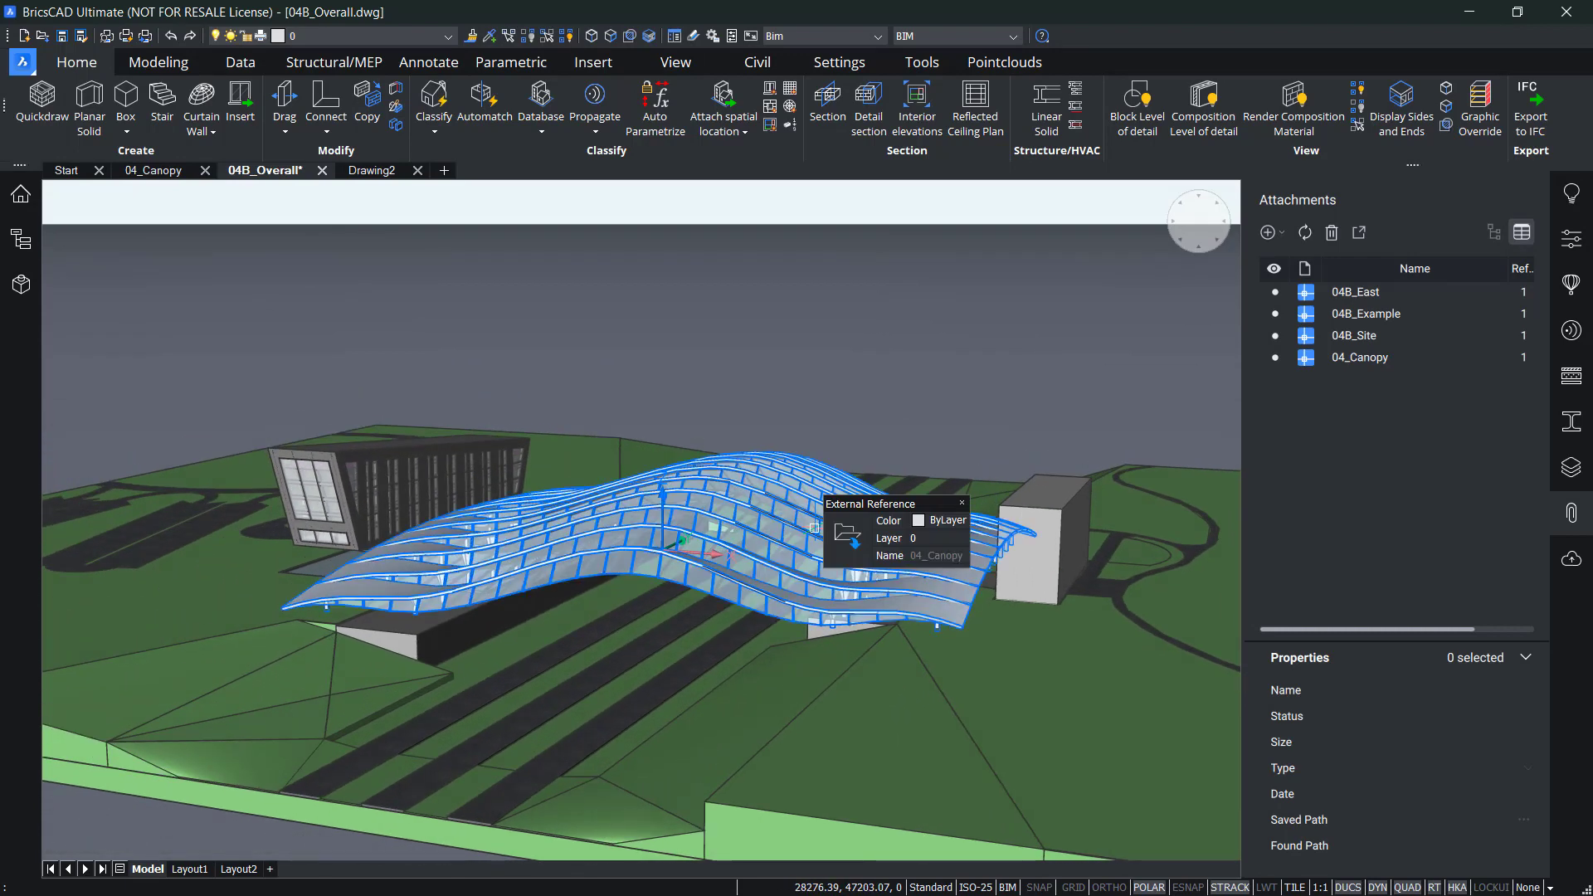
{"action": "middle_click_drag", "start_coordinate": [814, 528], "coordinate": [730, 523], "text": "shift"}
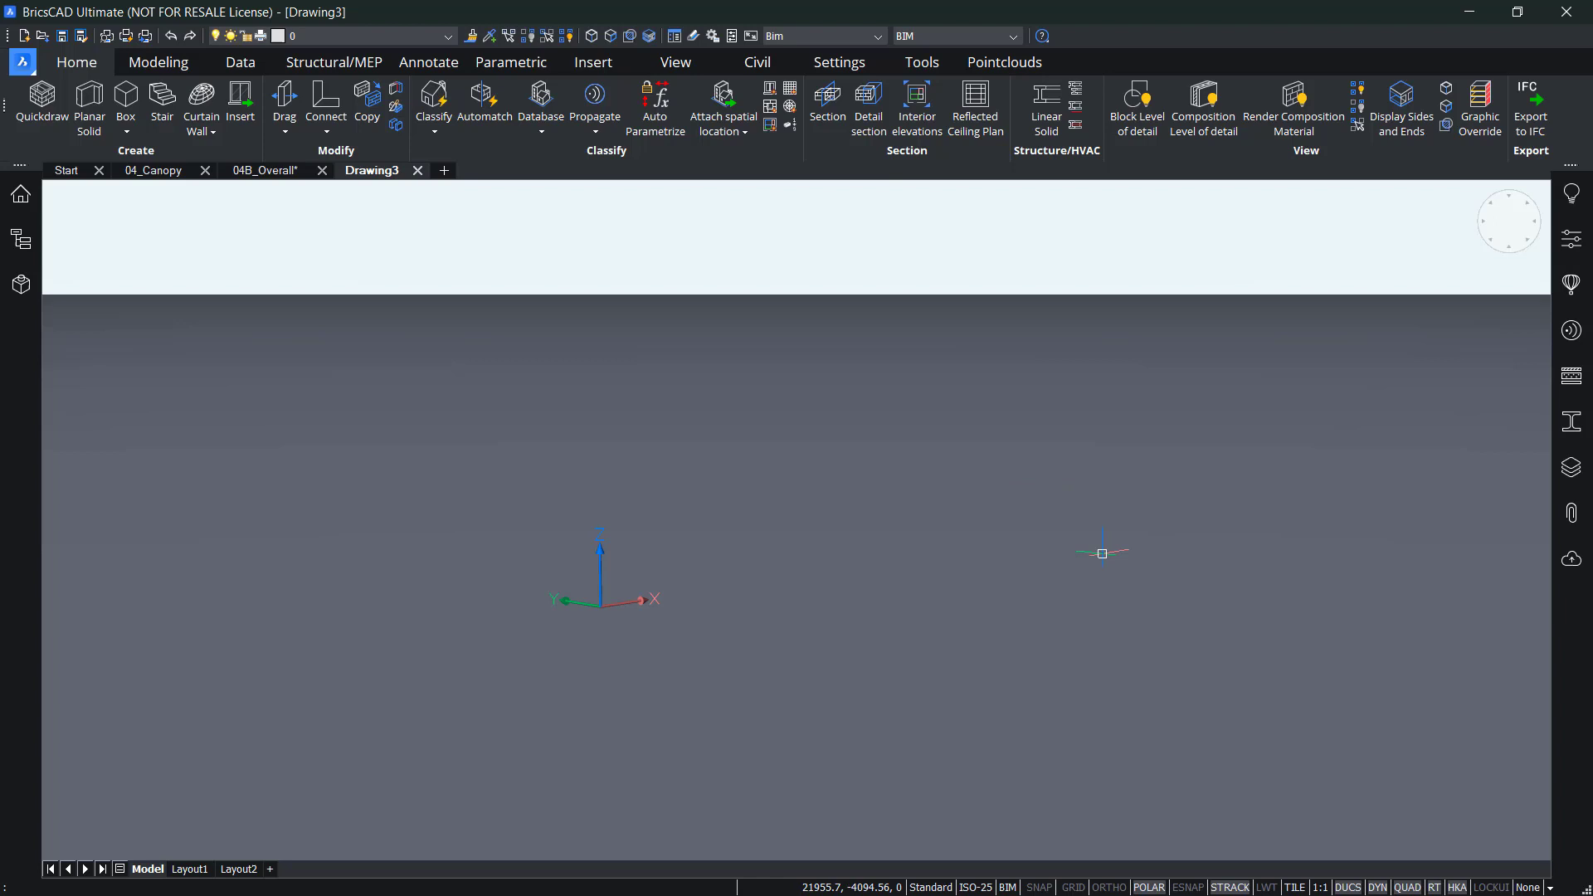
Step: Save the new empty drawing as 04C in the 04C folder
{"action": "left_click", "coordinate": [884, 535]}
{"action": "key", "text": "ctrl+s"}
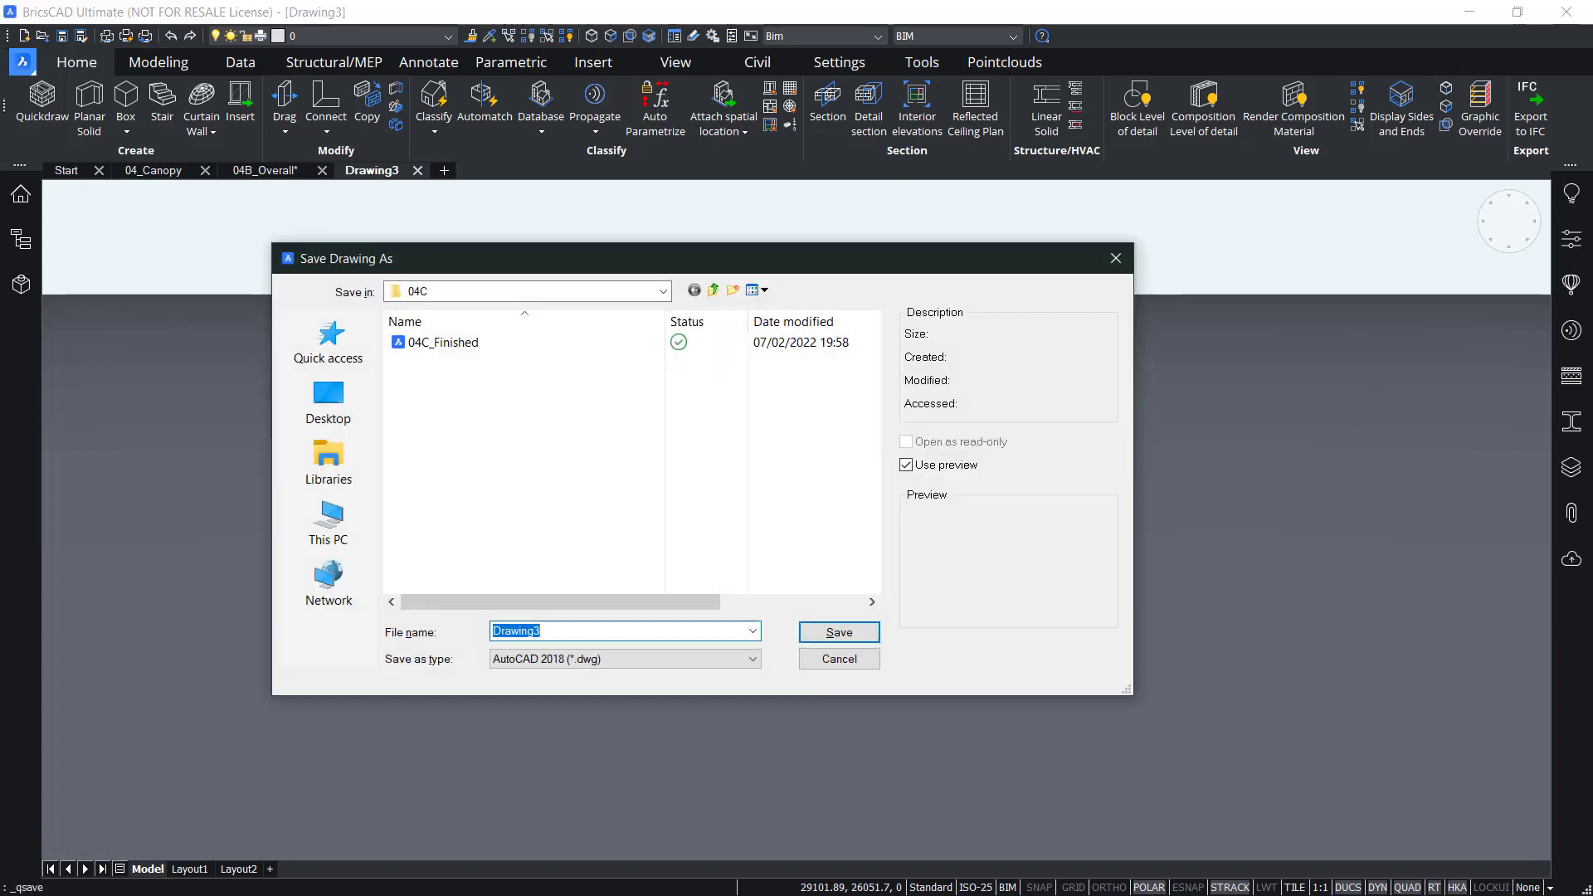
{"action": "type", "text": "04C"}
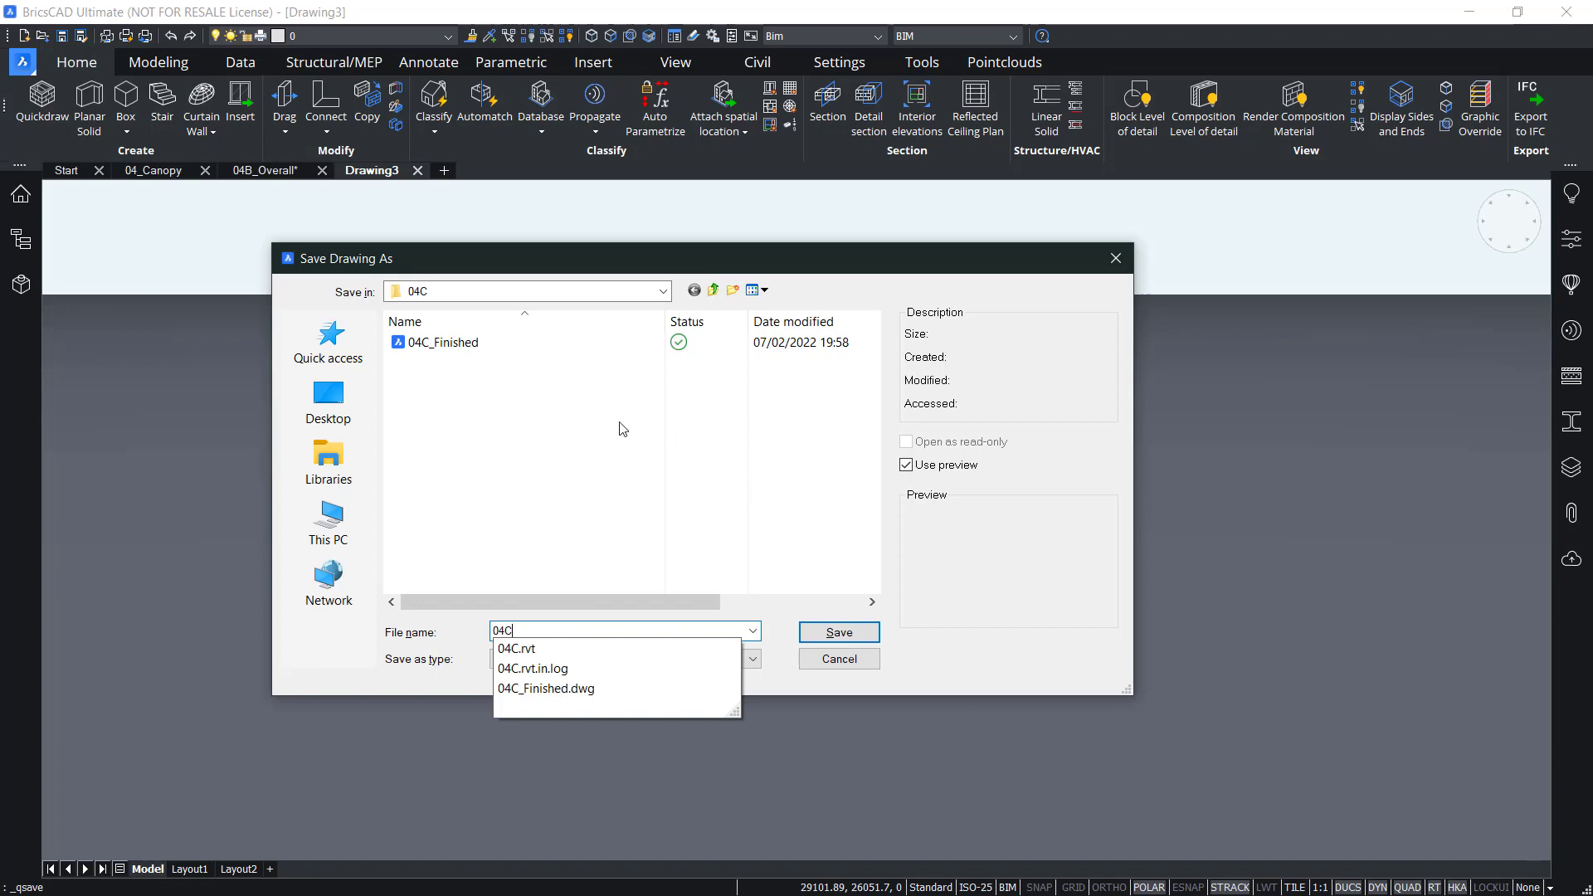
{"action": "left_click", "coordinate": [839, 633]}
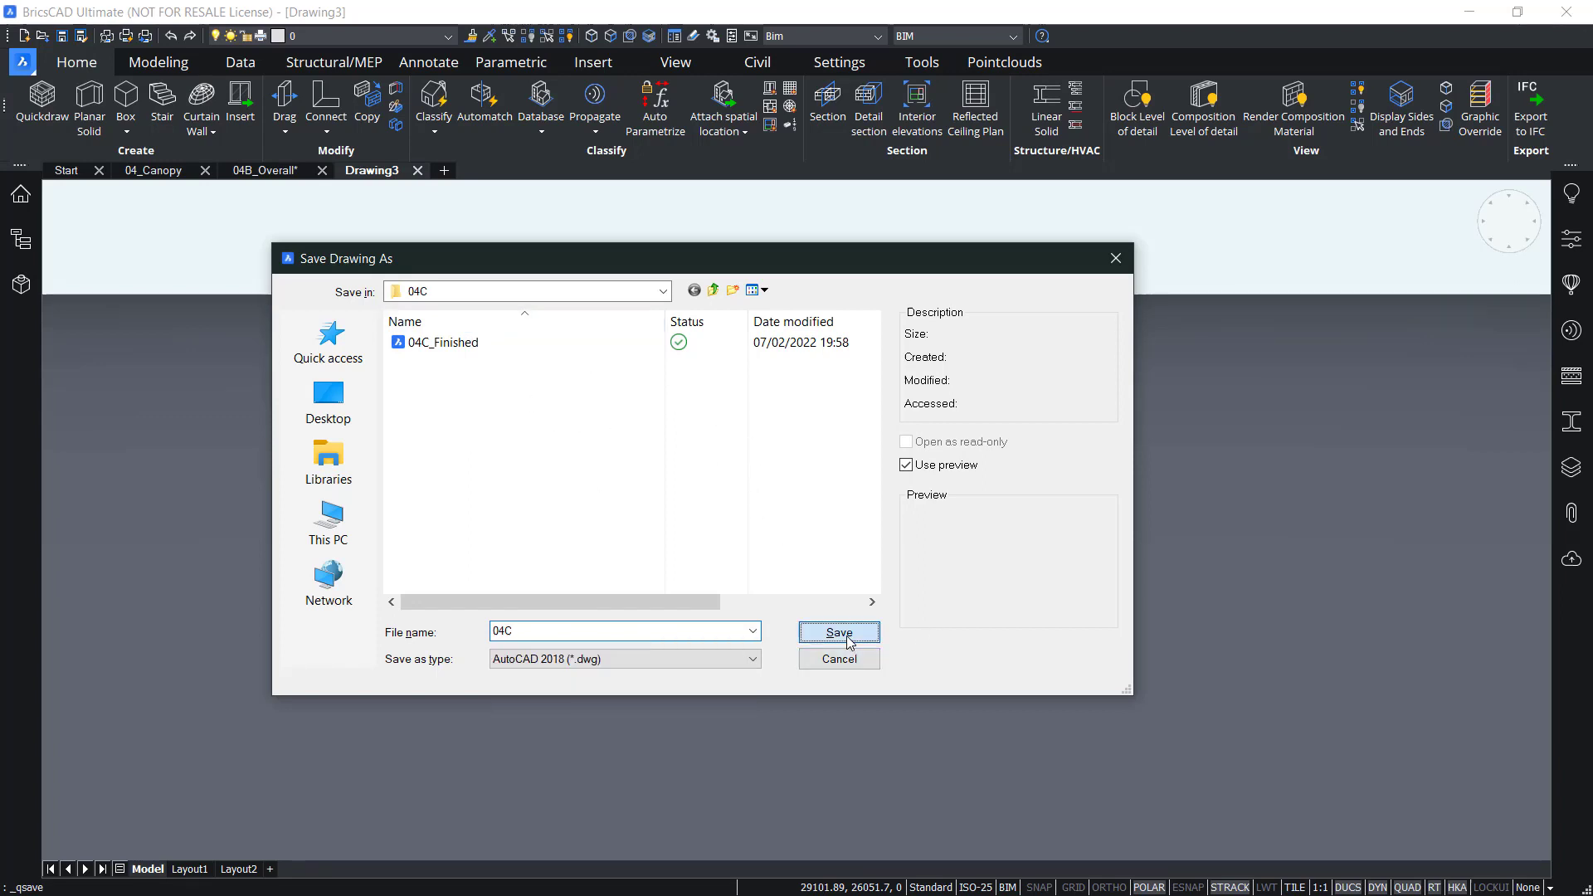
{"action": "left_click", "coordinate": [719, 564]}
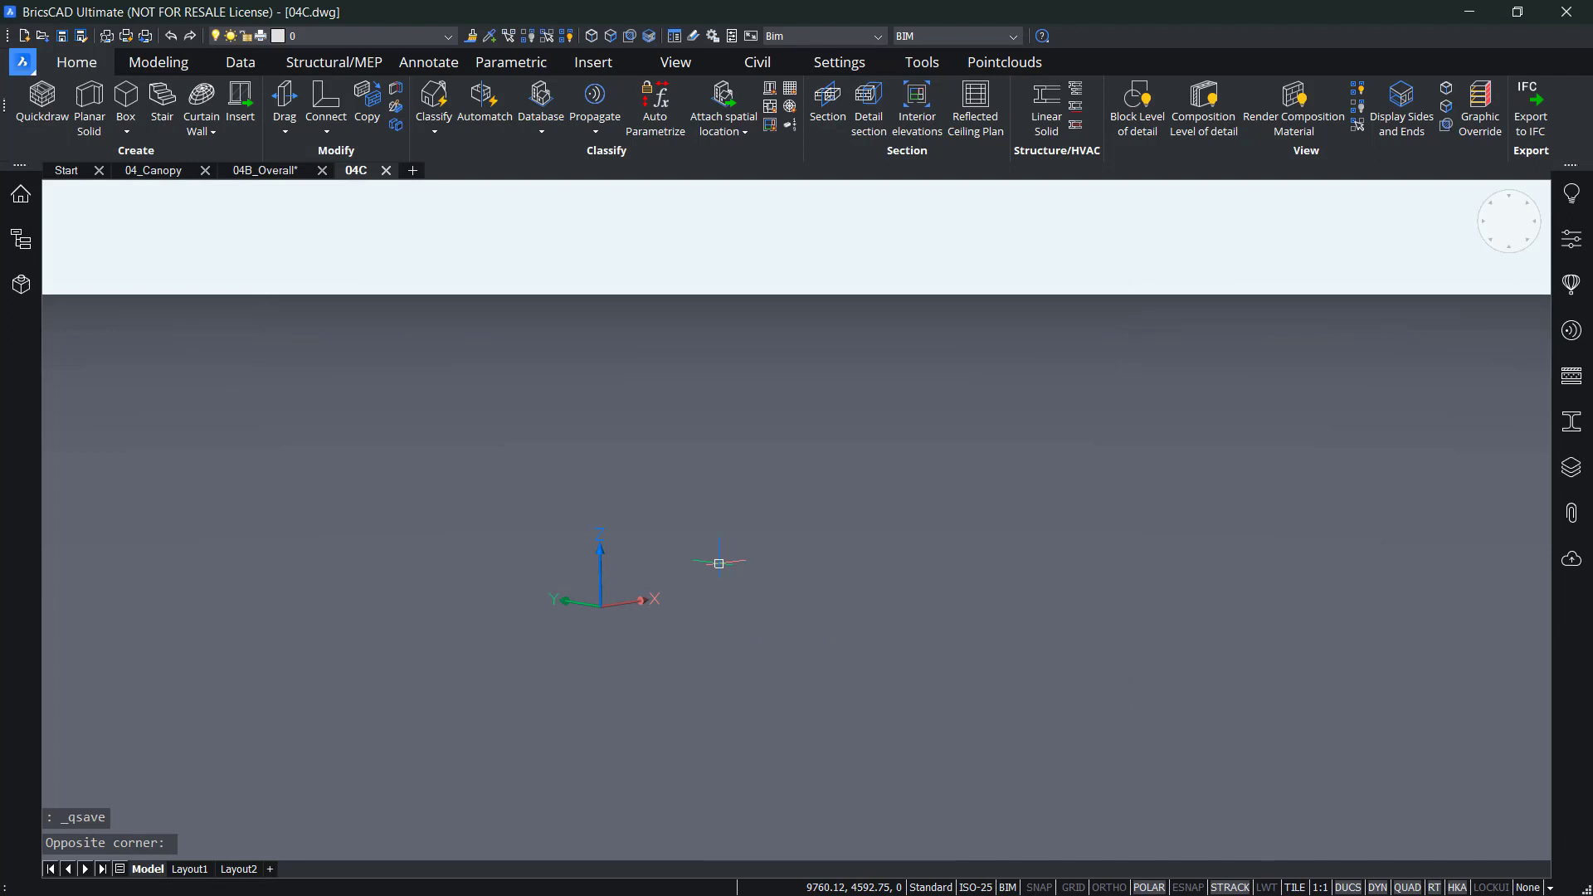
Step: Find the RVT import options in the program settings by searching for "RVT"
{"action": "type", "text": "settings"}
{"action": "key", "text": "Return"}
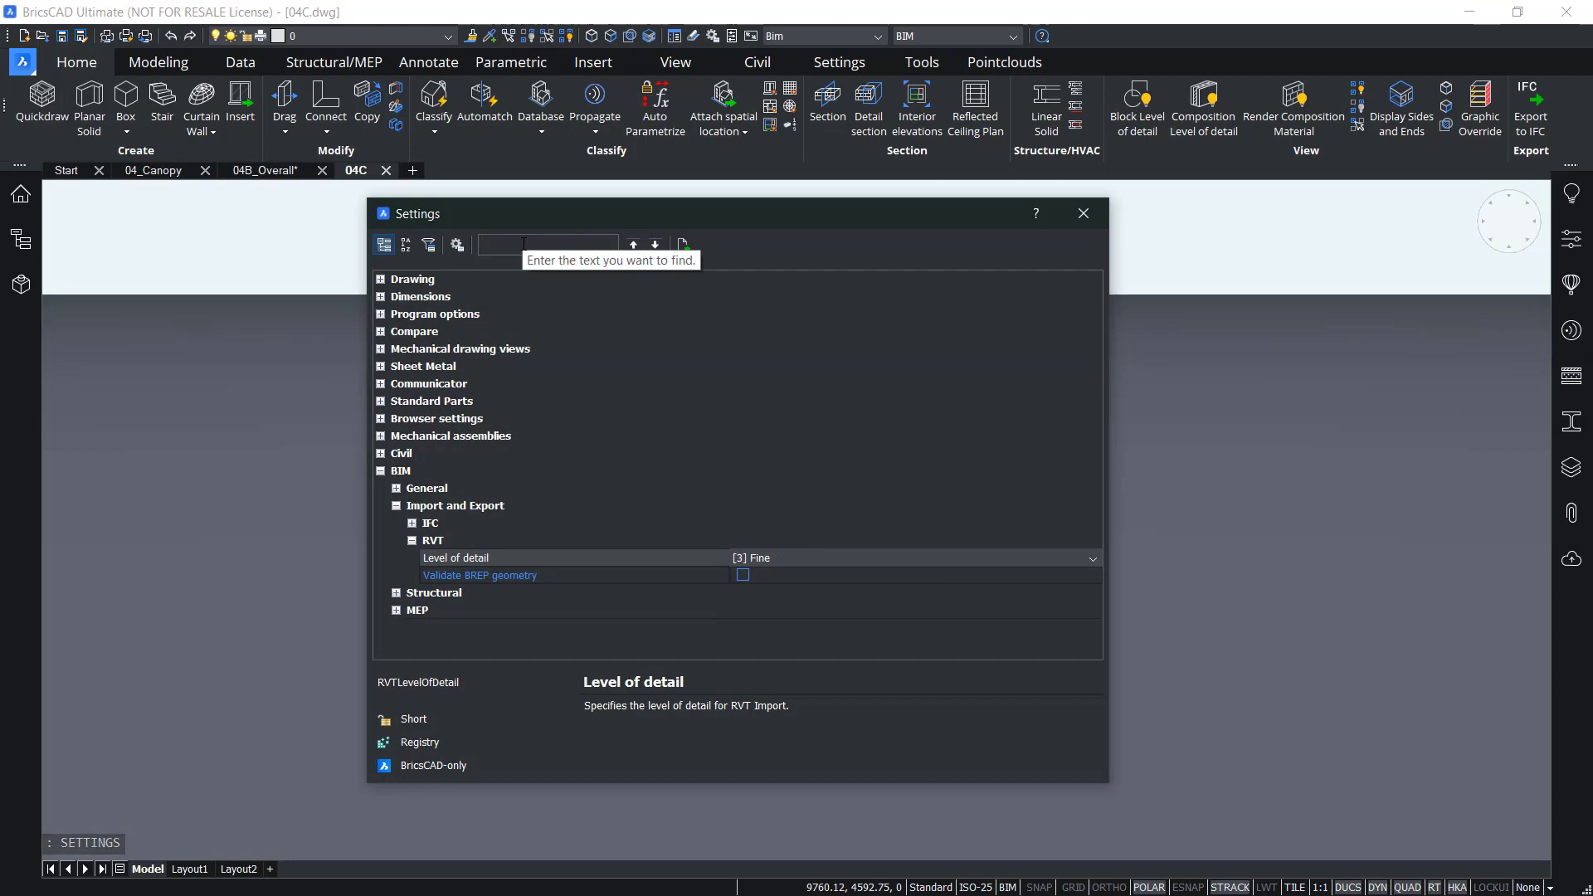
{"action": "type", "text": "RVT"}
{"action": "key", "text": "Return"}
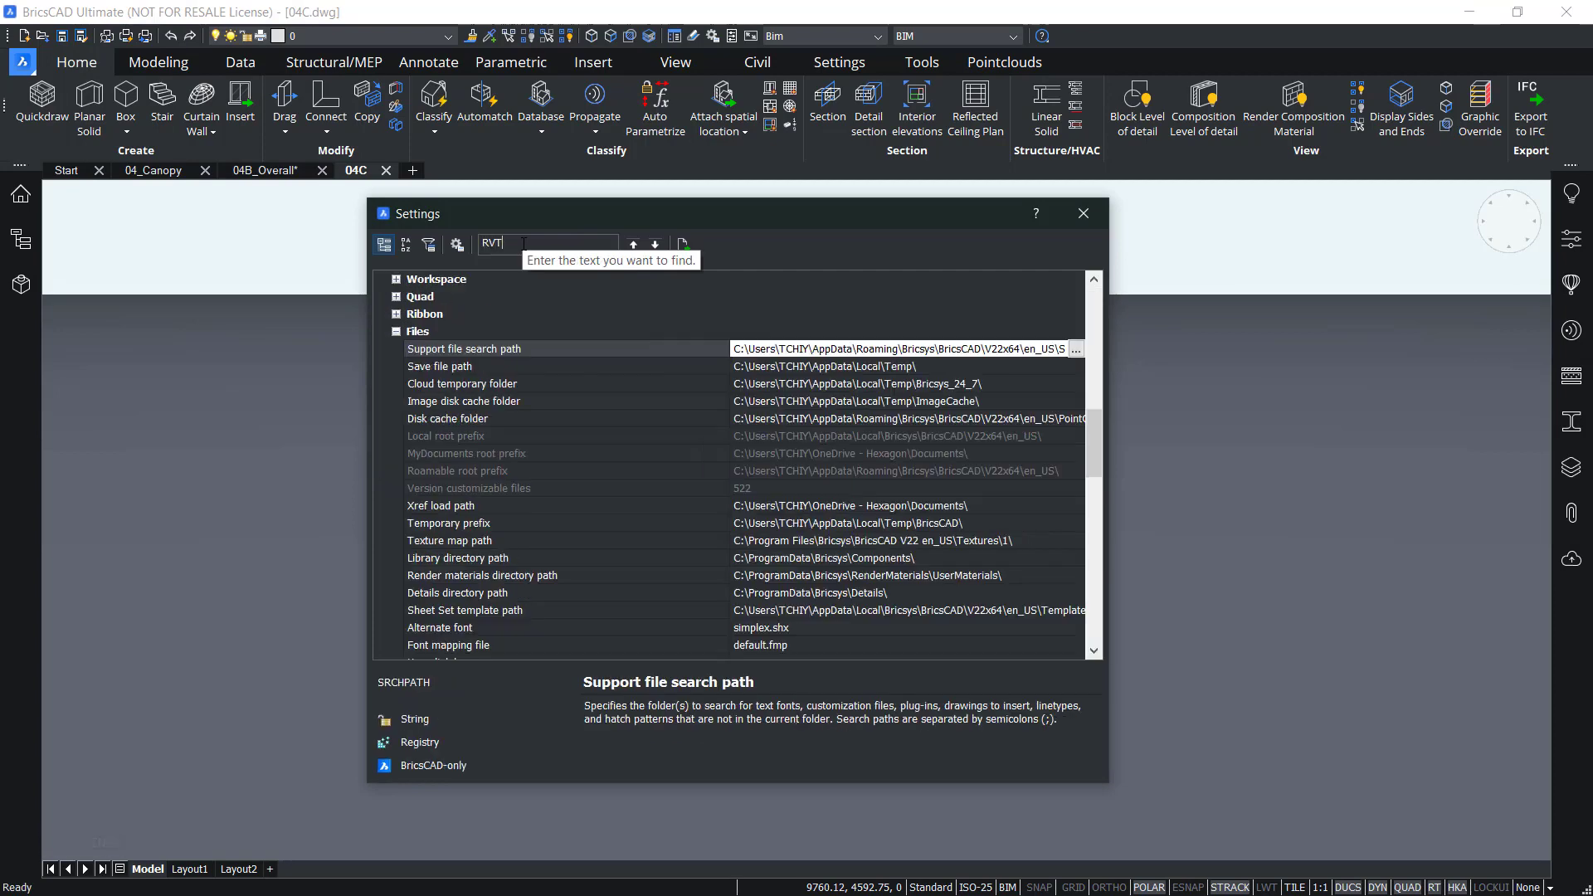
{"action": "left_click", "coordinate": [655, 246]}
{"action": "left_click", "coordinate": [655, 246]}
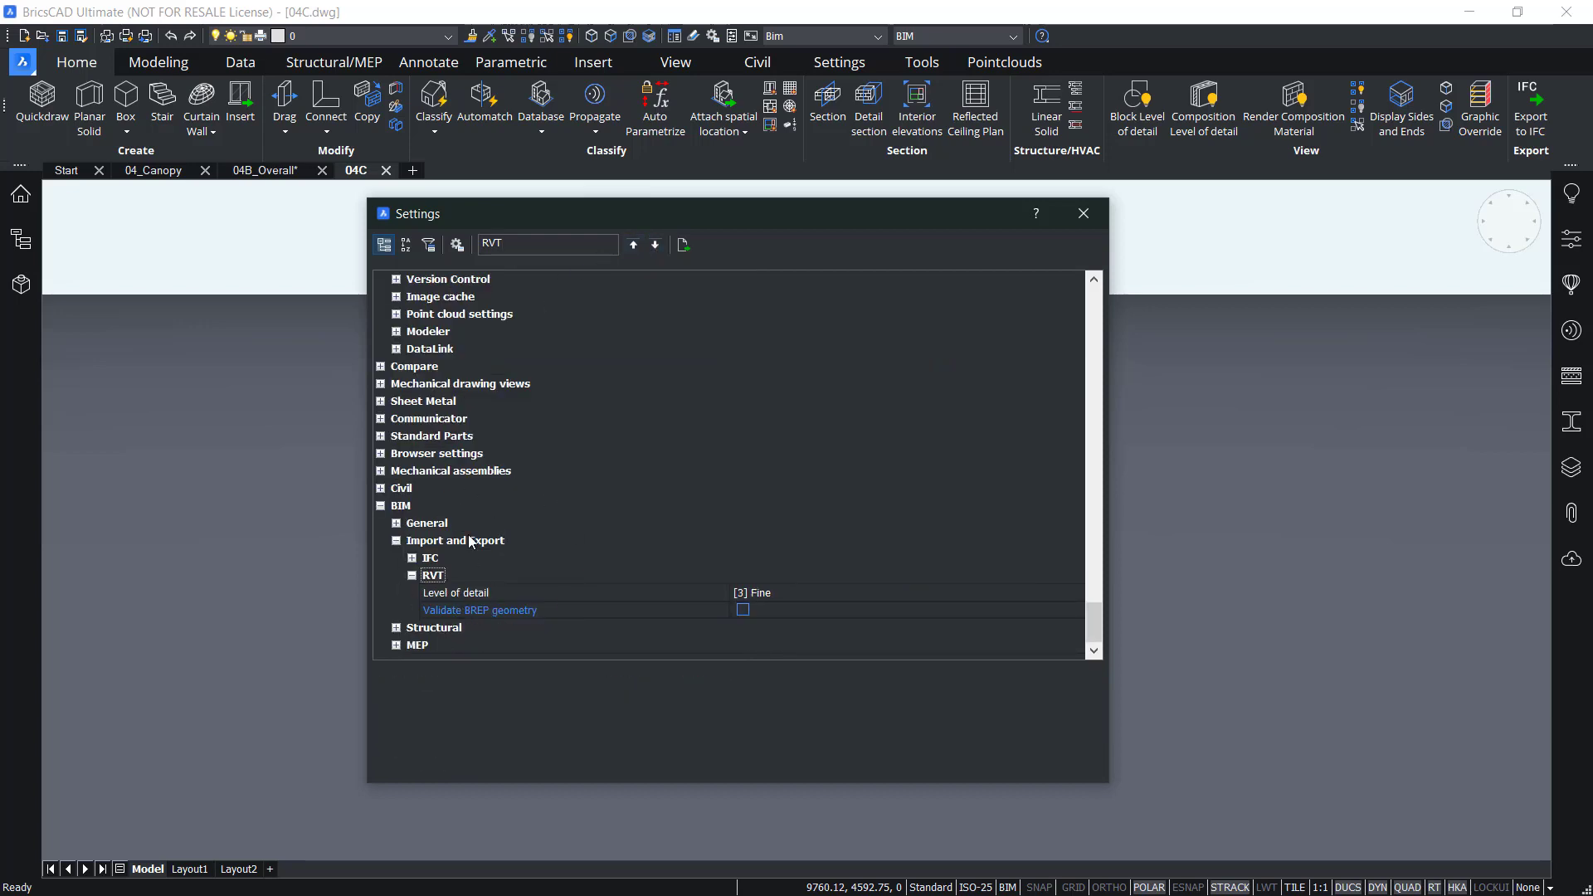
{"action": "left_click", "coordinate": [411, 576]}
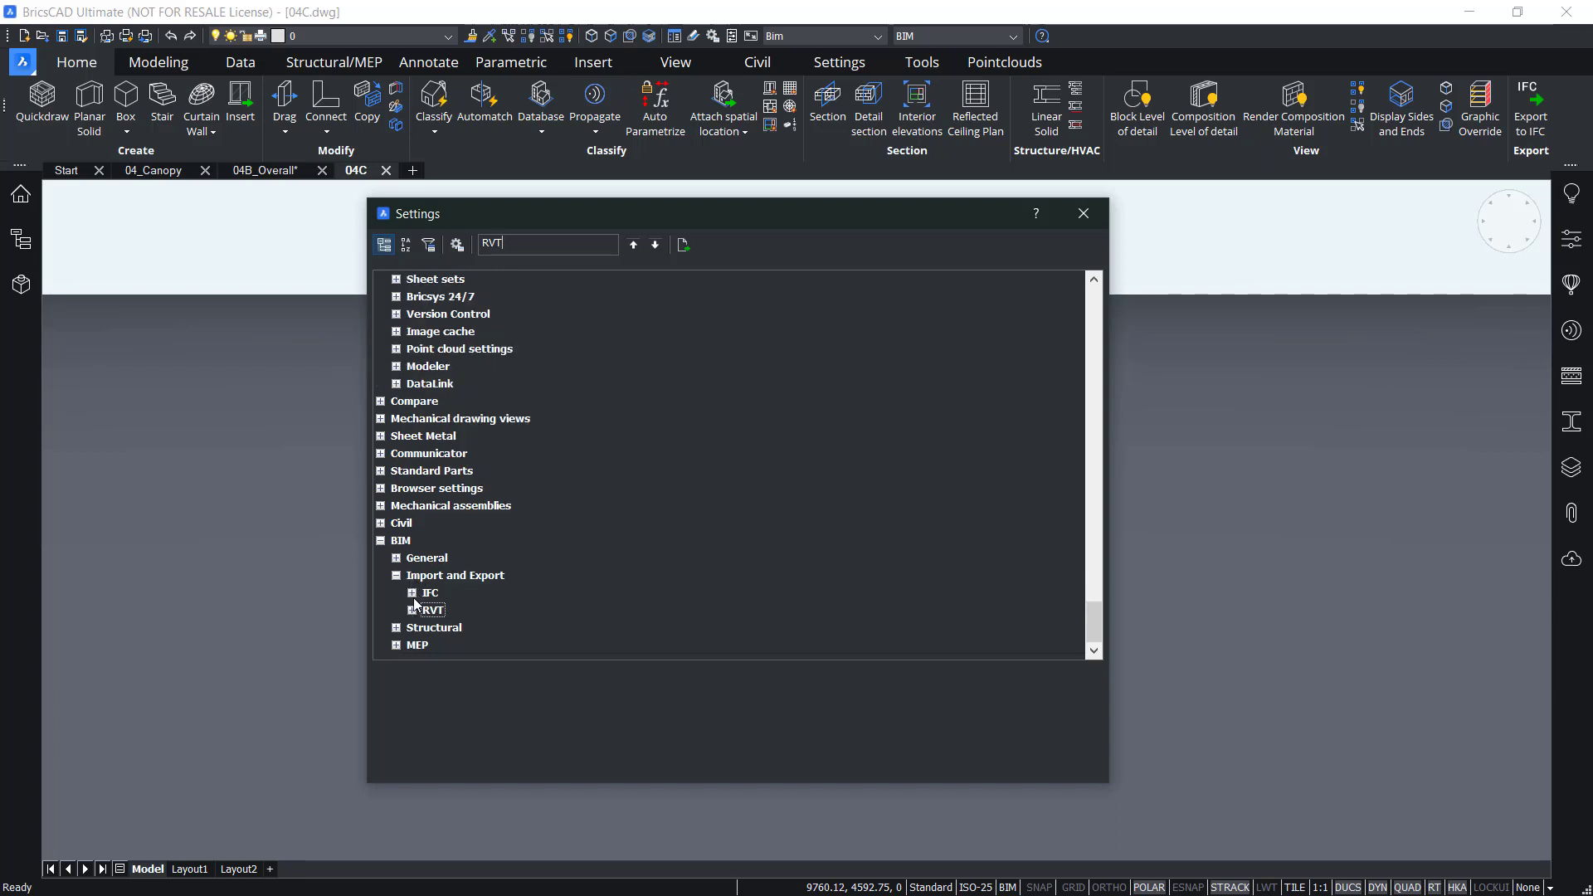
{"action": "left_click", "coordinate": [412, 523]}
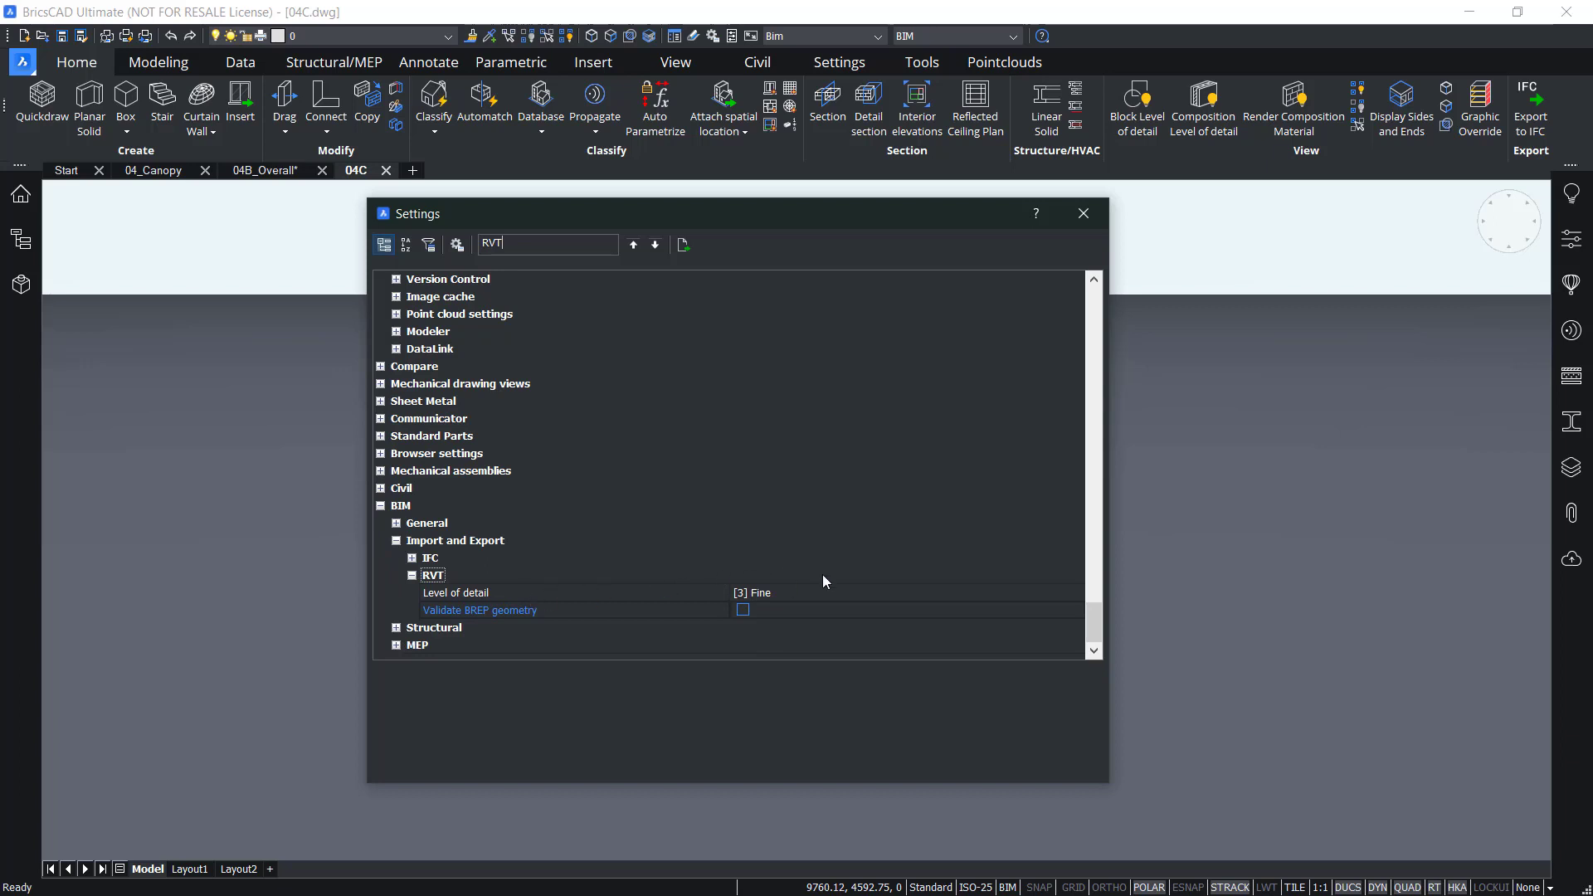
Step: Set the level of detail for RVT import to [1] Coarse
{"action": "left_click", "coordinate": [819, 594]}
{"action": "left_click", "coordinate": [820, 595]}
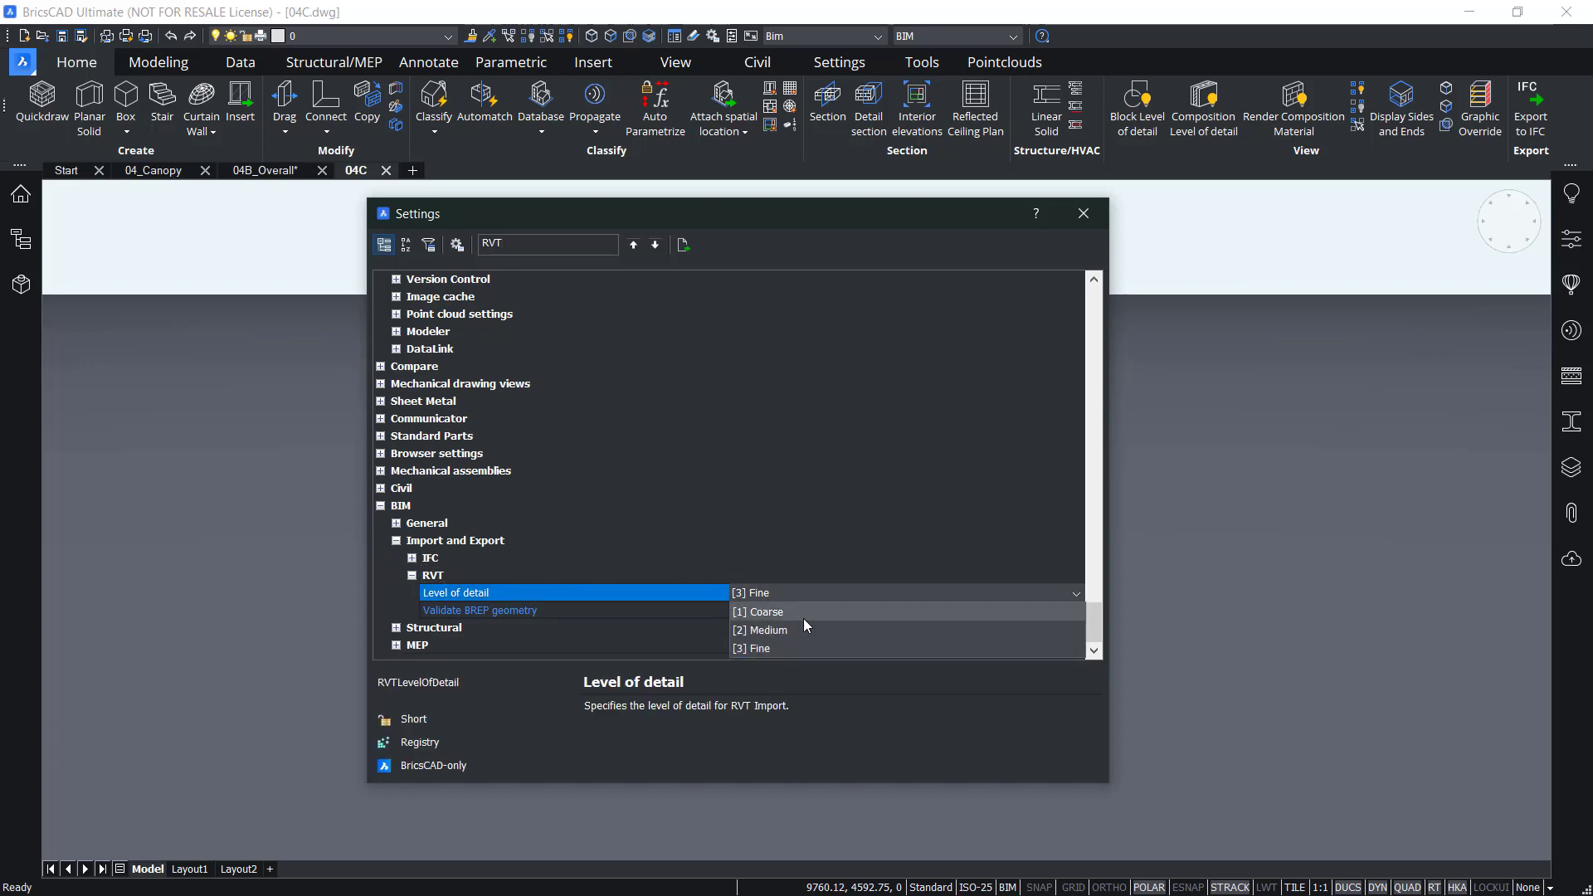
{"action": "left_click", "coordinate": [785, 611]}
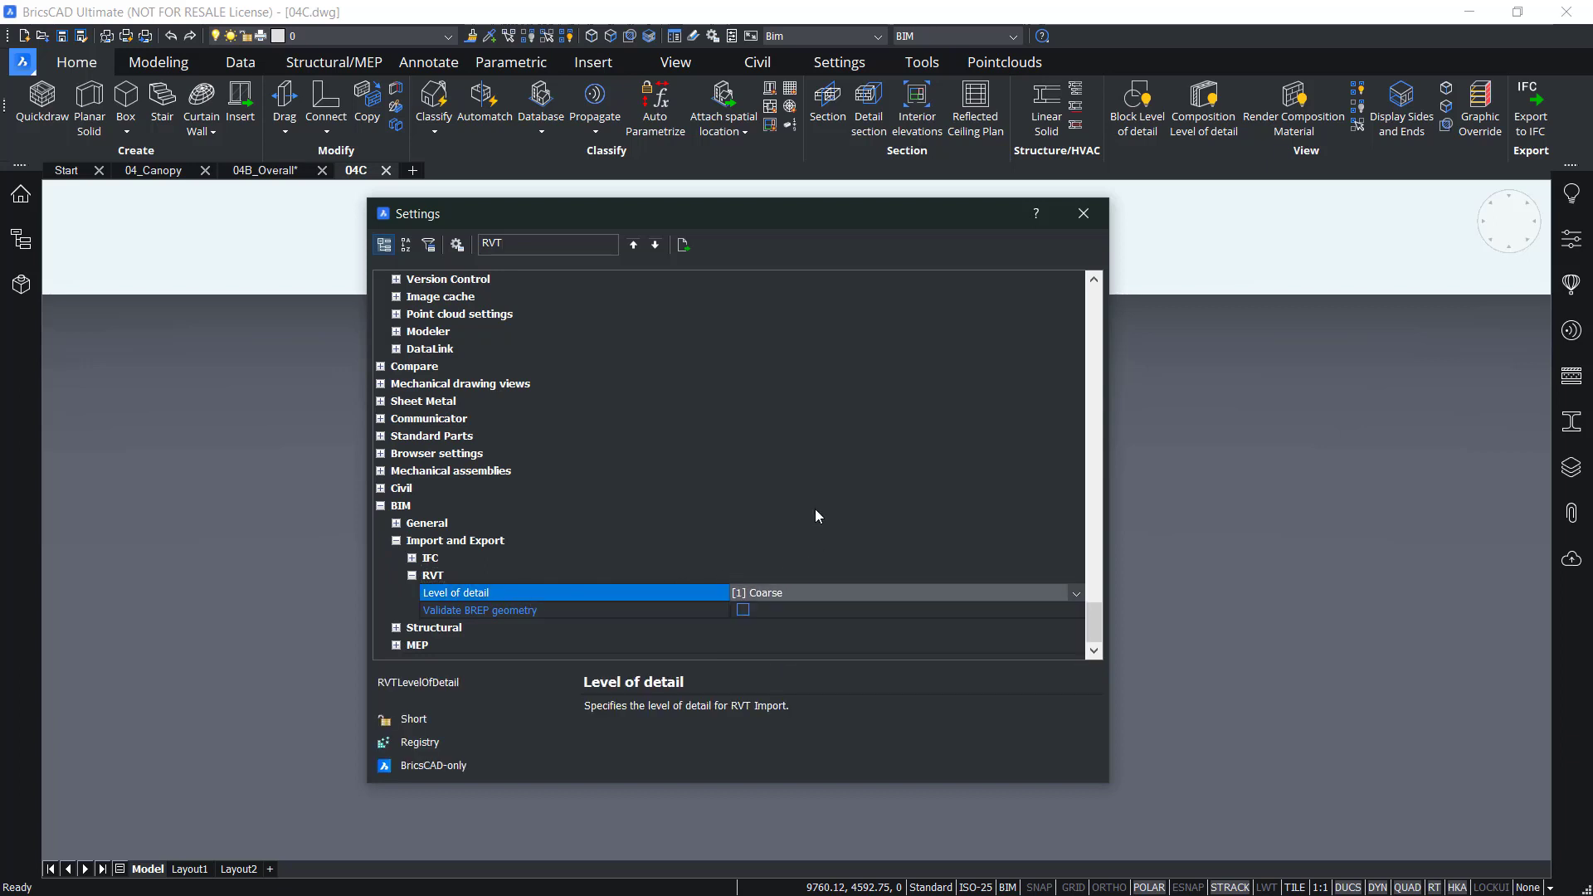
Step: Set the level of detail for RVT import to [3] Fine and close the settings
{"action": "left_click", "coordinate": [784, 598]}
{"action": "left_click", "coordinate": [774, 654]}
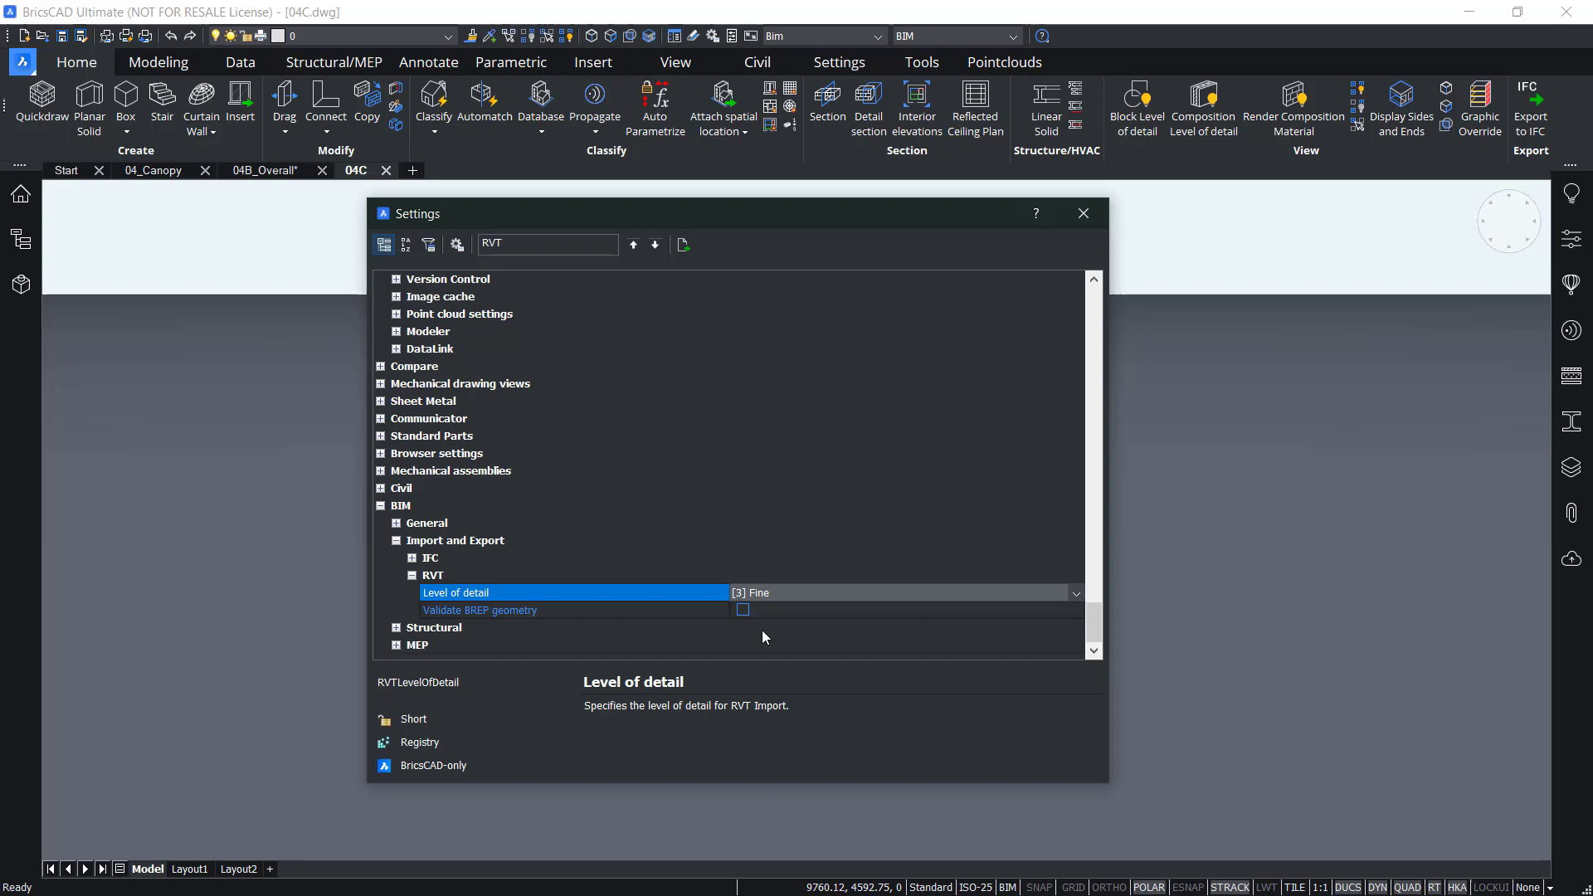
{"action": "left_click", "coordinate": [1083, 214]}
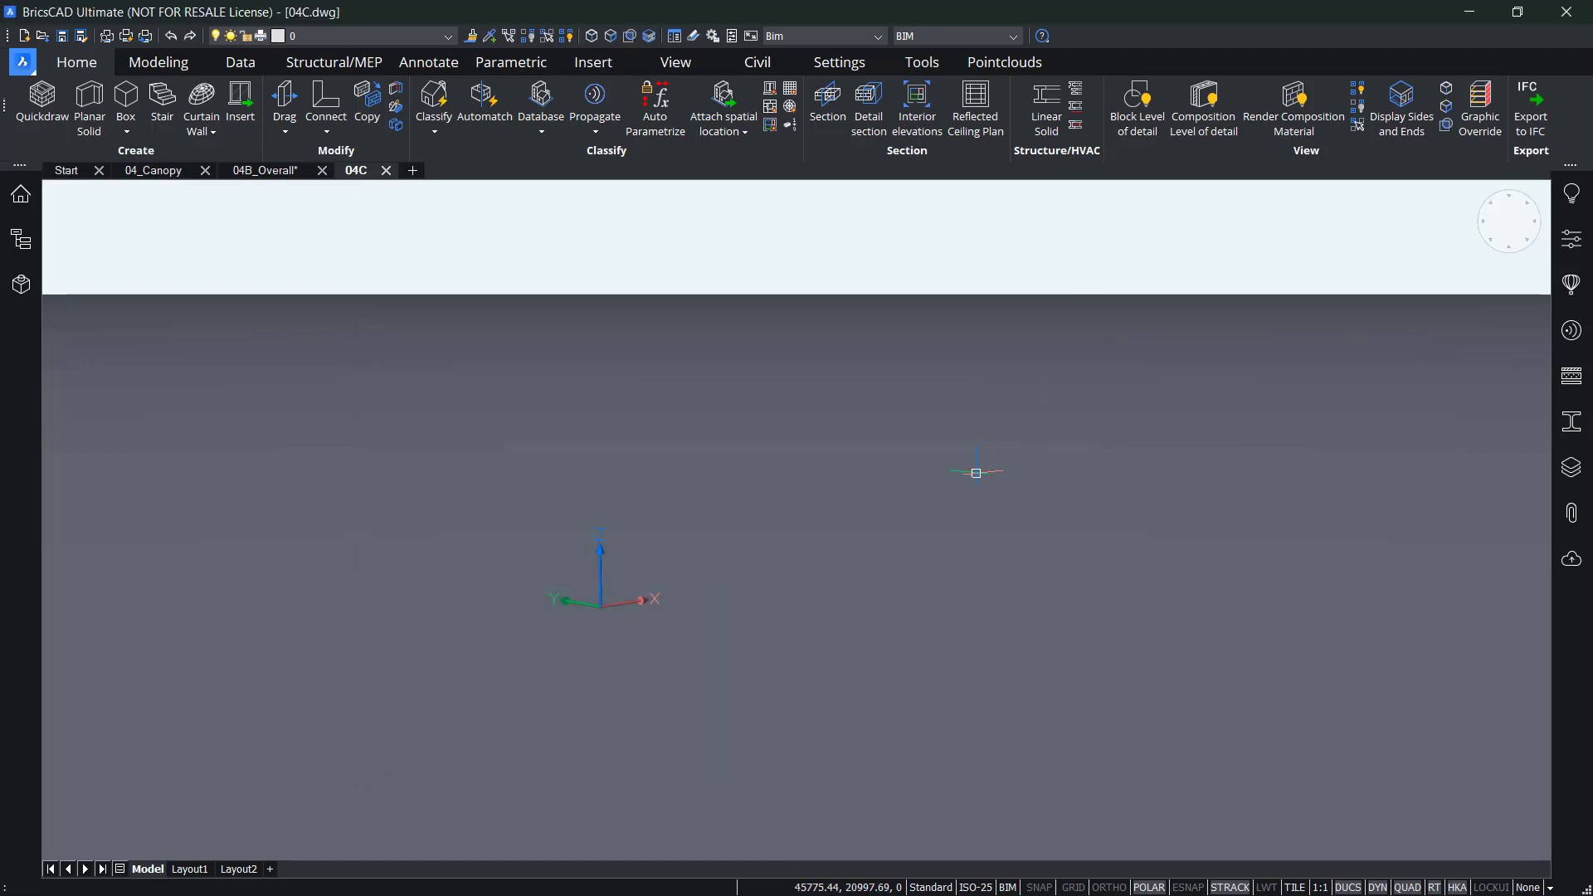
Step: Import the Revit project 04C.rvt from the 04C folder into the drawing
{"action": "left_click", "coordinate": [29, 66]}
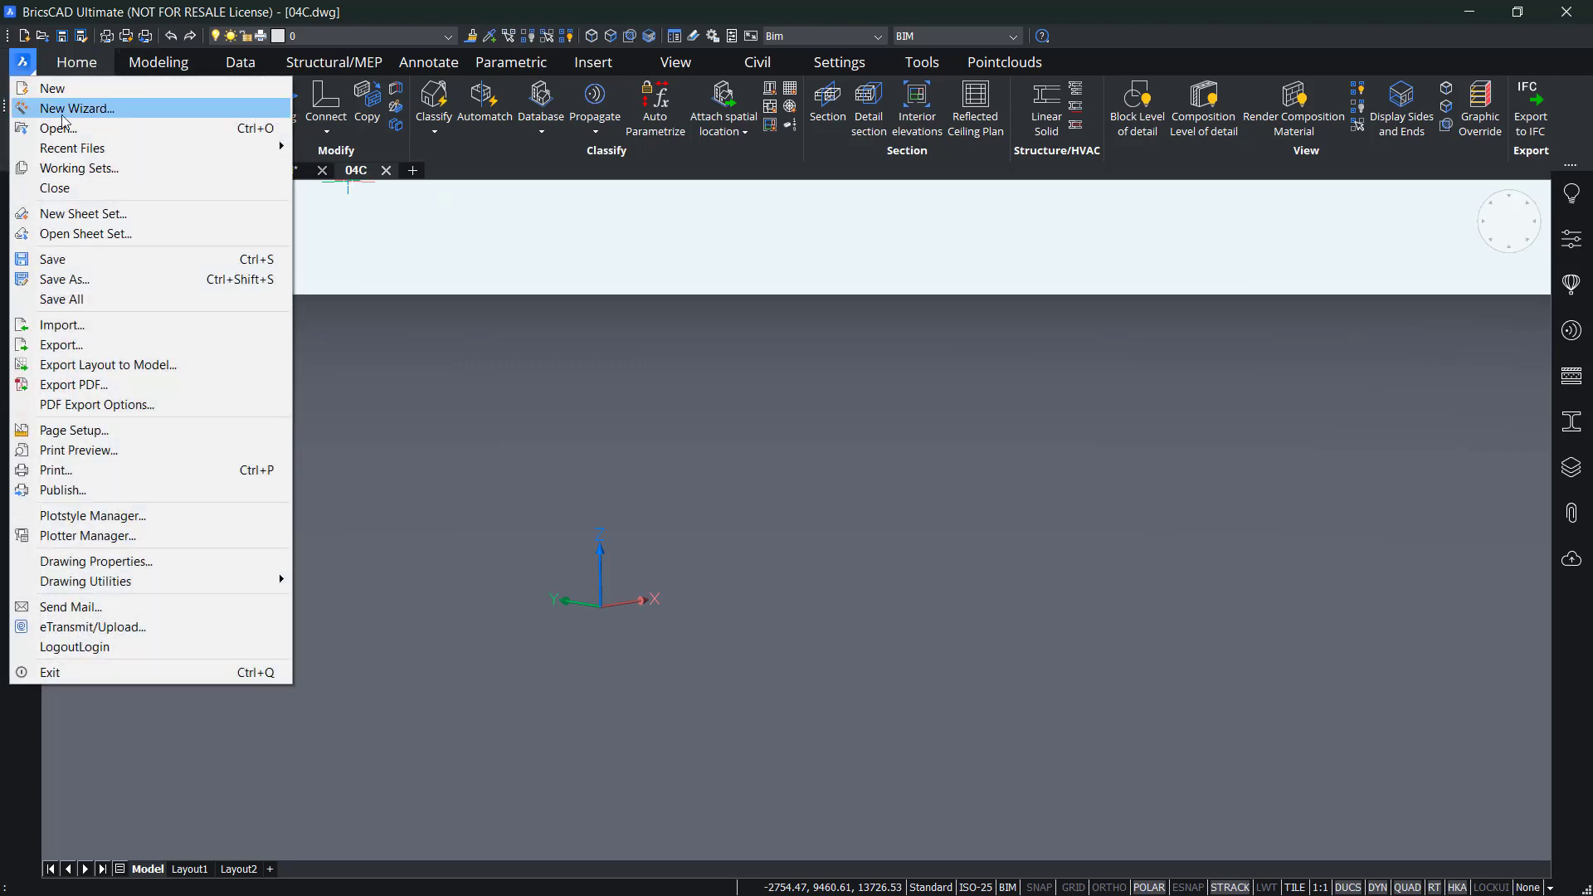
{"action": "left_click", "coordinate": [112, 324]}
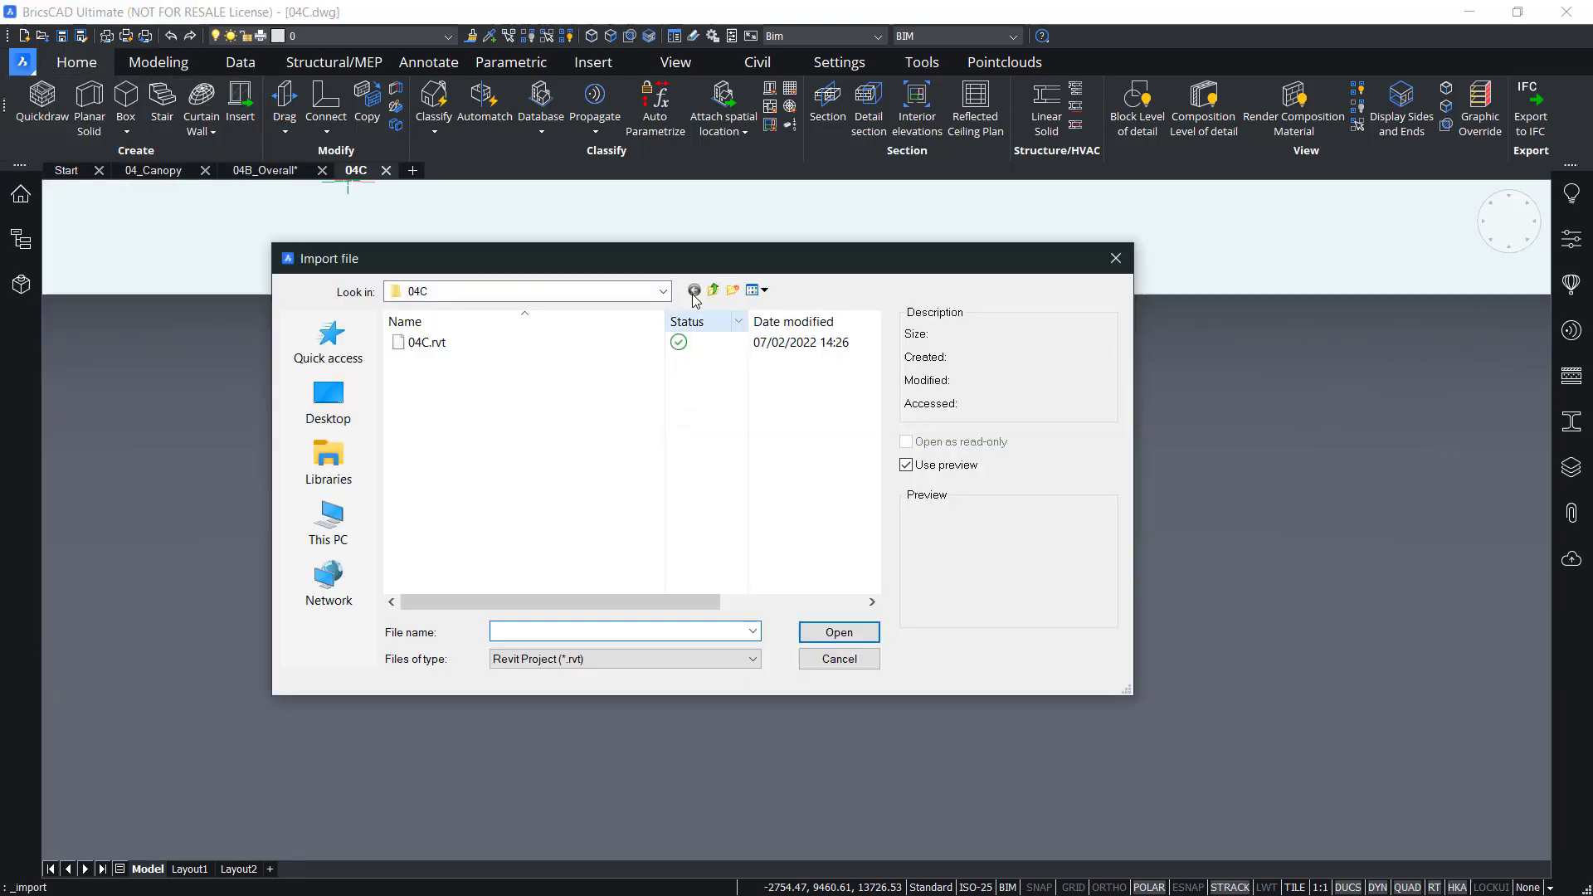
{"action": "left_click_drag", "start_coordinate": [684, 258], "coordinate": [706, 271]}
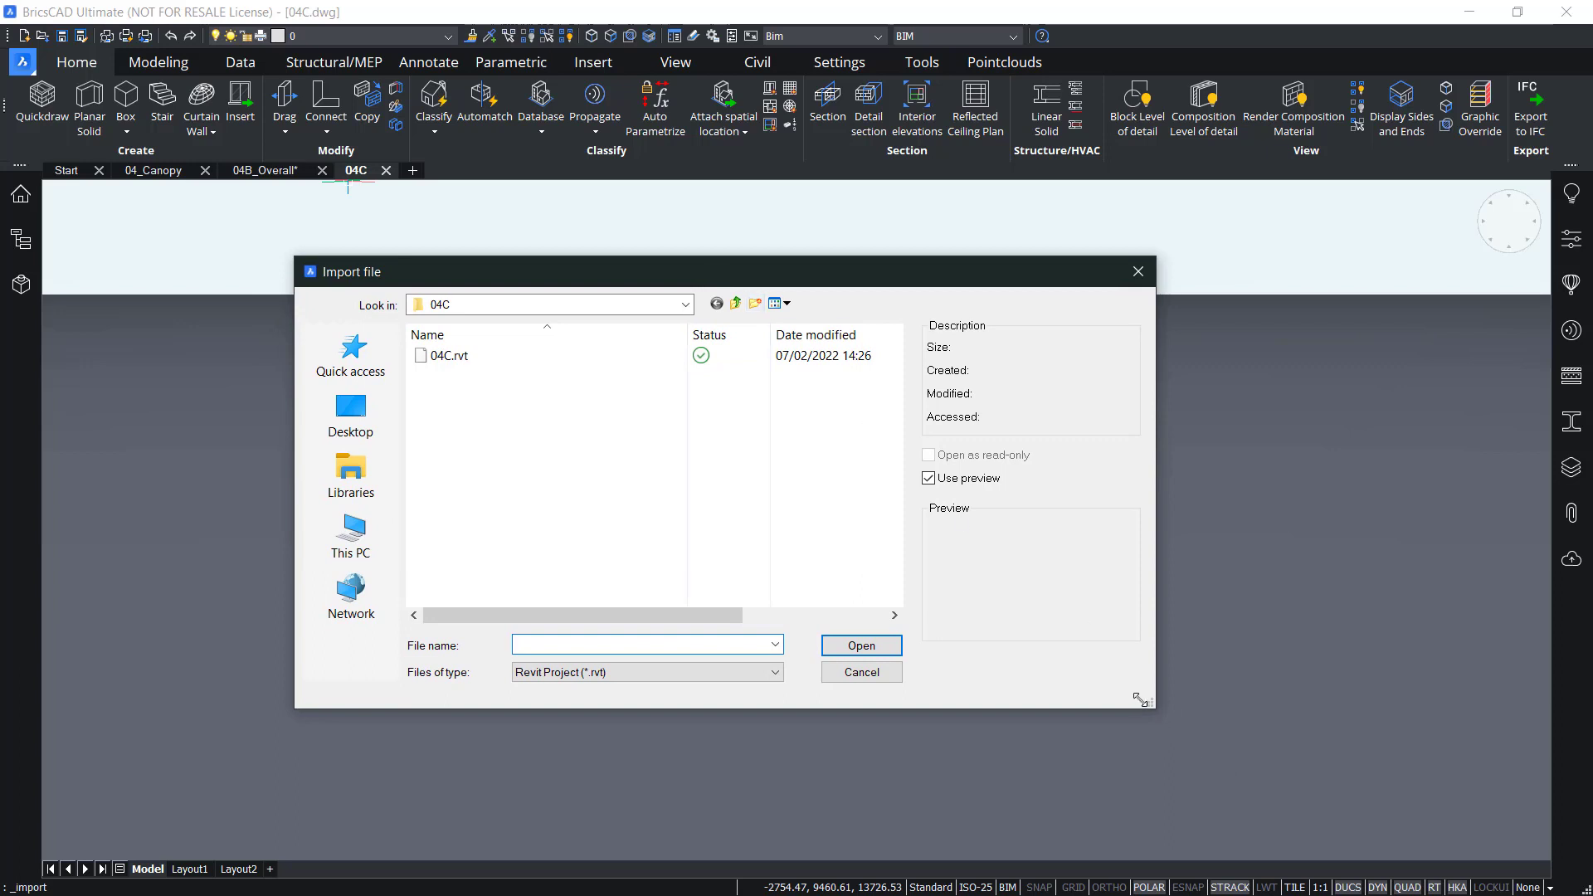
{"action": "left_click_drag", "start_coordinate": [1140, 701], "coordinate": [1063, 722]}
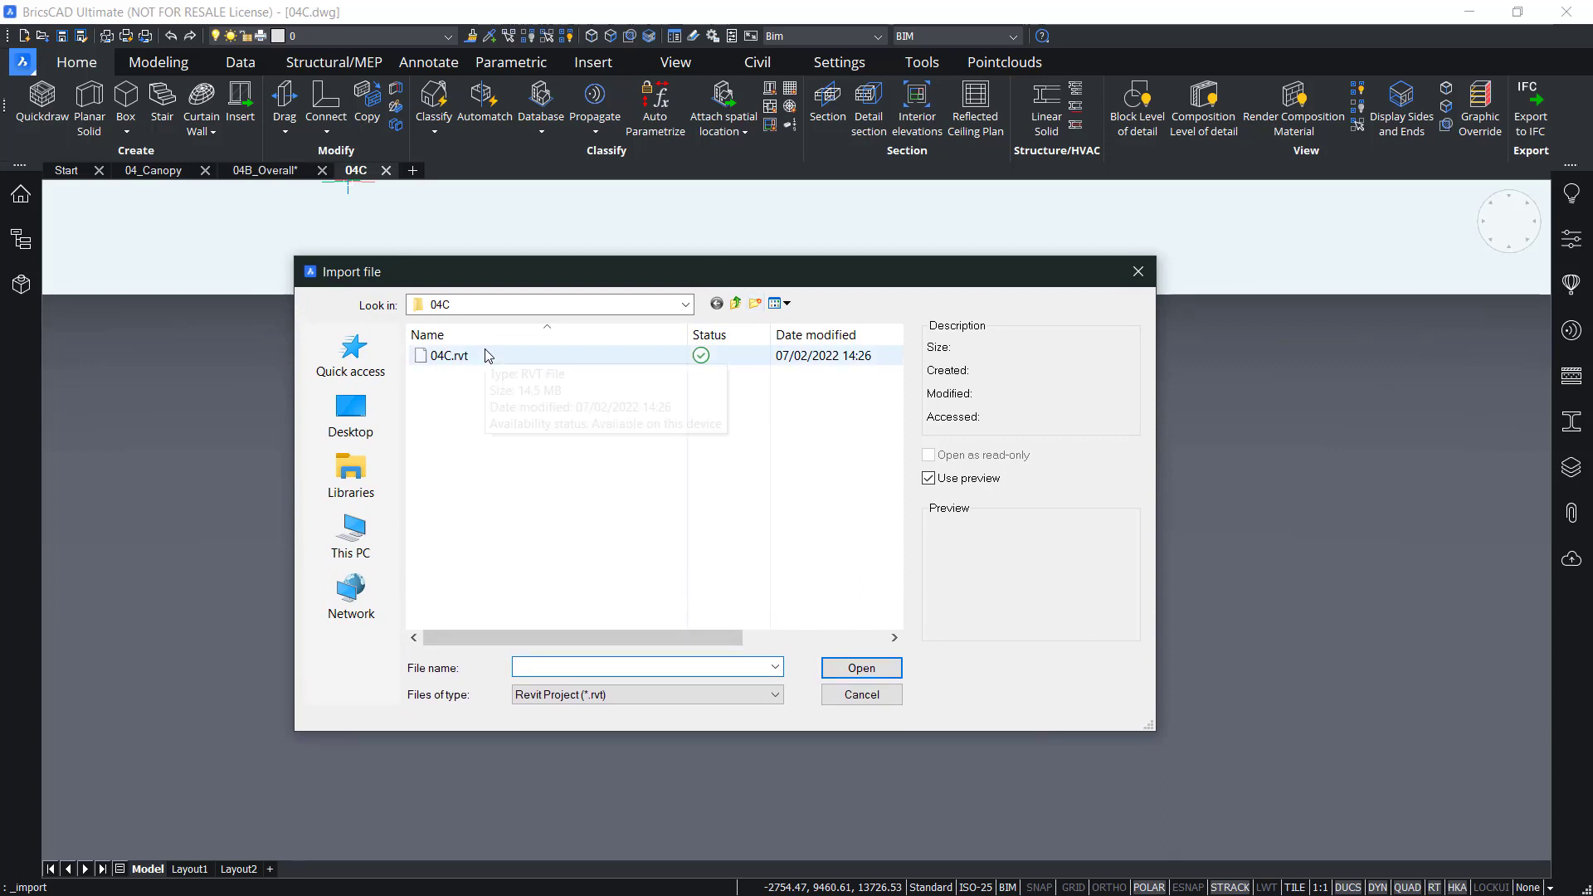
{"action": "left_click", "coordinate": [458, 356]}
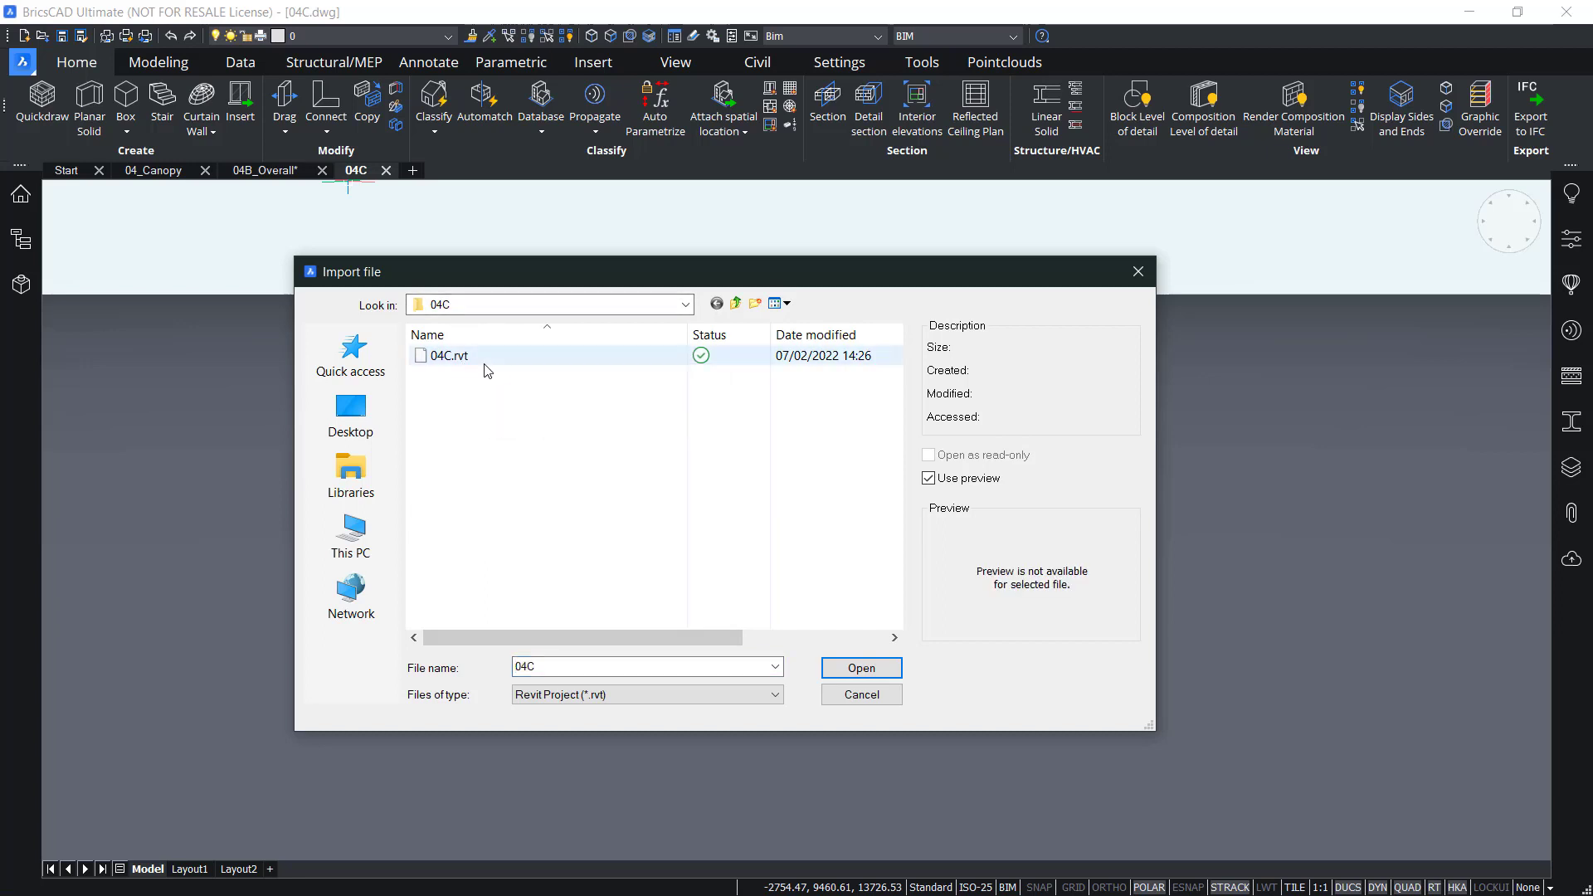
{"action": "left_click", "coordinate": [840, 668]}
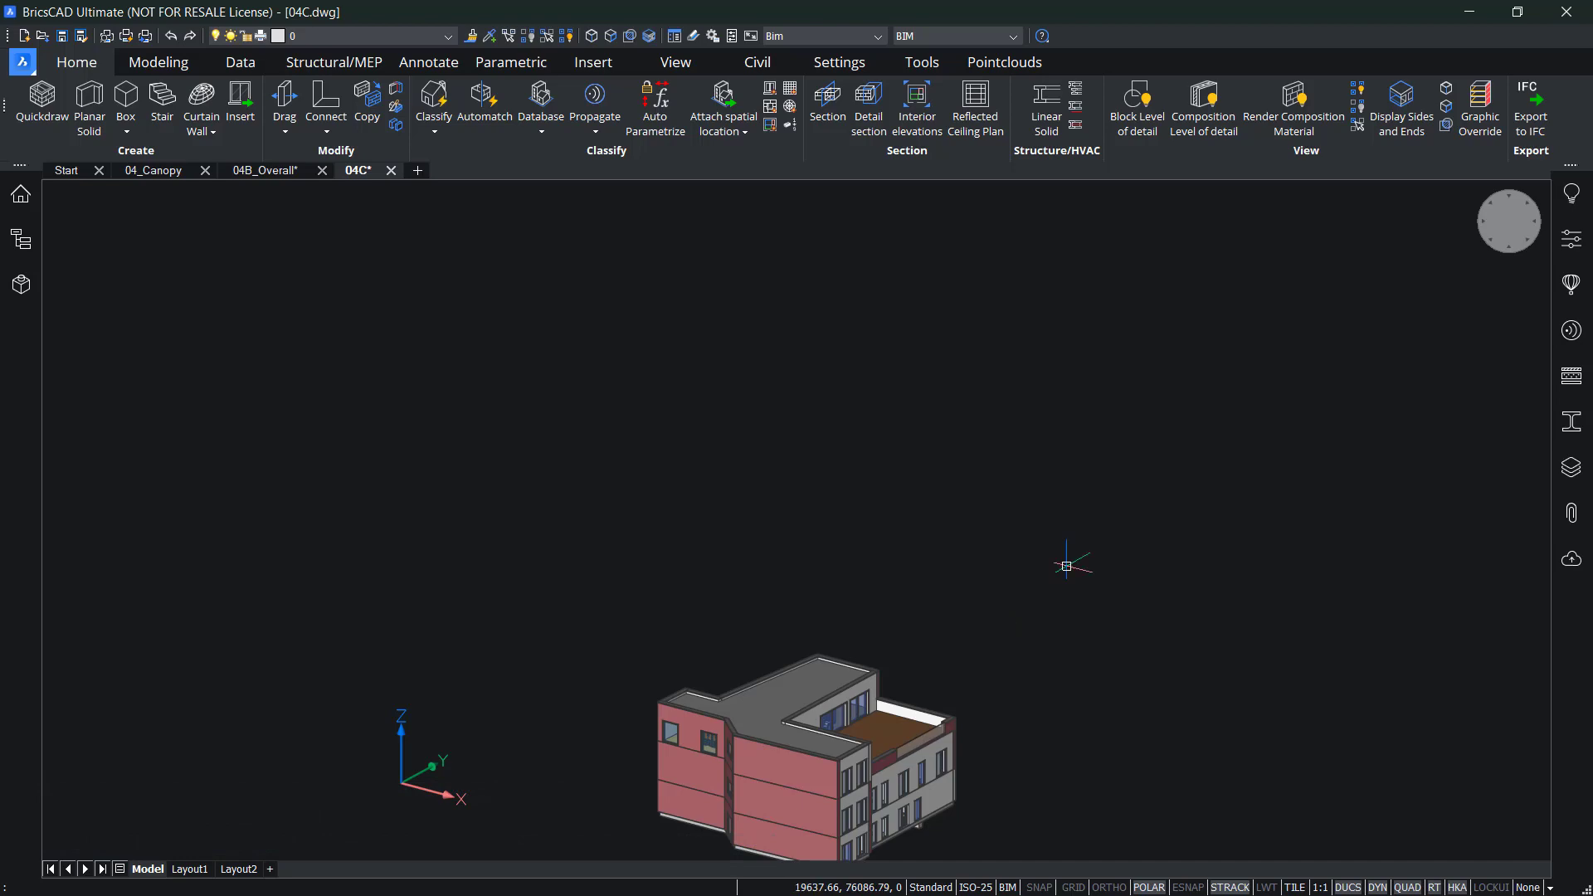
Step: Examine the imported building's roof, terrace and window facades up close from another angle
{"action": "middle_click_drag", "start_coordinate": [1068, 559], "coordinate": [573, 452]}
{"action": "scroll", "coordinate": [796, 461], "scroll_direction": "up", "scroll_amount": 8}
{"action": "scroll", "coordinate": [797, 461], "scroll_direction": "down", "scroll_amount": 3}
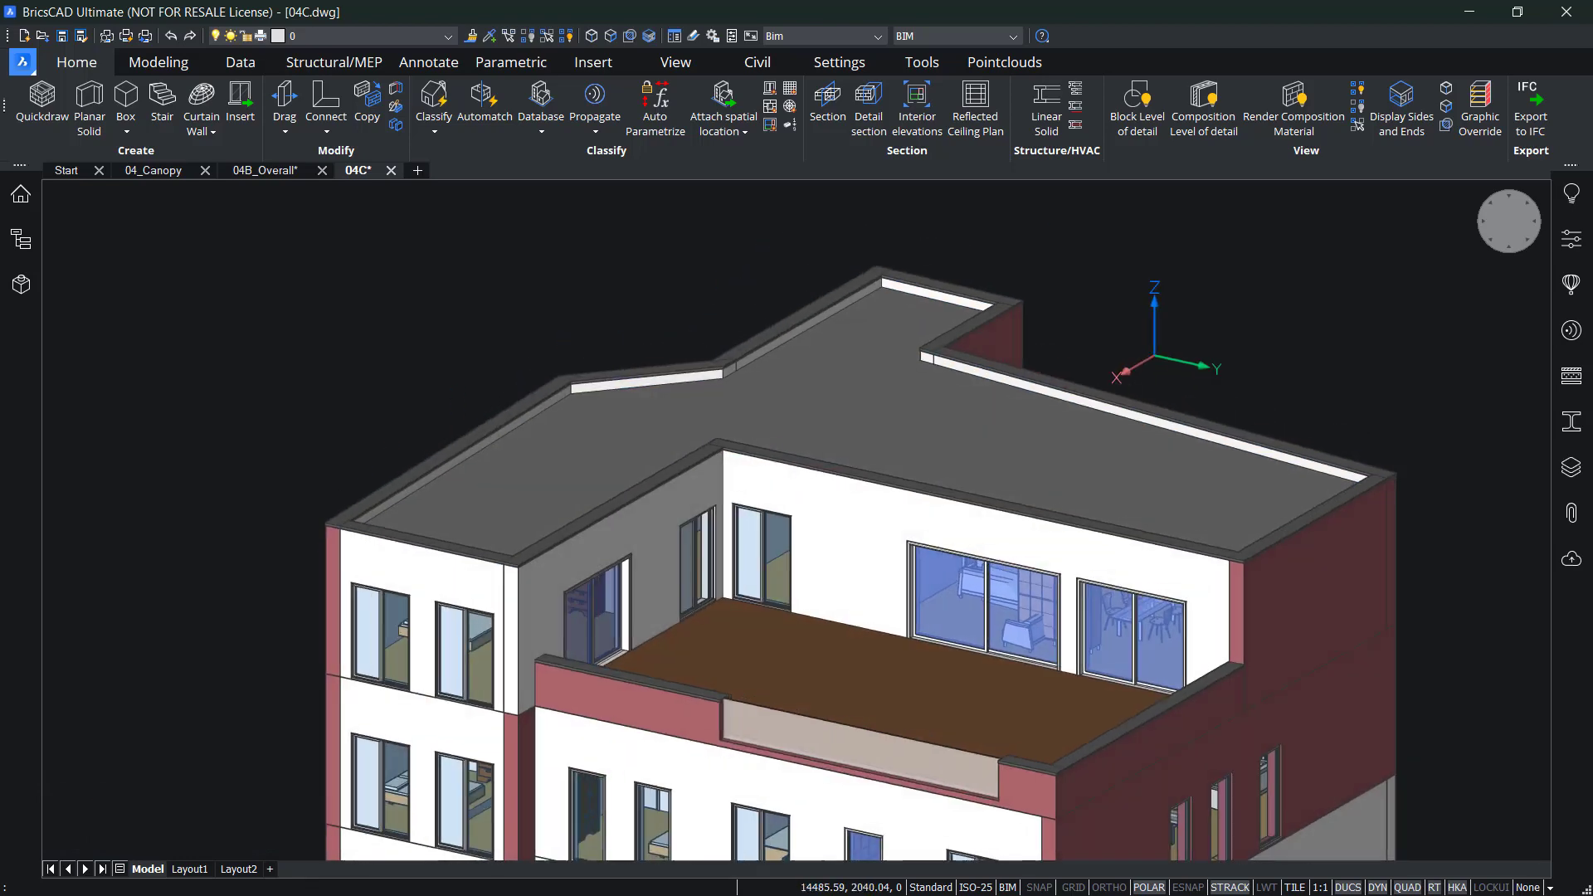
Step: Select the building's flat roof and review its BIM properties, including building, story and composition, then clear the selection
{"action": "middle_click_drag", "start_coordinate": [797, 462], "coordinate": [610, 379], "text": "shift"}
{"action": "scroll", "coordinate": [610, 380], "scroll_direction": "up", "scroll_amount": 3}
{"action": "mouse_move", "coordinate": [610, 379]}
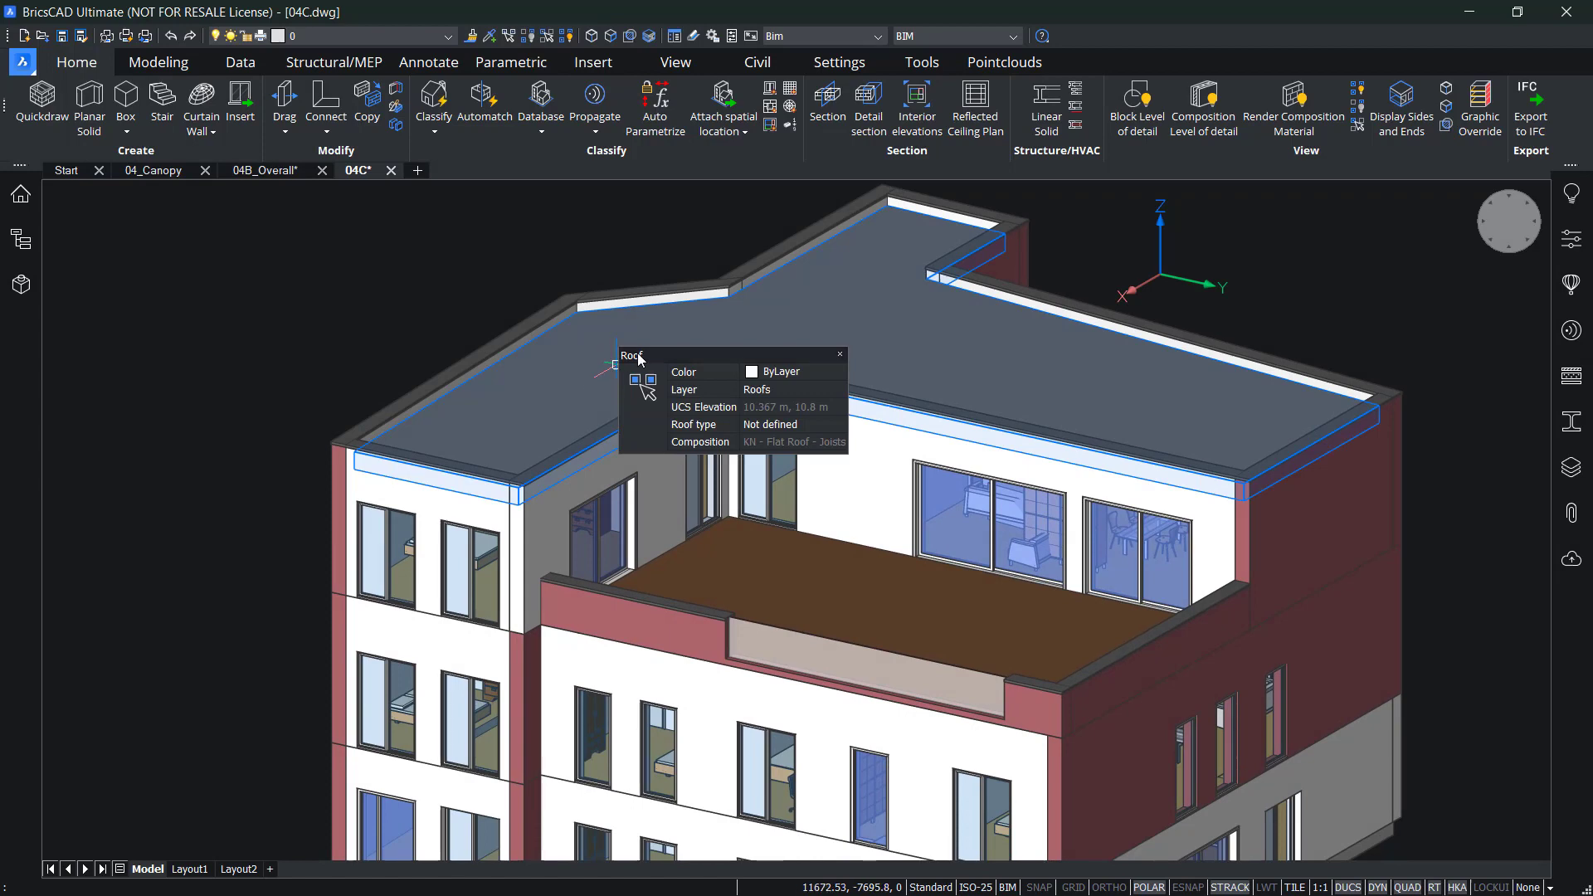
{"action": "left_click", "coordinate": [610, 379]}
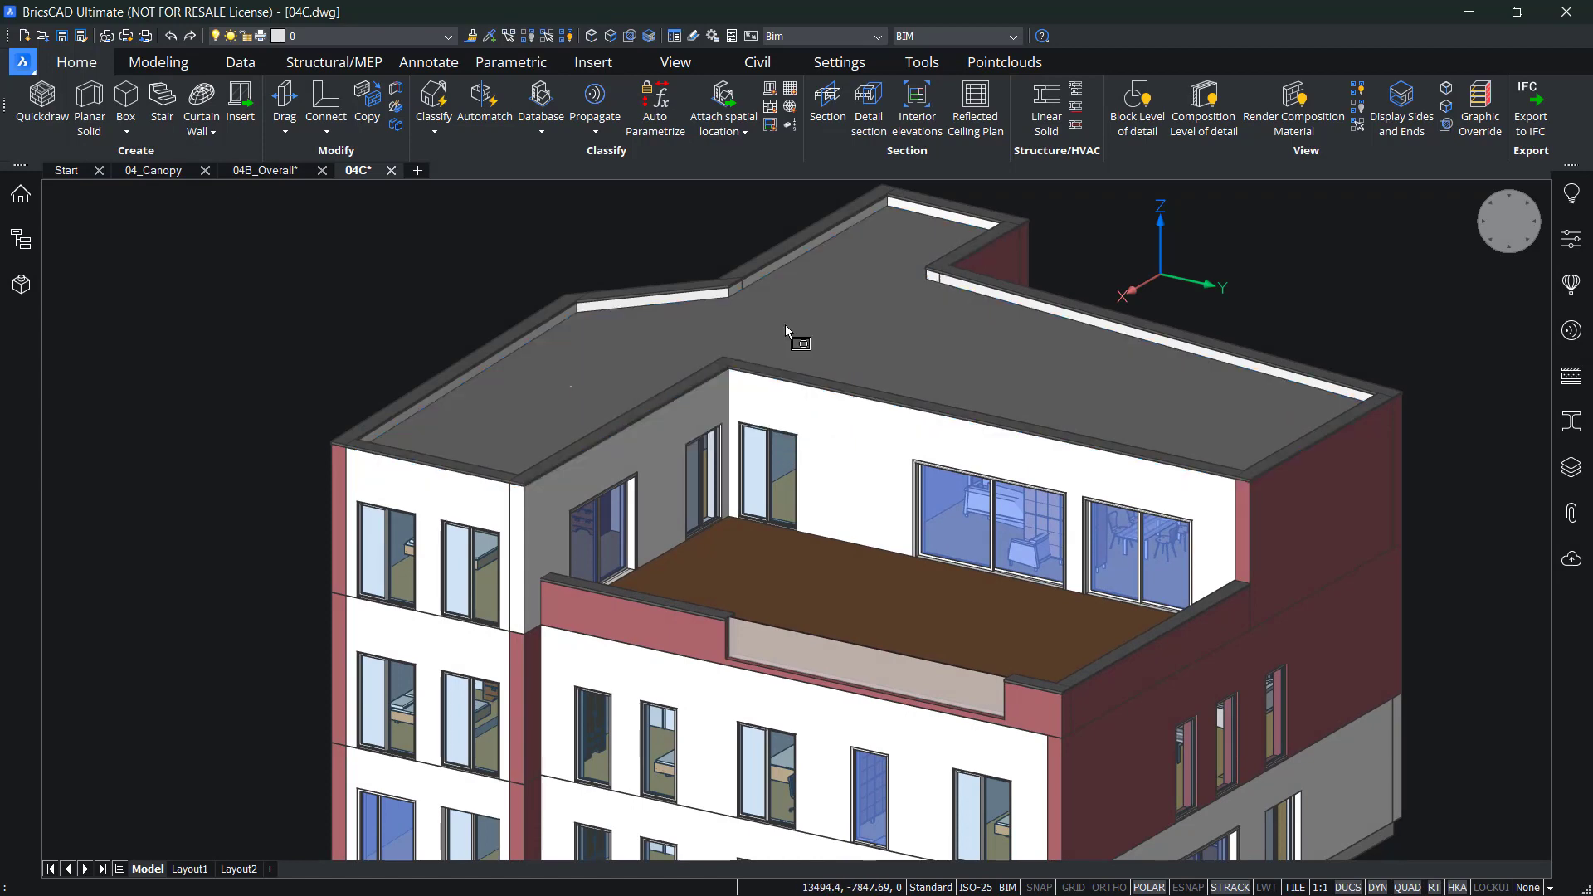
{"action": "left_click", "coordinate": [1571, 240]}
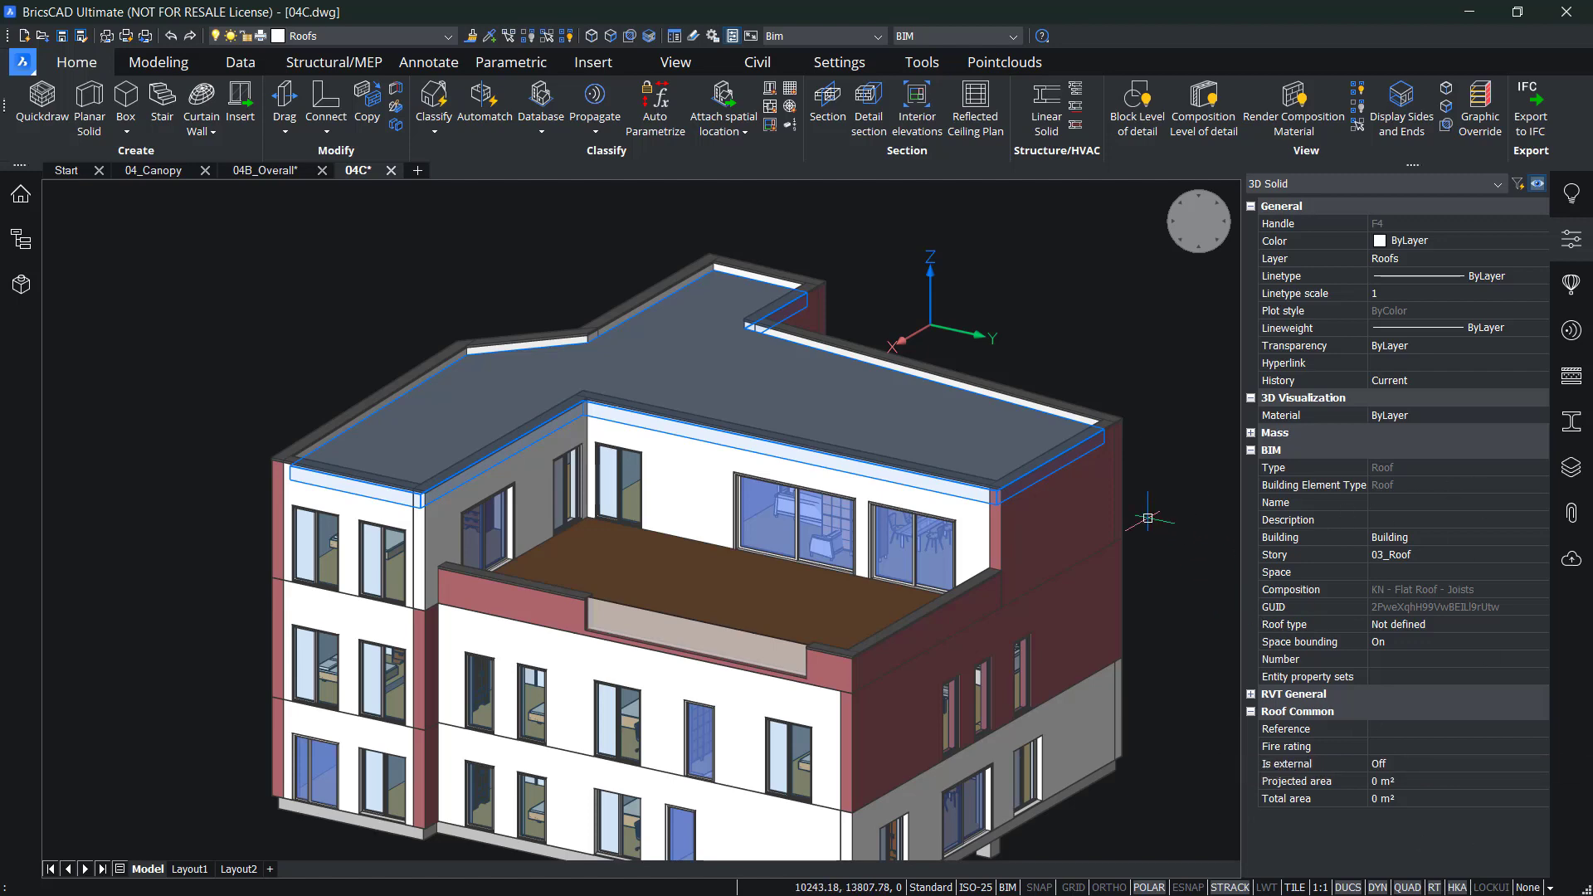
{"action": "key", "text": "Escape"}
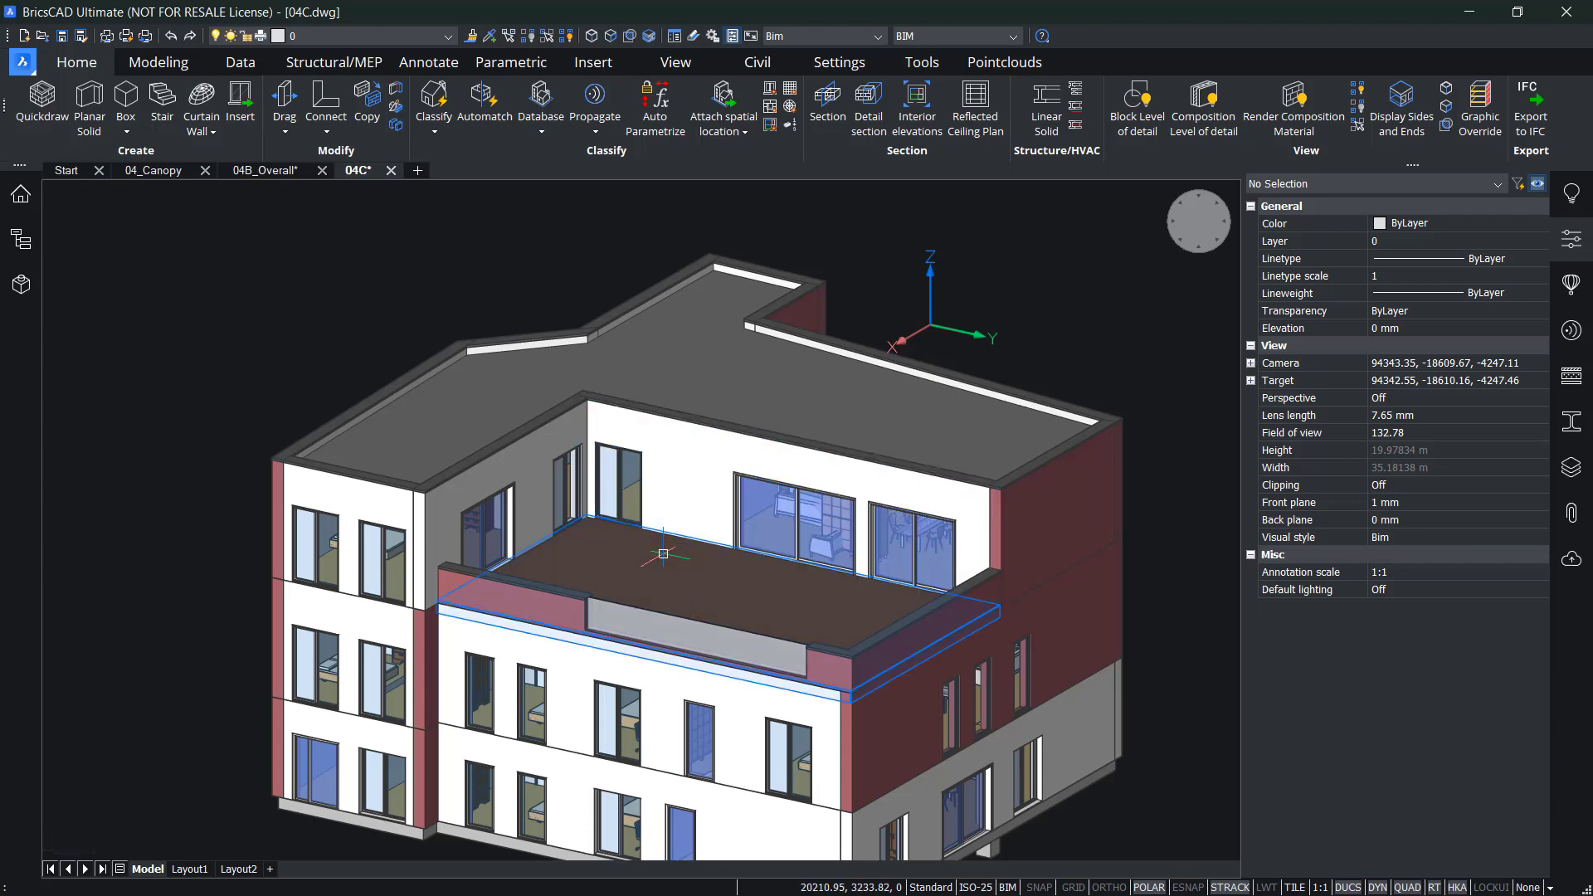
{"action": "mouse_move", "coordinate": [663, 554]}
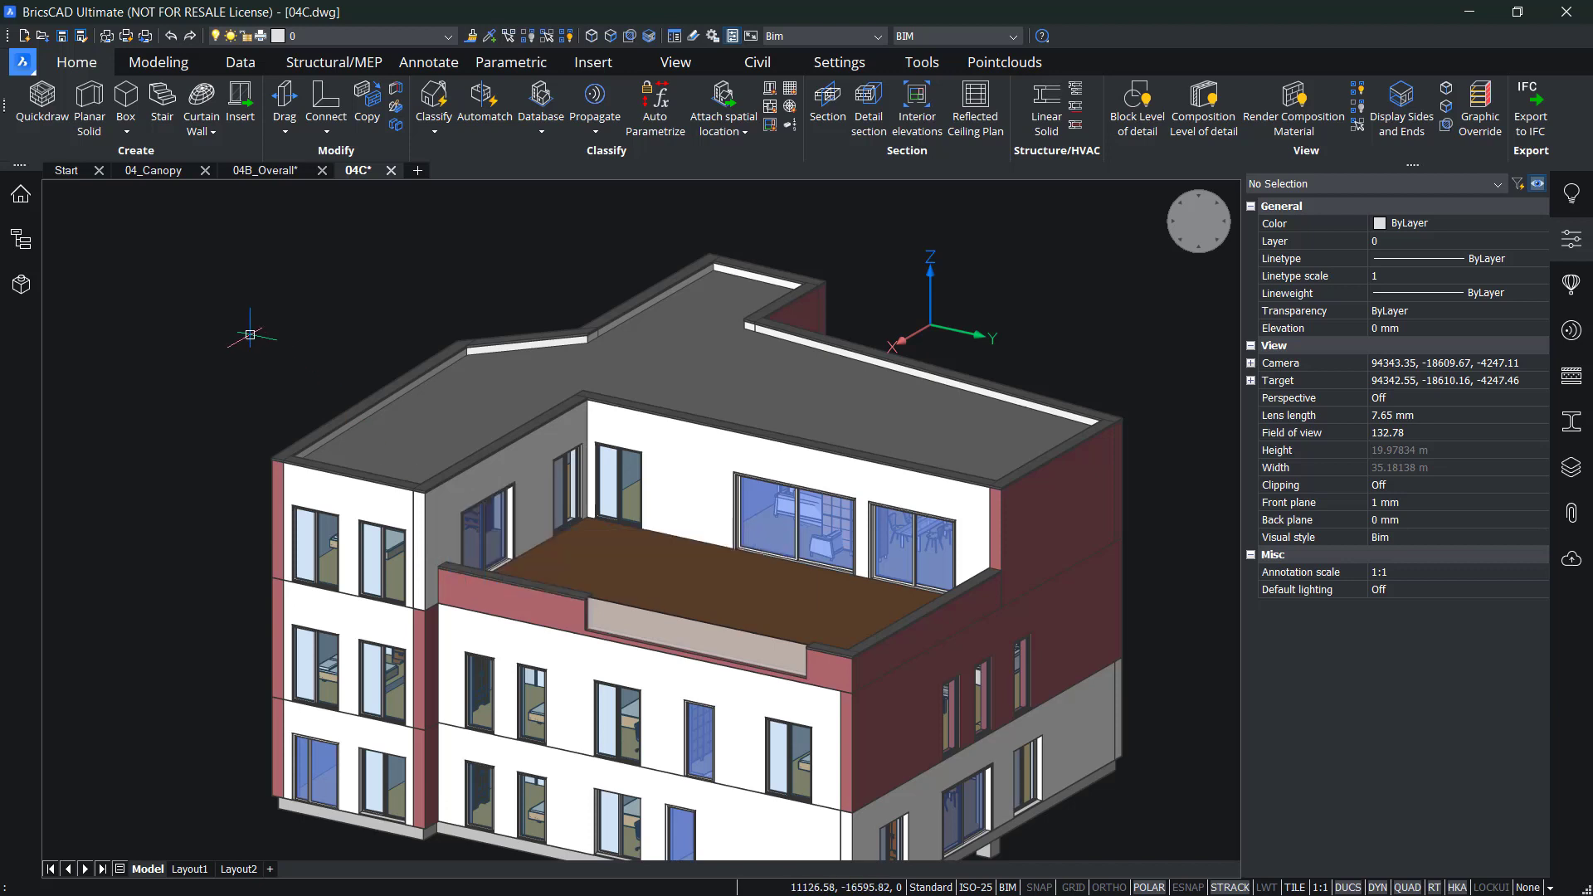
Step: L-connect the two second-floor KN Cavity Wall Brick walls meeting at the building's rear corner
{"action": "middle_click_drag", "start_coordinate": [250, 334], "coordinate": [295, 332]}
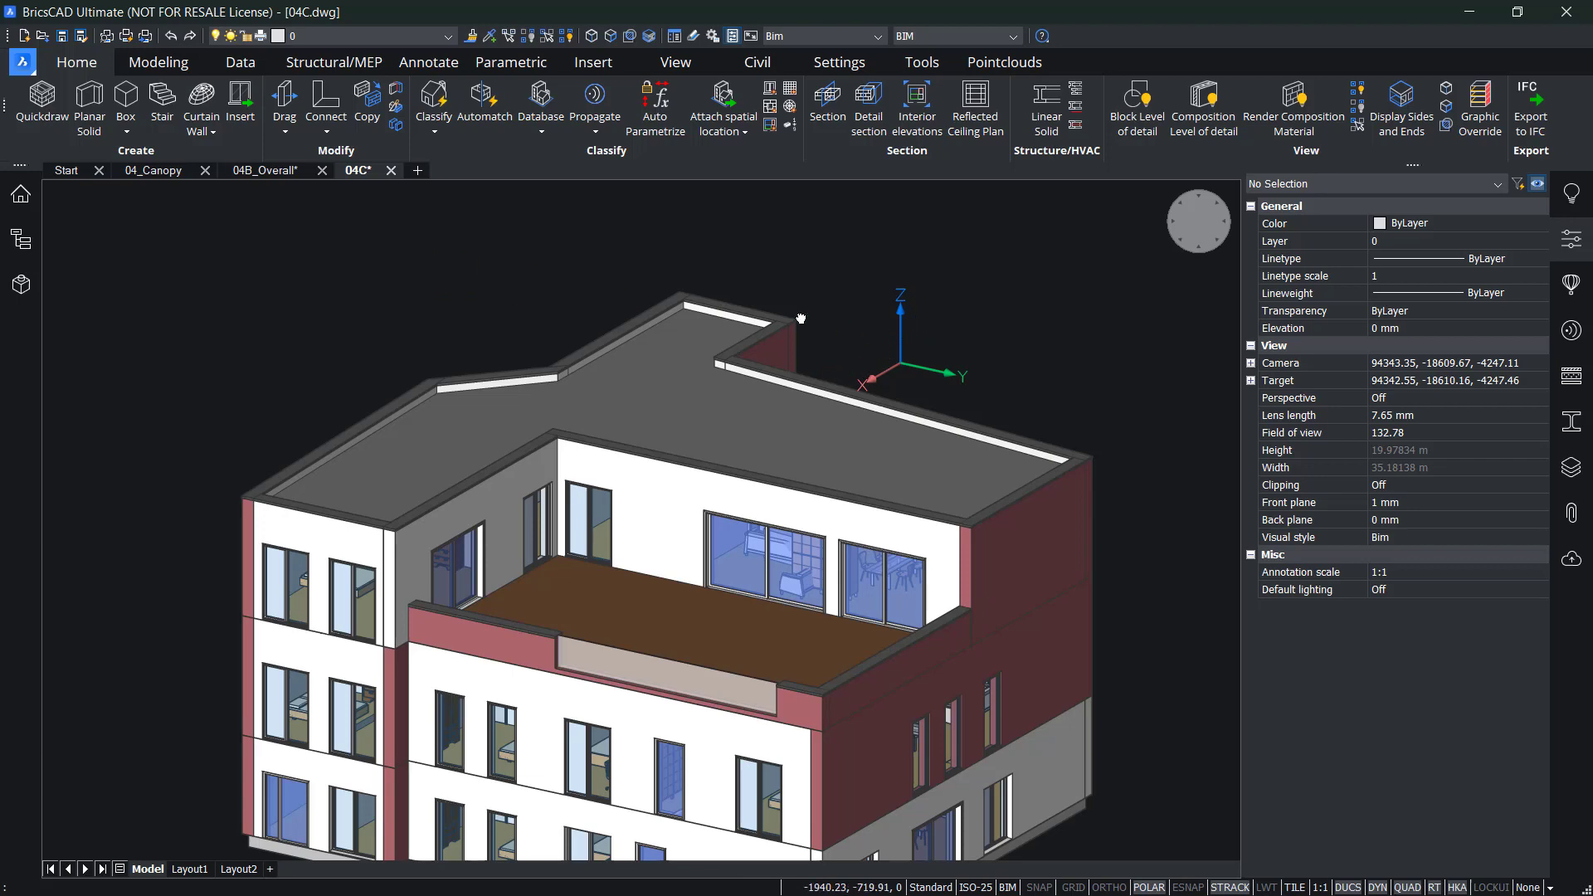
{"action": "middle_click_drag", "start_coordinate": [879, 353], "coordinate": [709, 533], "text": "shift"}
{"action": "scroll", "coordinate": [515, 480], "scroll_direction": "up", "scroll_amount": 5}
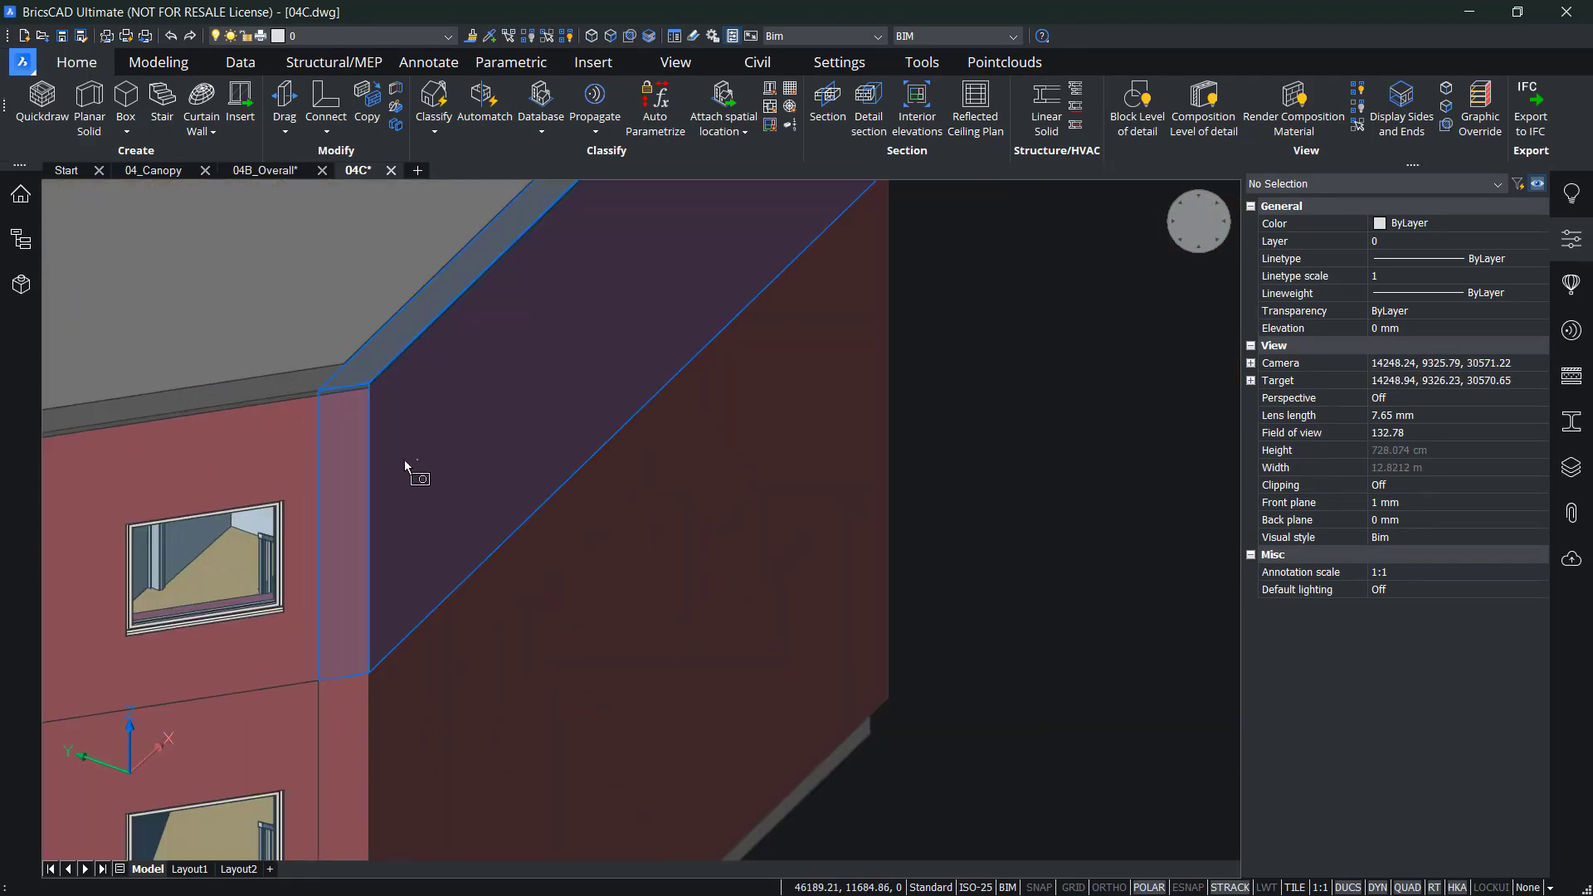
{"action": "left_click", "coordinate": [398, 465]}
{"action": "left_click", "coordinate": [244, 447]}
{"action": "middle_click_drag", "start_coordinate": [245, 448], "coordinate": [430, 461]}
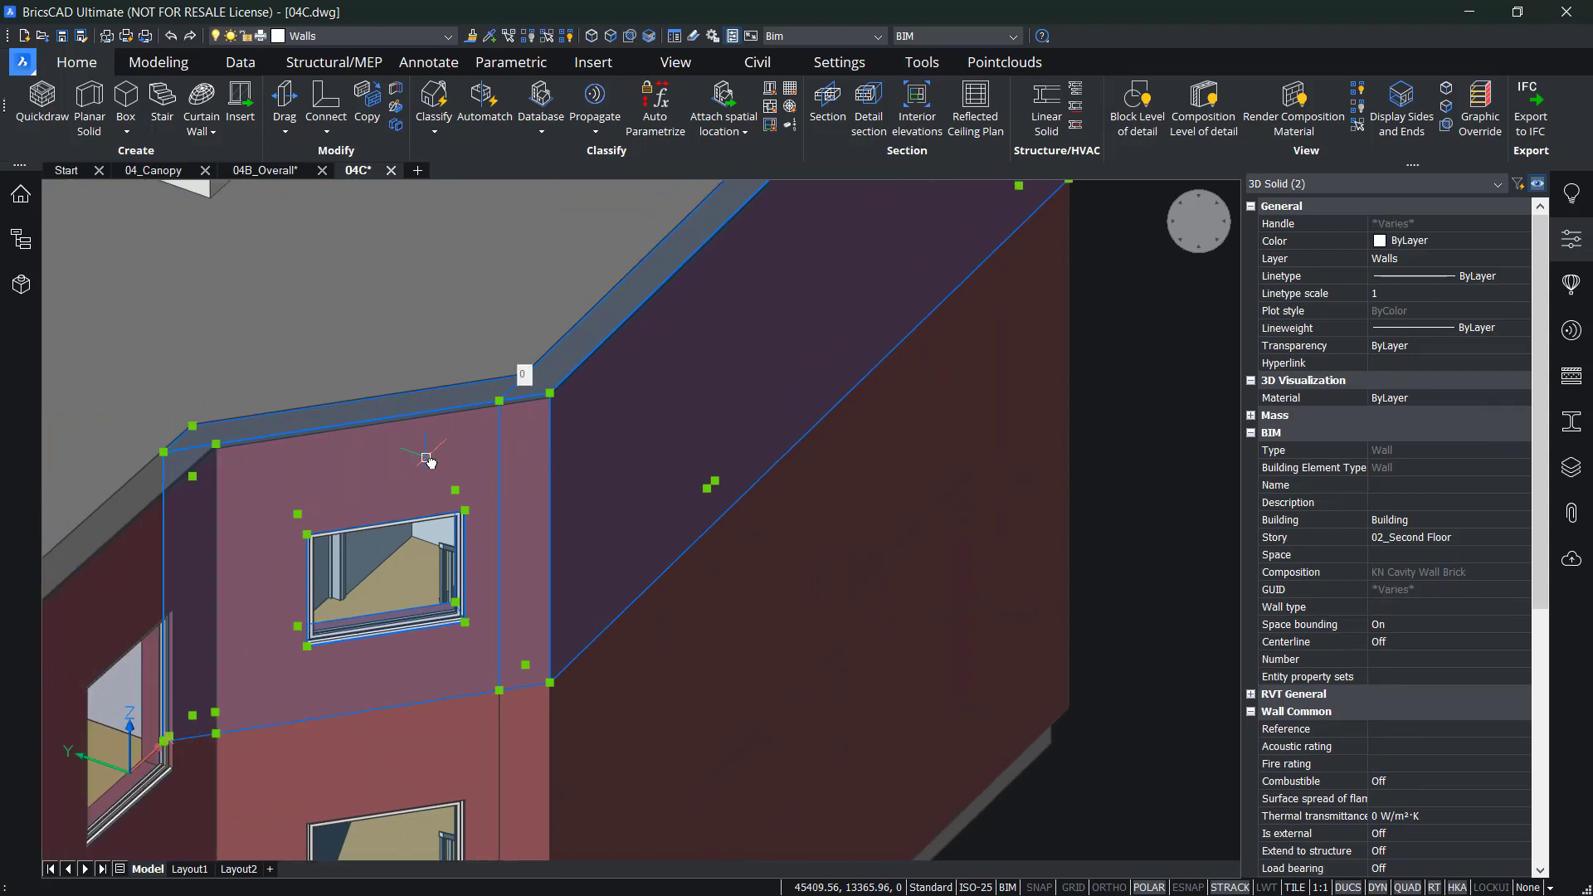
{"action": "mouse_move", "coordinate": [448, 460]}
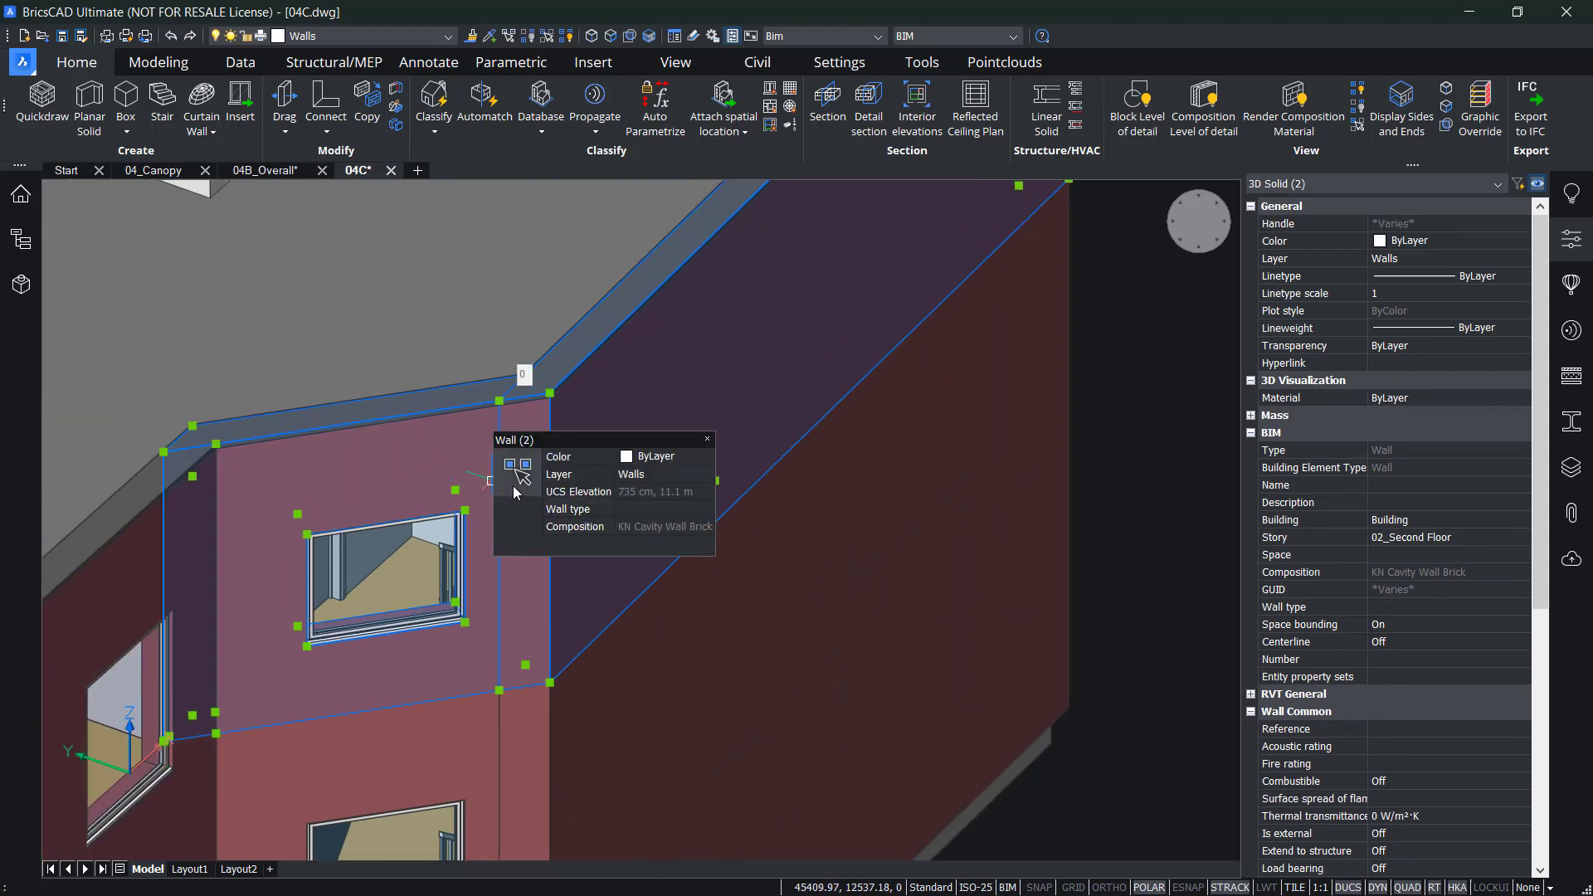
{"action": "left_click", "coordinate": [665, 483]}
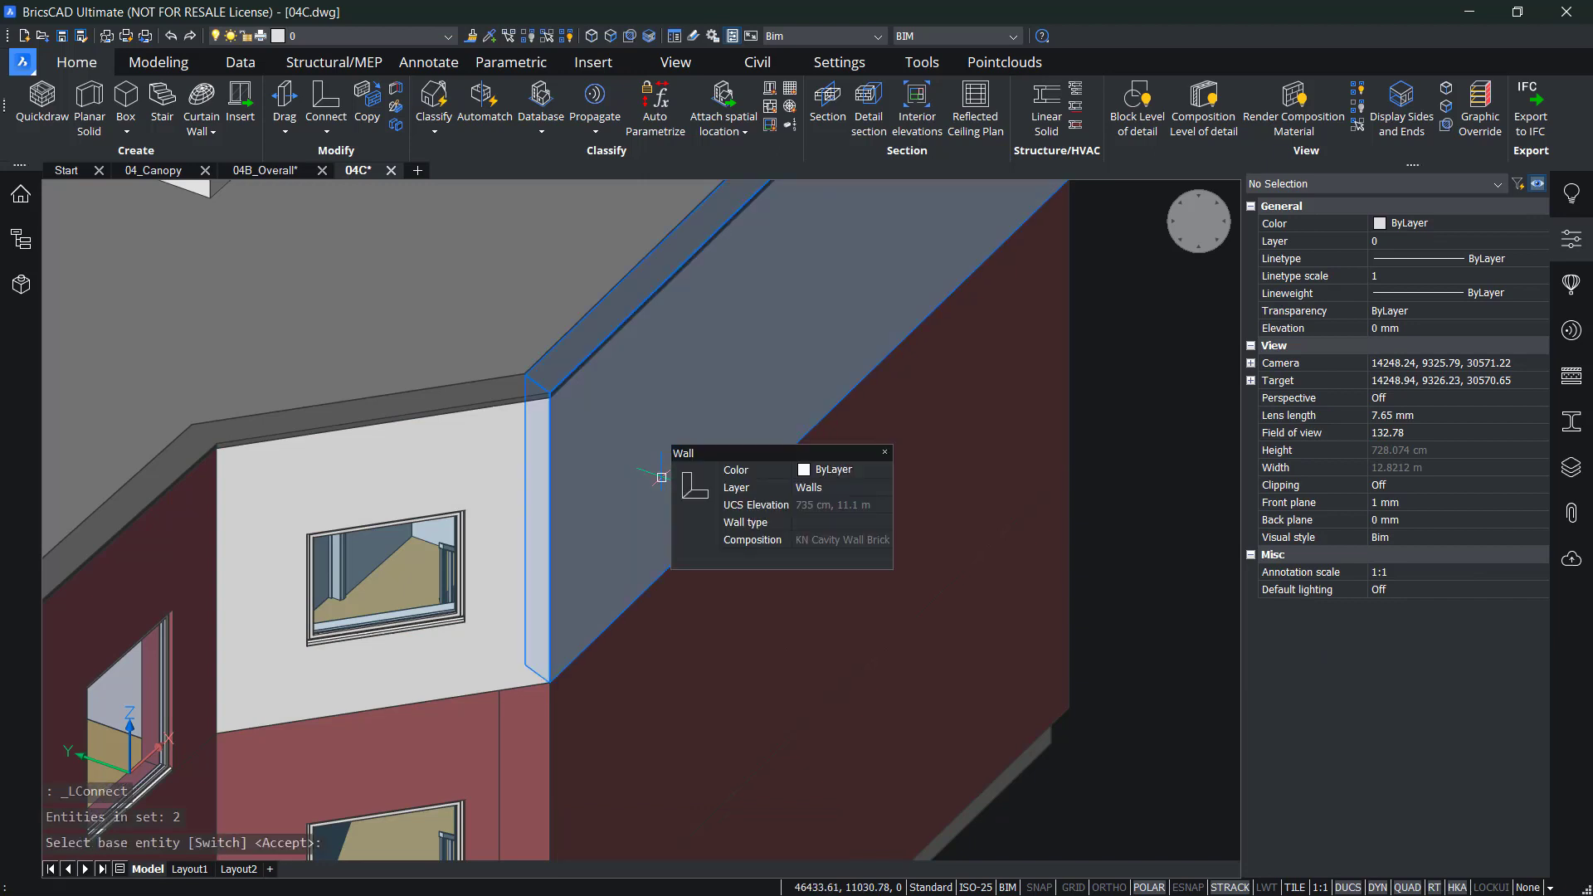
Step: Undo the last pan and zoom changes and examine the whole building from the terrace side
{"action": "middle_click_drag", "start_coordinate": [609, 525], "coordinate": [612, 478]}
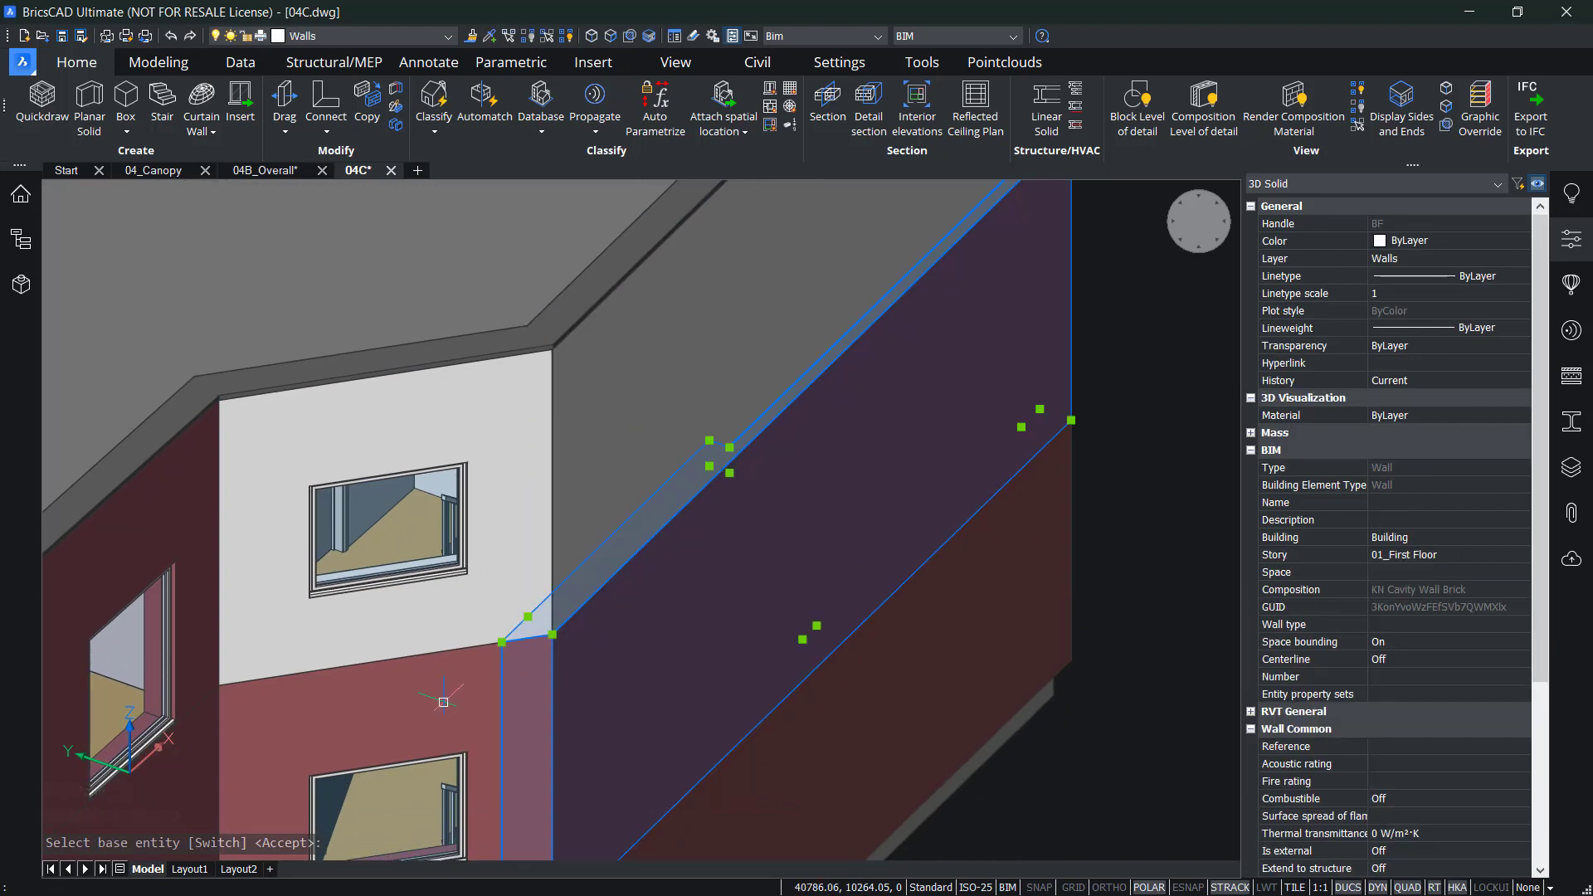
{"action": "key", "text": "ctrl+z"}
{"action": "key", "text": "ctrl+z"}
{"action": "key", "text": "ctrl+z"}
{"action": "key", "text": "ctrl+z"}
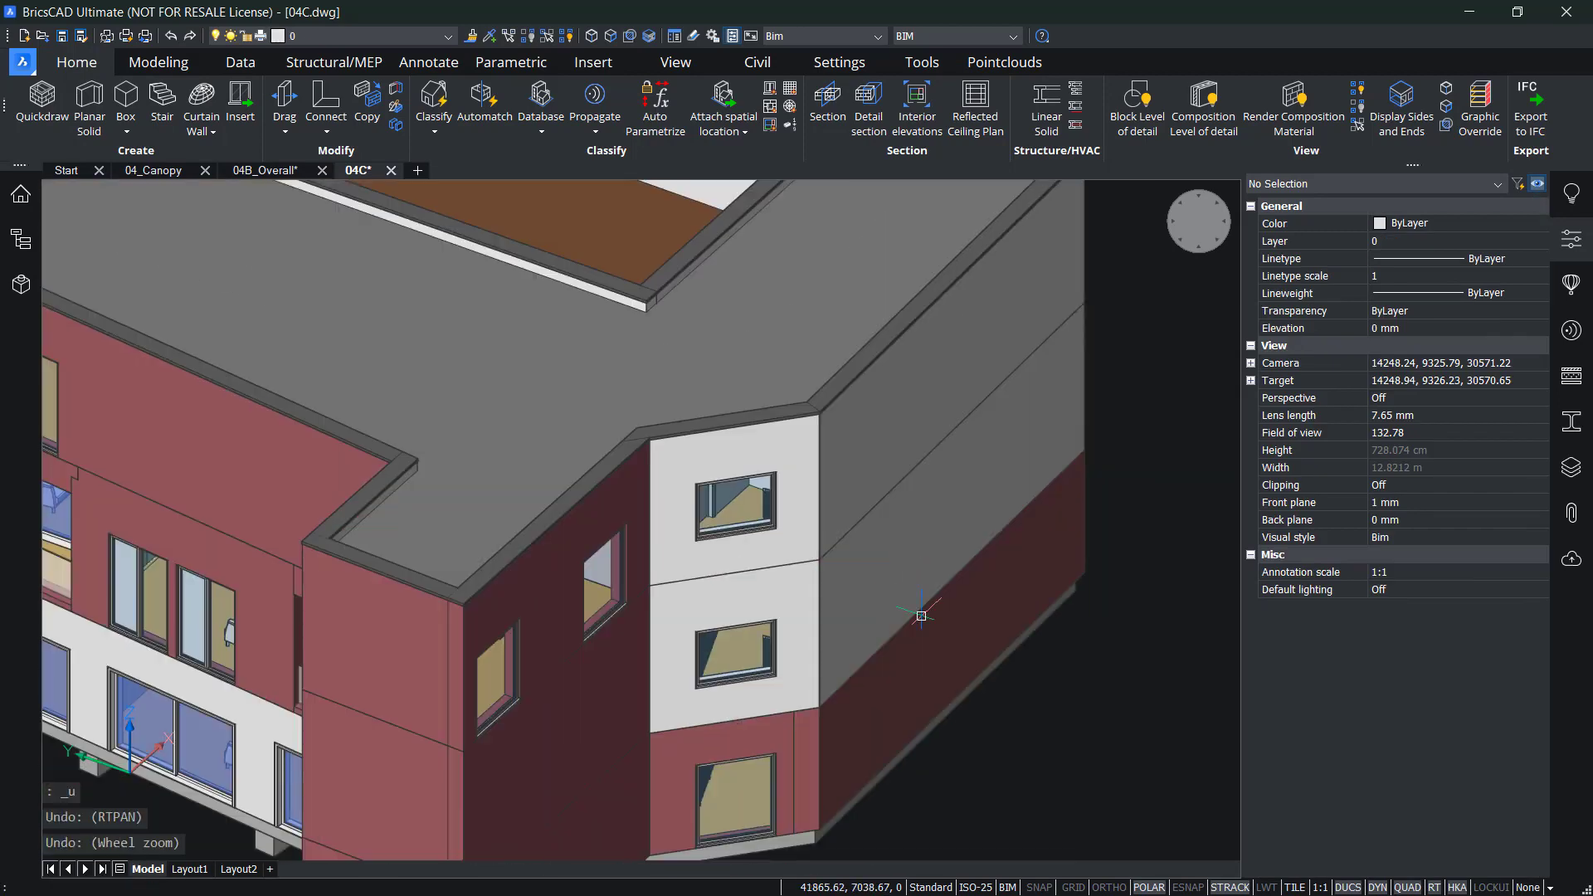
{"action": "middle_click_drag", "start_coordinate": [921, 616], "coordinate": [822, 595]}
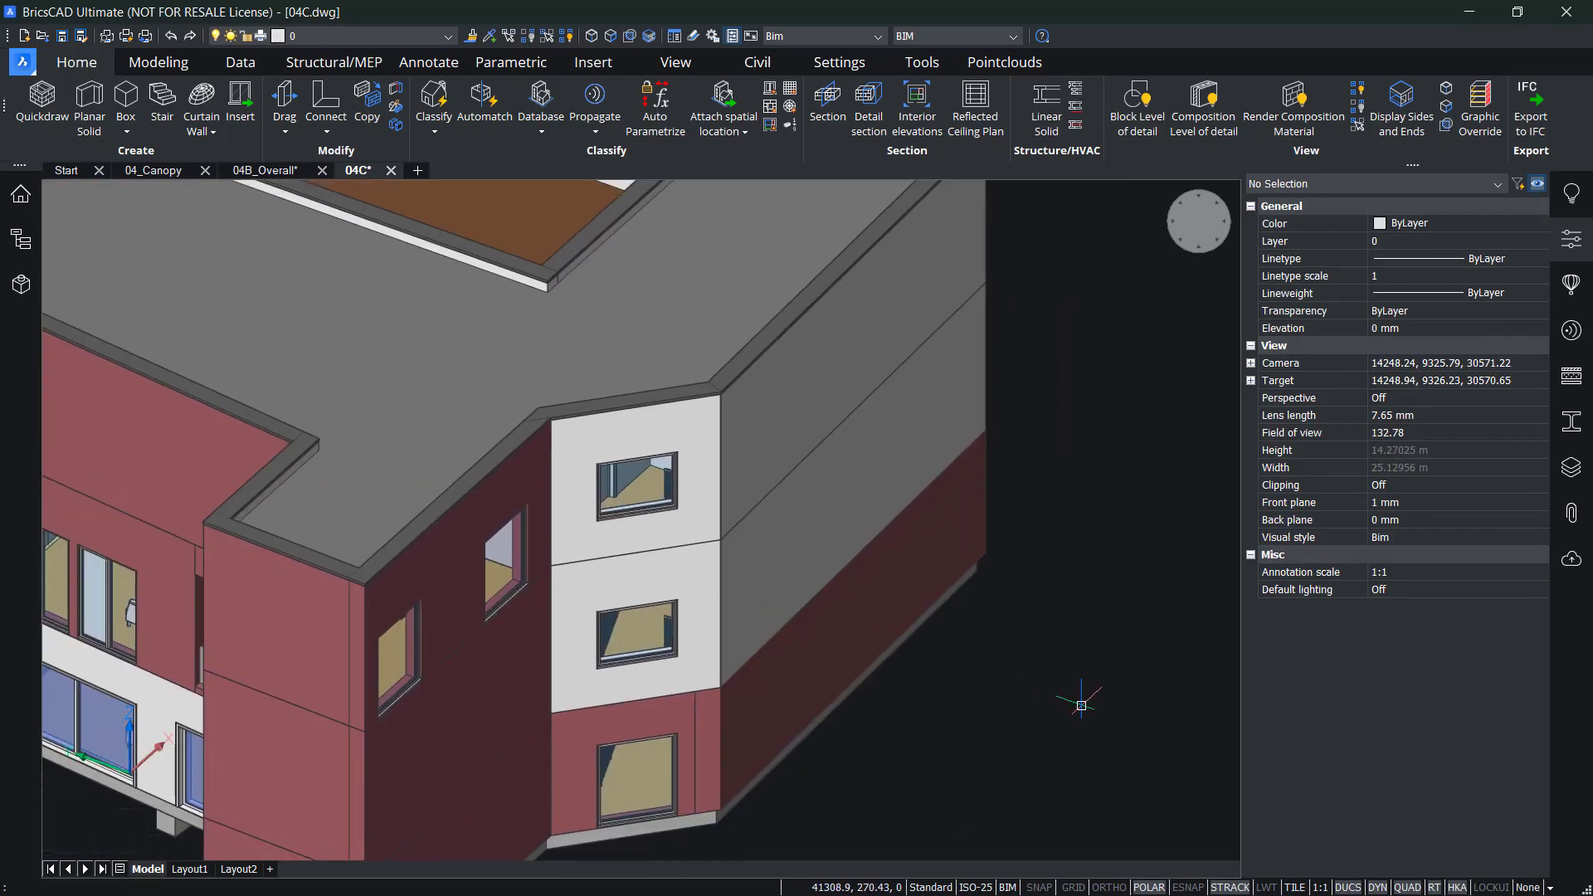
{"action": "scroll", "coordinate": [1079, 697], "scroll_direction": "down", "scroll_amount": 3}
{"action": "middle_click_drag", "start_coordinate": [1071, 681], "coordinate": [872, 673]}
{"action": "middle_click_drag", "start_coordinate": [799, 752], "coordinate": [1045, 751], "text": "shift"}
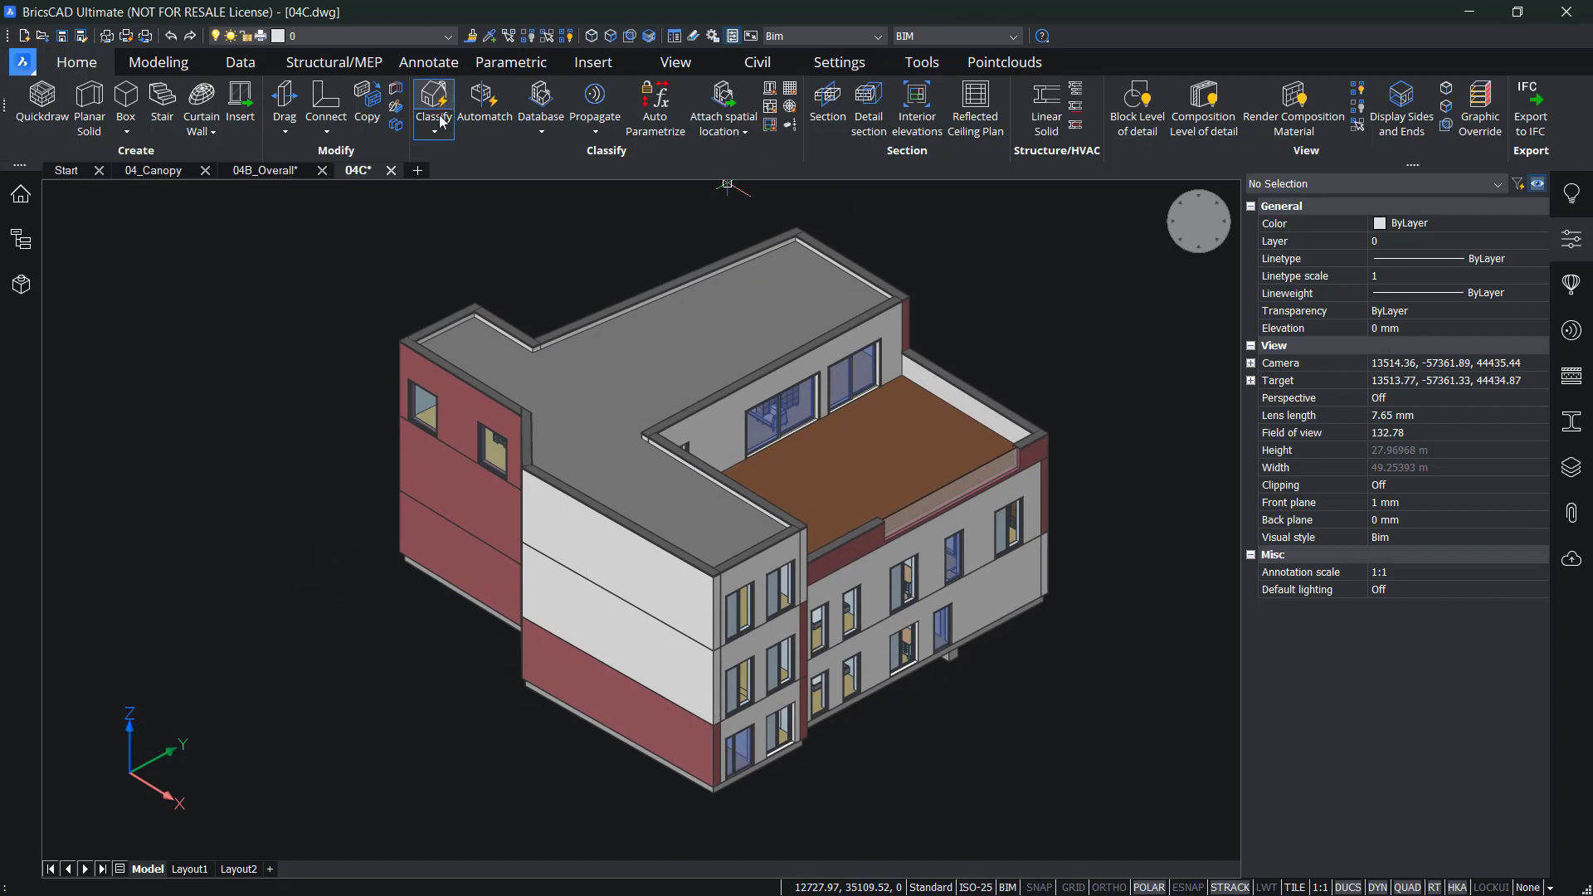
Step: Set Bimify to assign structural/MEP profiles and spatial locations, and create spaces and sections with elevations and floor plans
{"action": "left_click", "coordinate": [433, 114]}
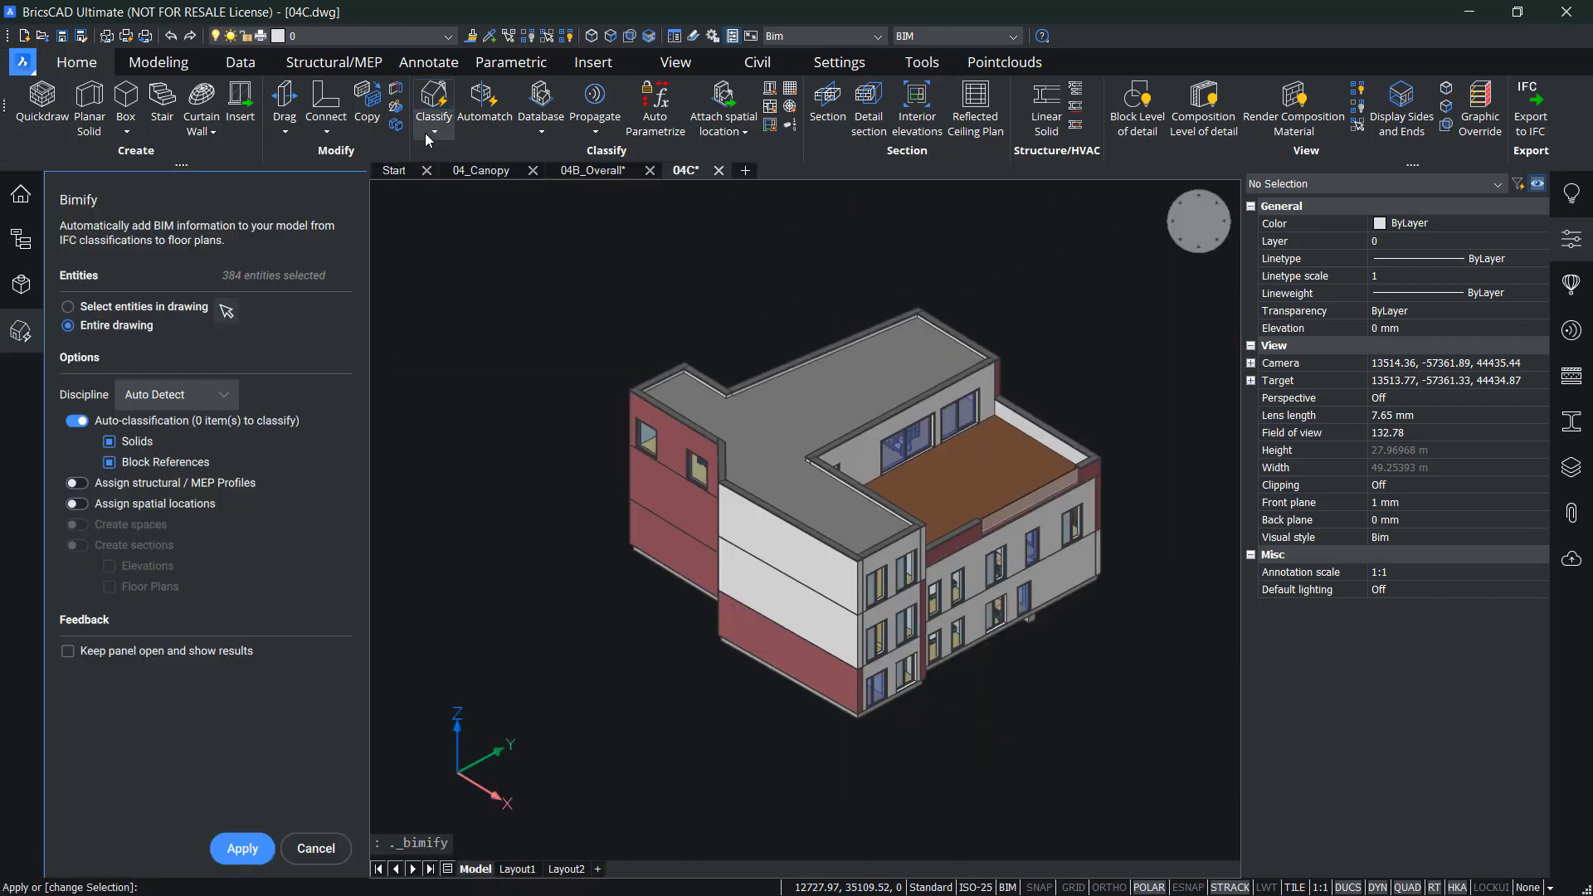
{"action": "left_click", "coordinate": [76, 483]}
{"action": "left_click", "coordinate": [76, 504]}
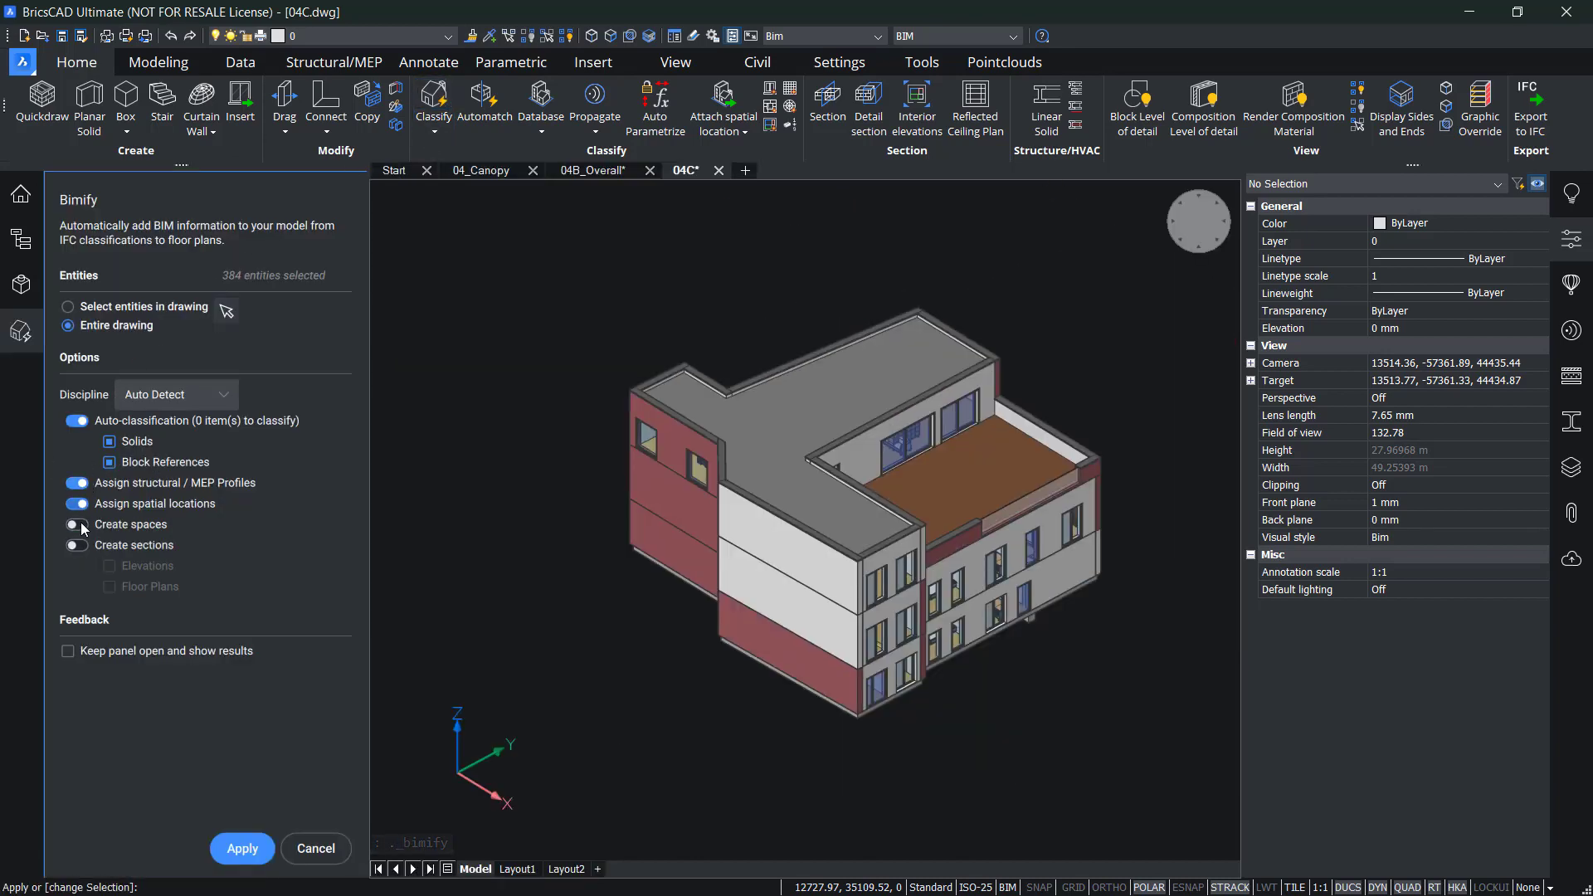
{"action": "left_click", "coordinate": [77, 525]}
{"action": "left_click", "coordinate": [76, 545]}
{"action": "left_click", "coordinate": [109, 566]}
{"action": "left_click", "coordinate": [109, 586]}
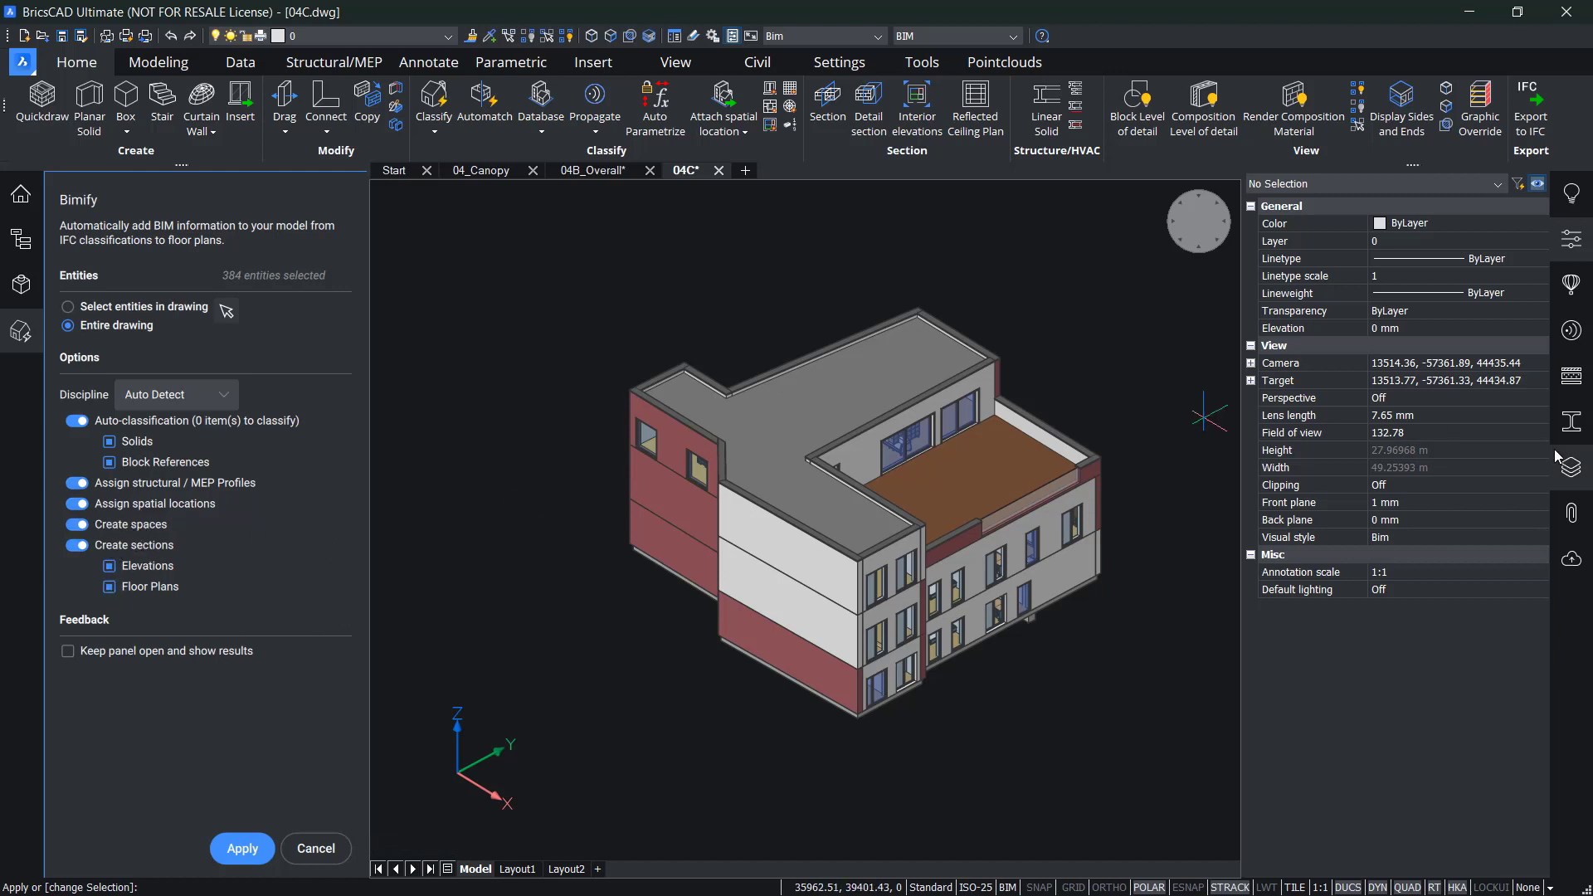
Step: Close the Properties panel and run Bimify on the entire drawing
{"action": "left_click", "coordinate": [1570, 249]}
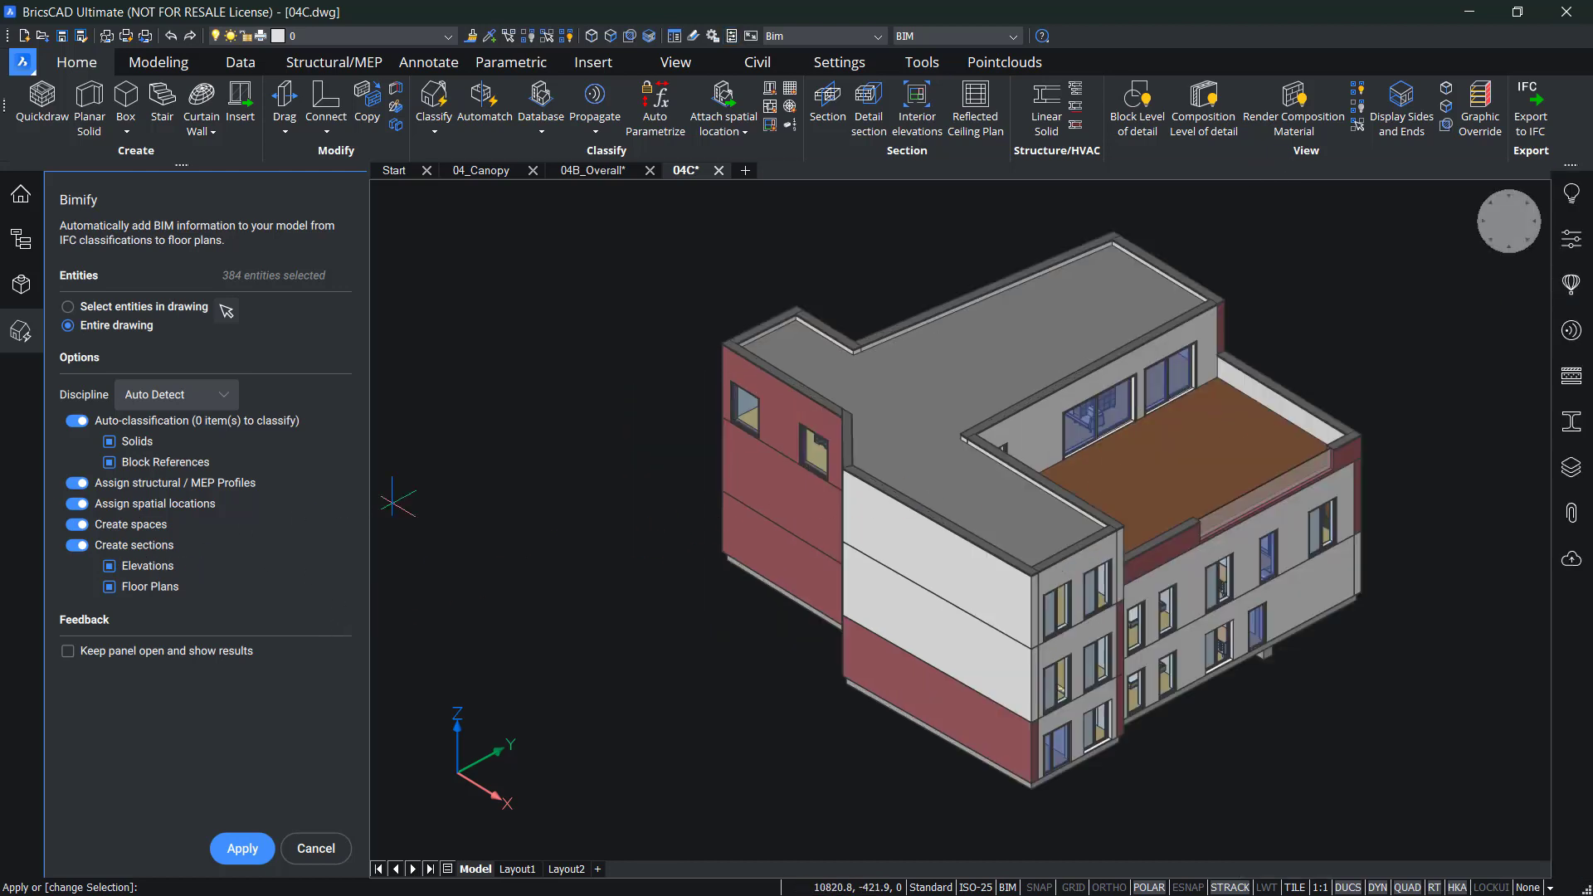
{"action": "middle_click_drag", "start_coordinate": [516, 504], "coordinate": [470, 502]}
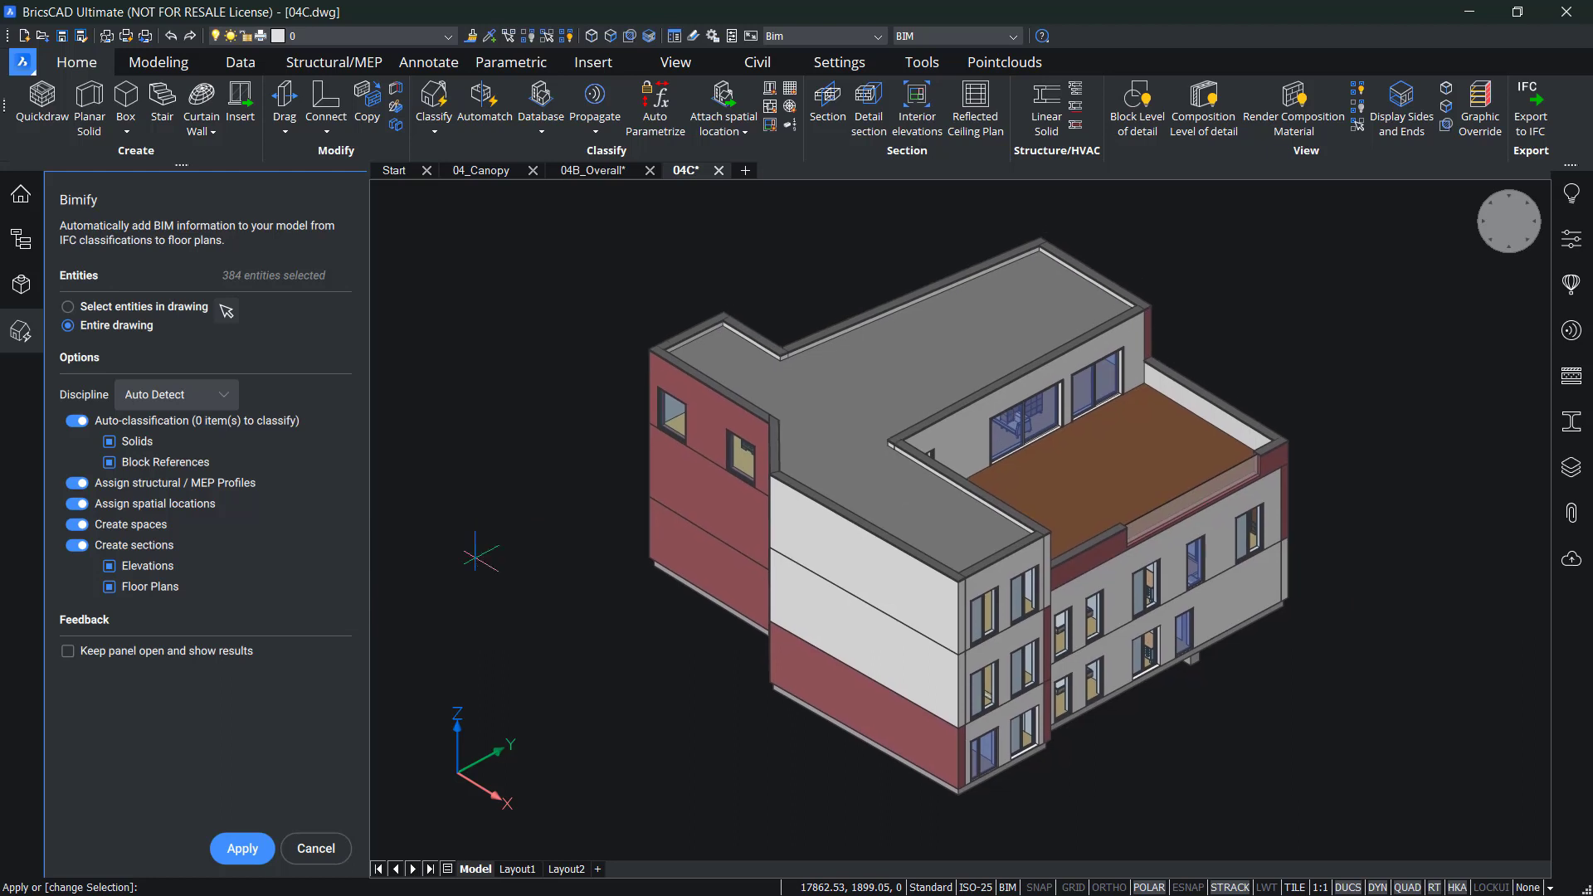
{"action": "left_click", "coordinate": [243, 848]}
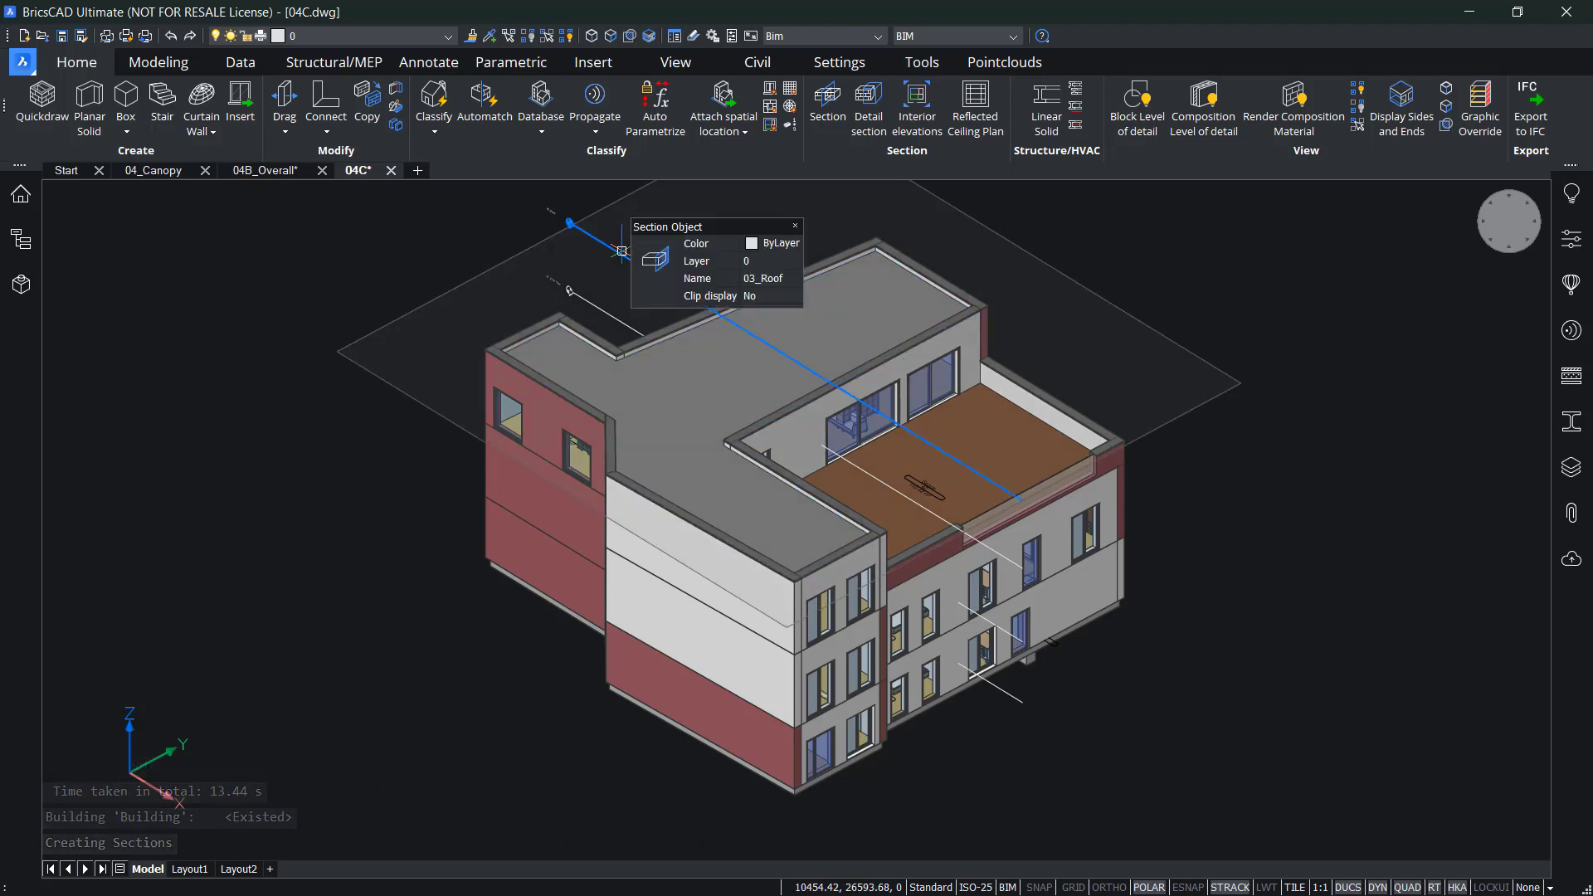
Step: Clip the building at the second-floor section plane and examine its space labels, wall layers and staircase
{"action": "left_click", "coordinate": [987, 549]}
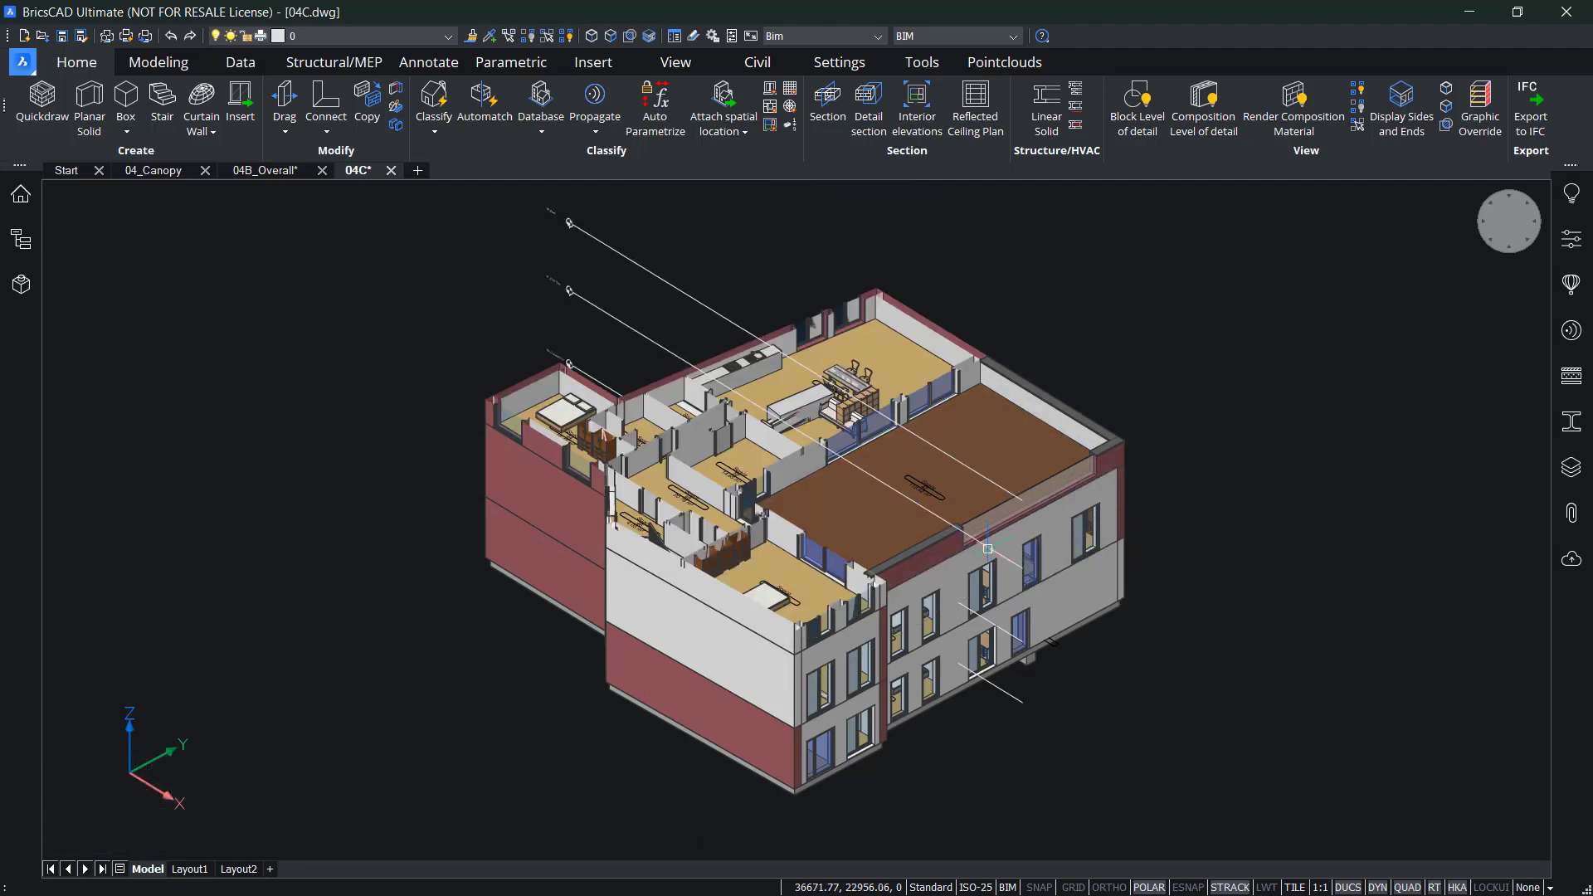
{"action": "middle_click_drag", "start_coordinate": [703, 519], "coordinate": [673, 452]}
{"action": "scroll", "coordinate": [878, 741], "scroll_direction": "up", "scroll_amount": 6}
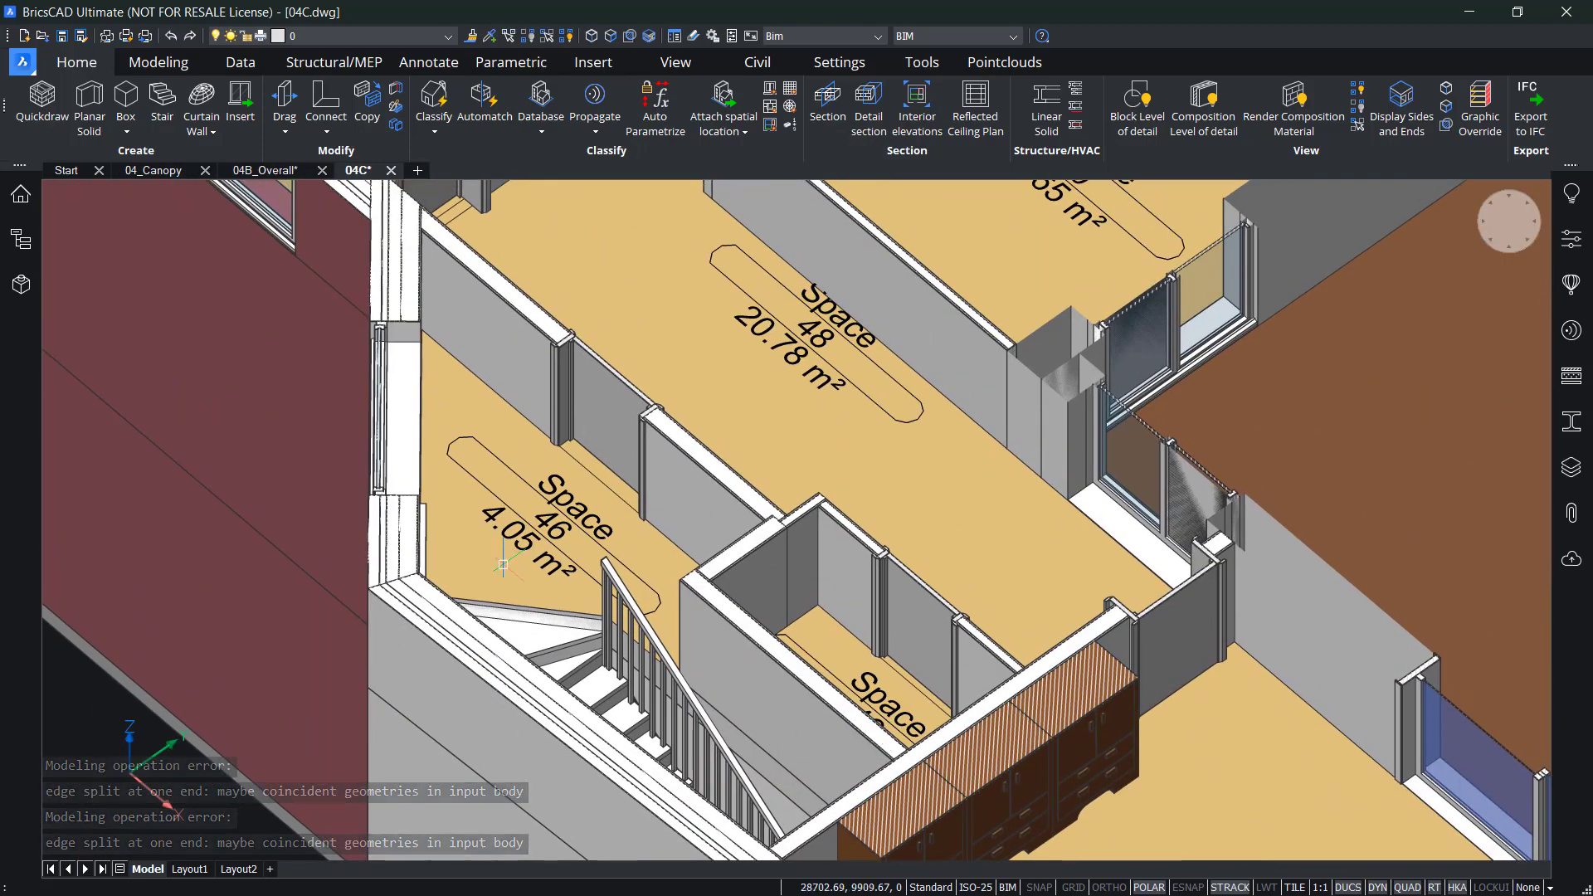
{"action": "scroll", "coordinate": [346, 564], "scroll_direction": "up", "scroll_amount": 5}
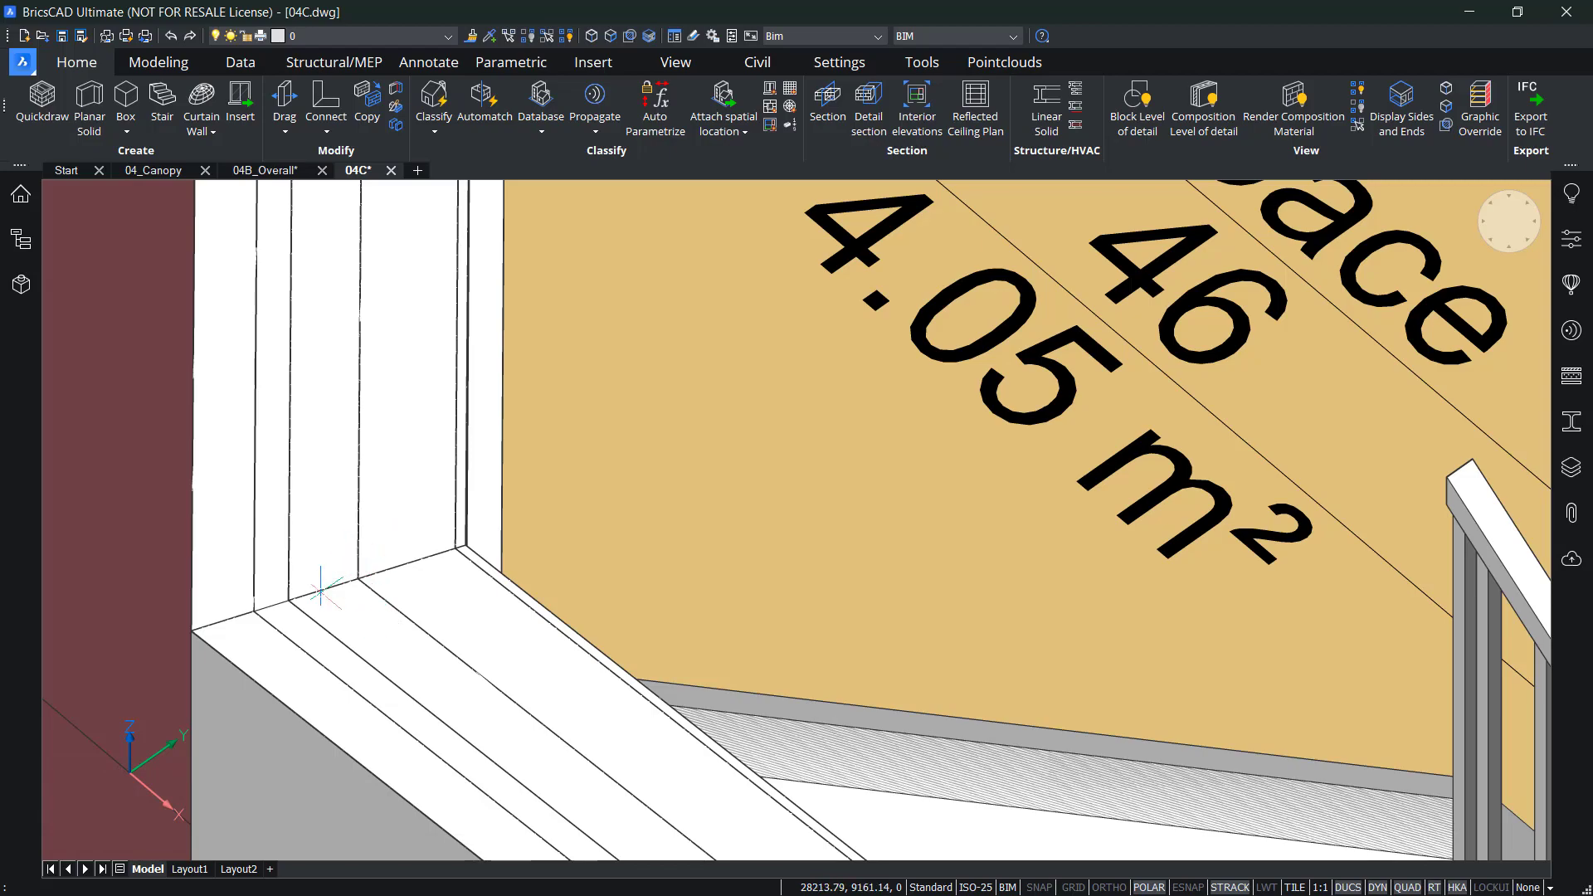
{"action": "scroll", "coordinate": [292, 566], "scroll_direction": "down", "scroll_amount": 5}
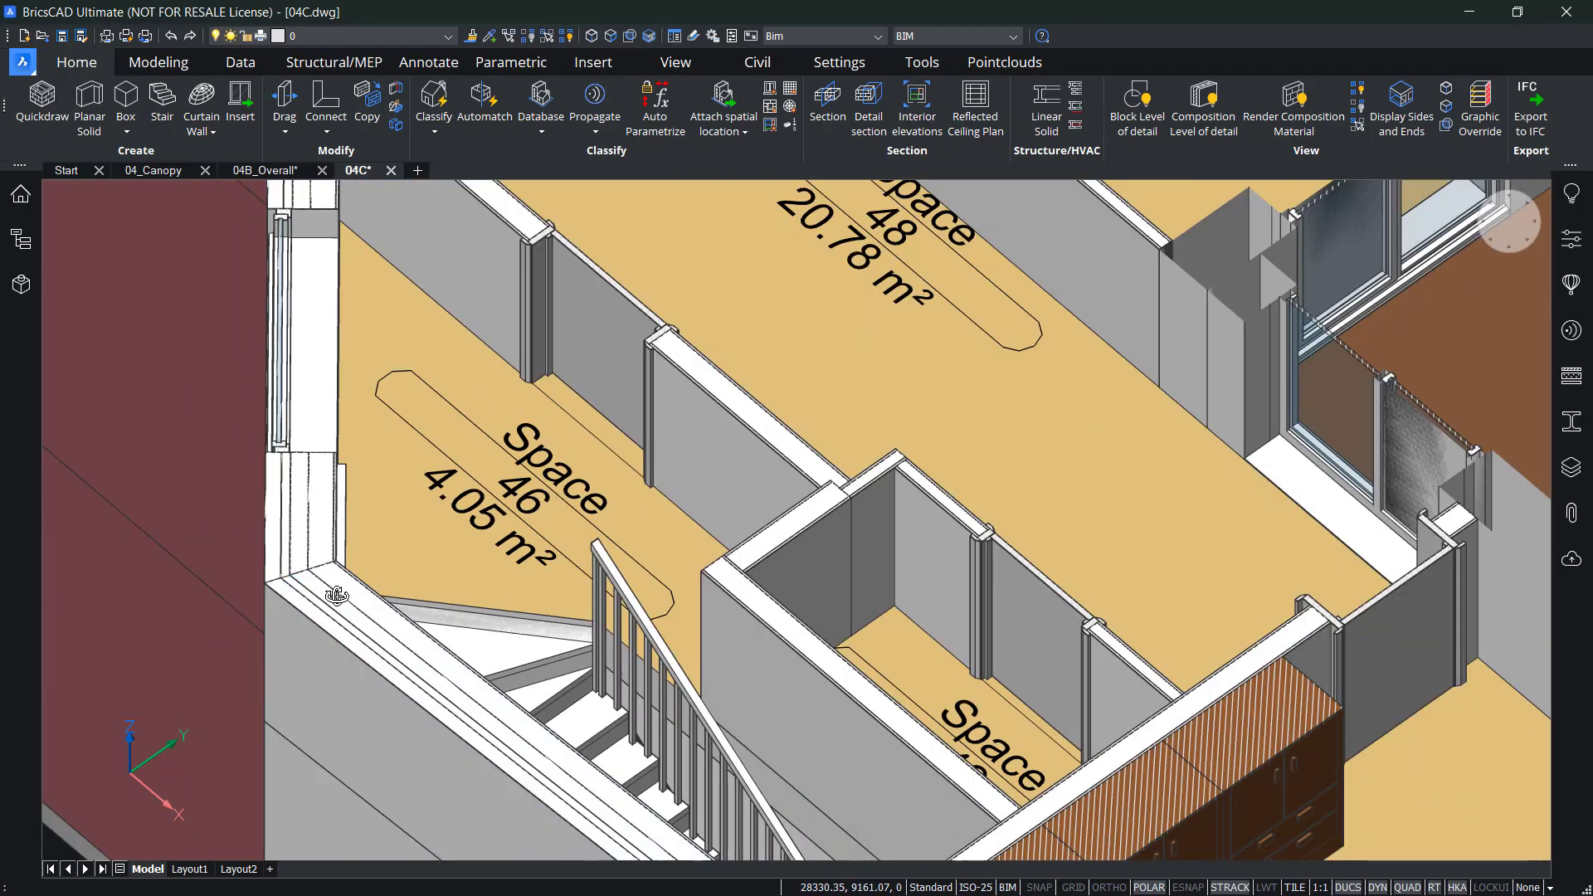
{"action": "middle_click_drag", "start_coordinate": [291, 564], "coordinate": [457, 618], "text": "shift"}
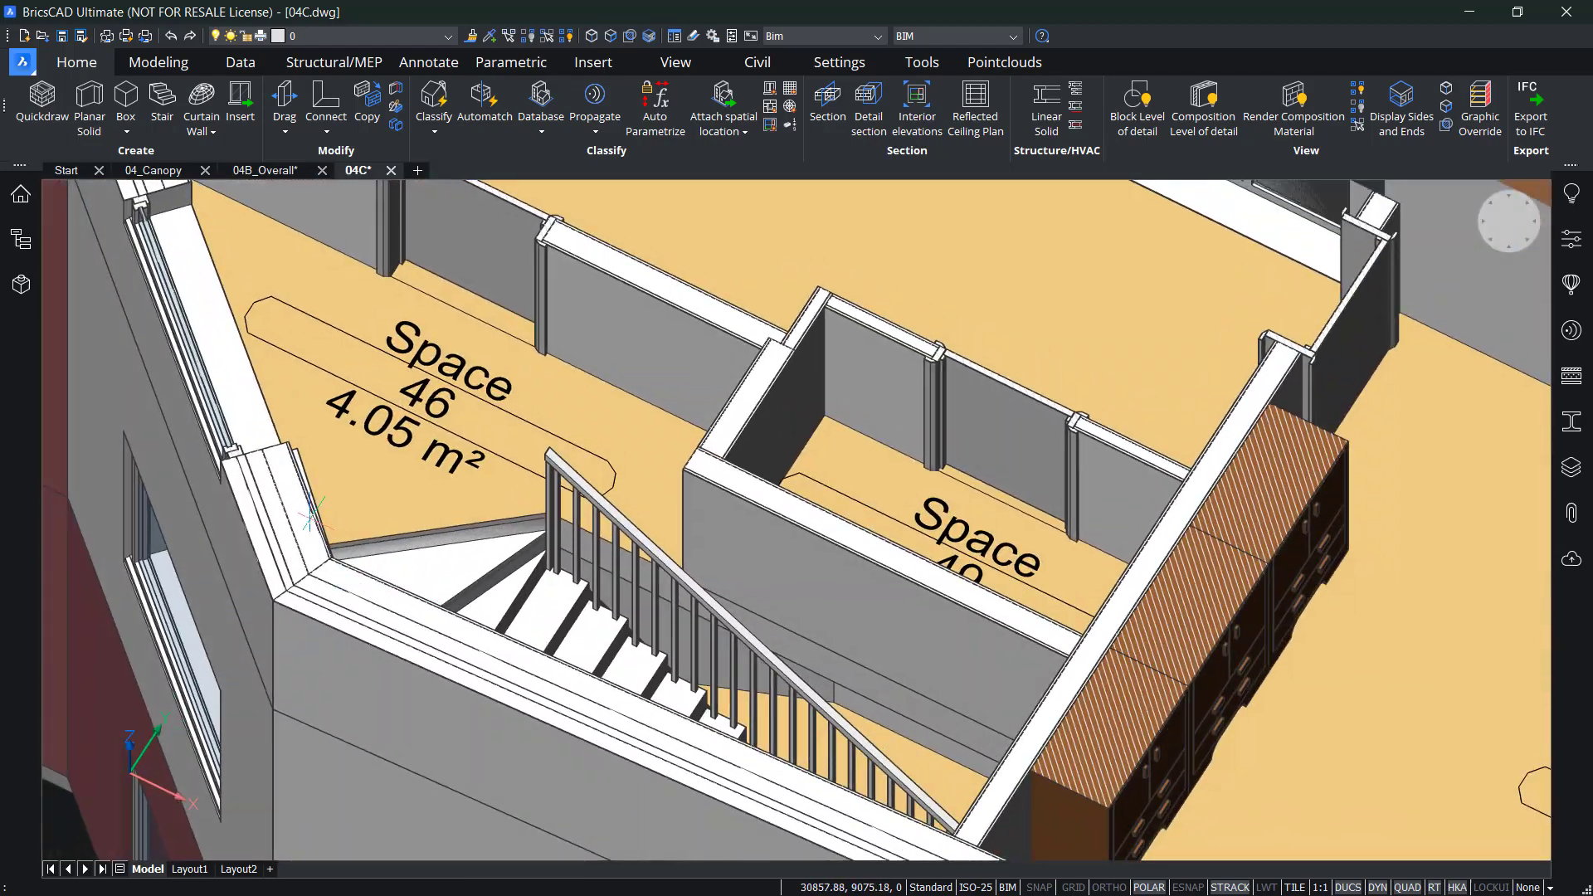
{"action": "scroll", "coordinate": [797, 510], "scroll_direction": "down", "scroll_amount": 5}
{"action": "middle_click_drag", "start_coordinate": [945, 521], "coordinate": [940, 877]}
{"action": "middle_click_drag", "start_coordinate": [695, 420], "coordinate": [822, 464], "text": "shift"}
{"action": "scroll", "coordinate": [468, 549], "scroll_direction": "down", "scroll_amount": 10}
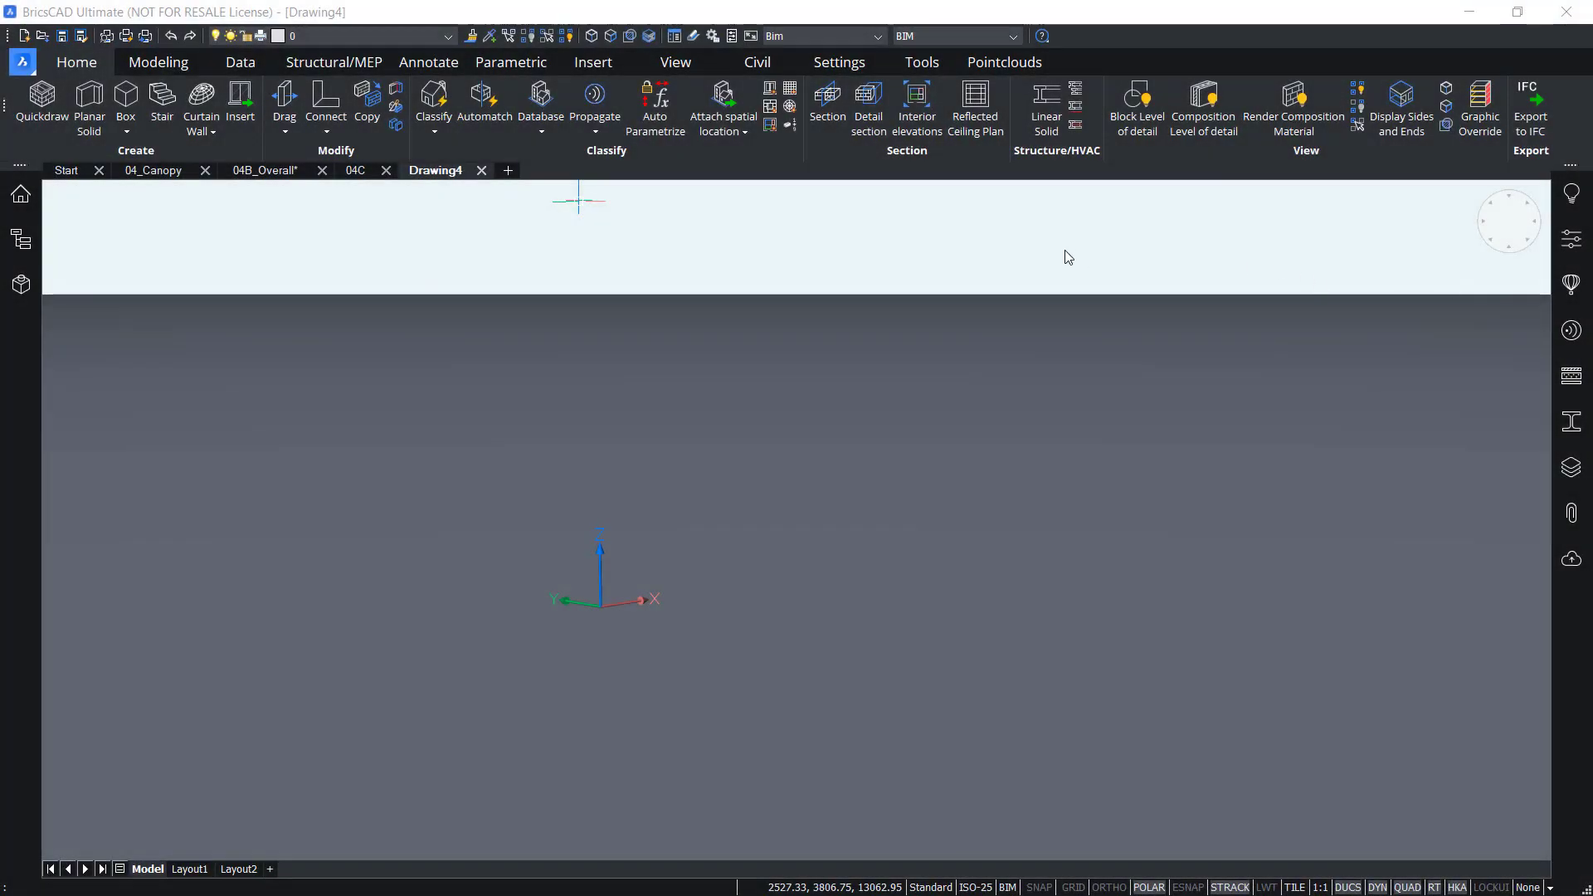
Step: Save the new drawing as 04D in the 04D folder of 04. Import models
{"action": "left_click", "coordinate": [982, 372]}
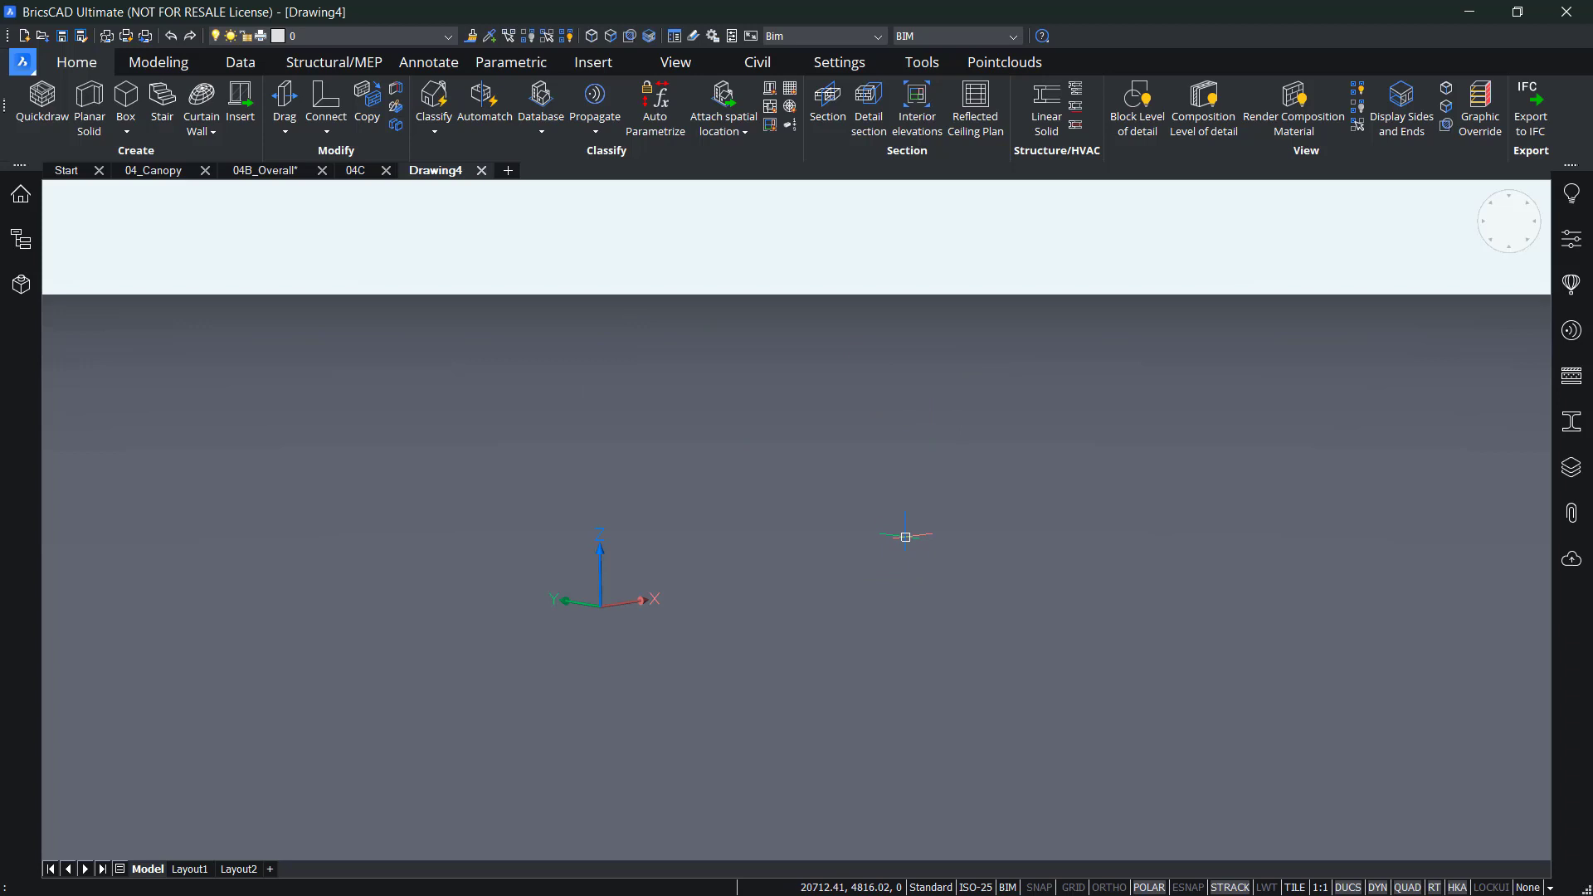
{"action": "key", "text": "ctrl+s"}
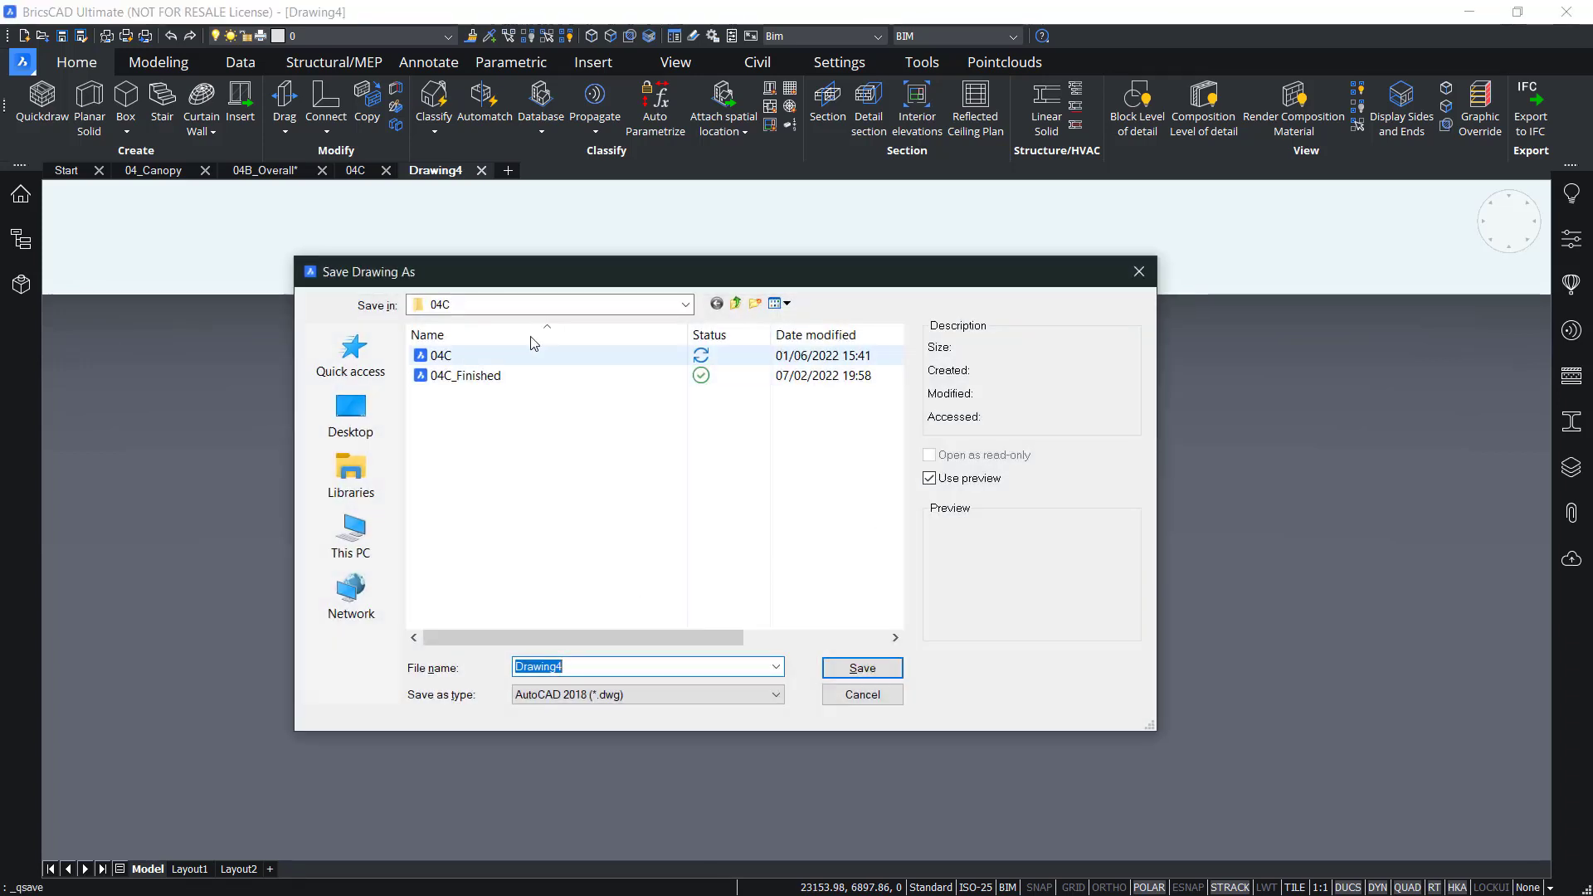
{"action": "left_click", "coordinate": [534, 307]}
{"action": "left_click", "coordinate": [497, 490]}
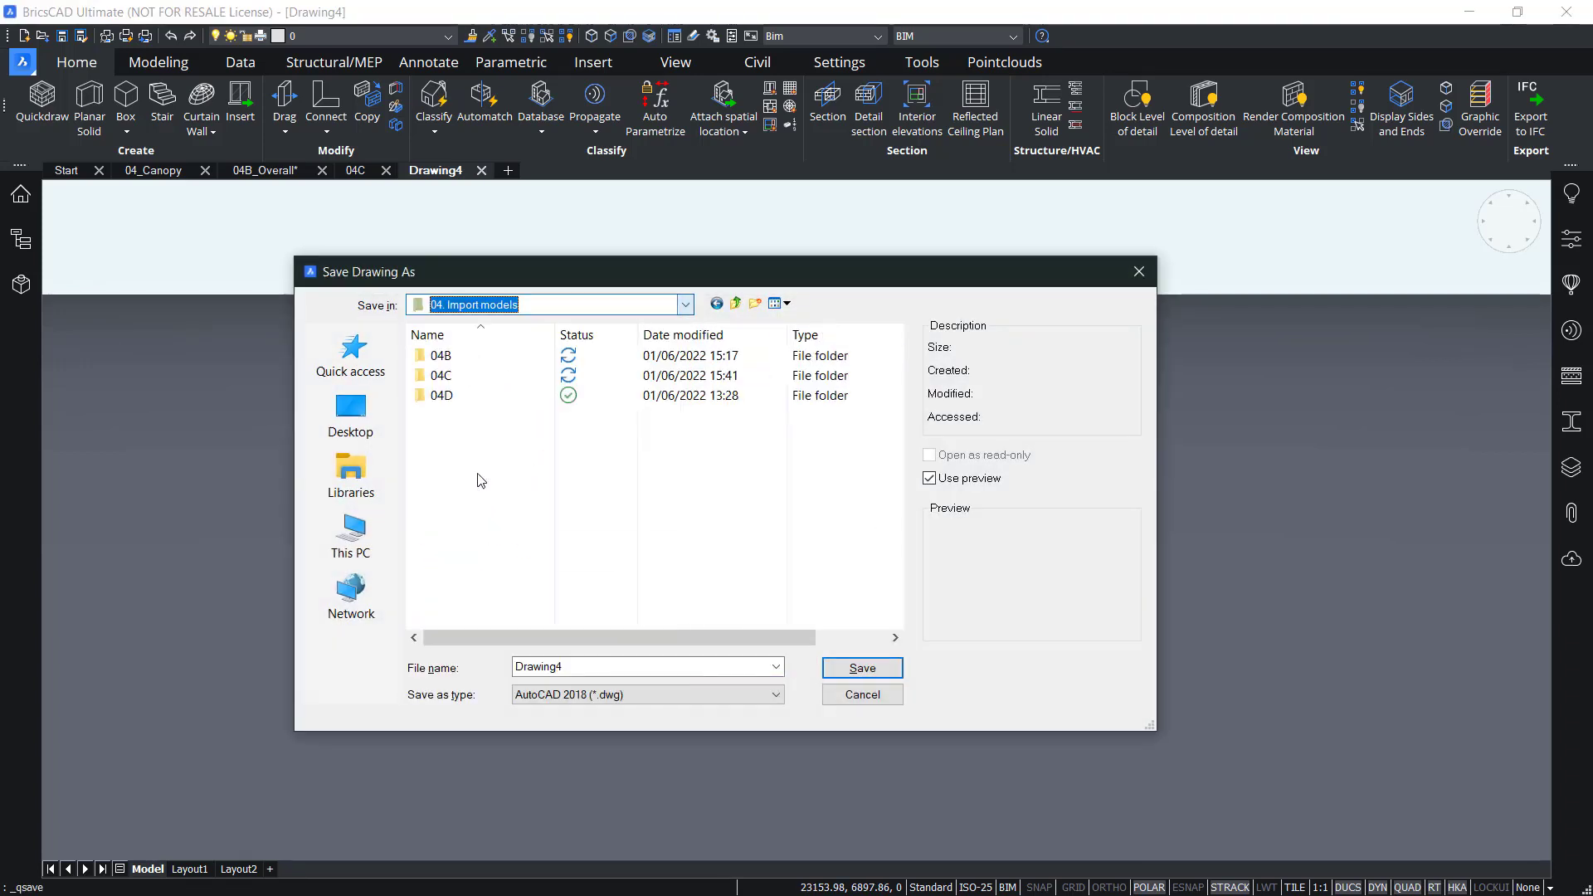
{"action": "double_click", "coordinate": [440, 396]}
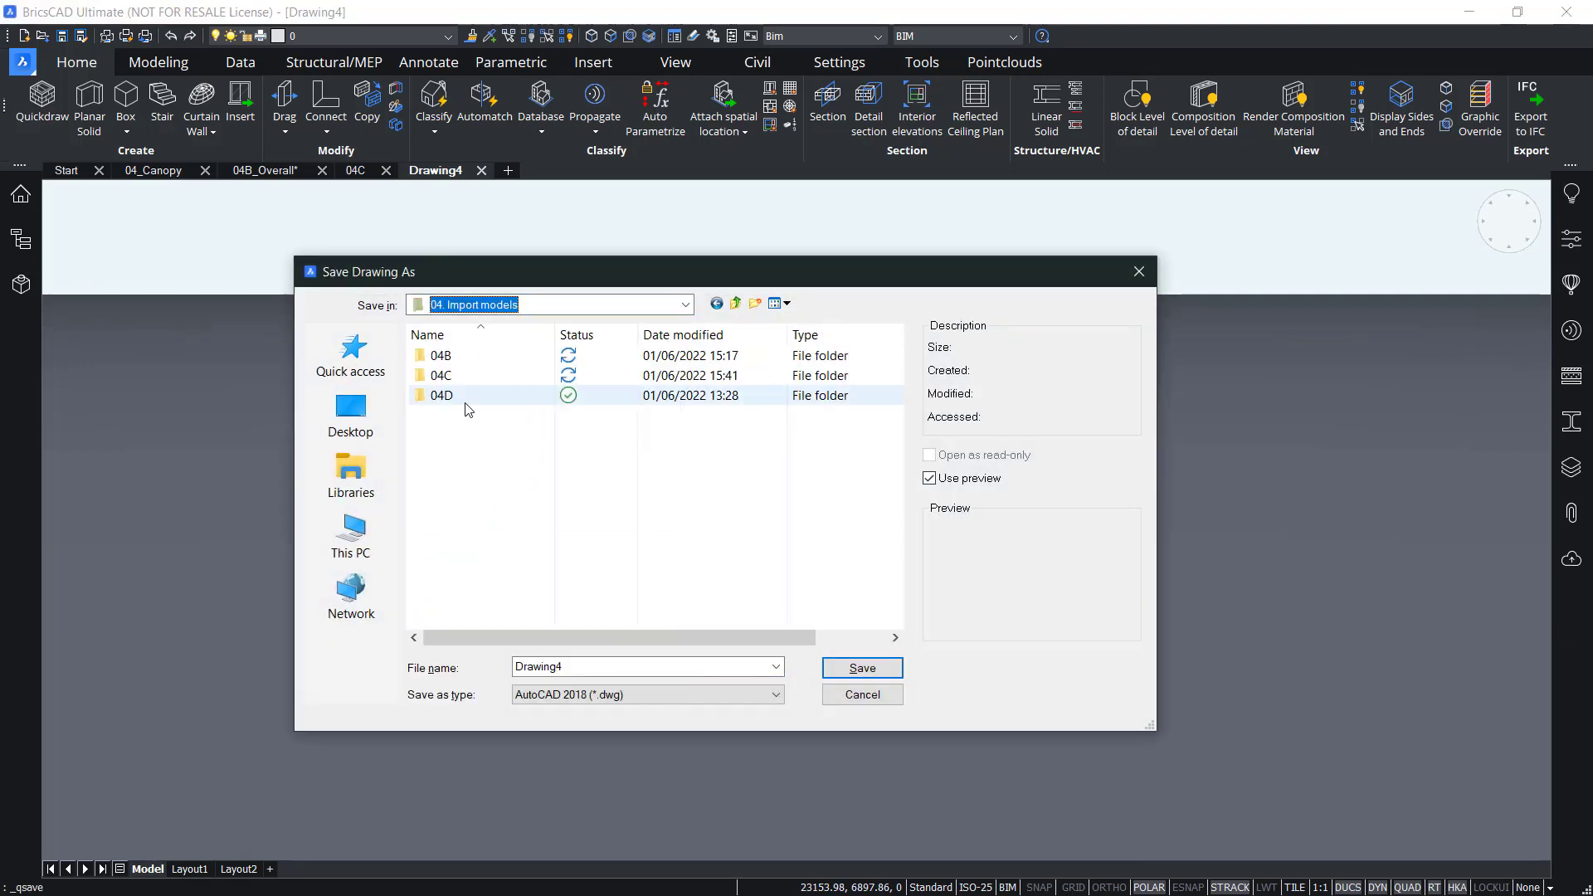
{"action": "double_click", "coordinate": [579, 664]}
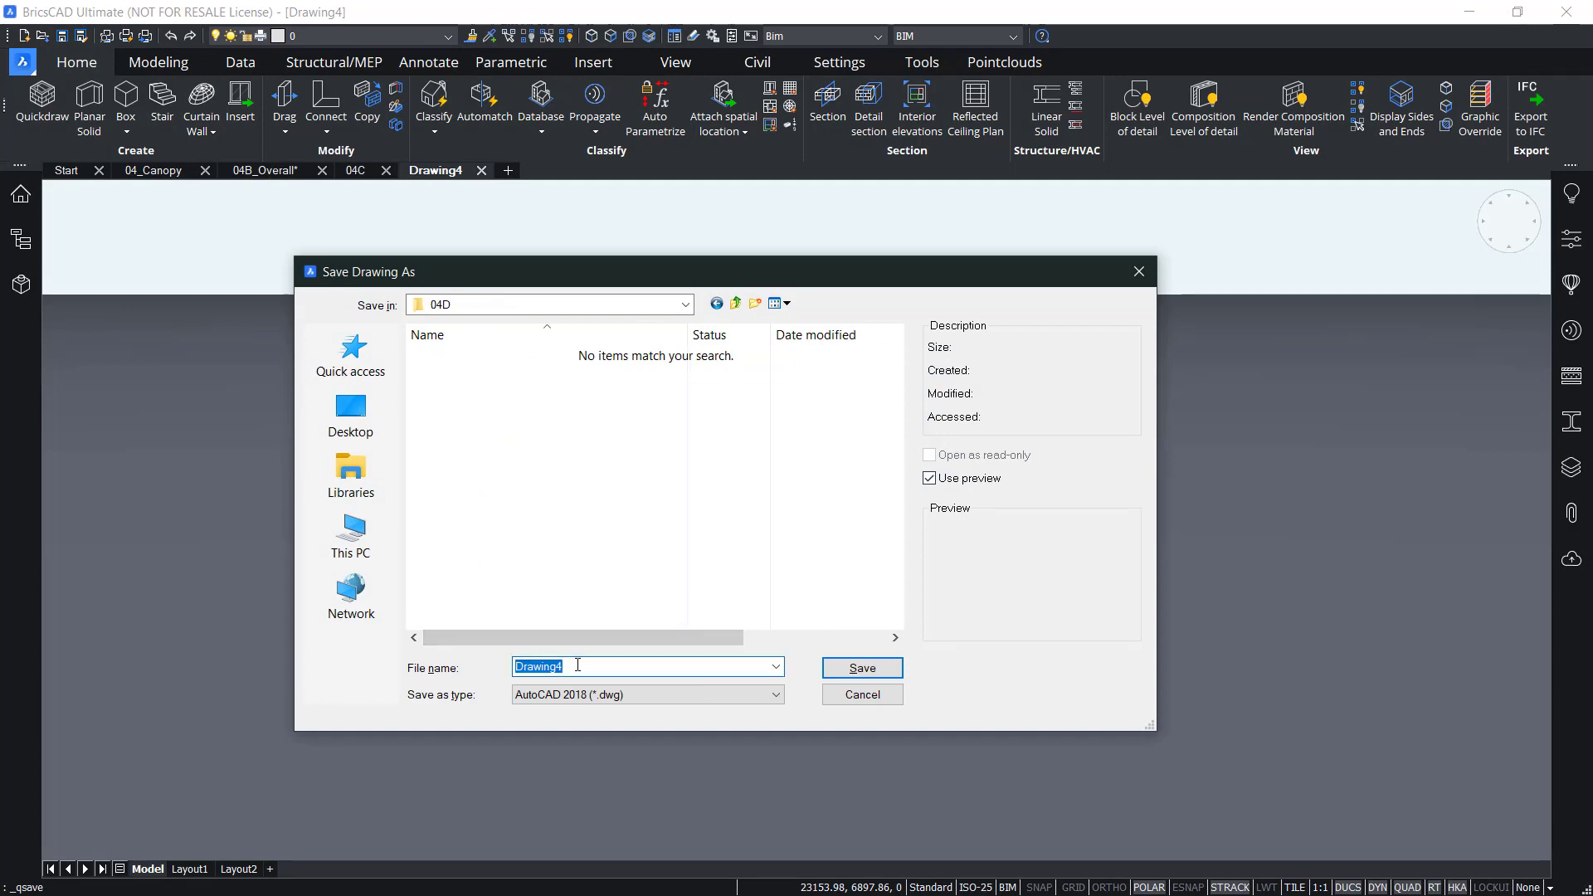
{"action": "type", "text": "04"}
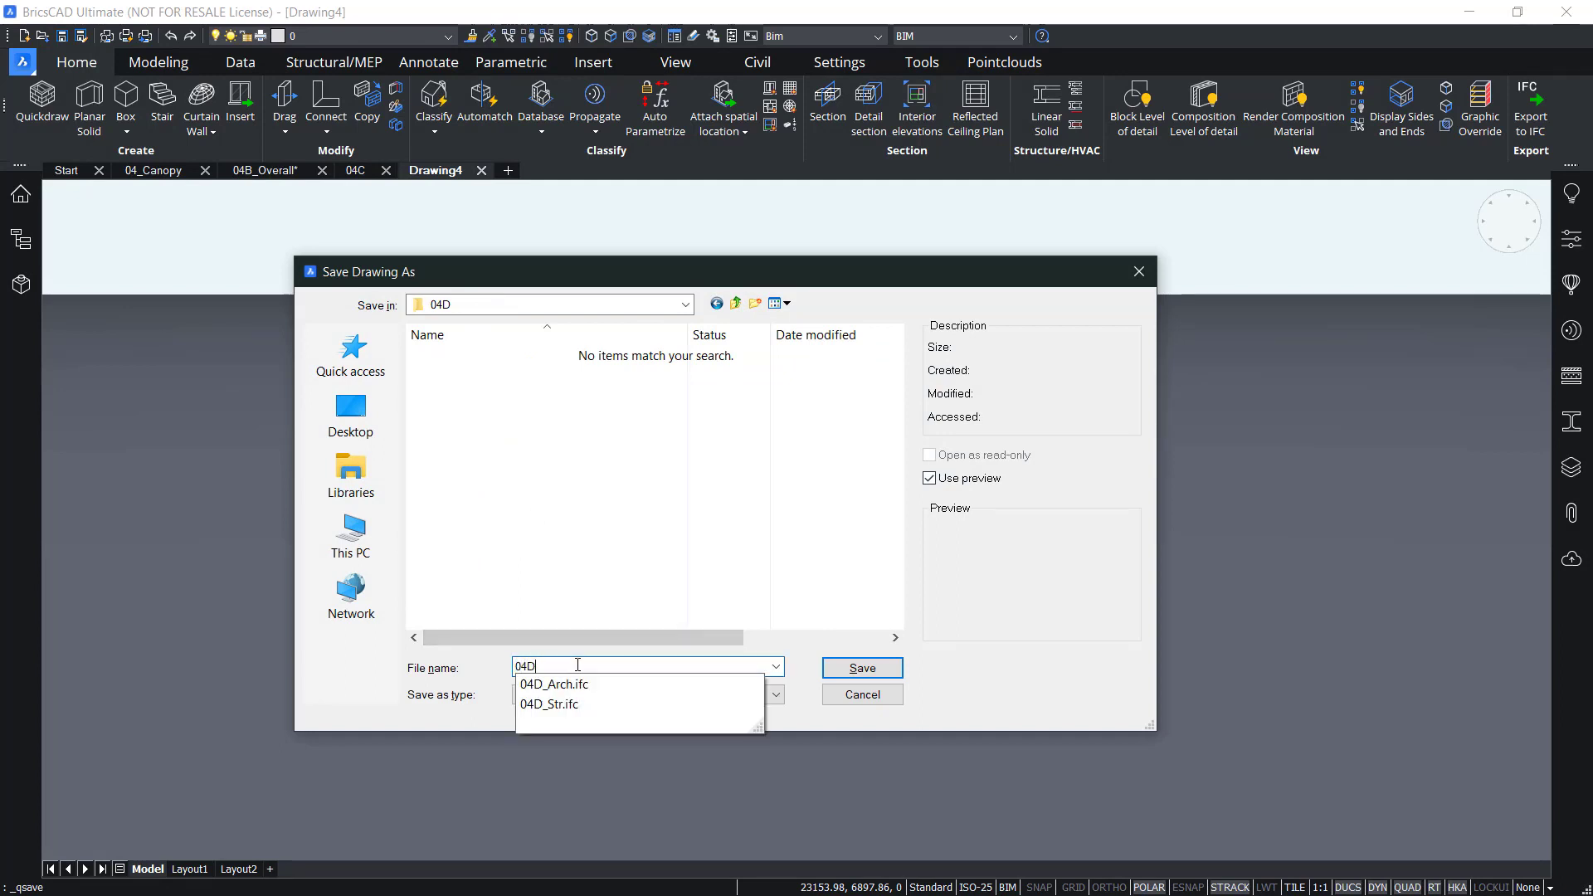
{"action": "type", "text": "D"}
{"action": "key", "text": "Return"}
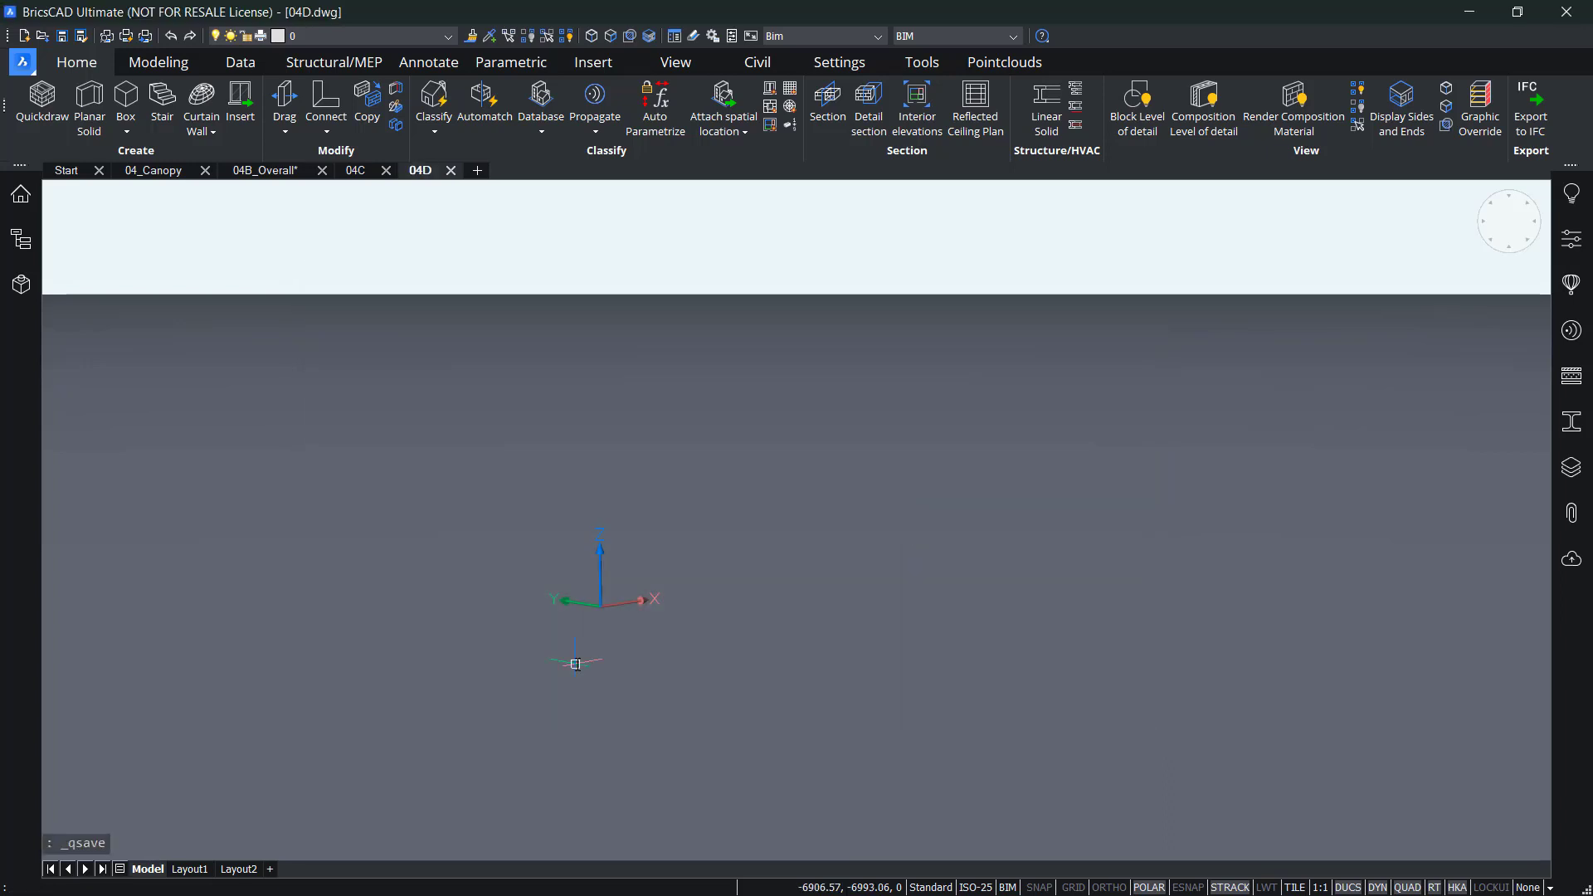
Step: Review the IFC import and export options in the BIM section of the program settings
{"action": "type", "text": "settings"}
{"action": "key", "text": "Return"}
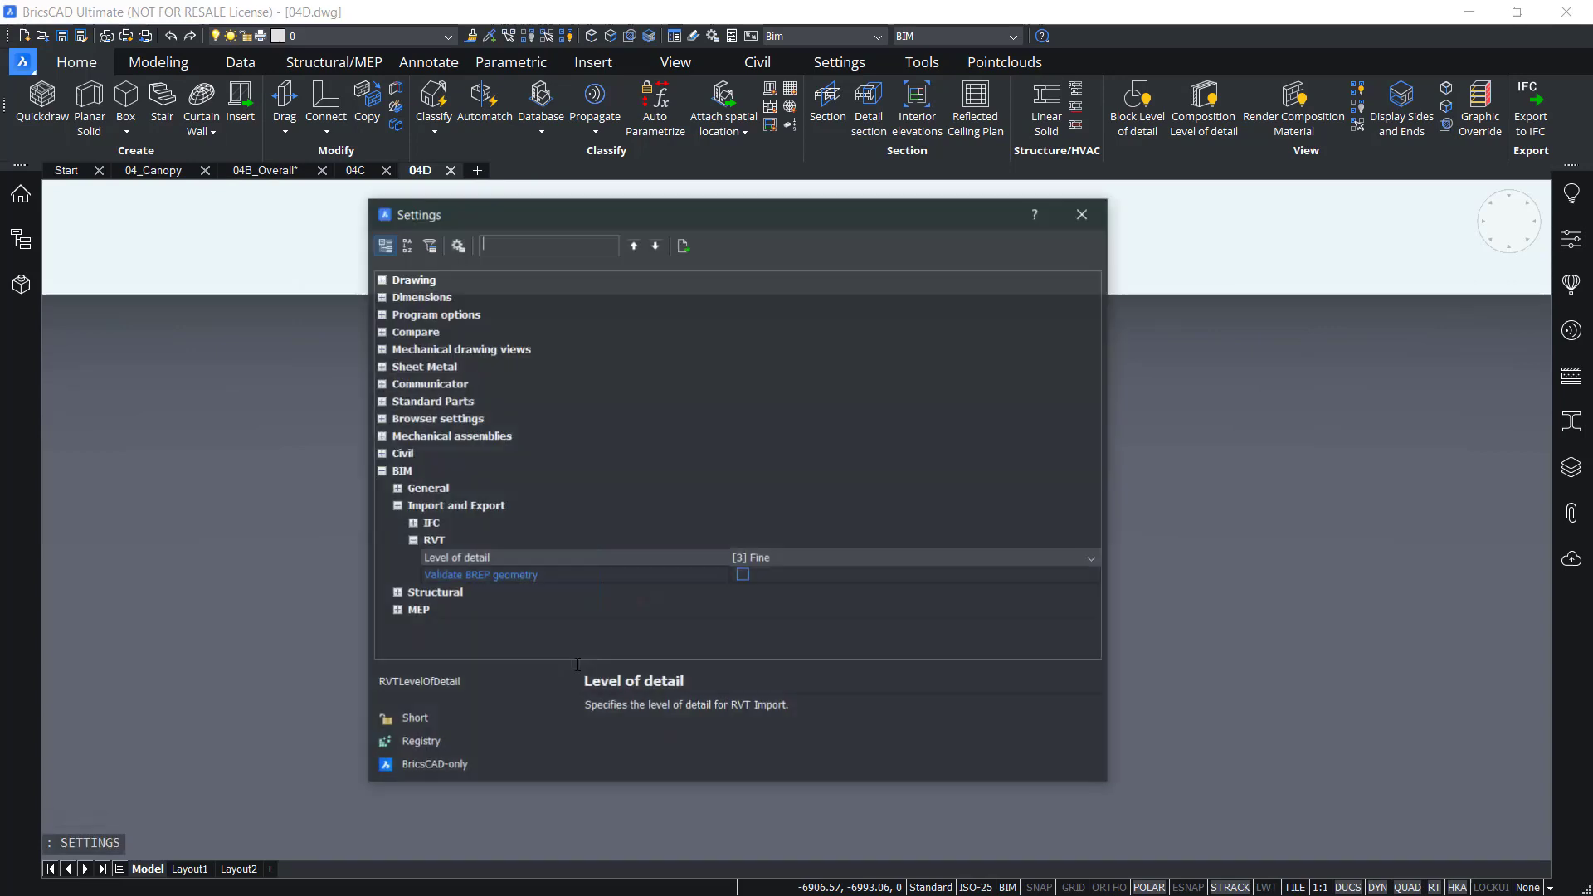
{"action": "left_click", "coordinate": [414, 540]}
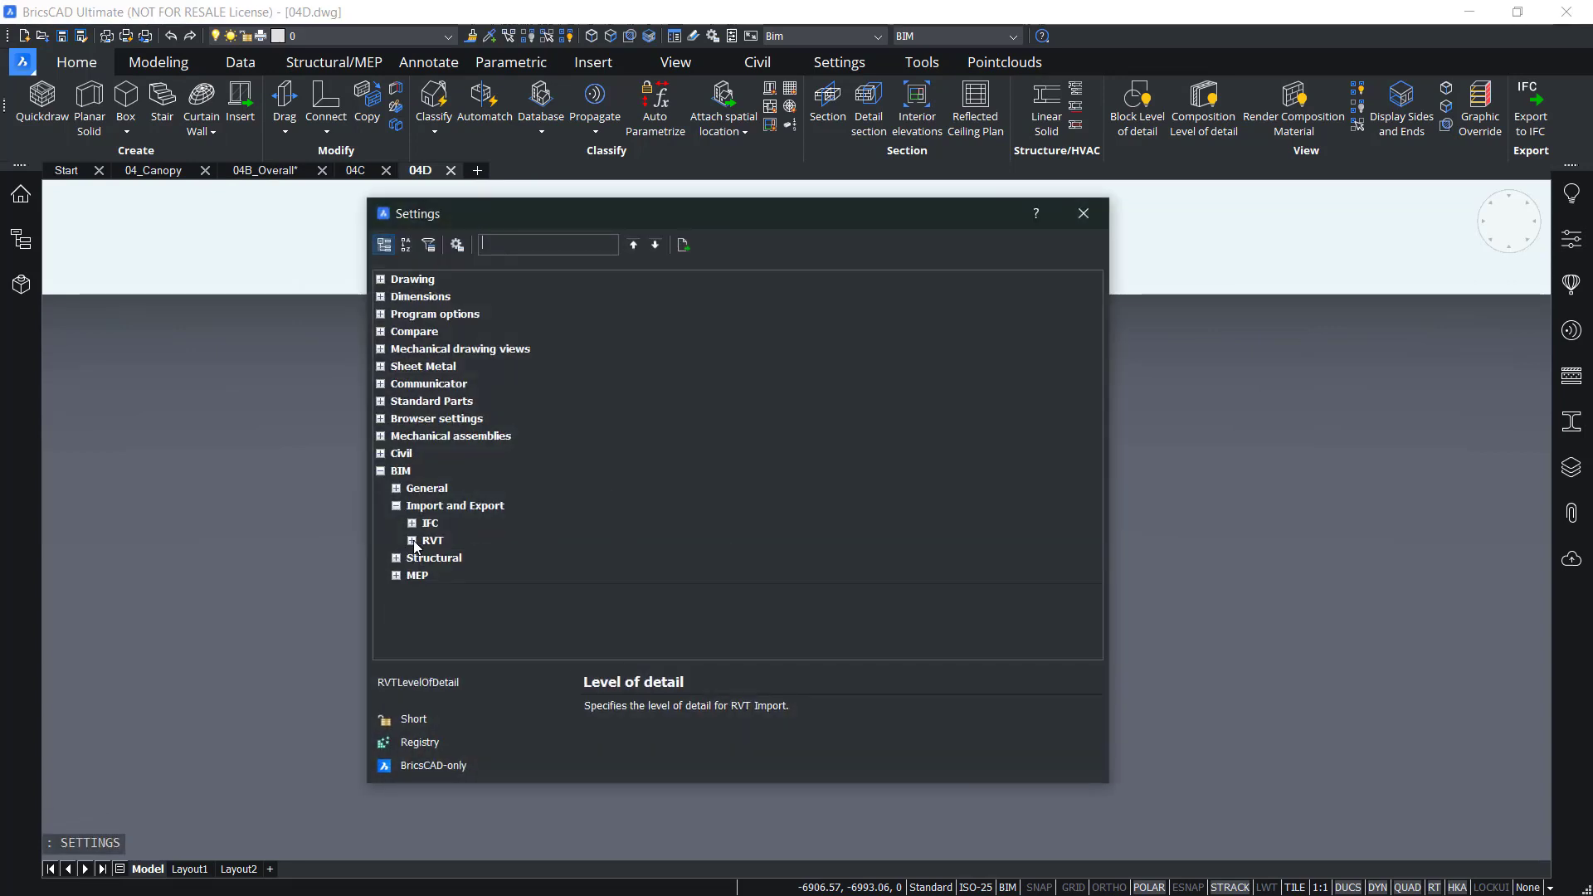
{"action": "left_click", "coordinate": [412, 524]}
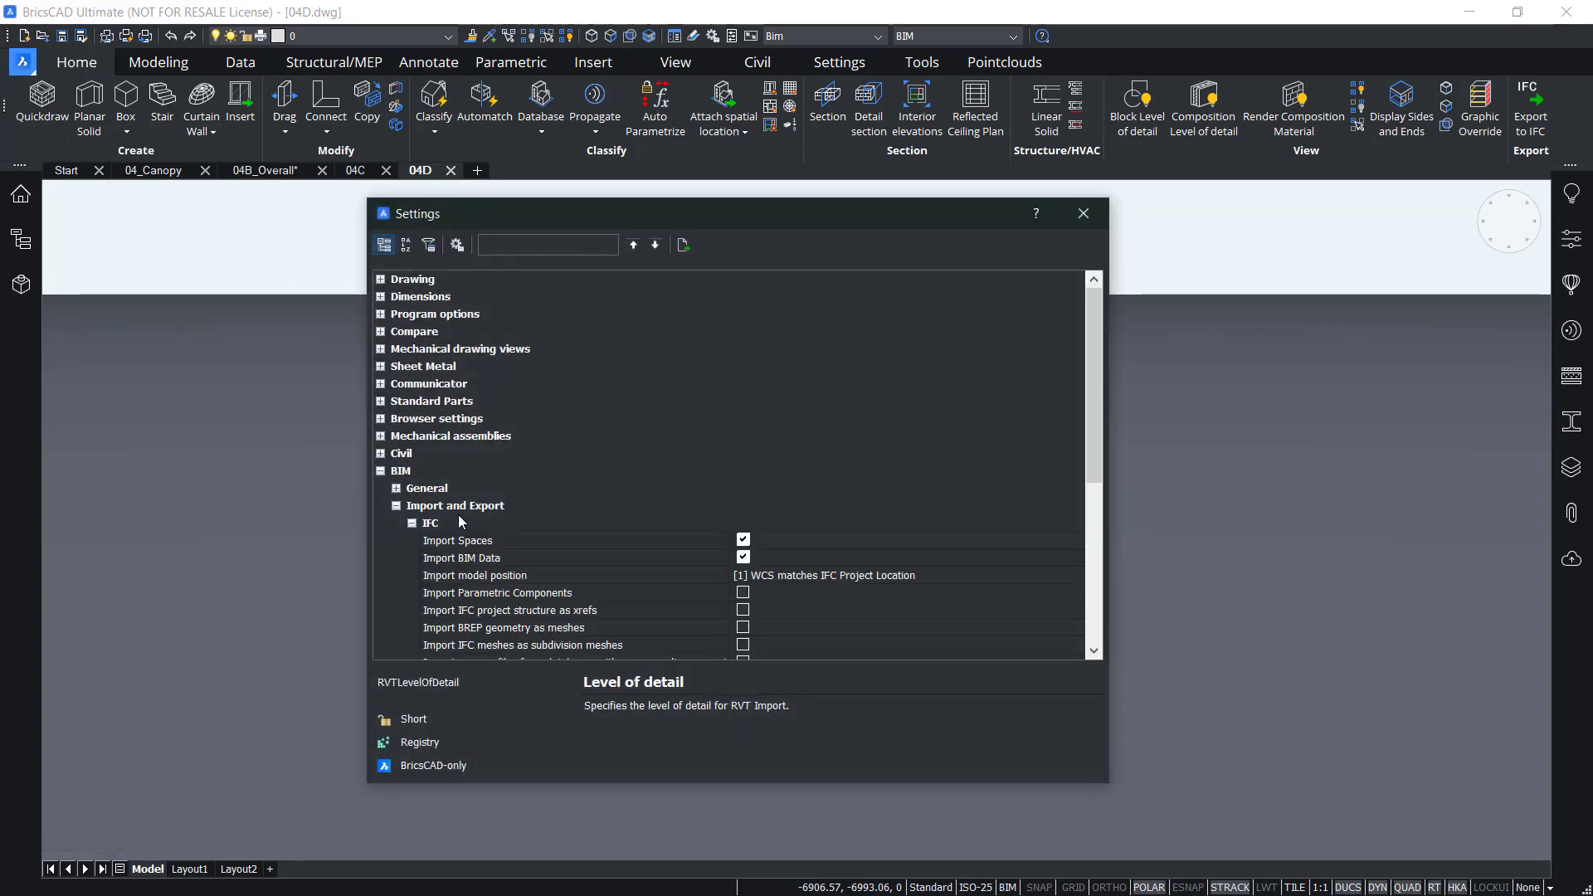
{"action": "scroll", "coordinate": [672, 524], "scroll_direction": "down", "scroll_amount": 5}
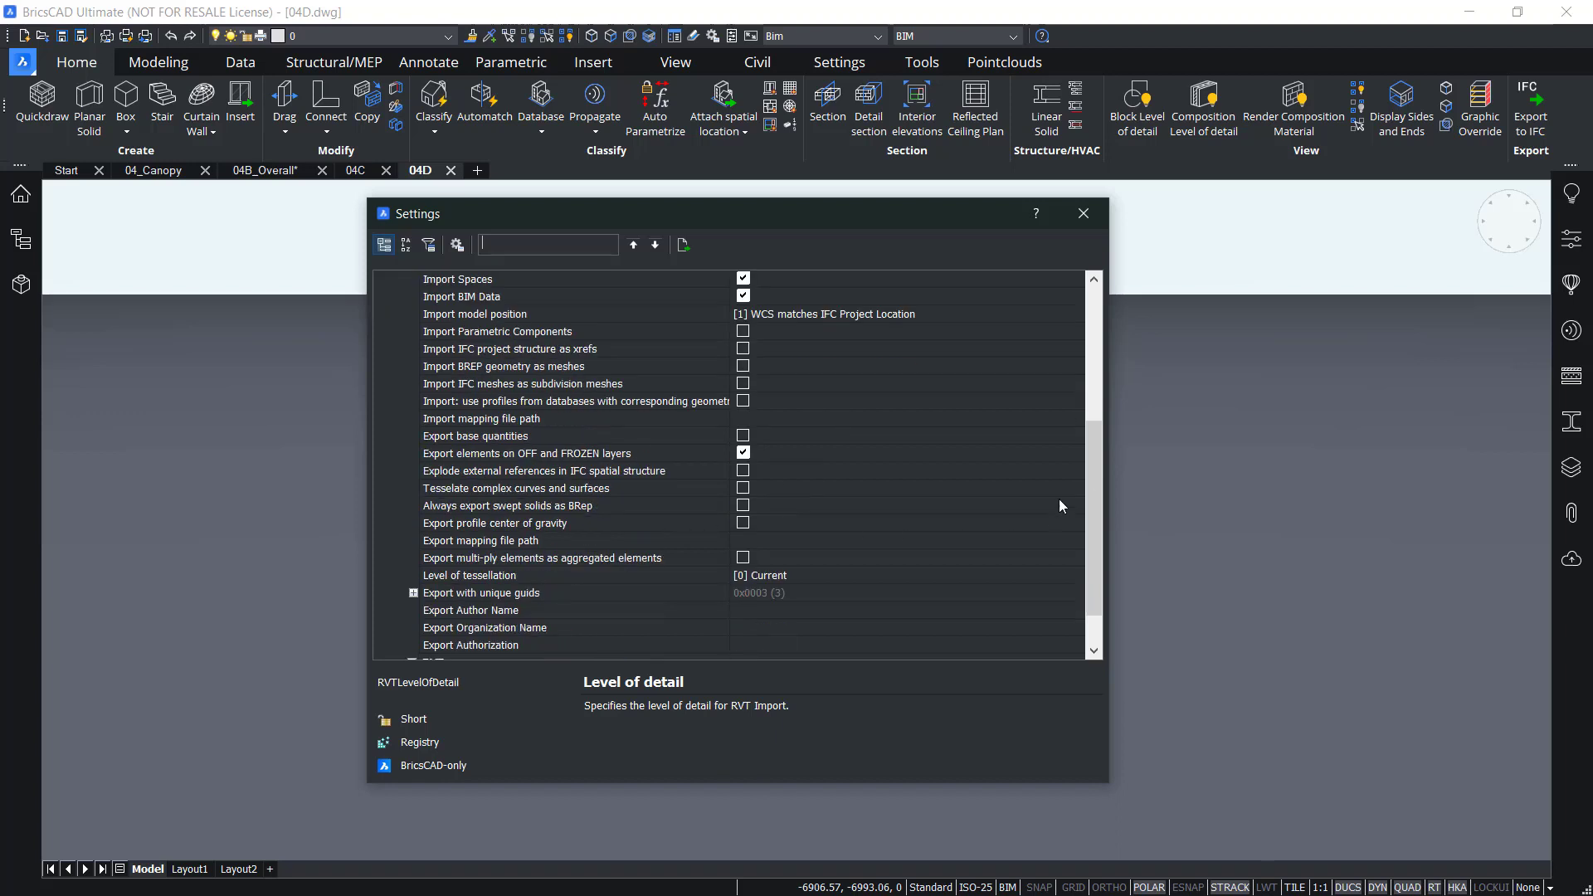
{"action": "scroll", "coordinate": [1079, 508], "scroll_direction": "down", "scroll_amount": 3}
{"action": "left_click_drag", "start_coordinate": [1109, 782], "coordinate": [1145, 825]}
{"action": "left_click_drag", "start_coordinate": [1133, 665], "coordinate": [1133, 631]}
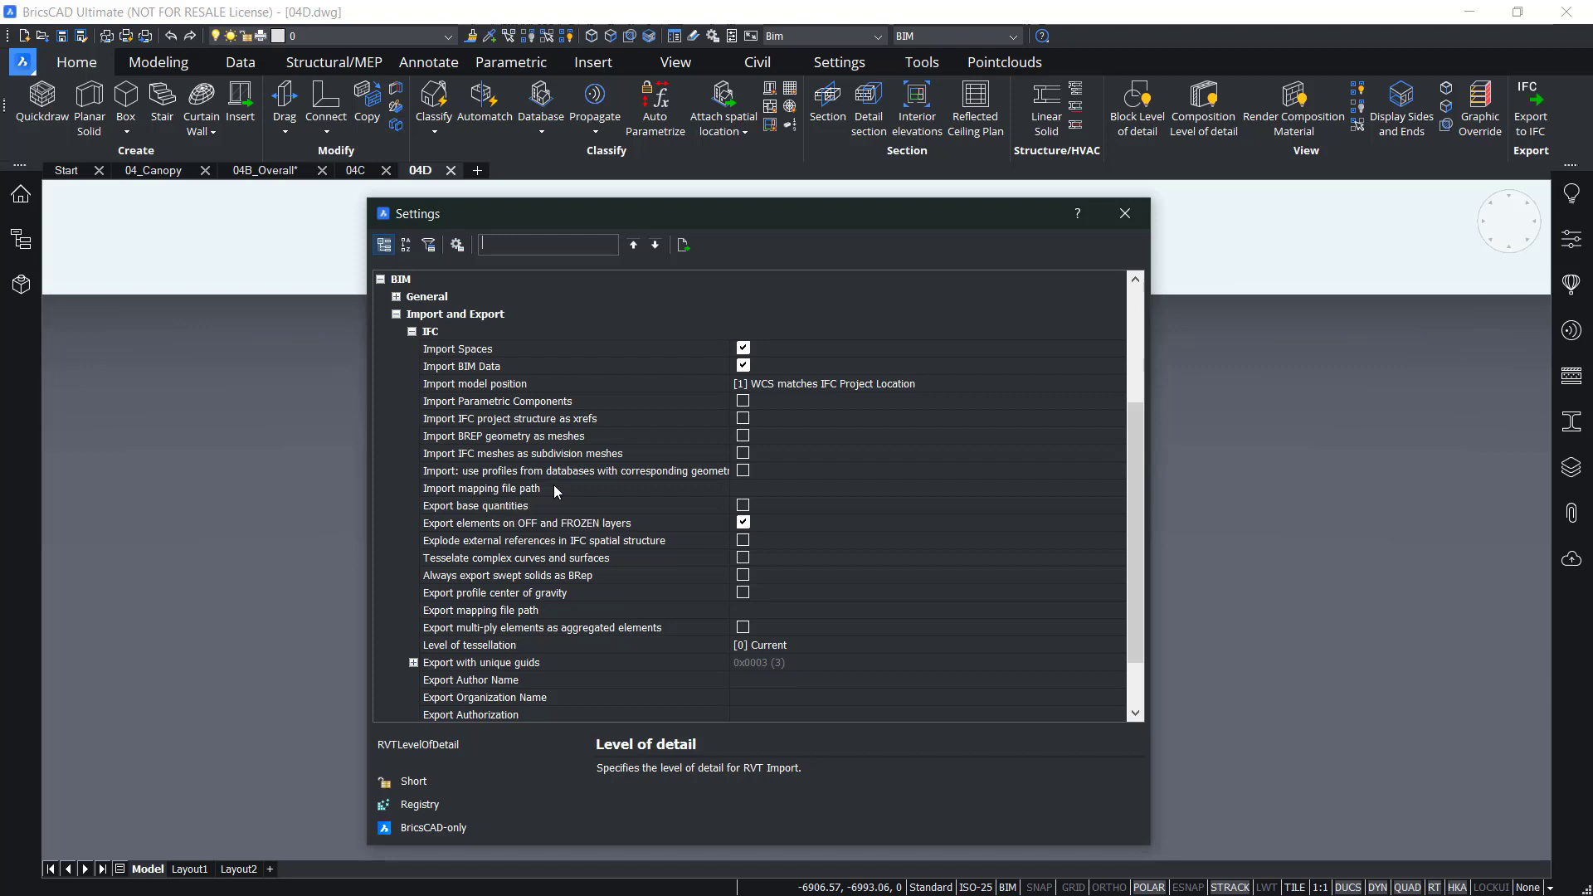
{"action": "scroll", "coordinate": [548, 416], "scroll_direction": "down", "scroll_amount": 1}
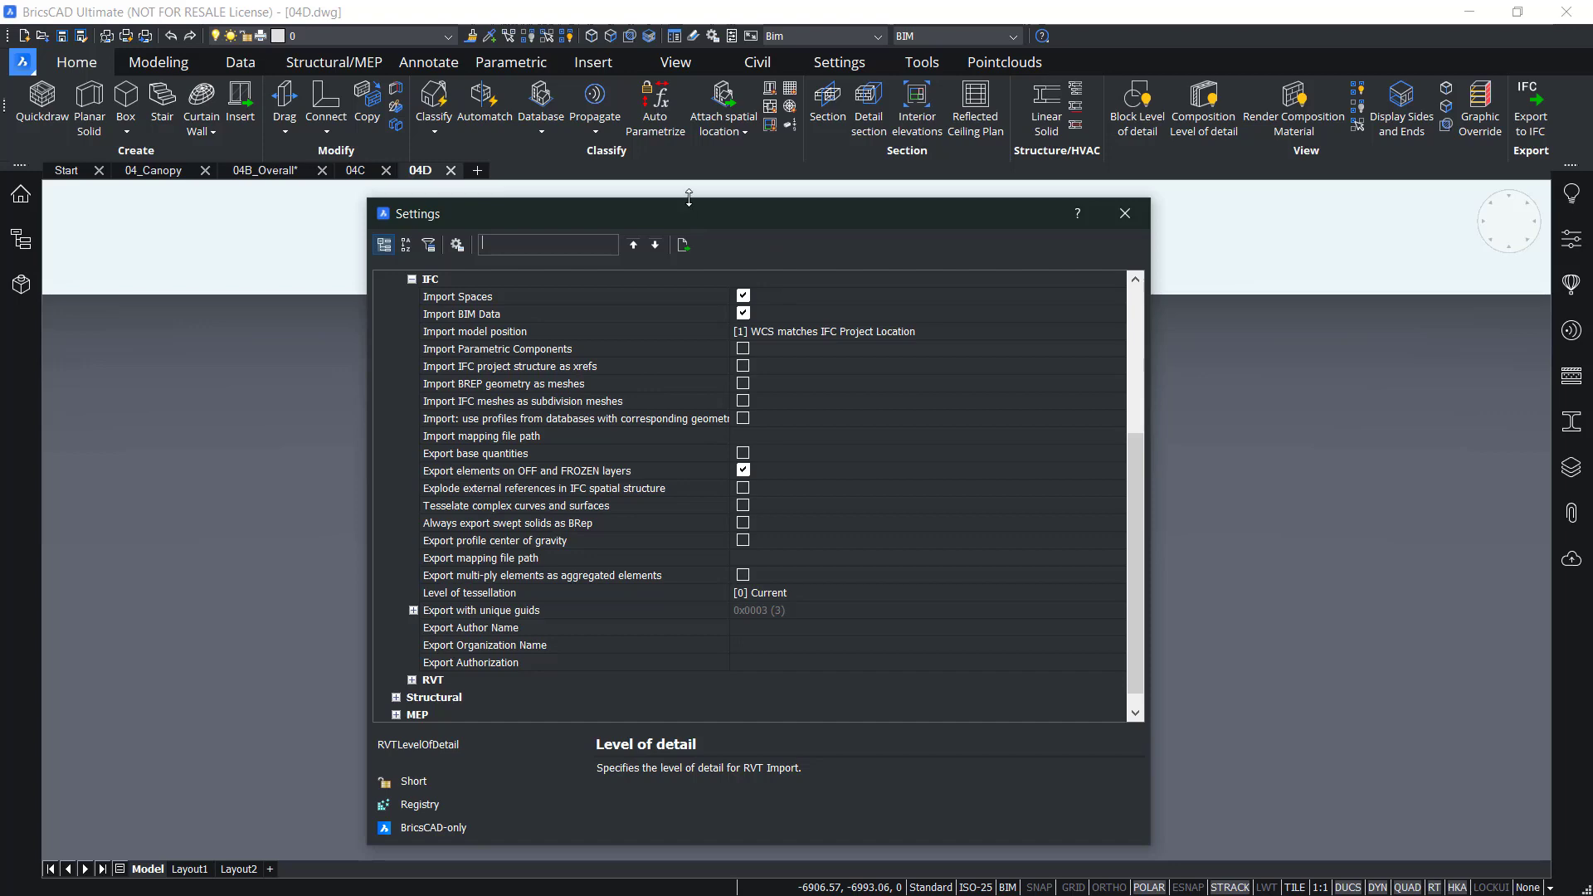
{"action": "left_click_drag", "start_coordinate": [688, 197], "coordinate": [687, 178]}
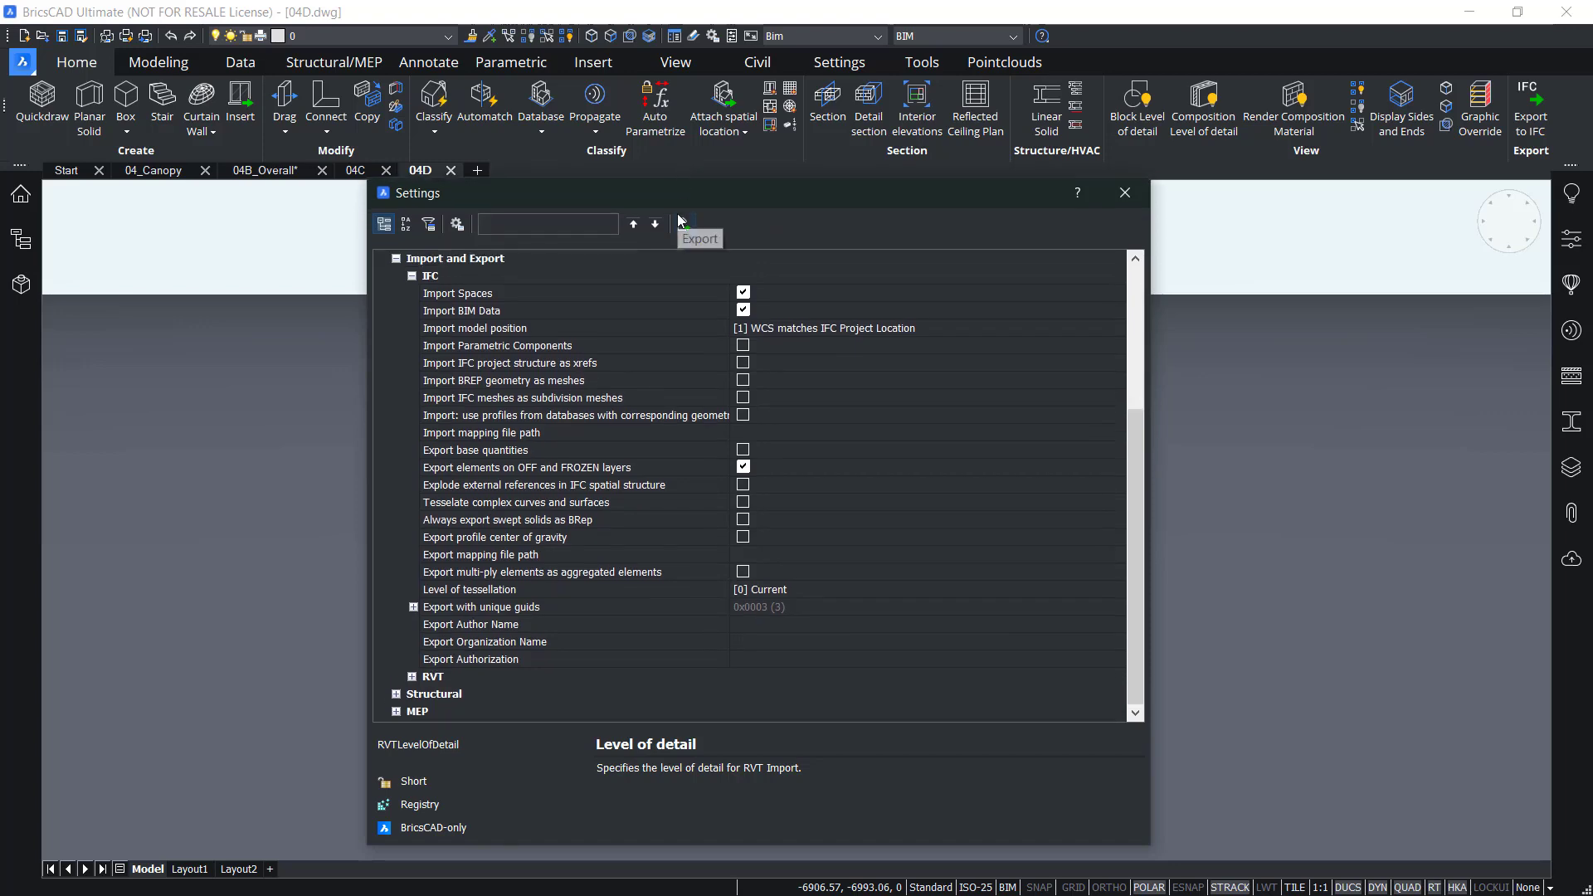
{"action": "left_click", "coordinate": [1127, 194]}
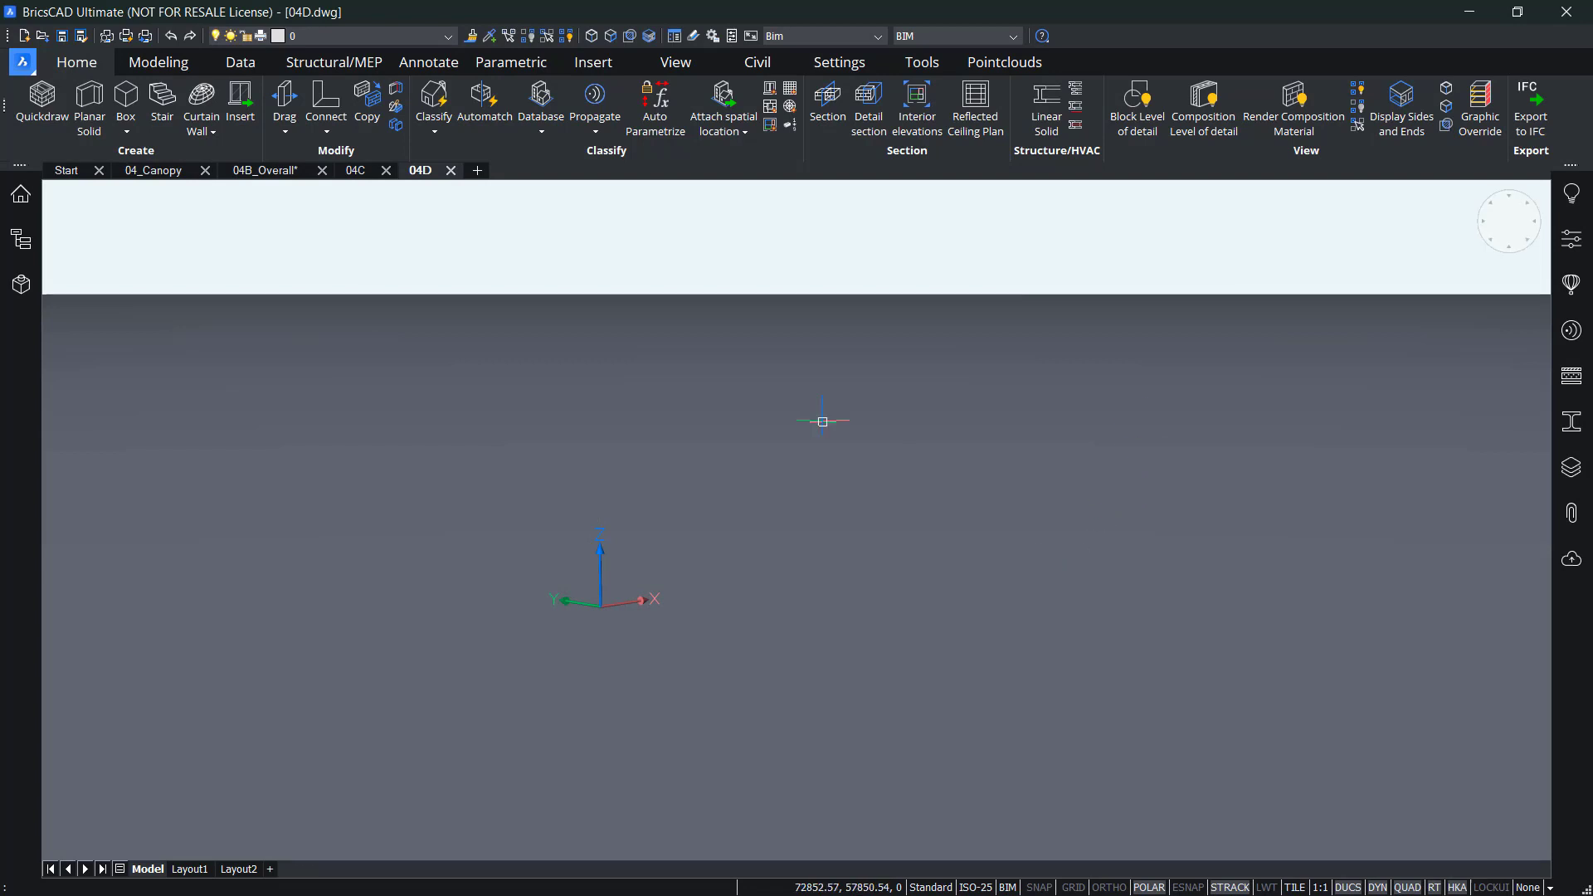
Step: Import the 04D_Arch IFC file from the 04D folder of 04. Import models
{"action": "left_click", "coordinate": [21, 62]}
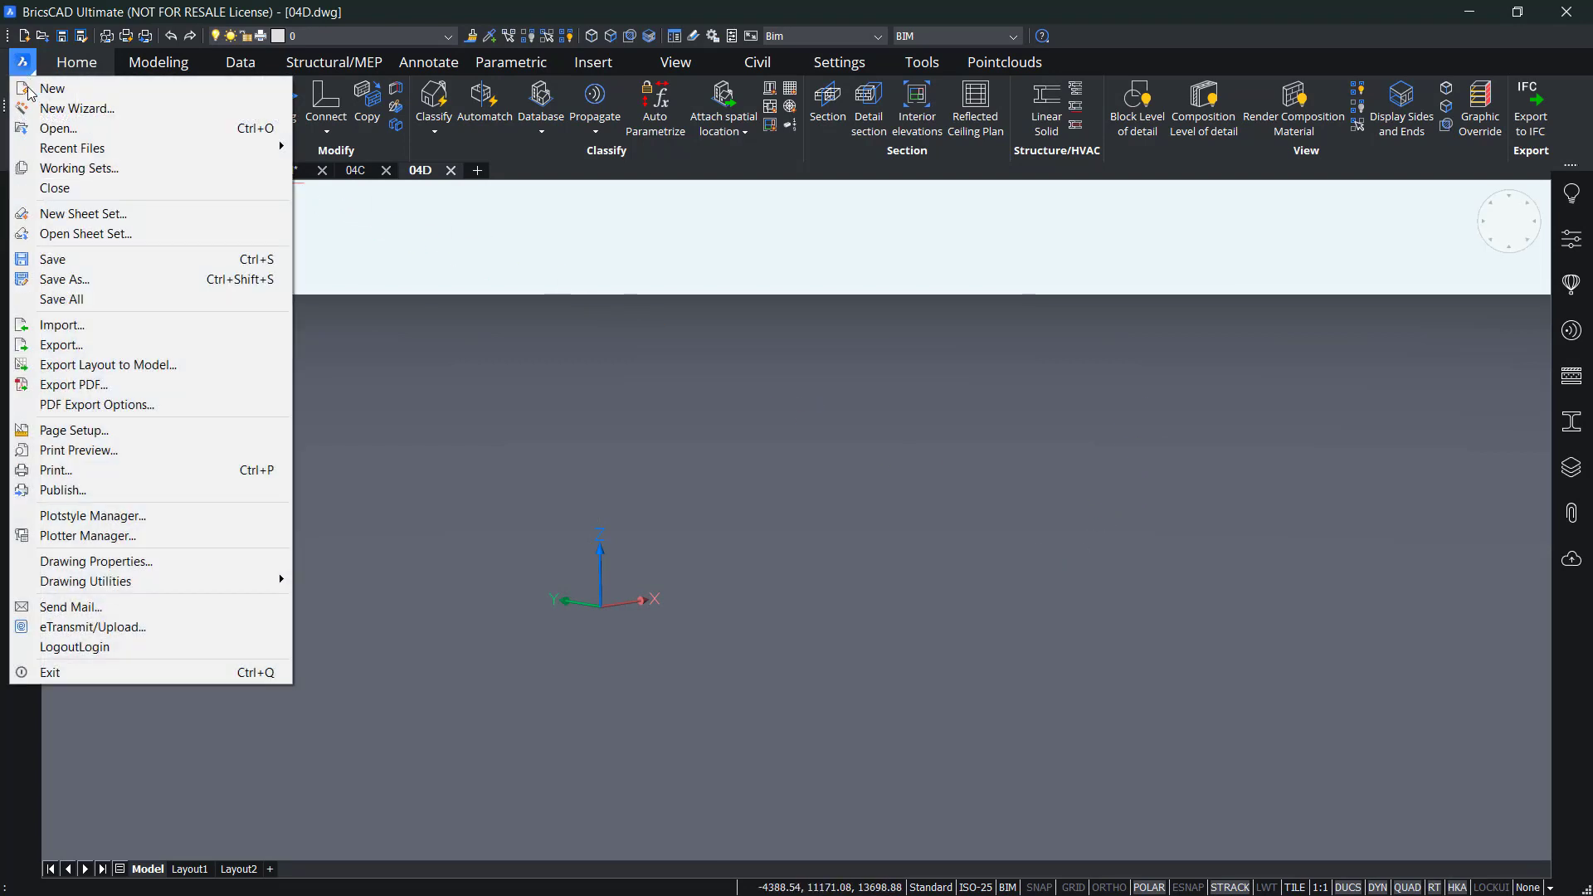
{"action": "left_click", "coordinate": [123, 330]}
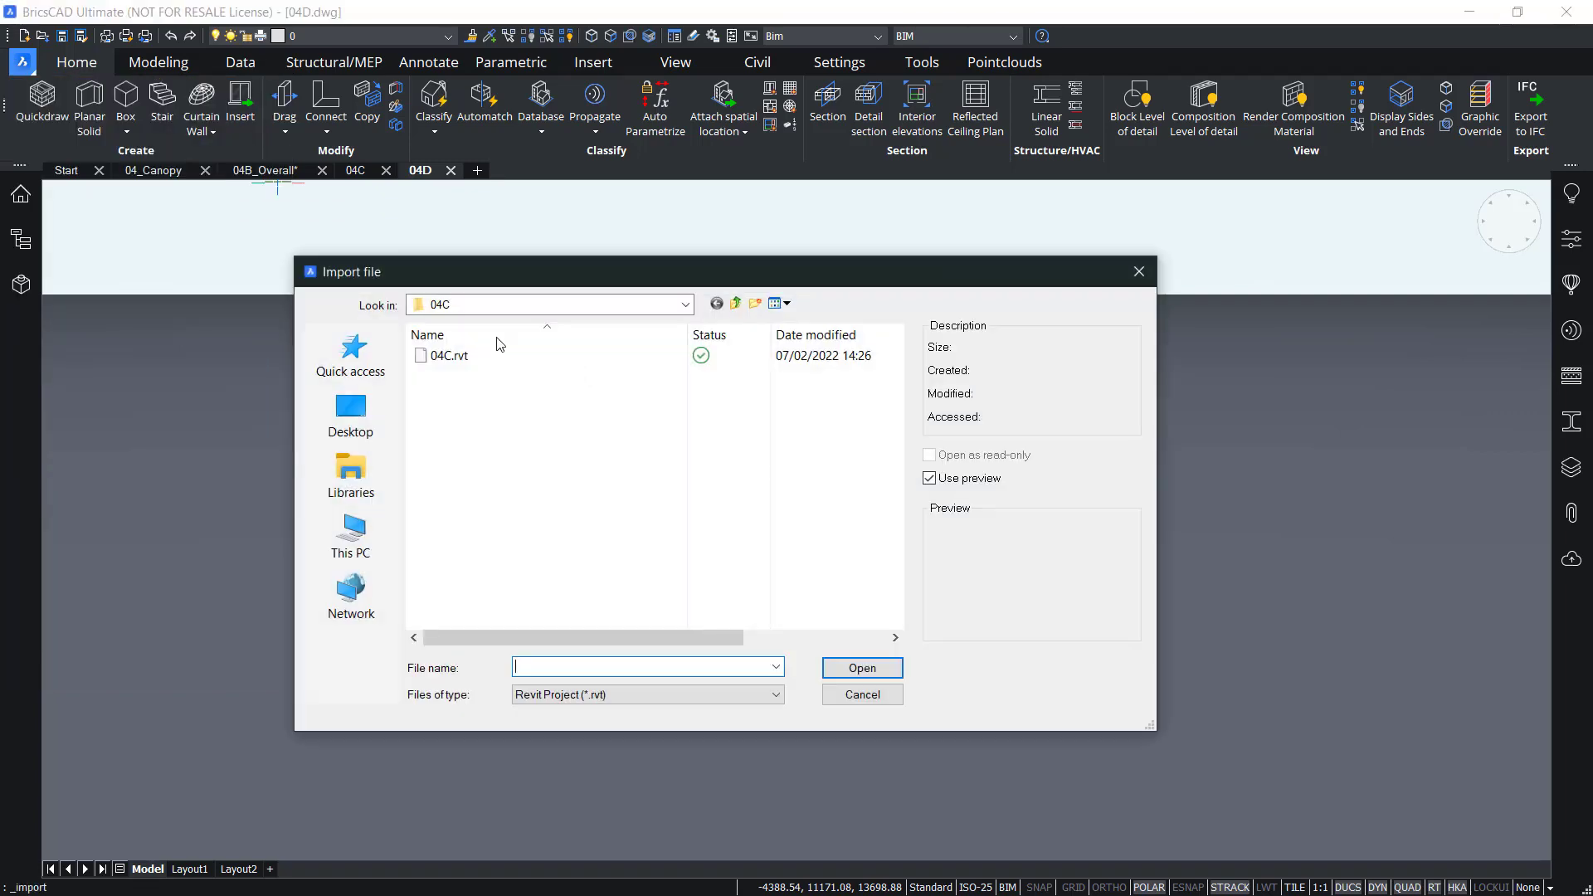
{"action": "left_click", "coordinate": [500, 305]}
{"action": "left_click", "coordinate": [477, 512]}
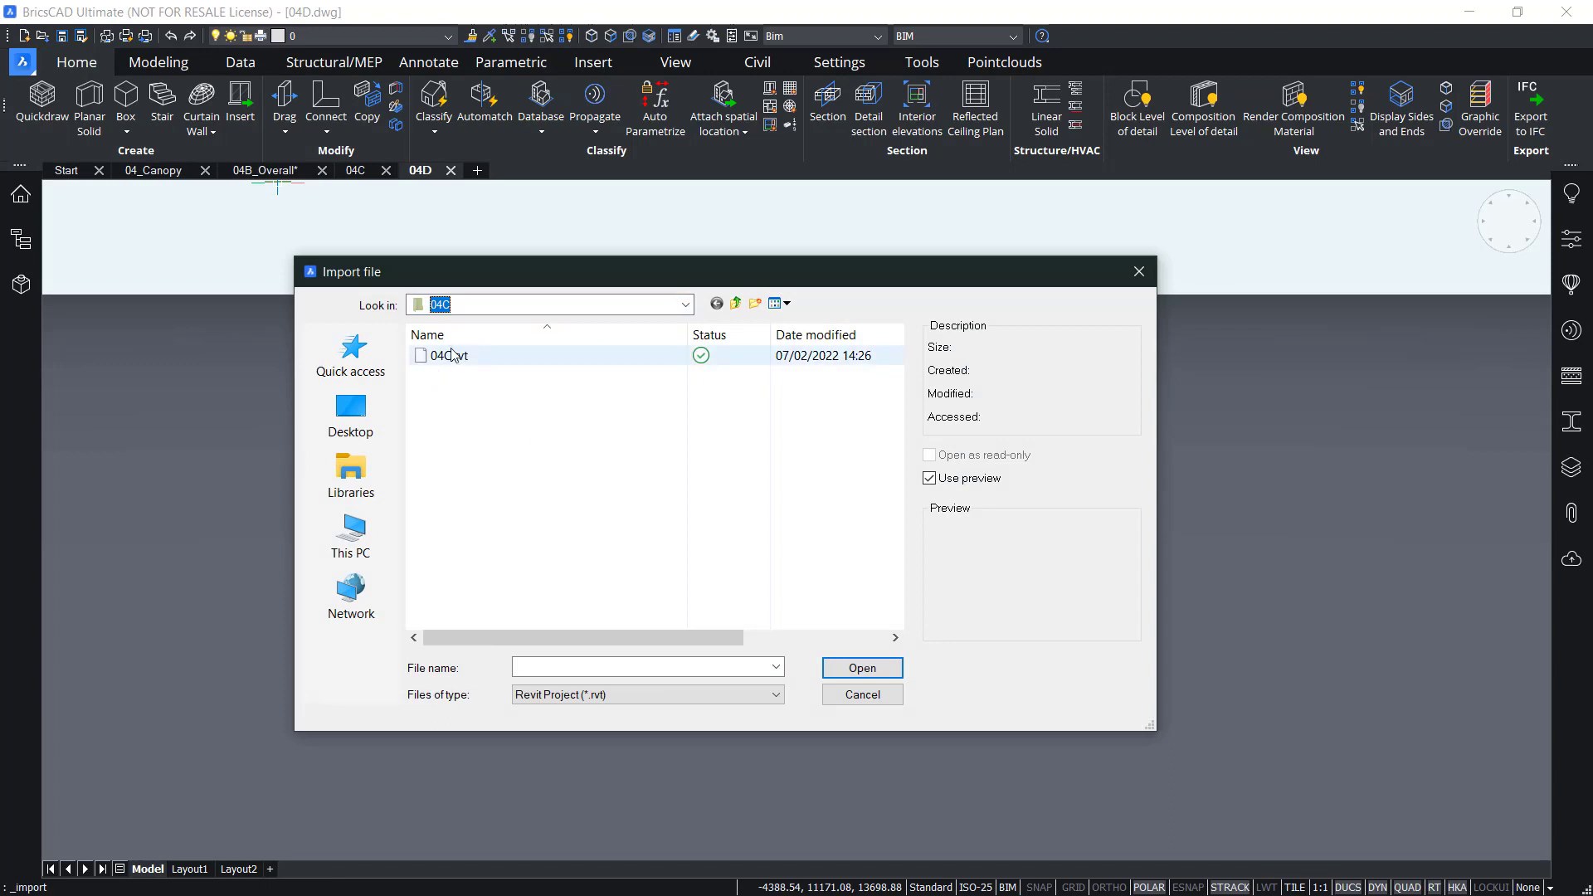
{"action": "left_click", "coordinate": [500, 306]}
{"action": "left_click", "coordinate": [490, 491]}
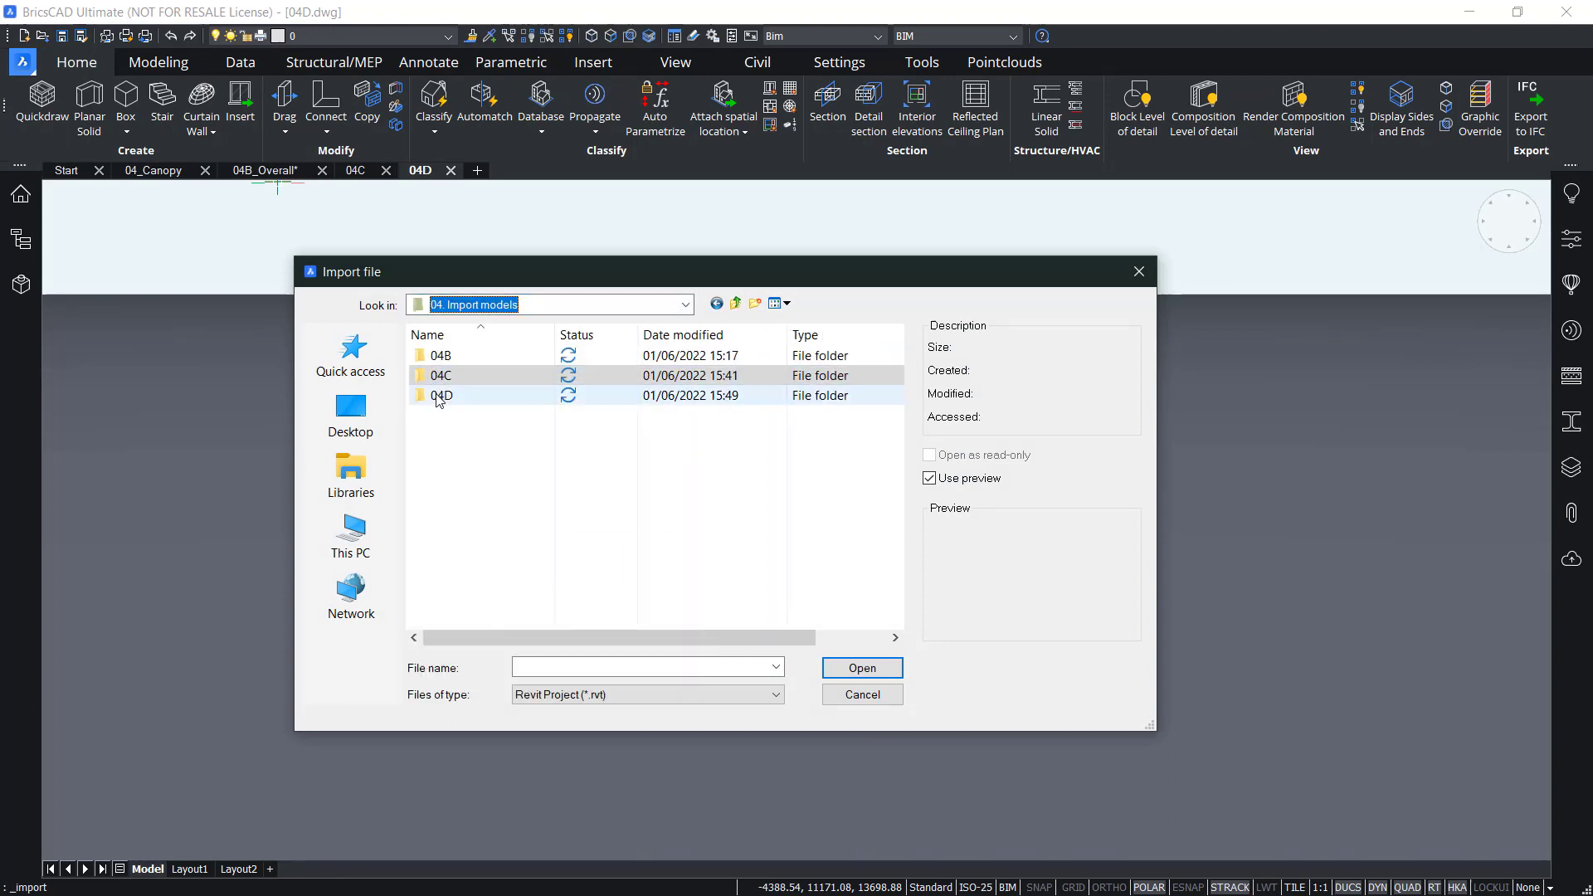
{"action": "double_click", "coordinate": [438, 397]}
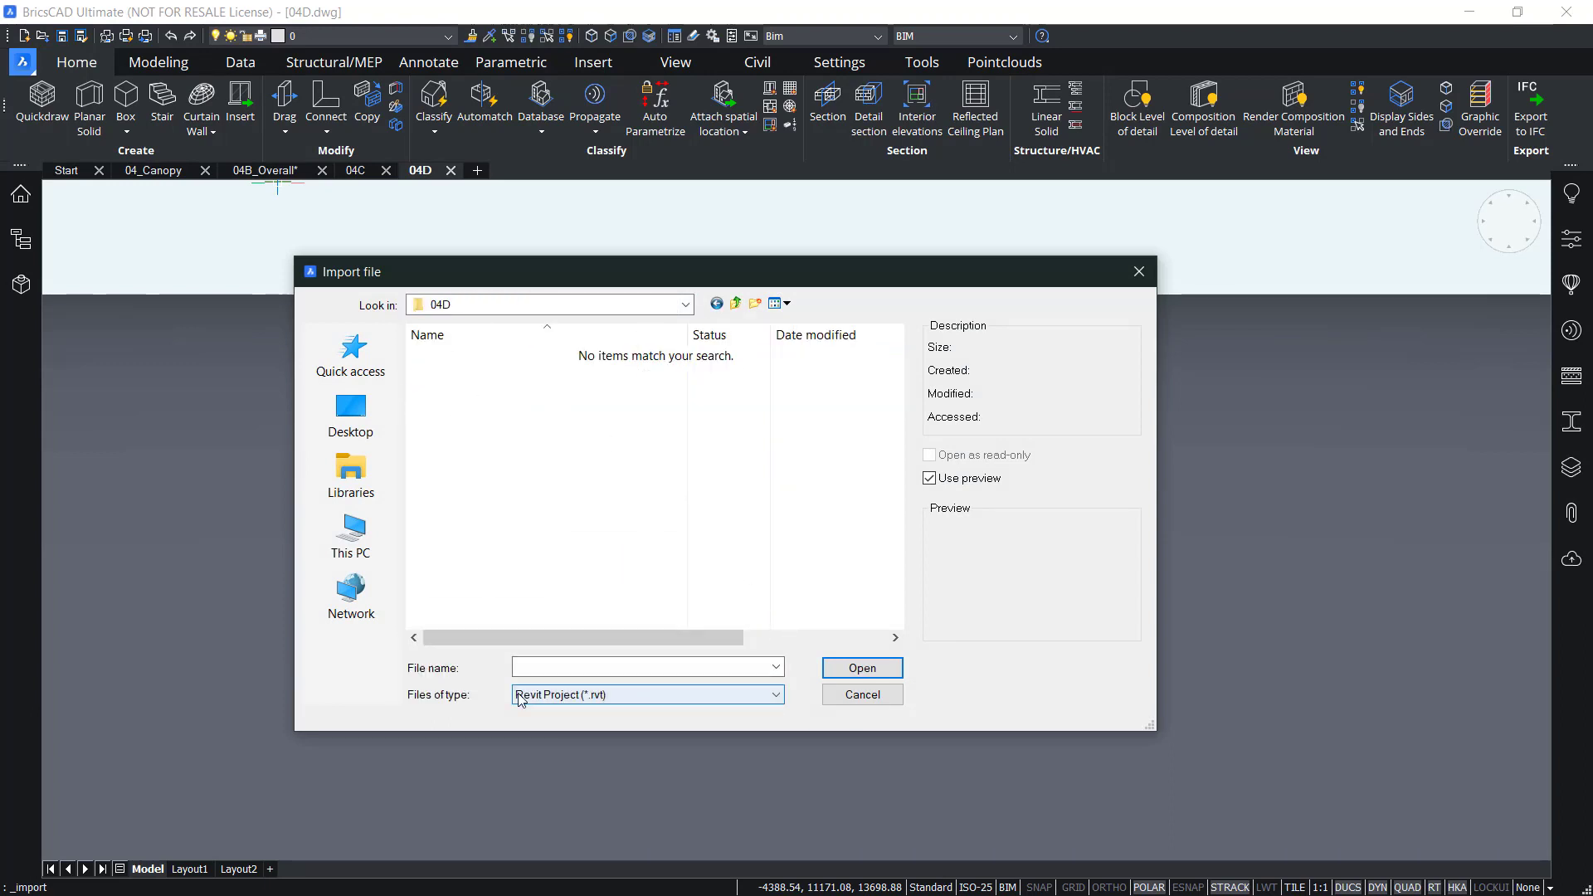
{"action": "left_click", "coordinate": [563, 699]}
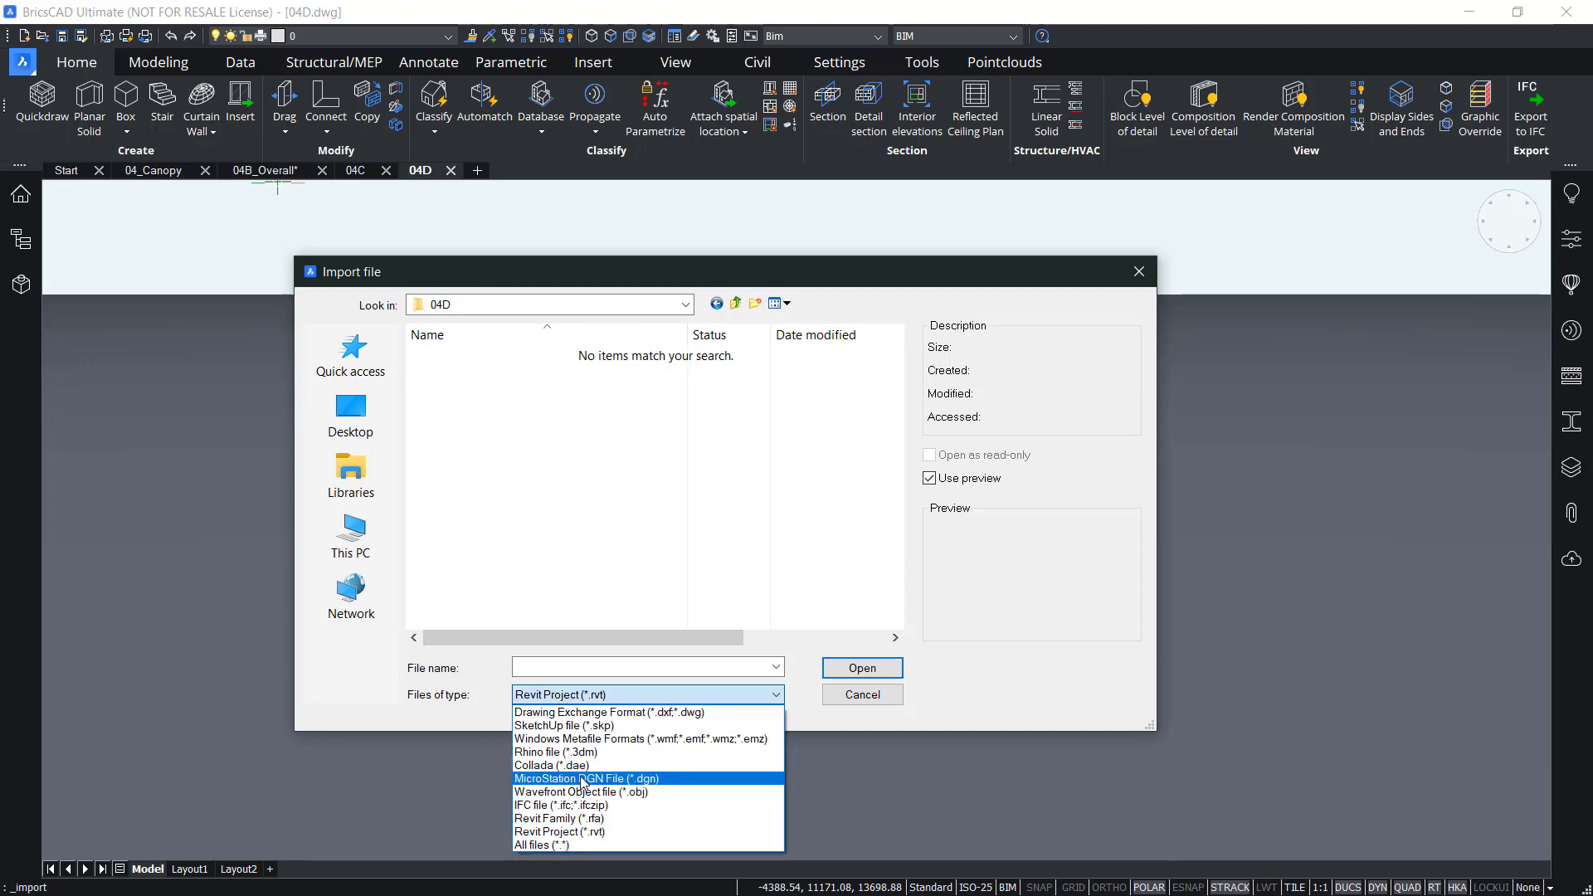
{"action": "left_click", "coordinate": [627, 809]}
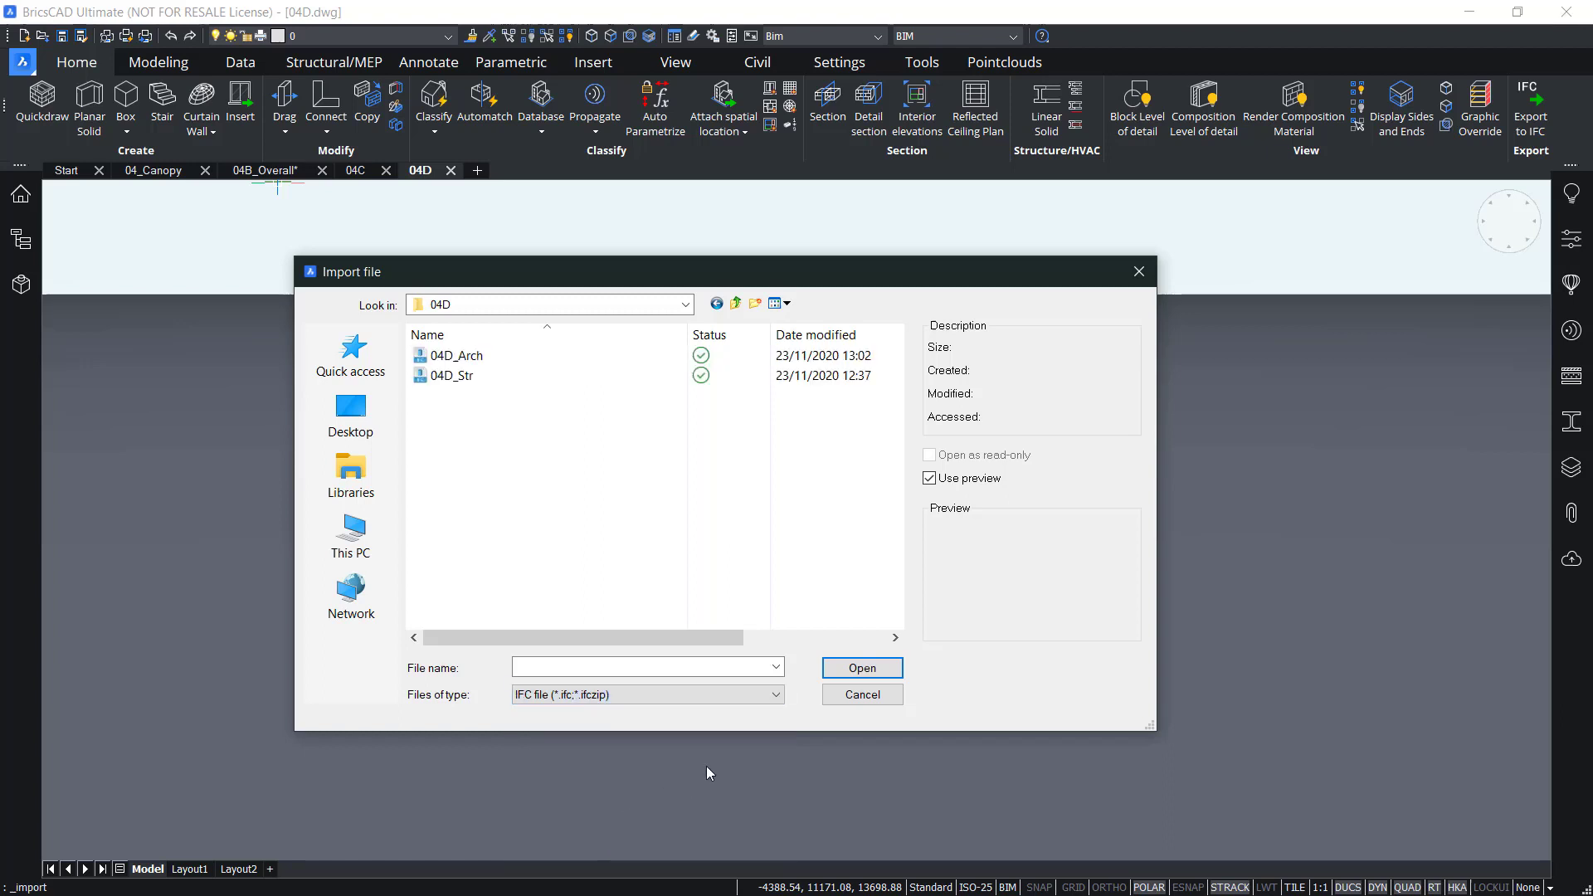
{"action": "left_click", "coordinate": [490, 365]}
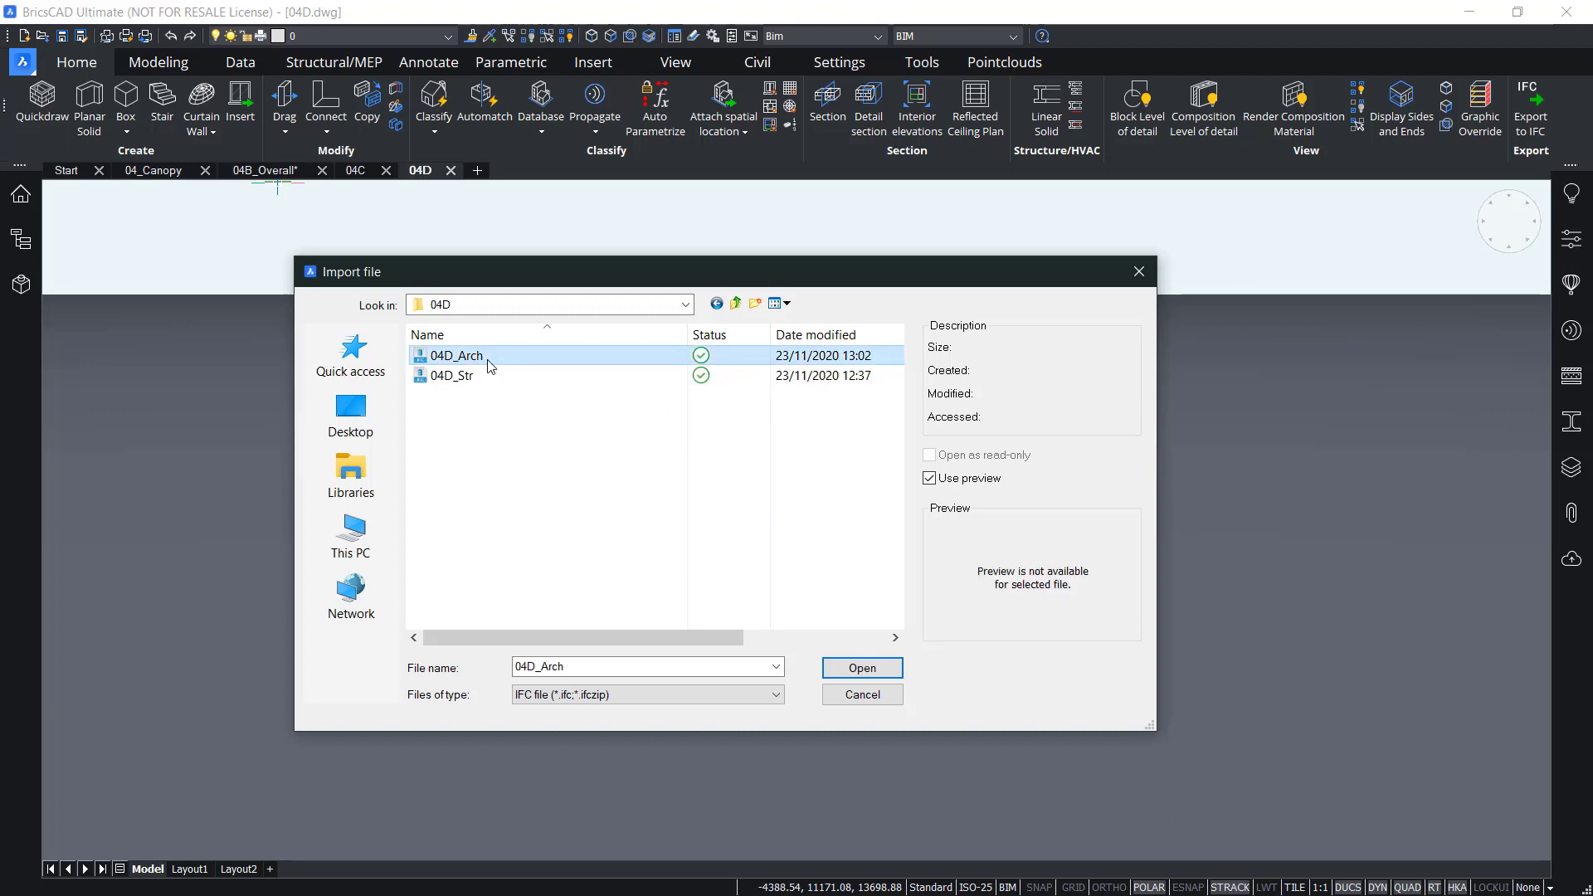
{"action": "left_click", "coordinate": [860, 666]}
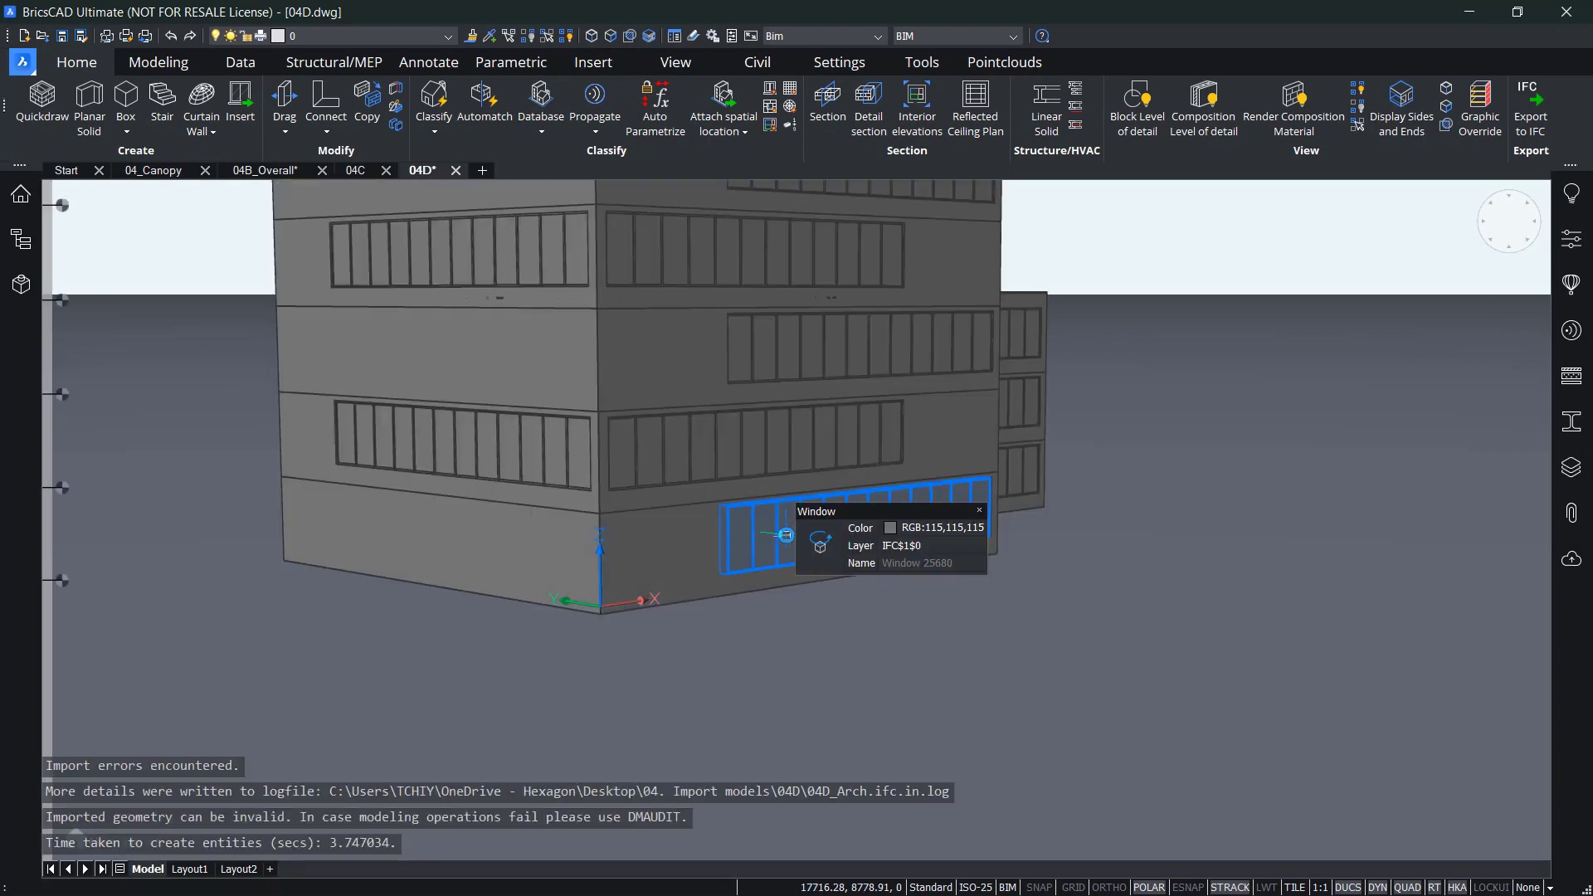
Step: Inspect the imported building from above and check its Main Building floors in the BIM structure tree, highlighting Floor 2 and Floor 4
{"action": "scroll", "coordinate": [703, 404], "scroll_direction": "down", "scroll_amount": 4}
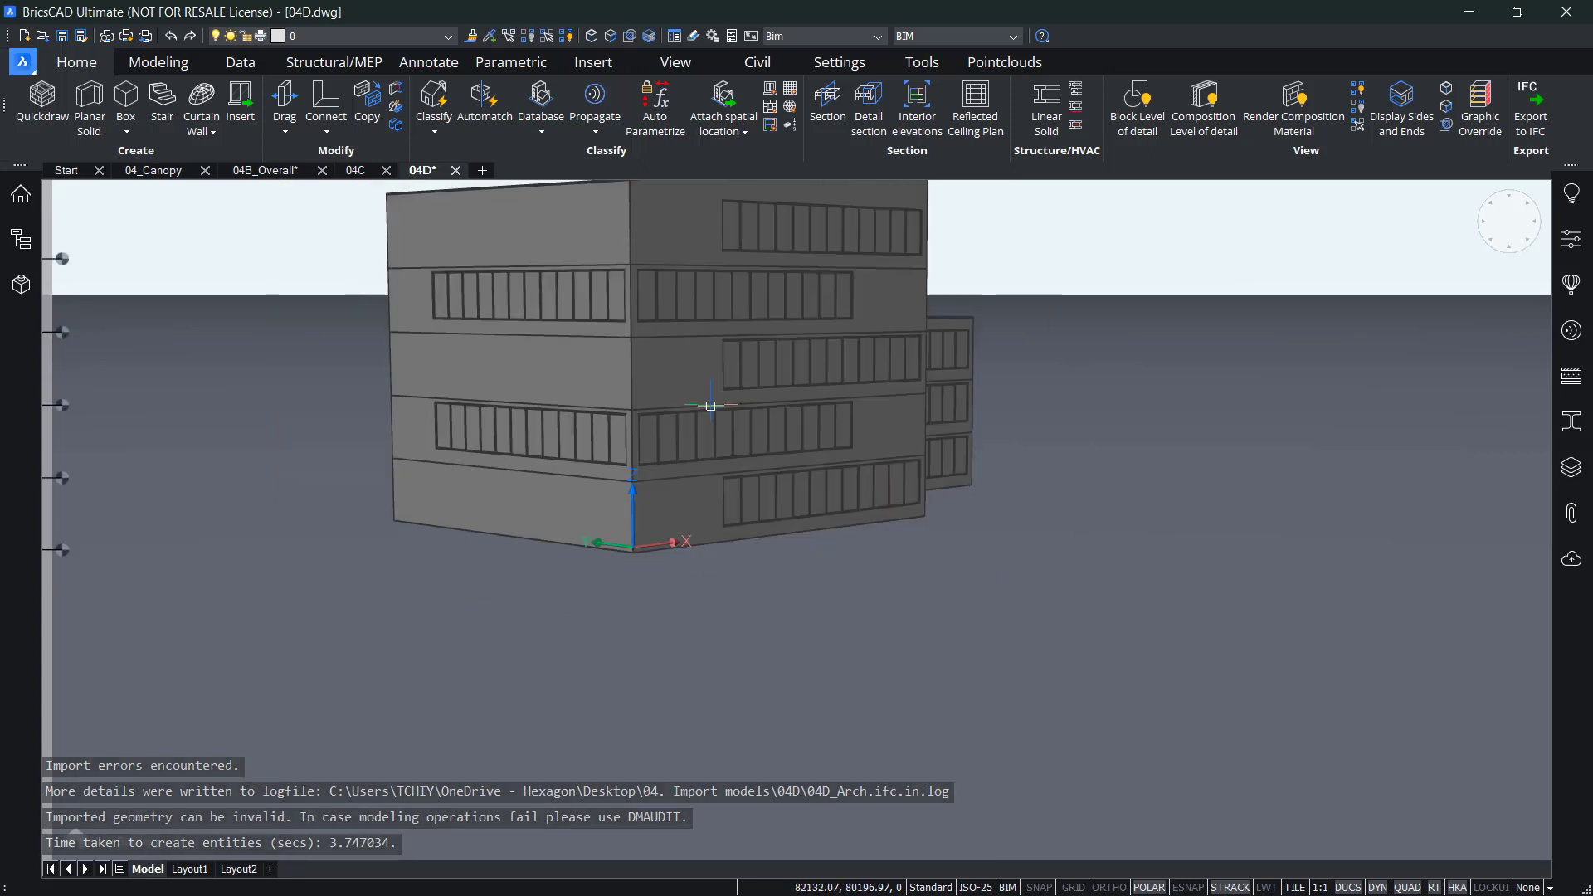
{"action": "middle_click_drag", "start_coordinate": [722, 489], "coordinate": [410, 380], "text": "shift"}
{"action": "scroll", "coordinate": [487, 416], "scroll_direction": "up", "scroll_amount": 2}
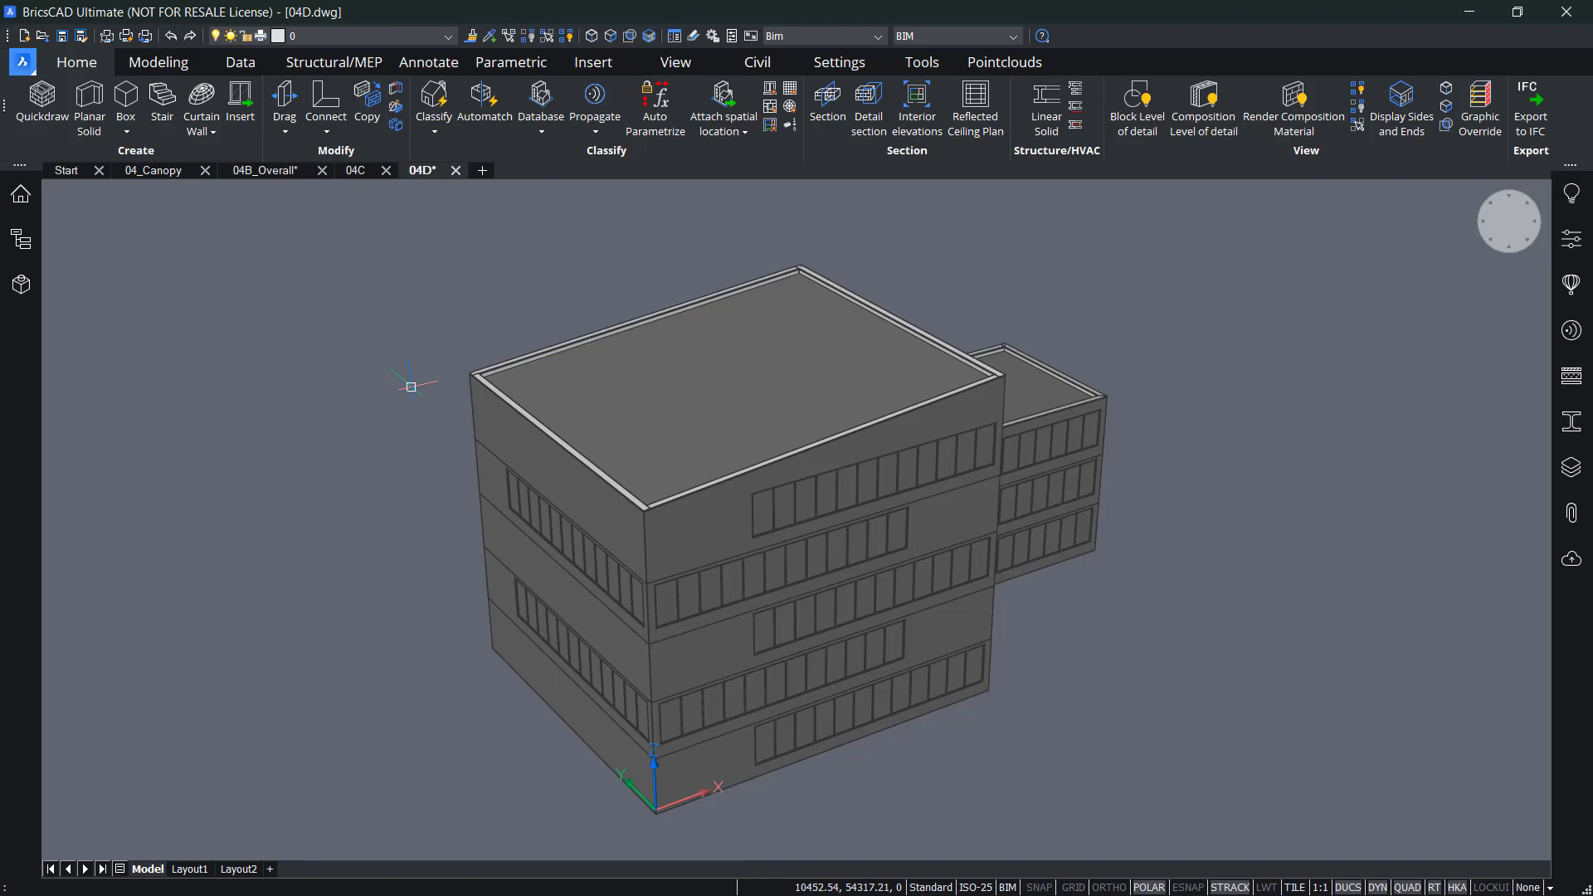
{"action": "left_click", "coordinate": [20, 240]}
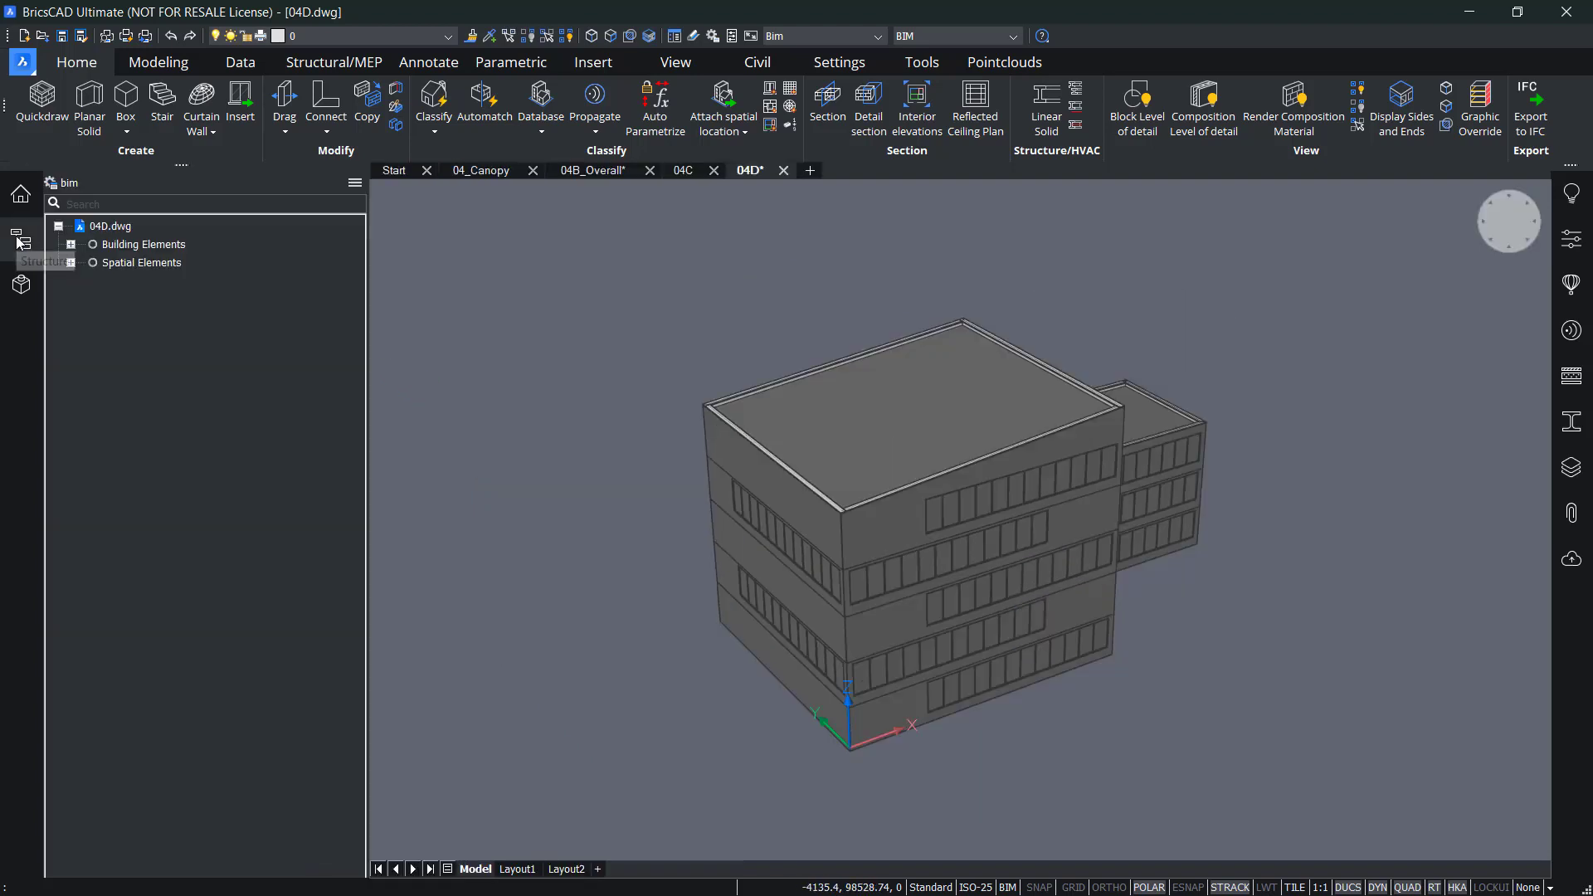
{"action": "left_click", "coordinate": [70, 244]}
{"action": "left_click", "coordinate": [83, 264]}
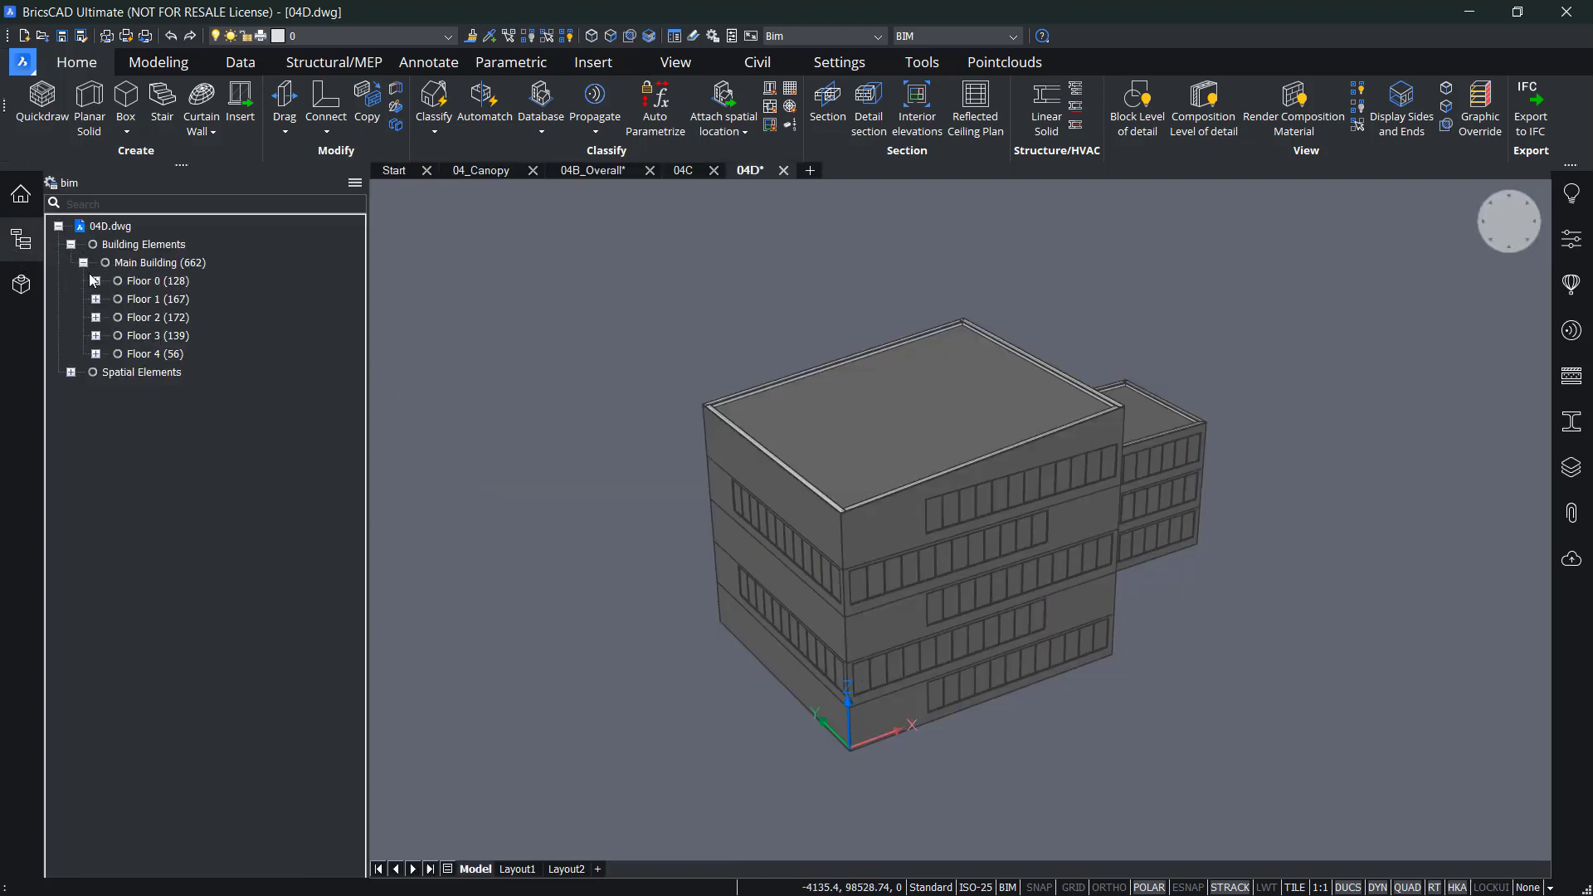
{"action": "left_click", "coordinate": [145, 318]}
{"action": "left_click", "coordinate": [151, 354]}
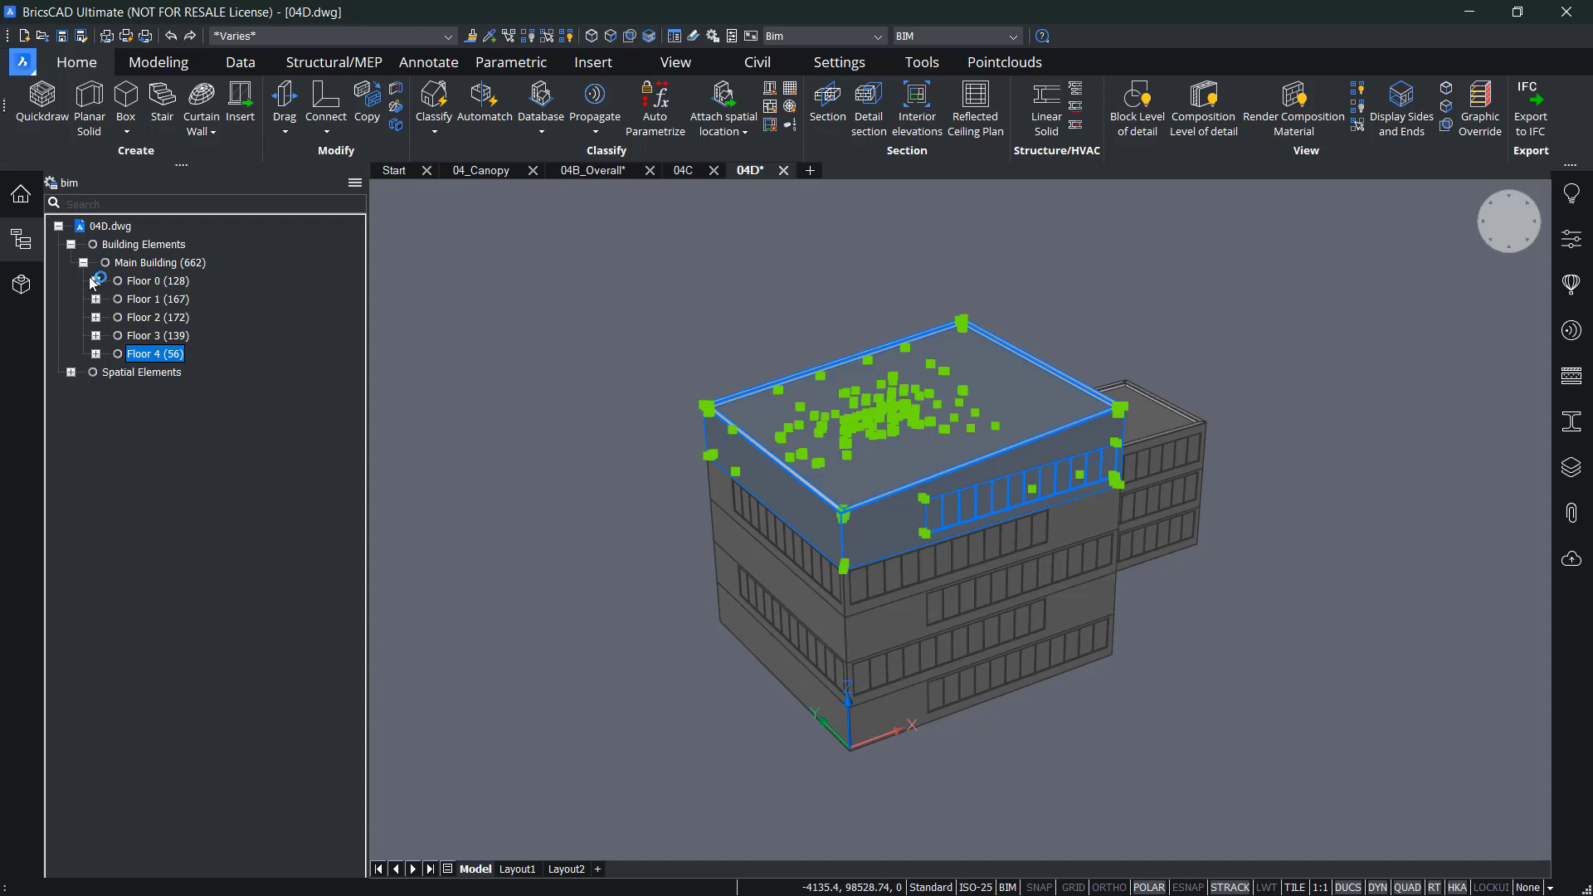
{"action": "left_click", "coordinate": [456, 367]}
{"action": "key", "text": "Escape"}
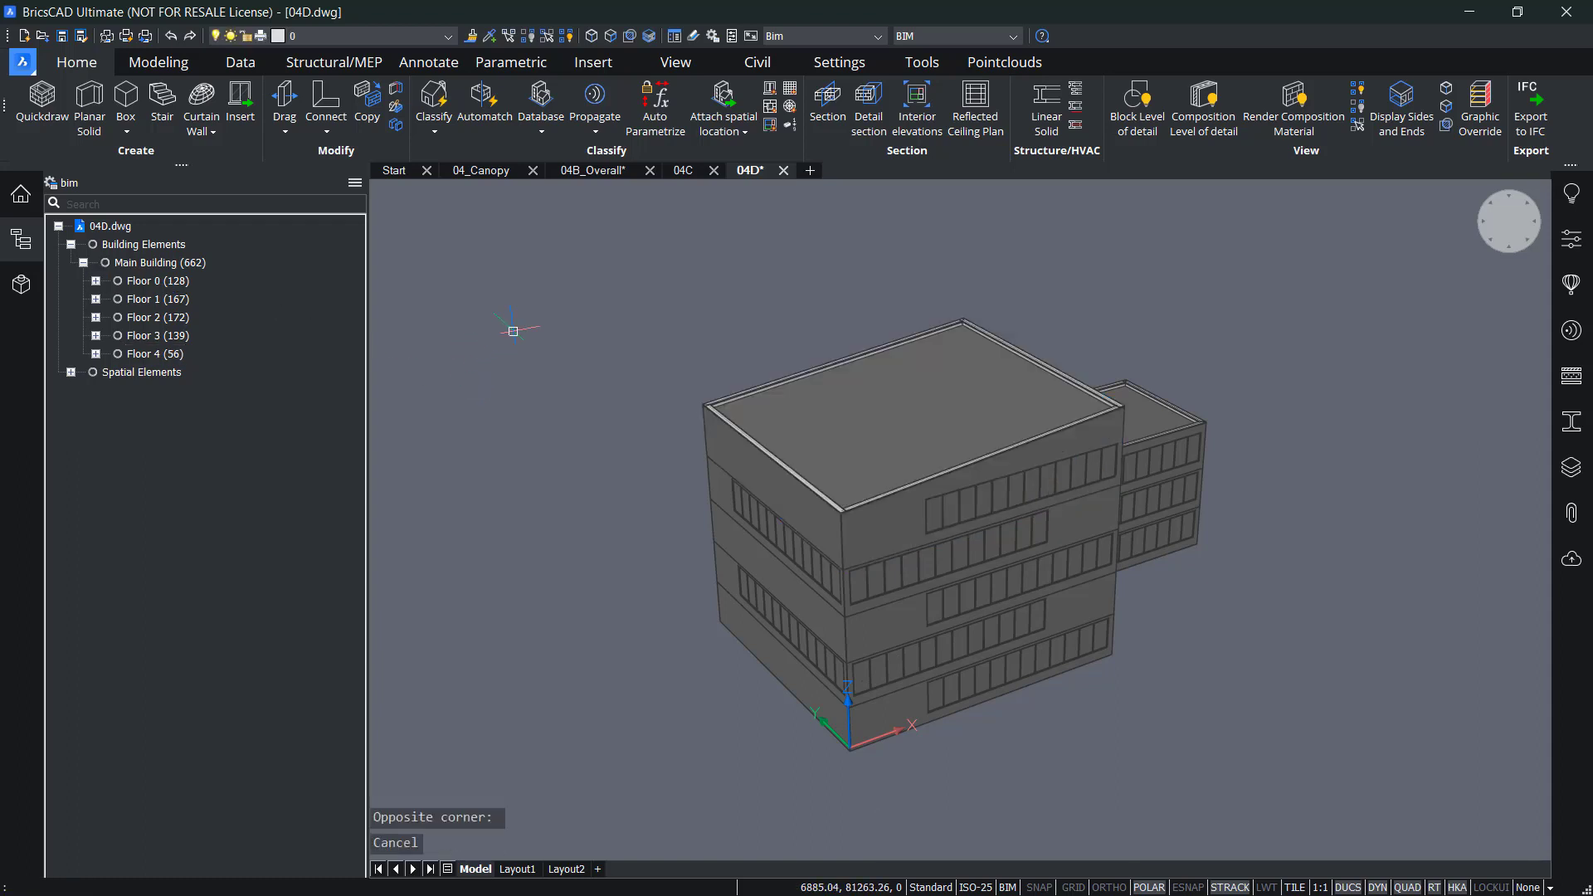
{"action": "middle_click_drag", "start_coordinate": [541, 295], "coordinate": [442, 331]}
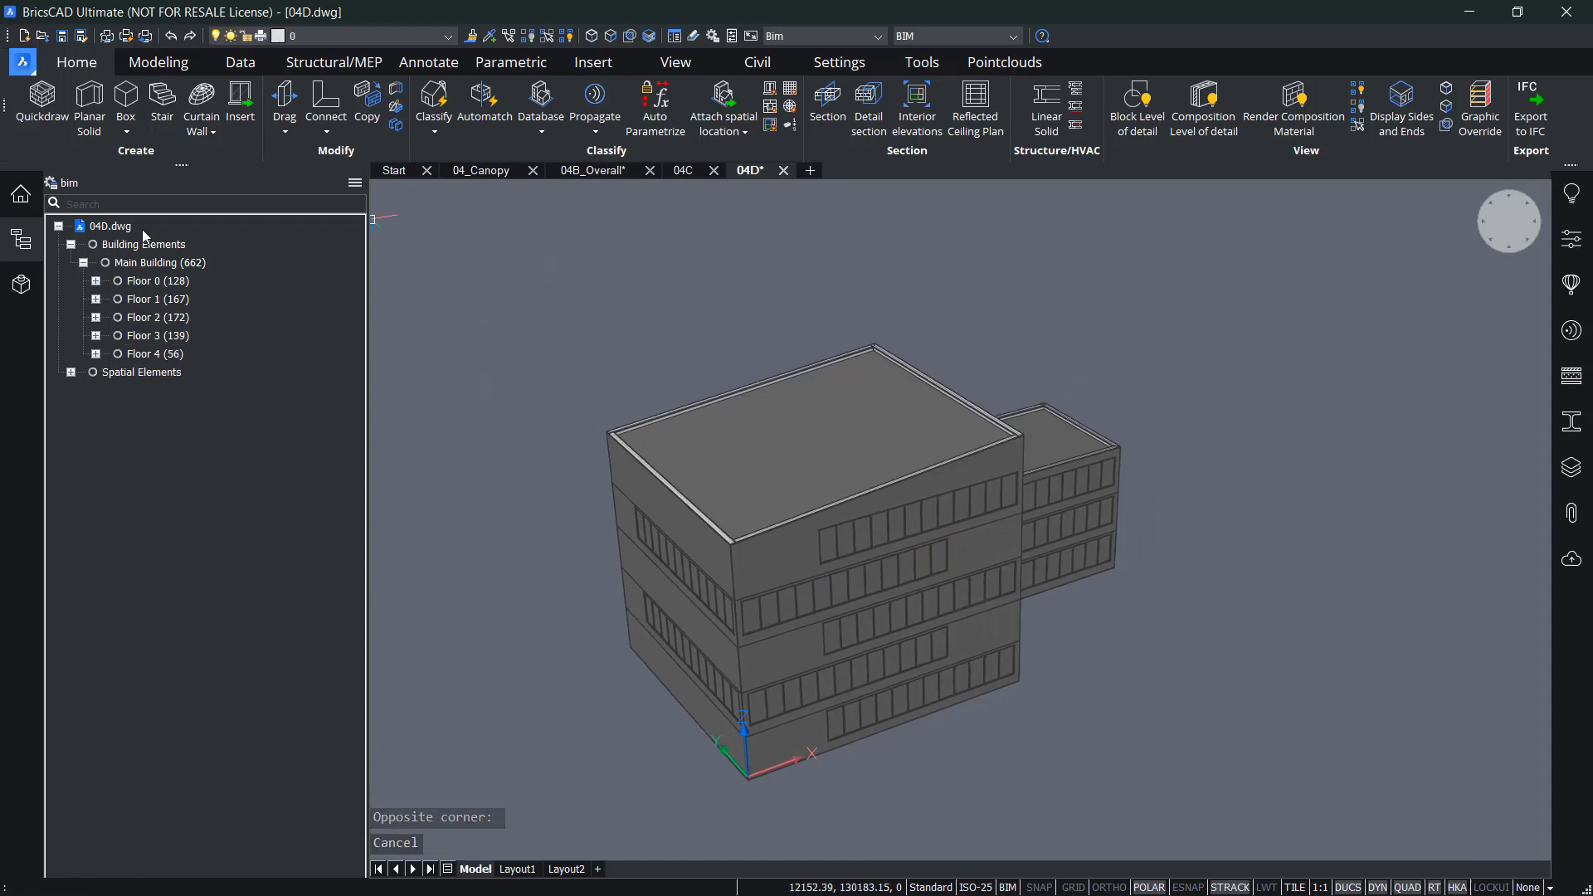
{"action": "left_click", "coordinate": [21, 240]}
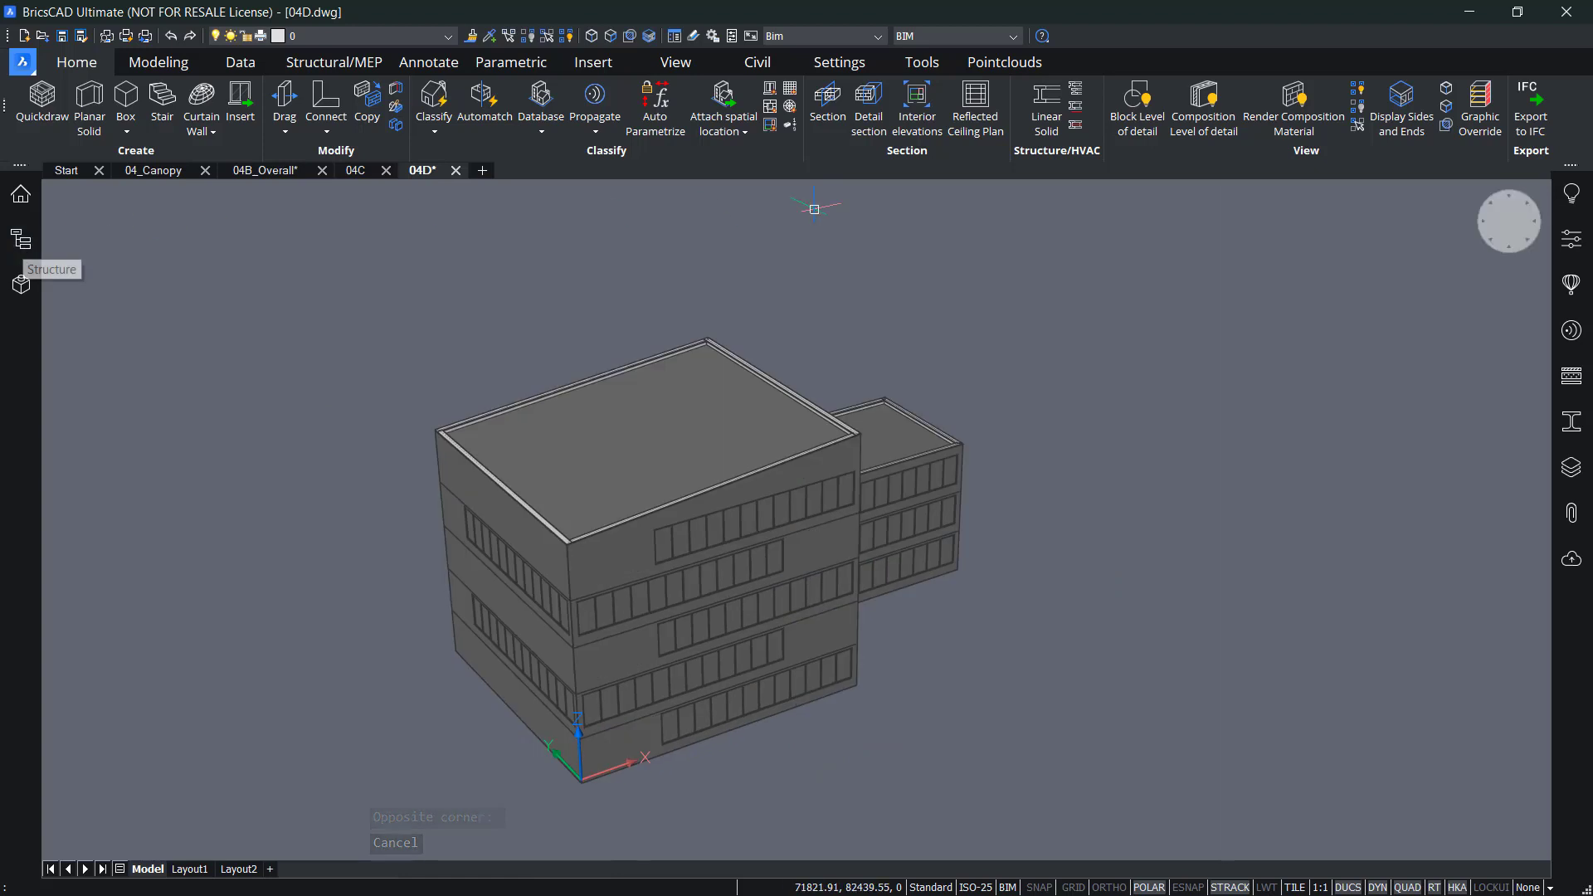
Step: Place a clipping BIM section through the main building, parallel to its long front facade, at a distance of 3700
{"action": "left_click", "coordinate": [829, 100]}
{"action": "left_click", "coordinate": [610, 549]}
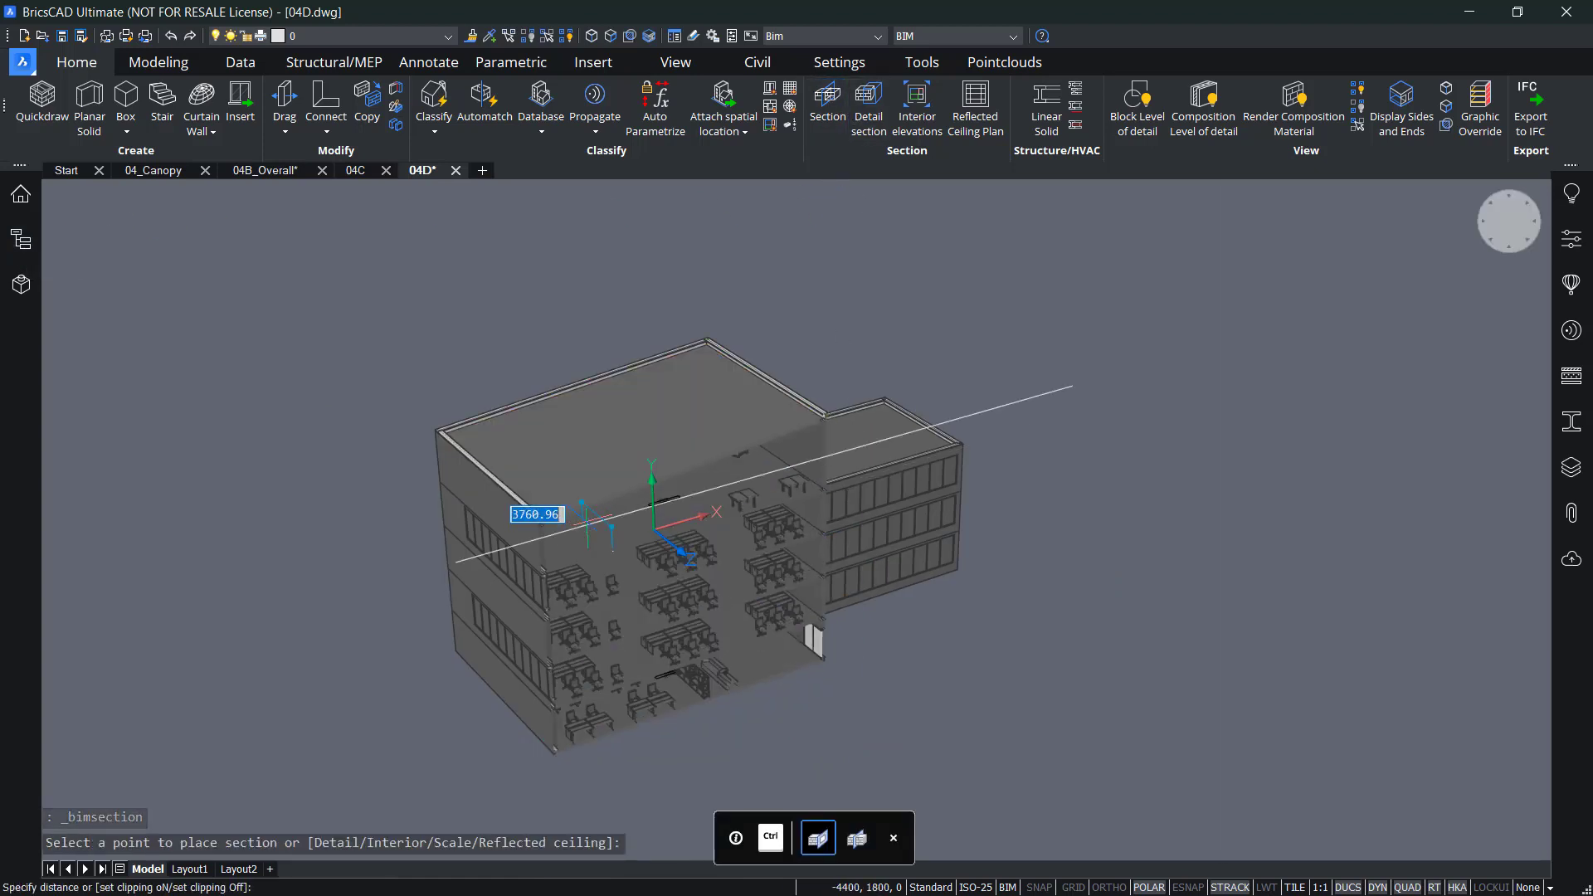
{"action": "type", "text": "3700"}
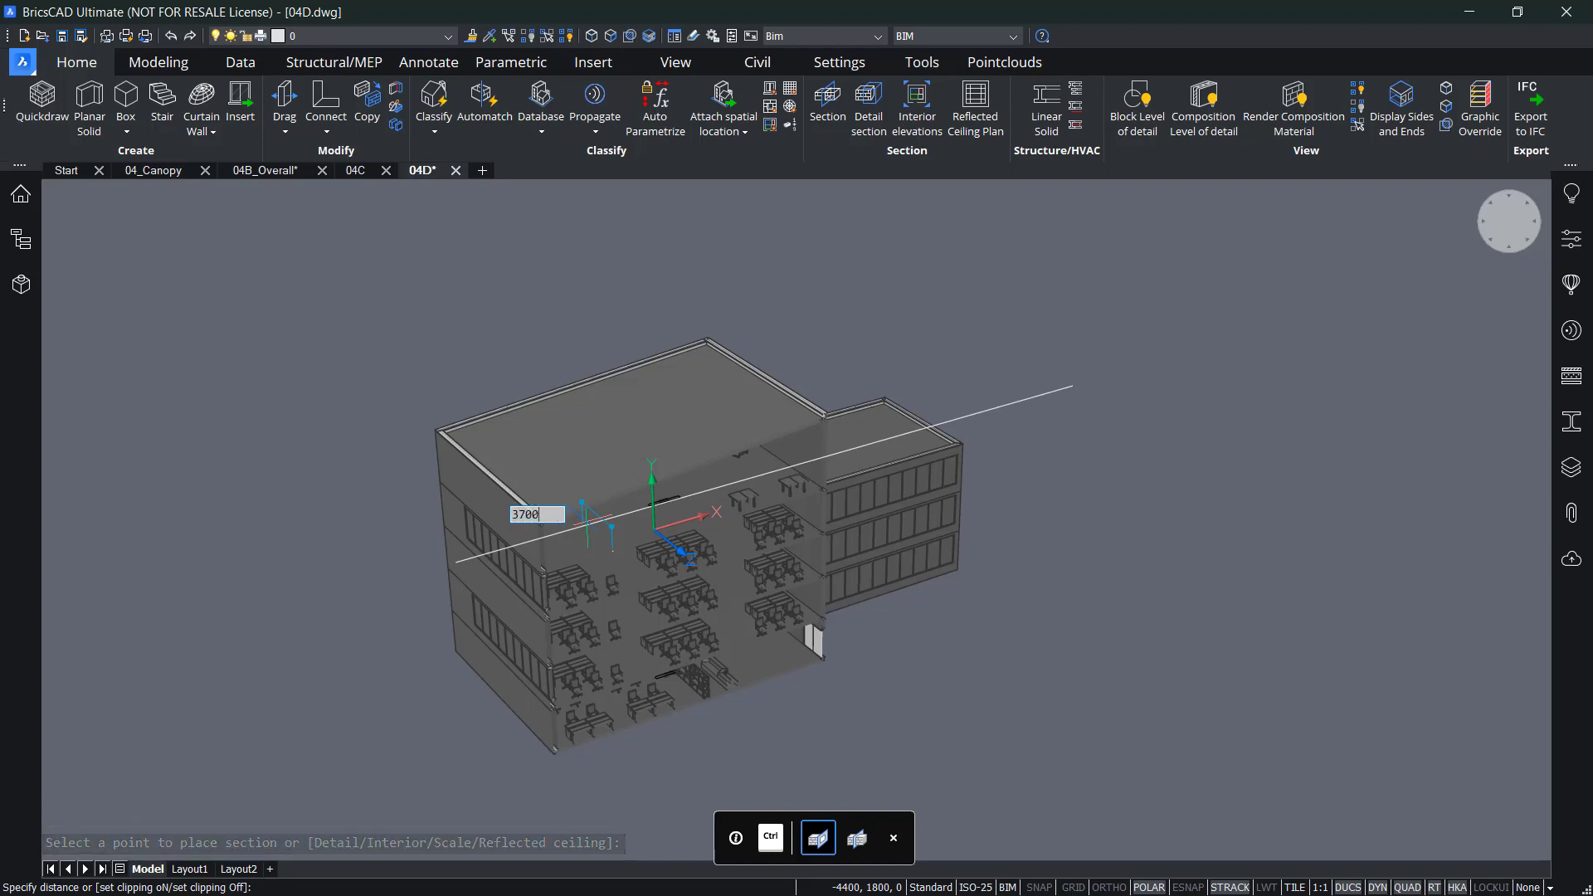
{"action": "key", "text": "Return"}
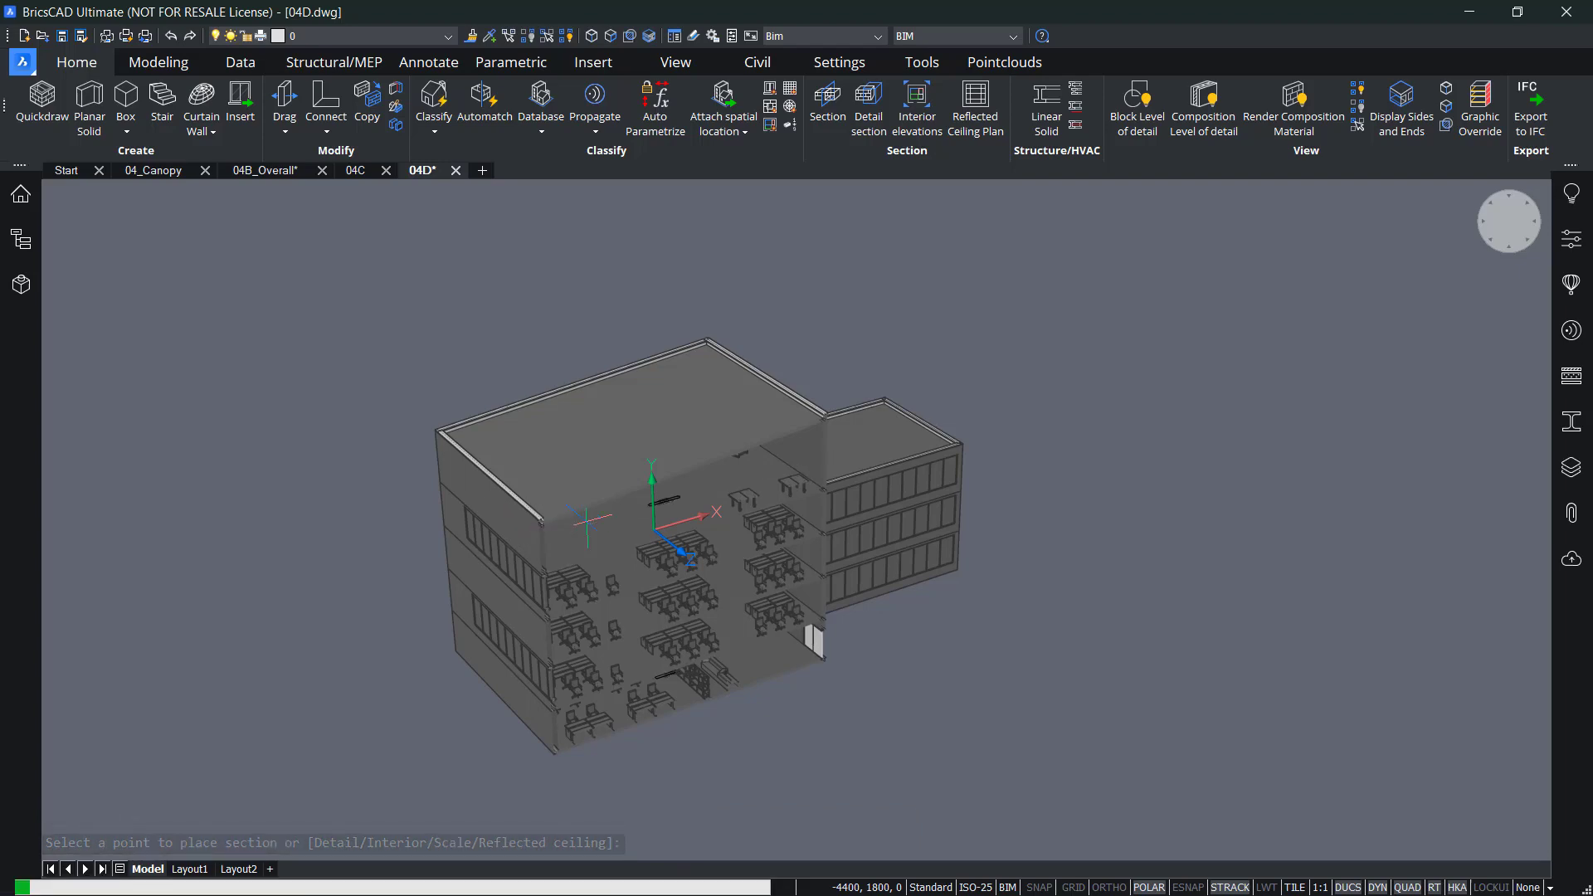
{"action": "left_click", "coordinate": [697, 573]}
Step: Examine the building's sectioned interior and check the BIM properties of the main roof slab
{"action": "scroll", "coordinate": [649, 593], "scroll_direction": "up", "scroll_amount": 5}
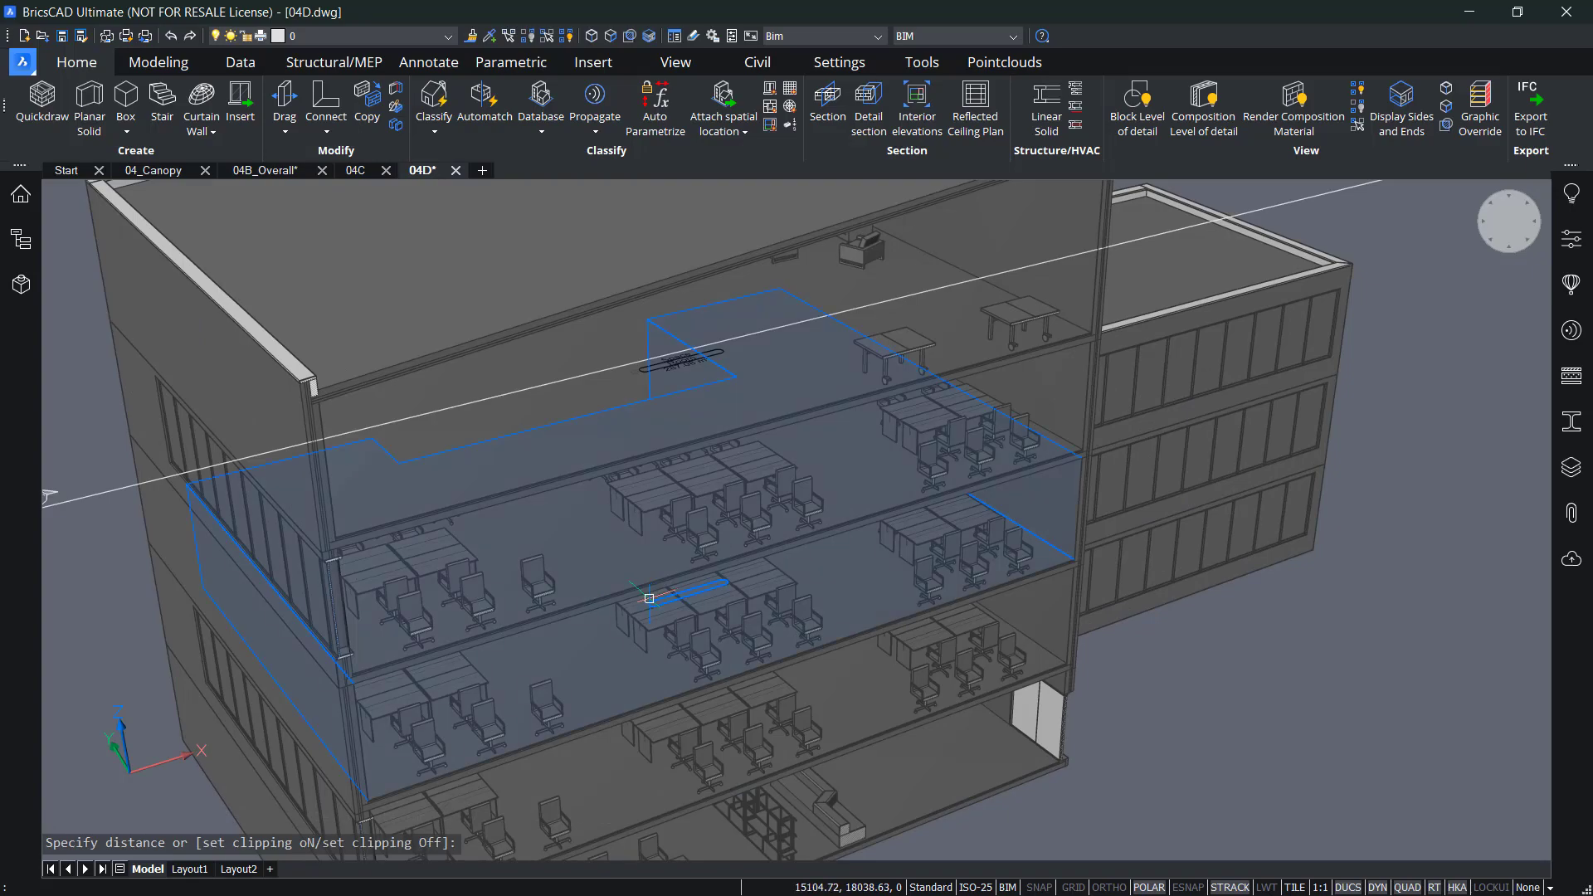
{"action": "middle_click_drag", "start_coordinate": [649, 599], "coordinate": [689, 566], "text": "shift"}
{"action": "scroll", "coordinate": [648, 606], "scroll_direction": "down", "scroll_amount": 6}
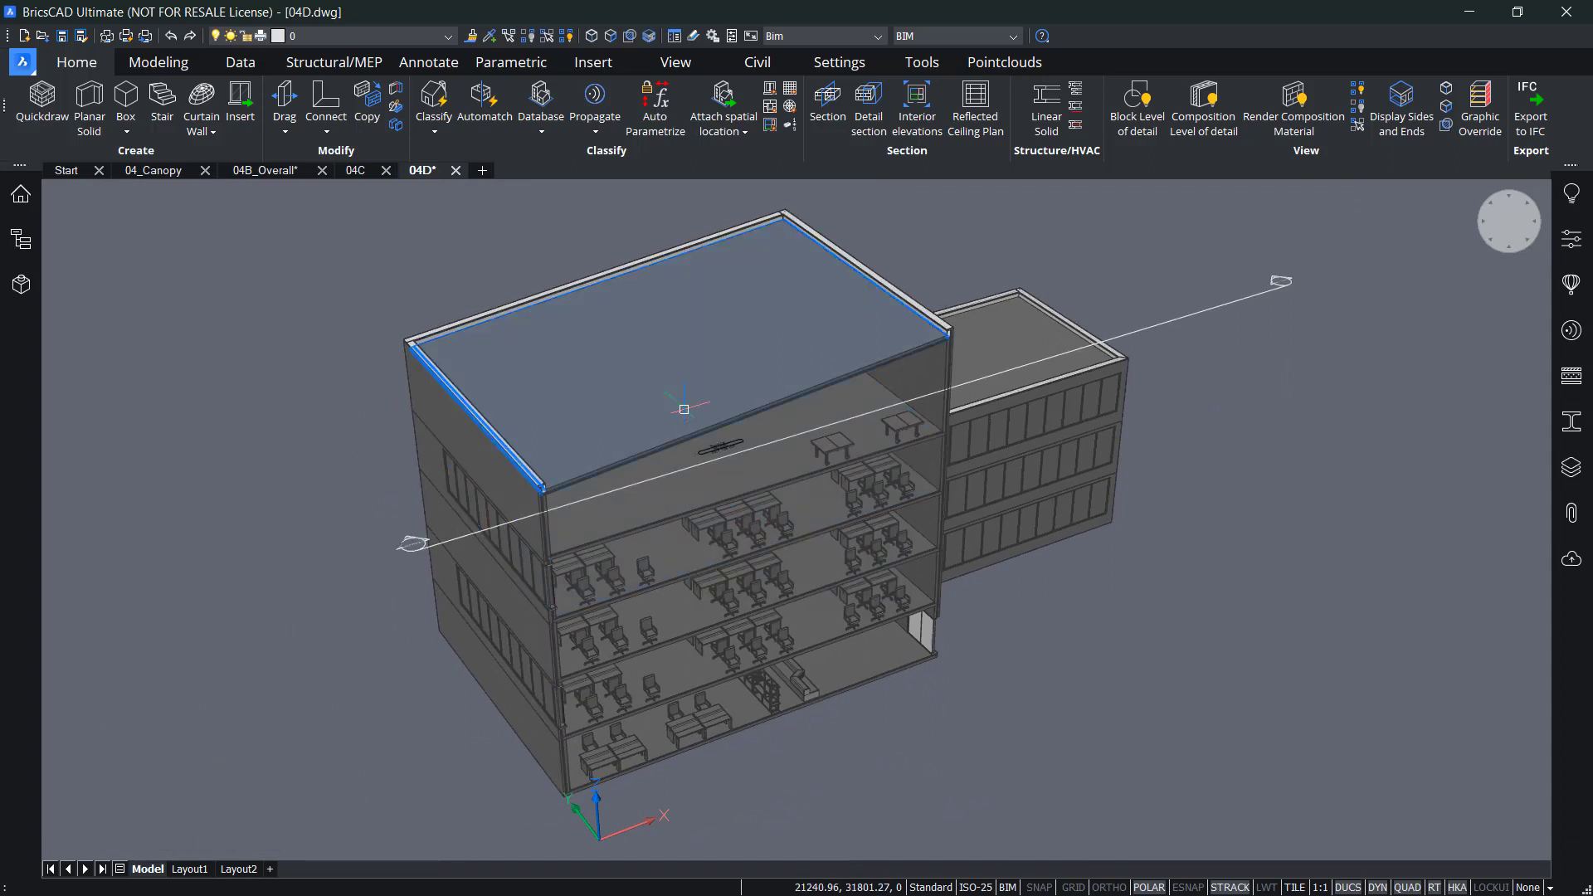
{"action": "left_click", "coordinate": [737, 339]}
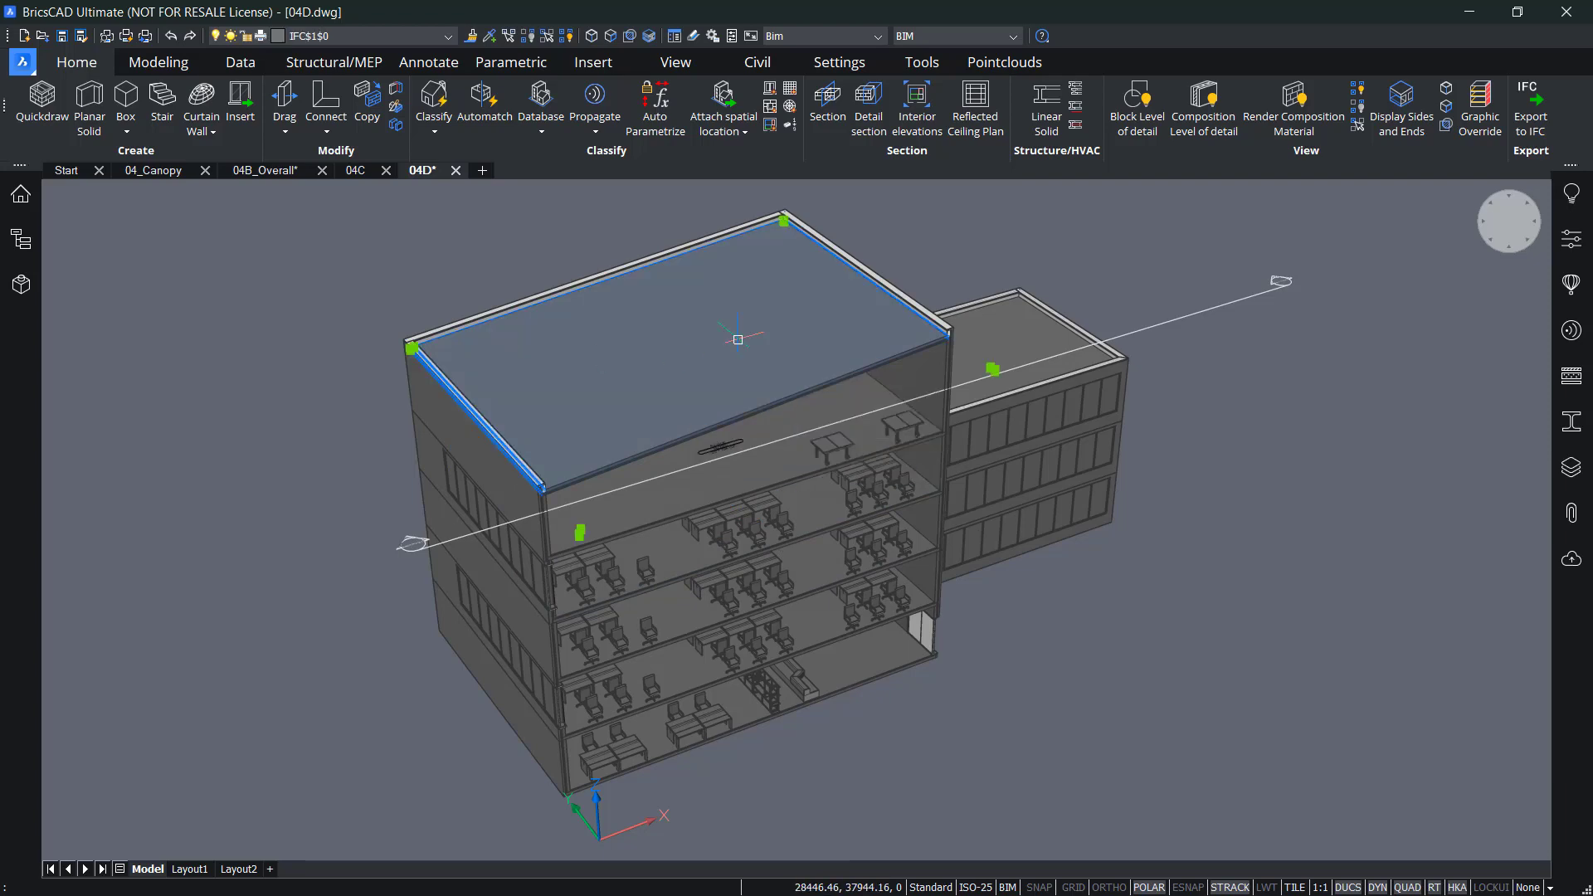
{"action": "left_click", "coordinate": [1572, 239]}
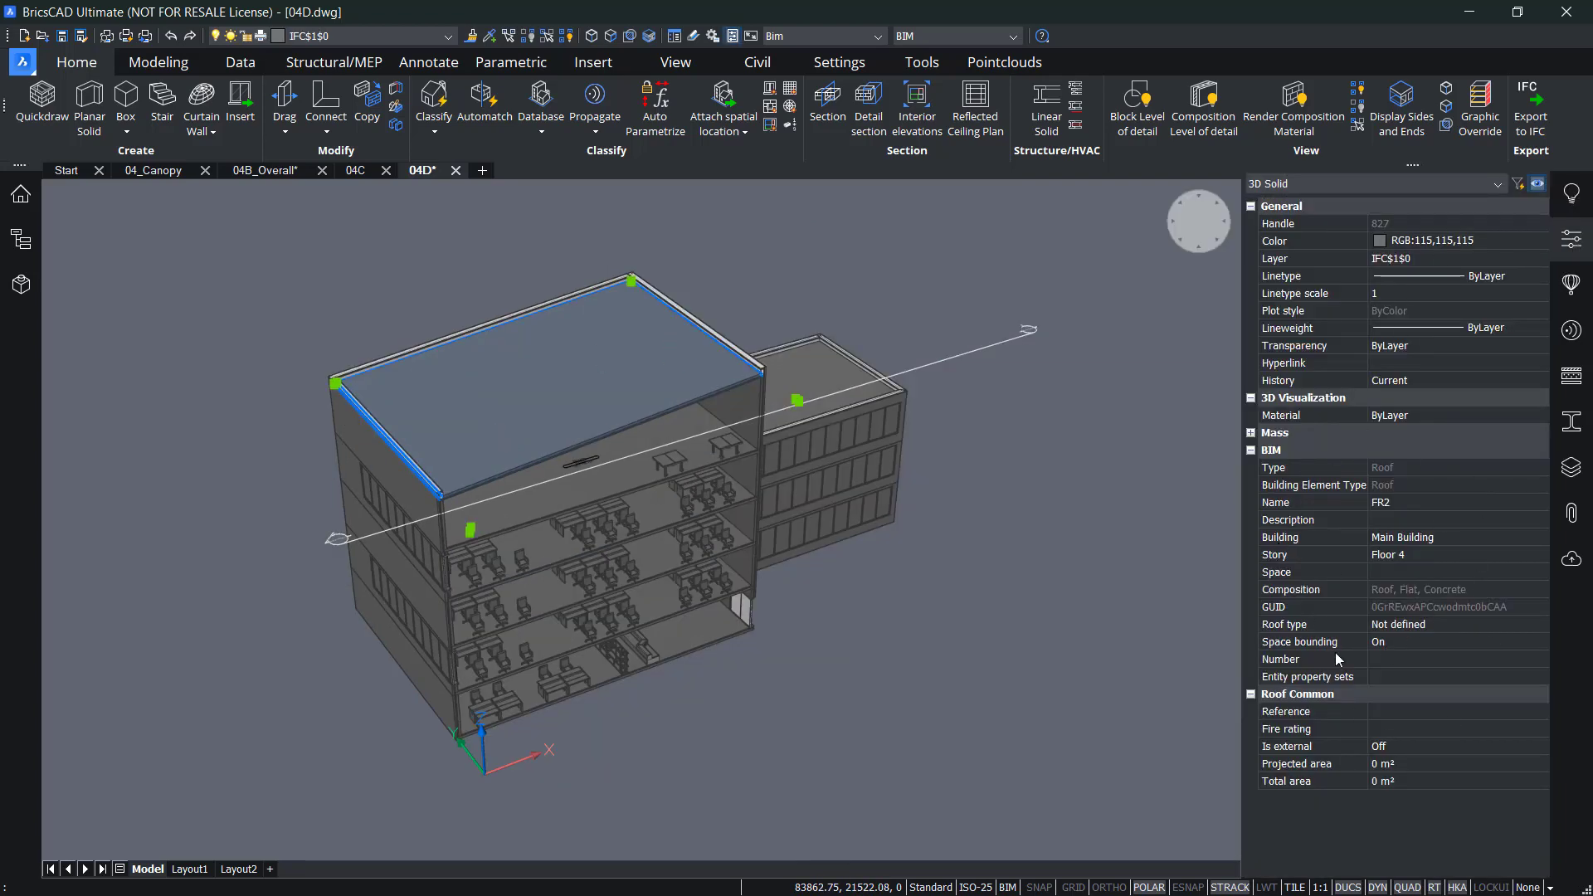
{"action": "left_click", "coordinate": [1564, 249]}
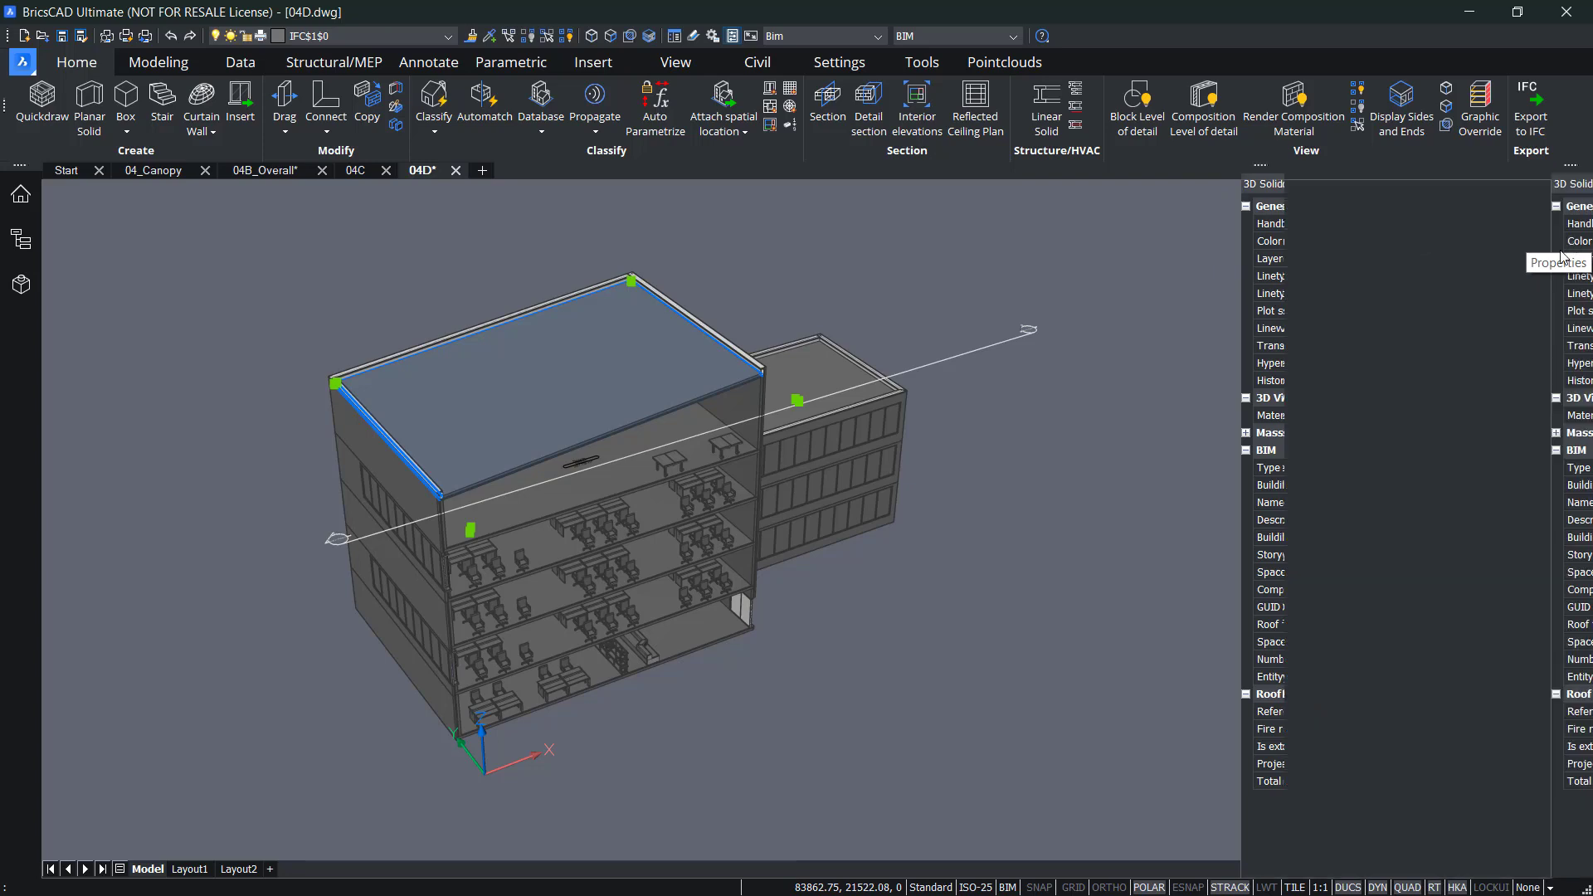
{"action": "key", "text": "Escape"}
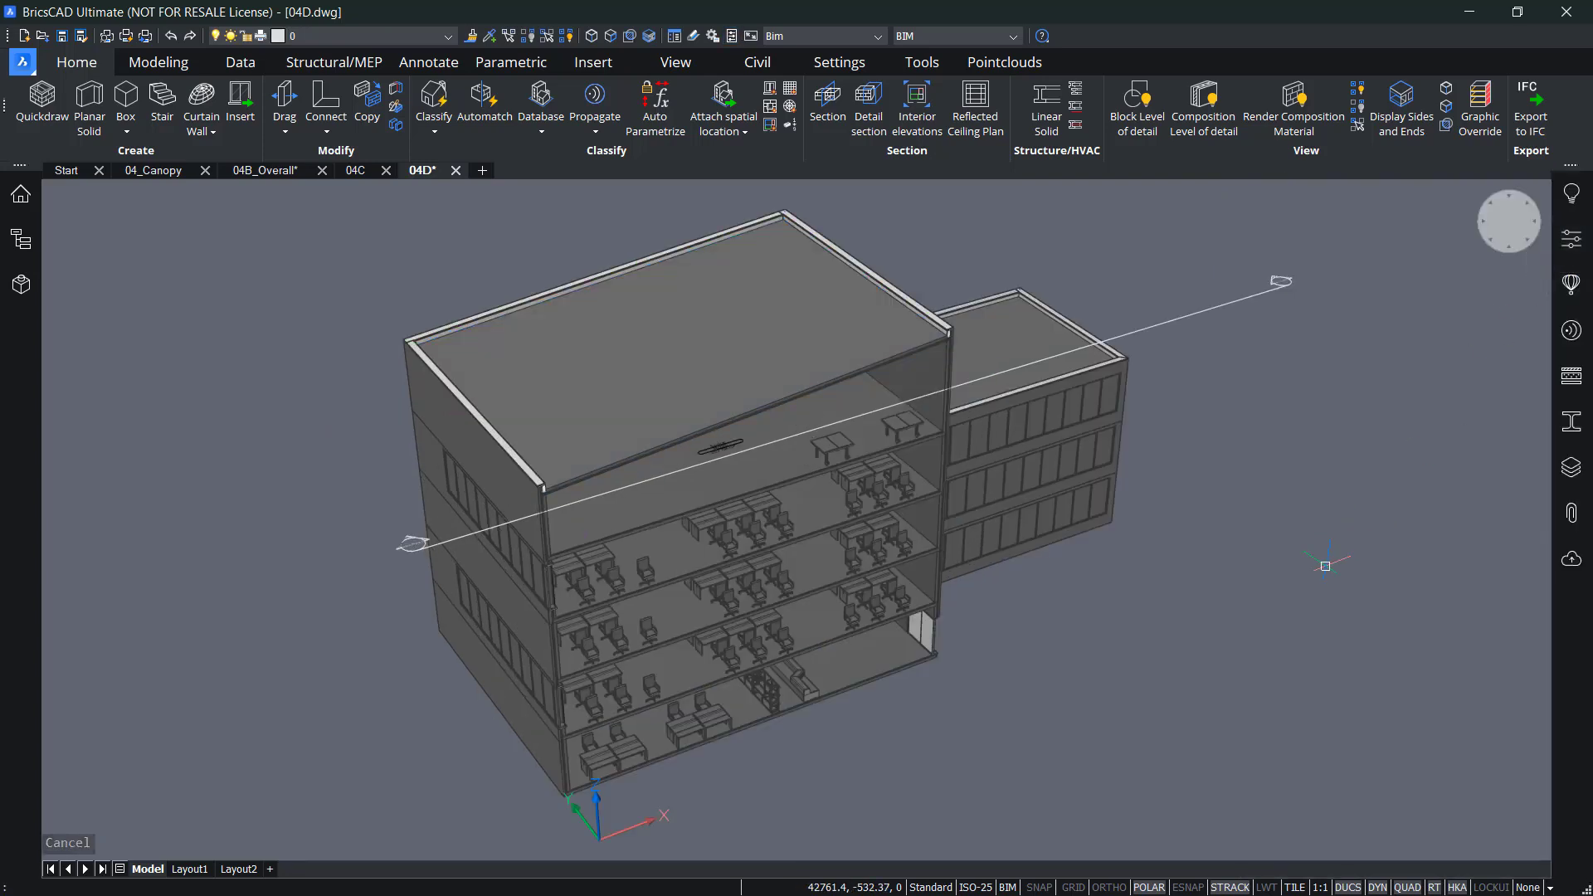
Step: Import the structural IFC model 04D_Str from the 04D folder into the current drawing
{"action": "key", "text": "Return"}
{"action": "type", "text": "import"}
{"action": "key", "text": "Return"}
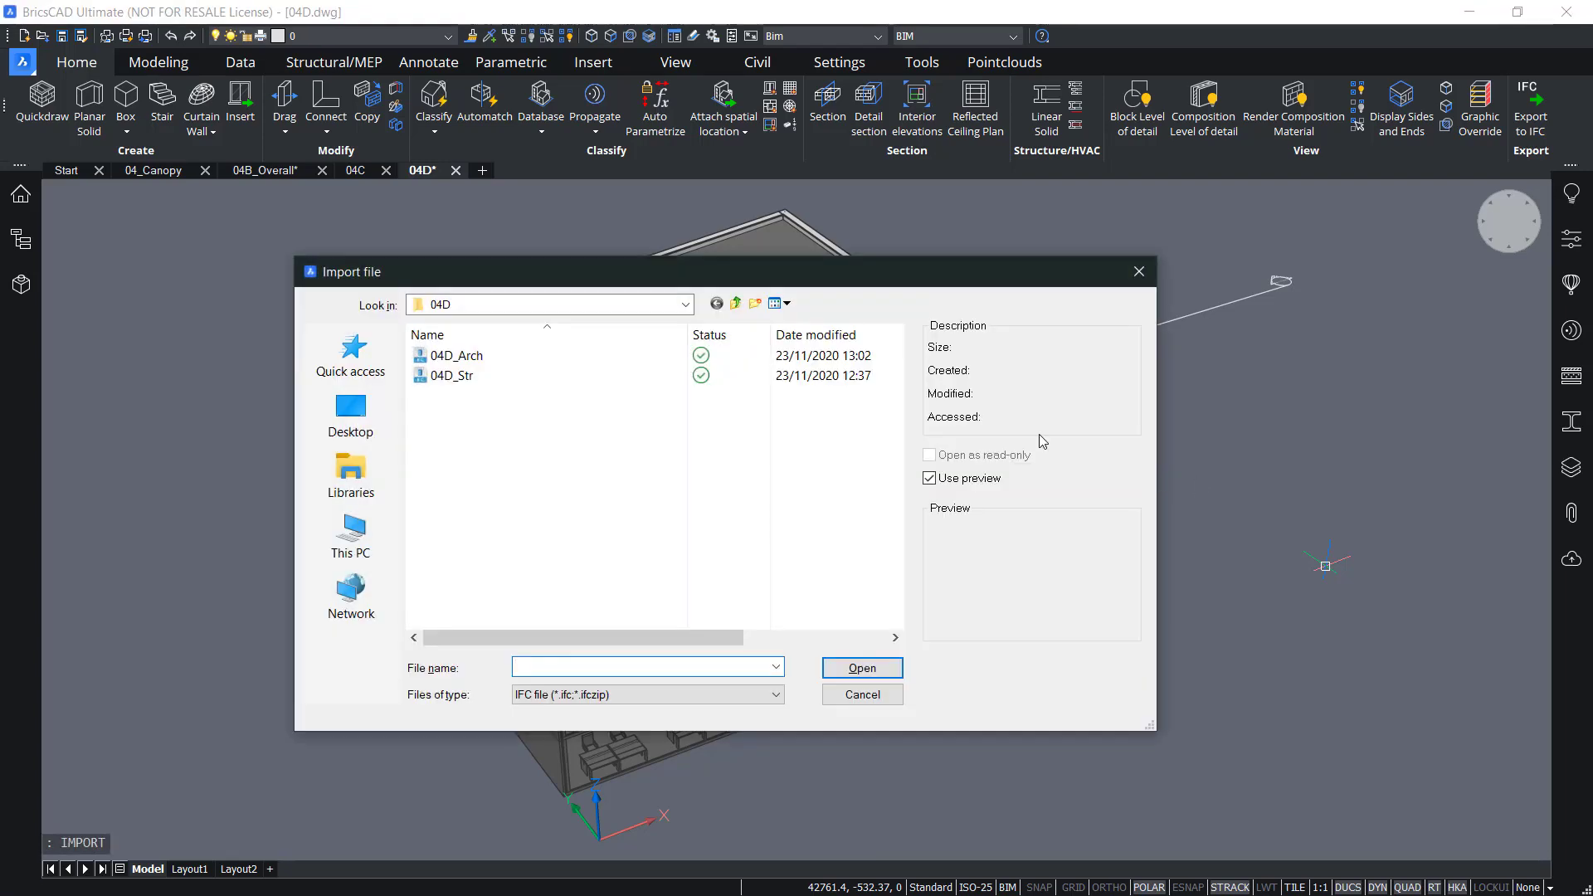
{"action": "left_click", "coordinate": [453, 376]}
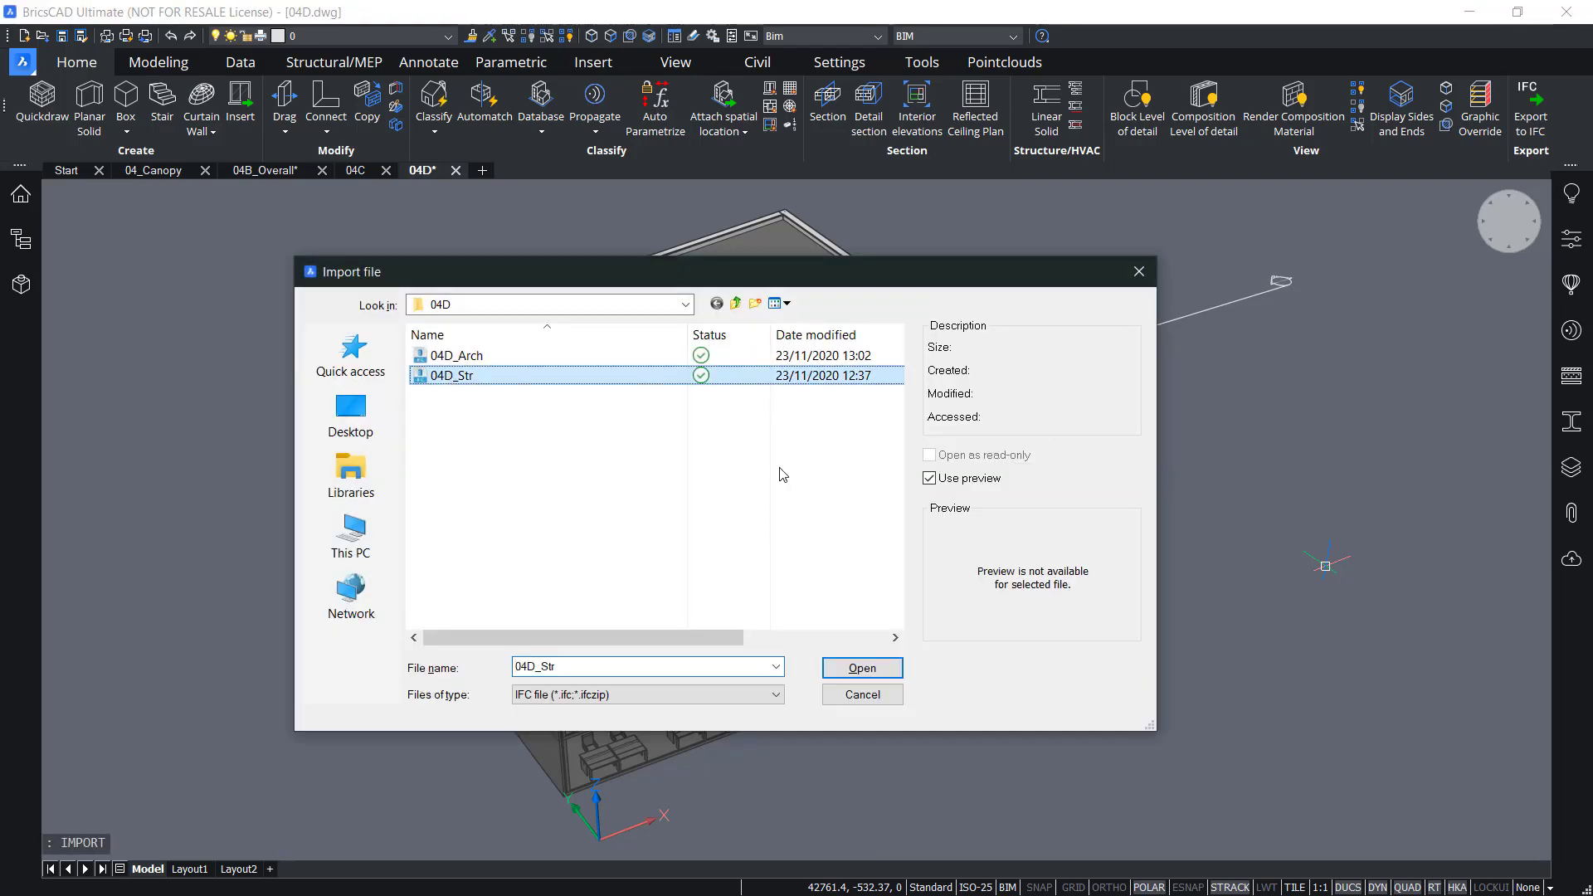
{"action": "left_click", "coordinate": [850, 675]}
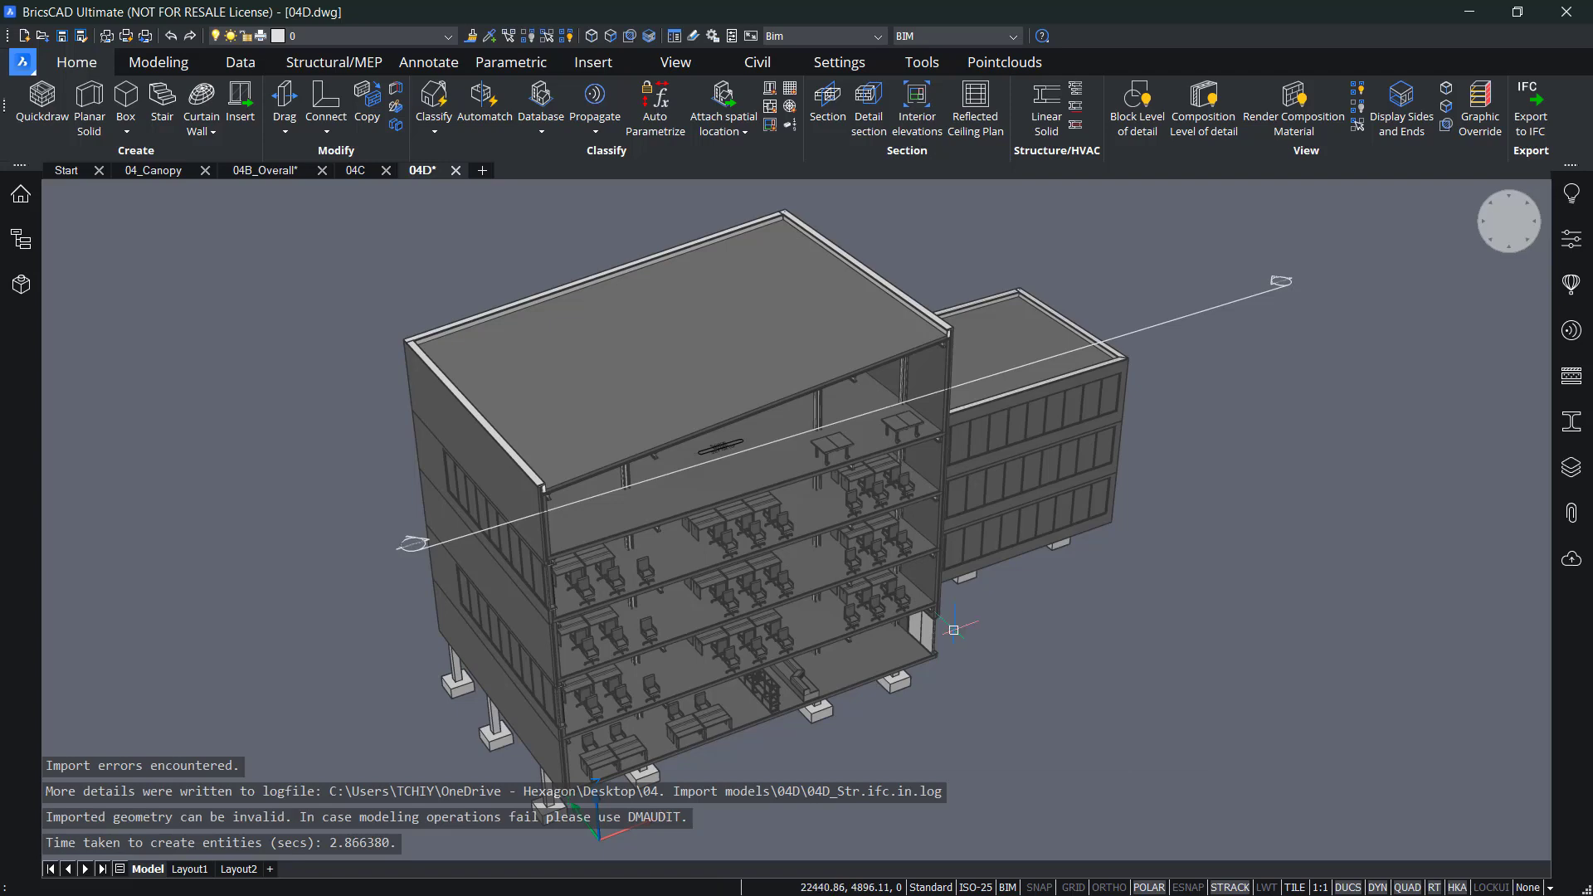
Step: Push/Pull the front face of the footing below the reception desk outward, extending it into a long rectangular block
{"action": "middle_click_drag", "start_coordinate": [1009, 646], "coordinate": [1003, 612], "text": "shift"}
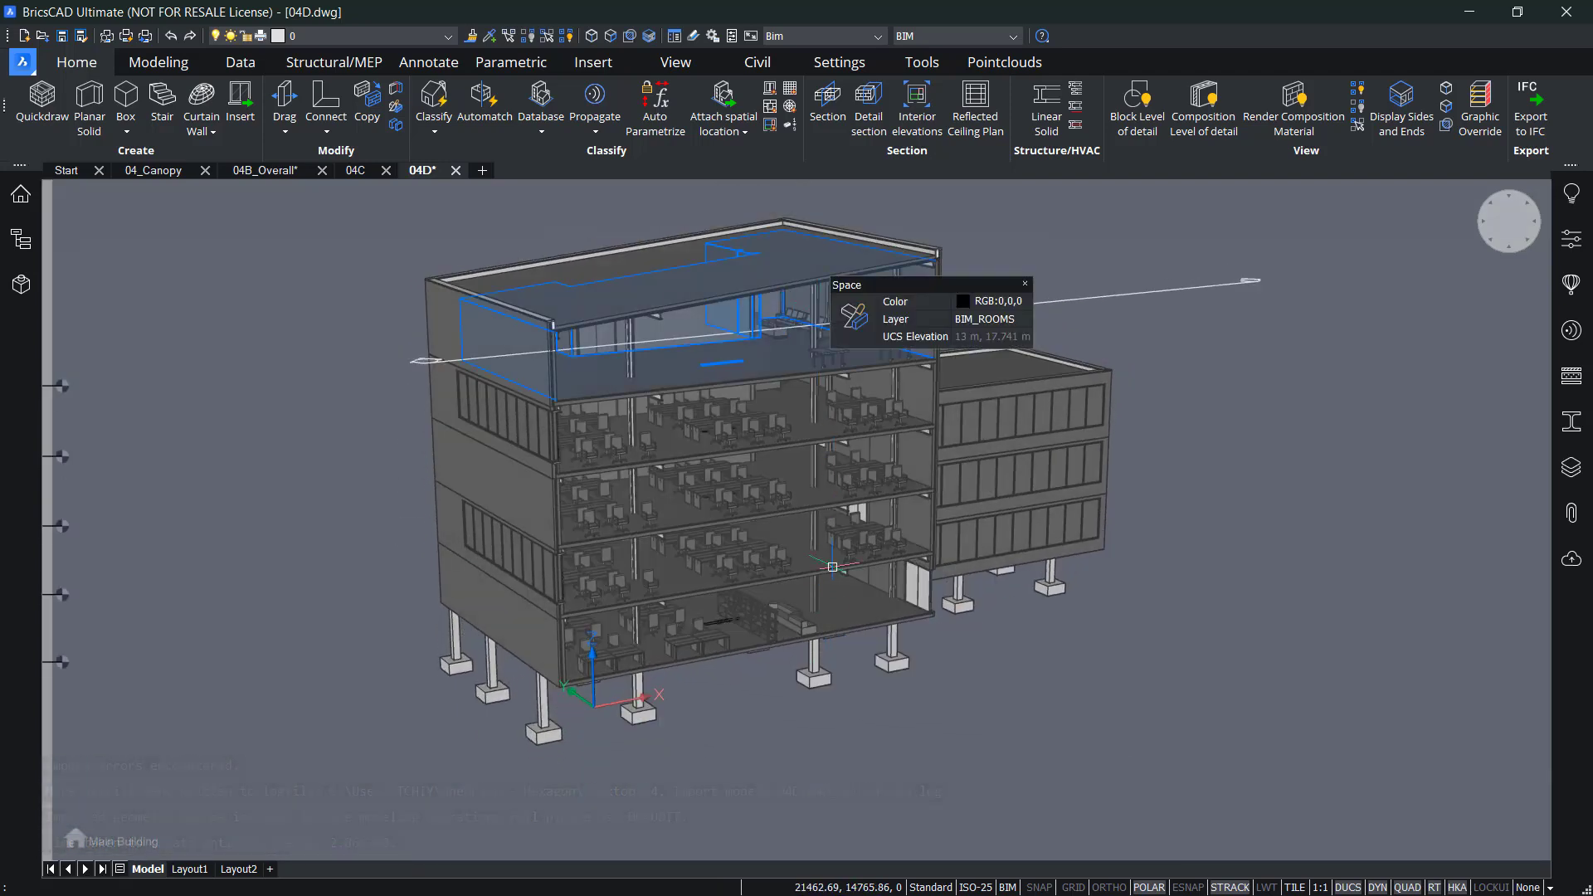
{"action": "middle_click_drag", "start_coordinate": [726, 696], "coordinate": [795, 674], "text": "shift"}
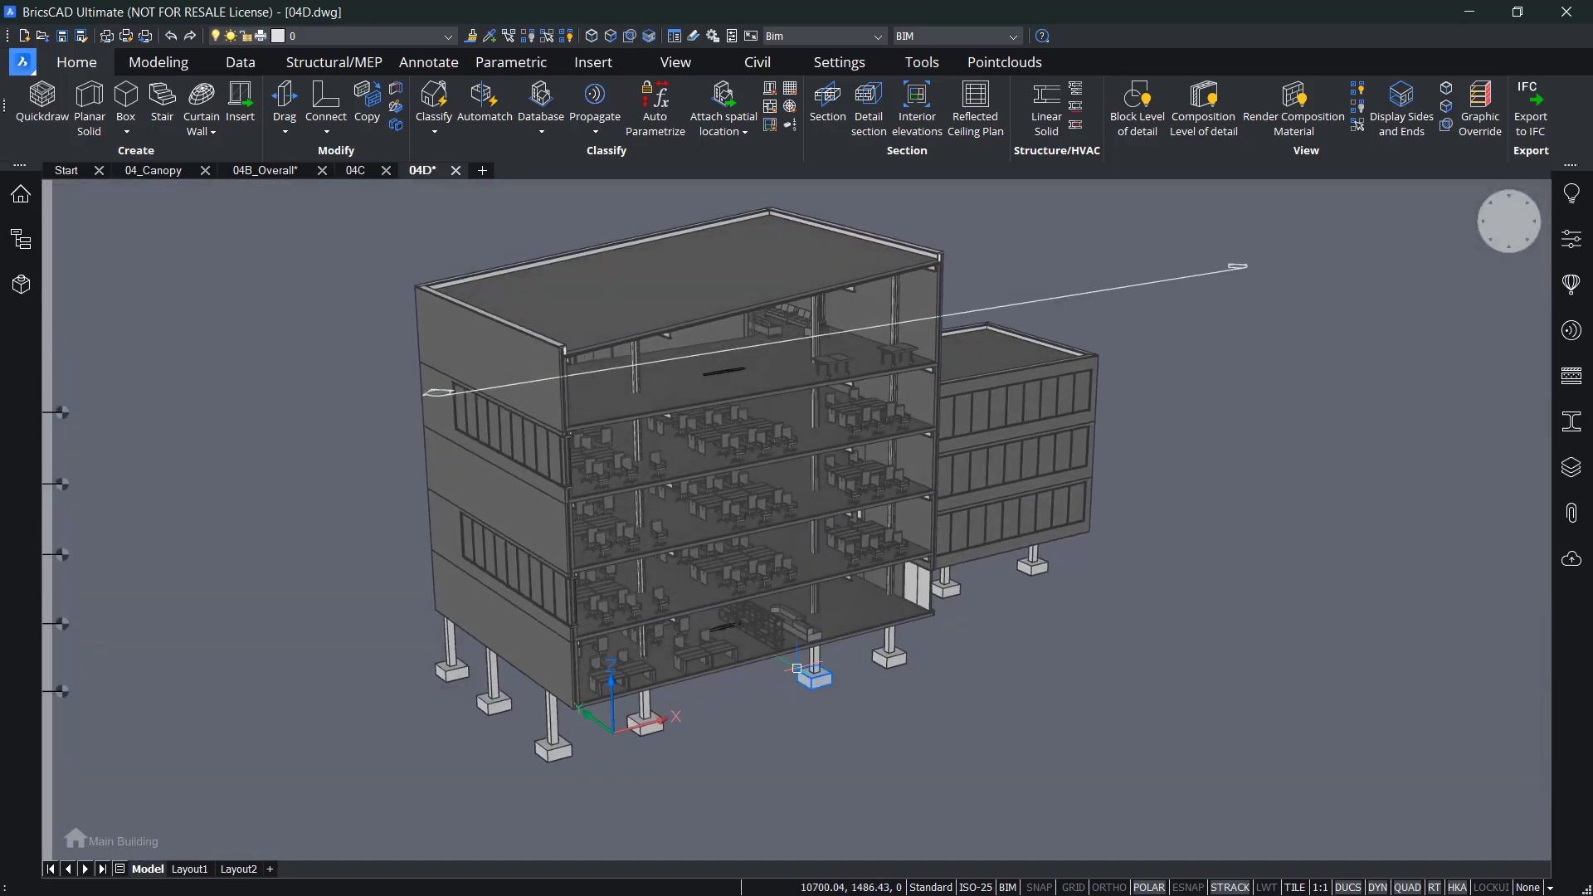
{"action": "scroll", "coordinate": [797, 668], "scroll_direction": "up", "scroll_amount": 4}
{"action": "mouse_move", "coordinate": [843, 694]}
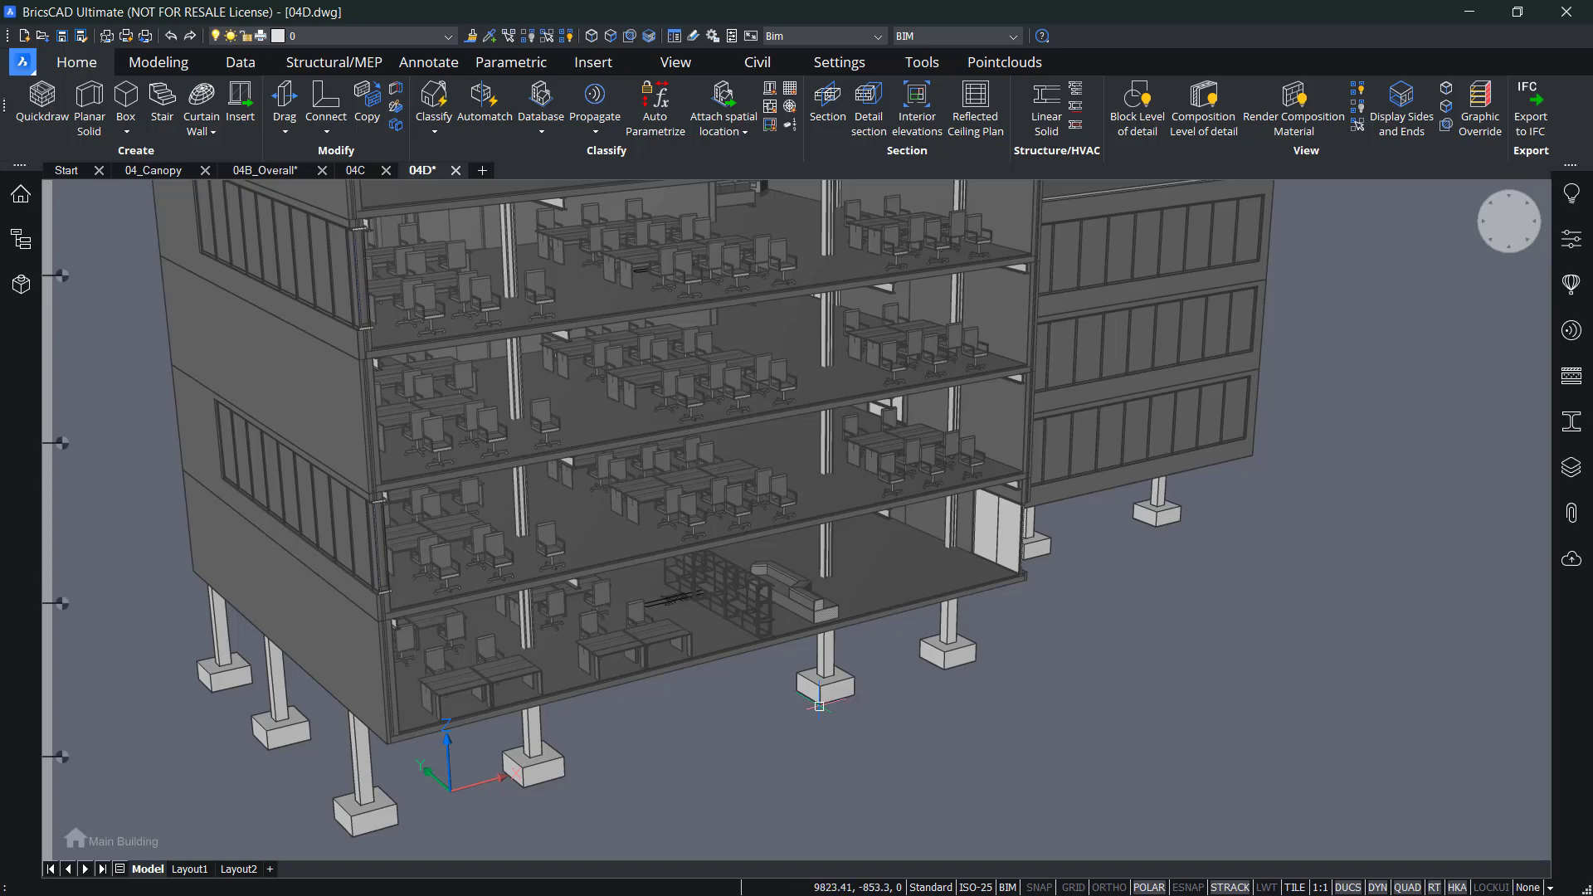
{"action": "scroll", "coordinate": [852, 719], "scroll_direction": "up", "scroll_amount": 4}
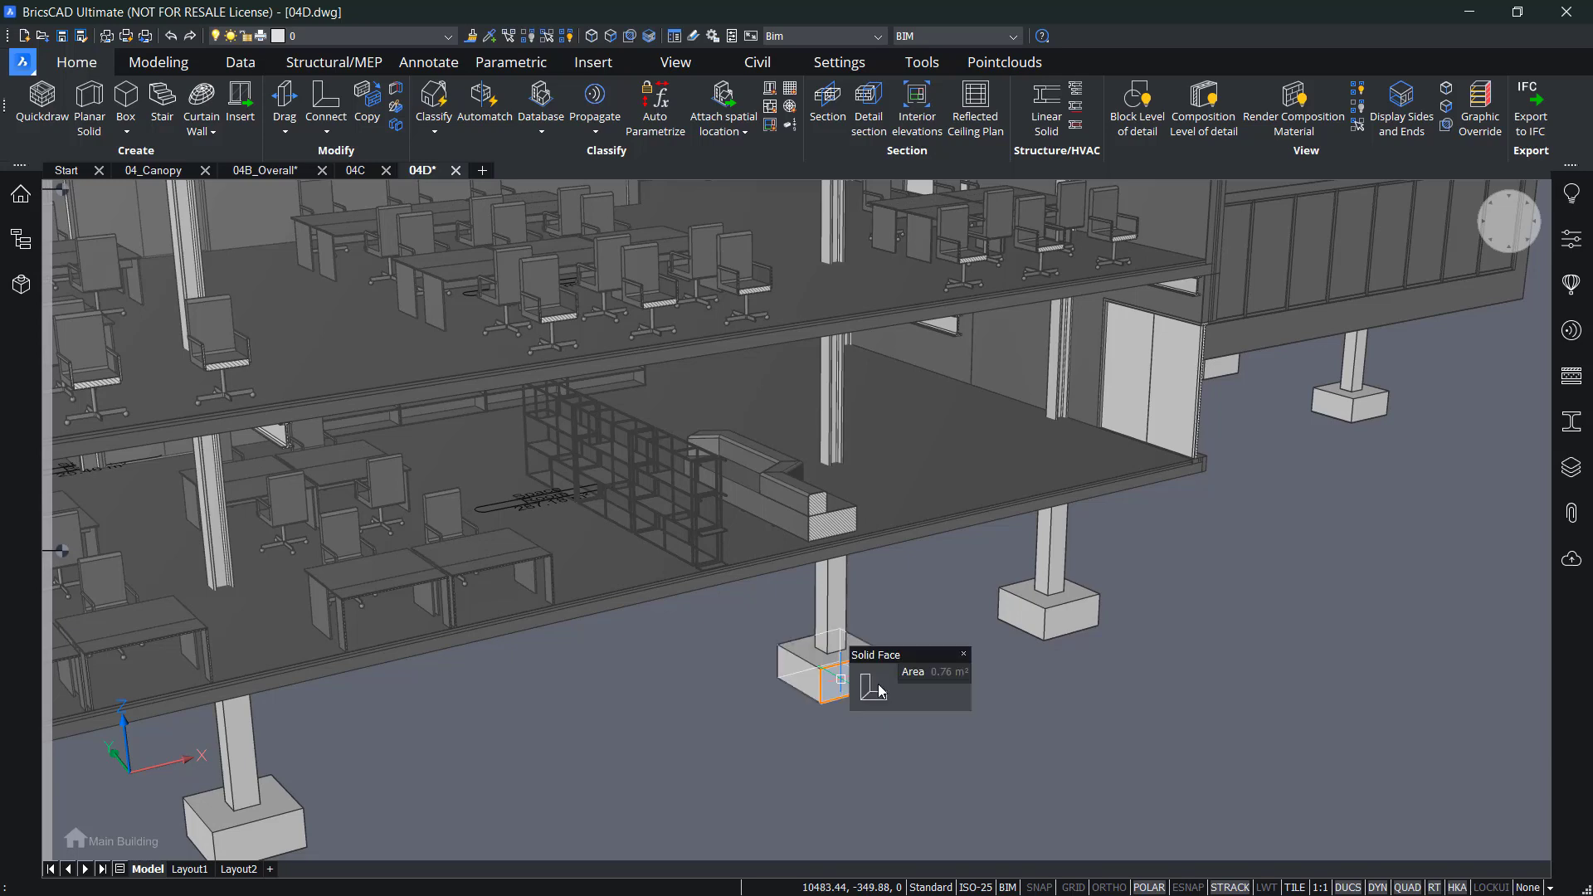
{"action": "mouse_move", "coordinate": [913, 696]}
{"action": "left_click", "coordinate": [982, 745]}
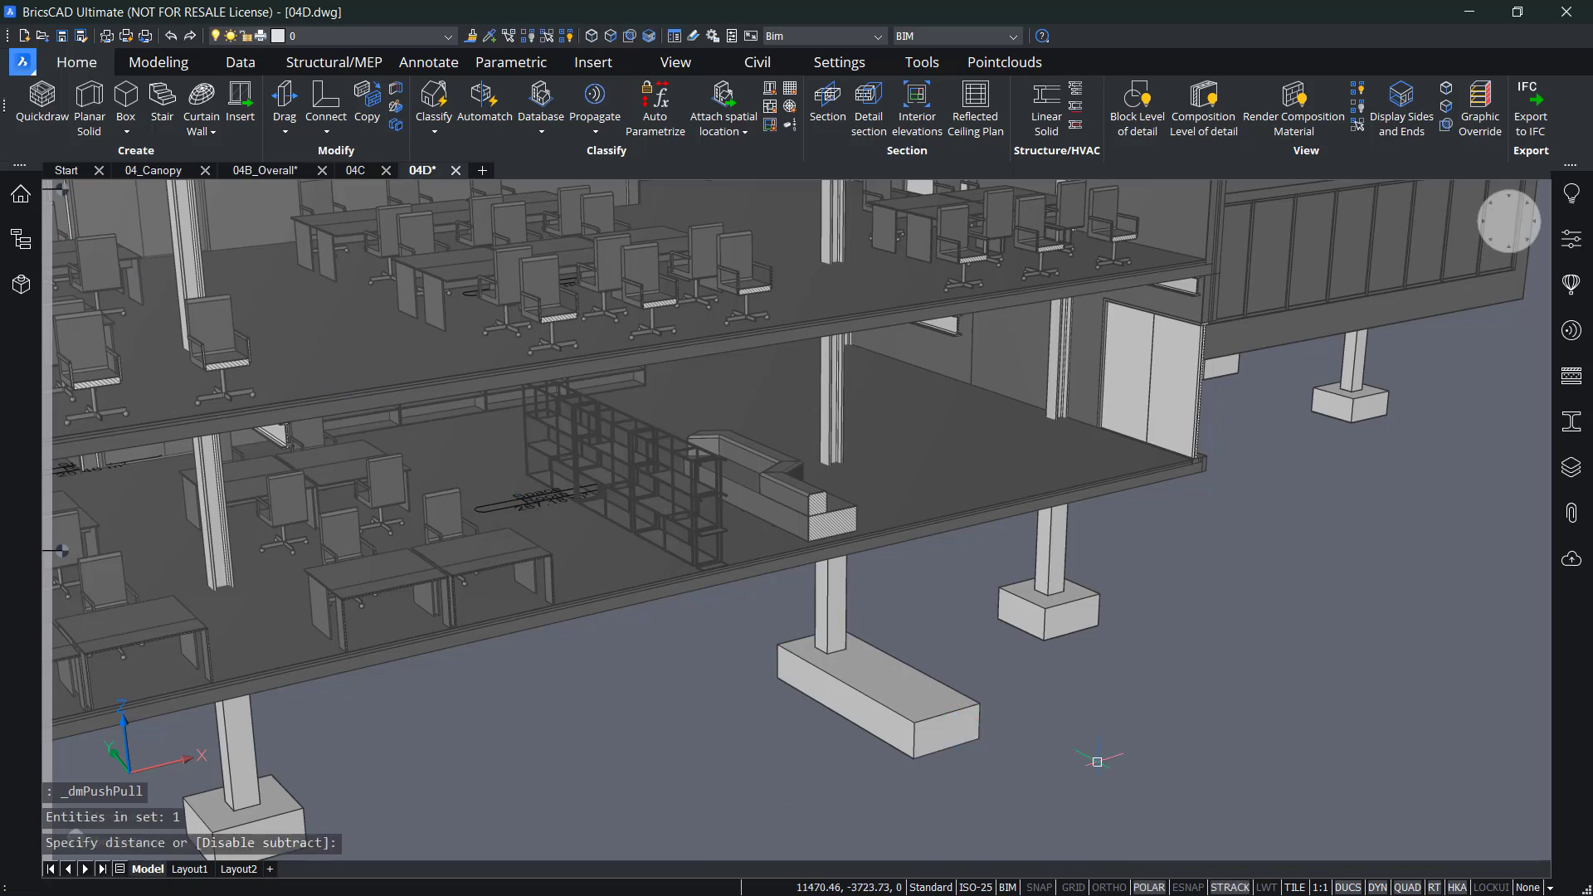
Step: Delete the reception desk beside the open shelving on the ground floor
{"action": "middle_click_drag", "start_coordinate": [1104, 762], "coordinate": [1072, 786]}
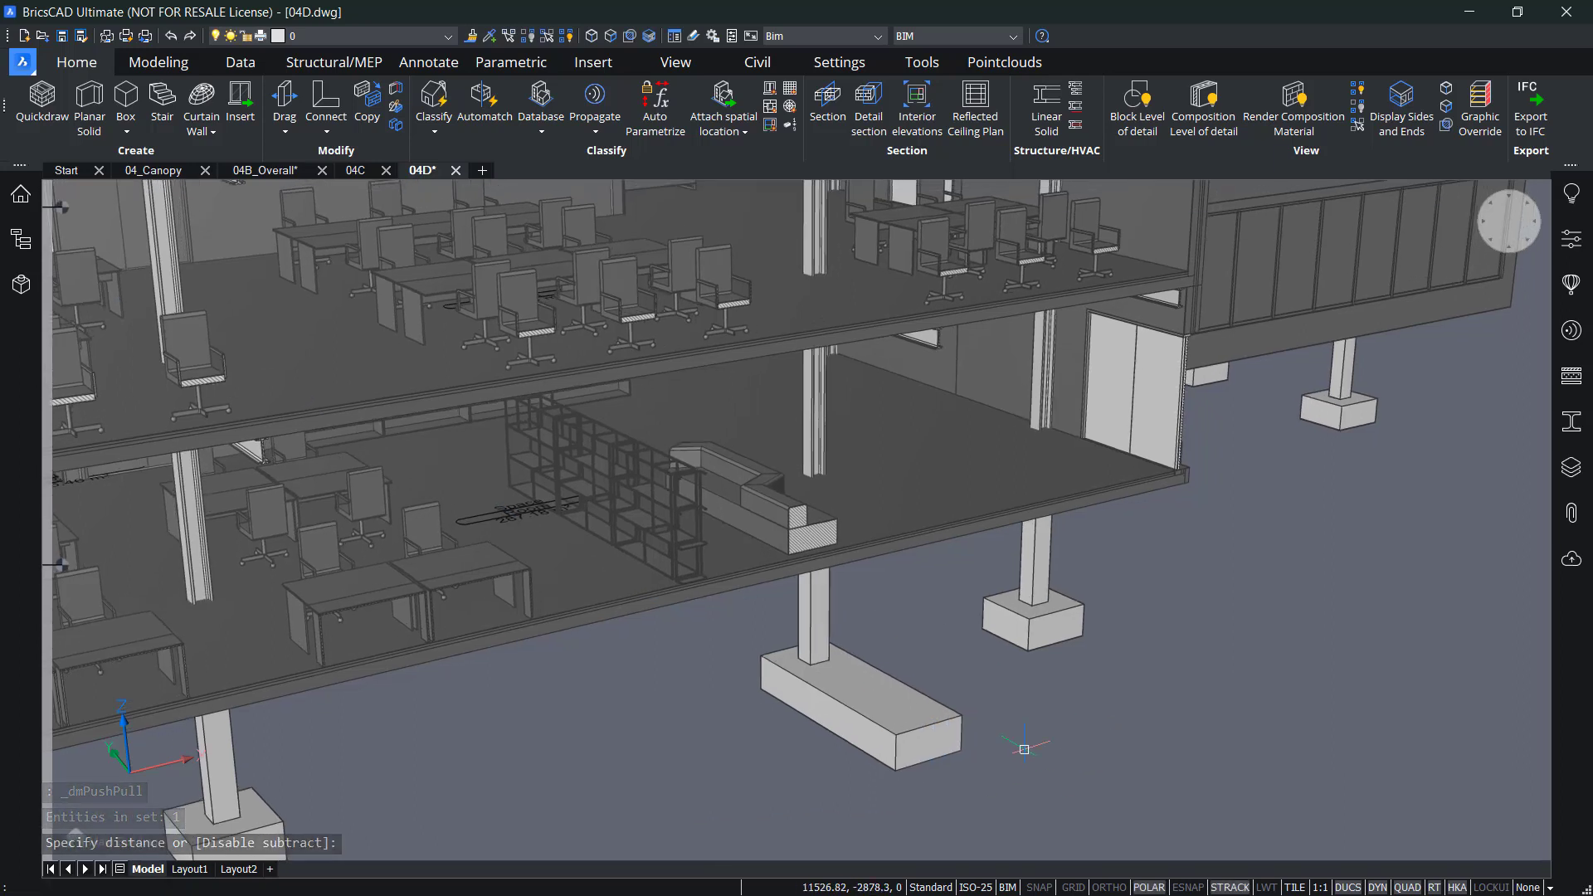
{"action": "left_click", "coordinate": [798, 518]}
{"action": "key", "text": "Delete"}
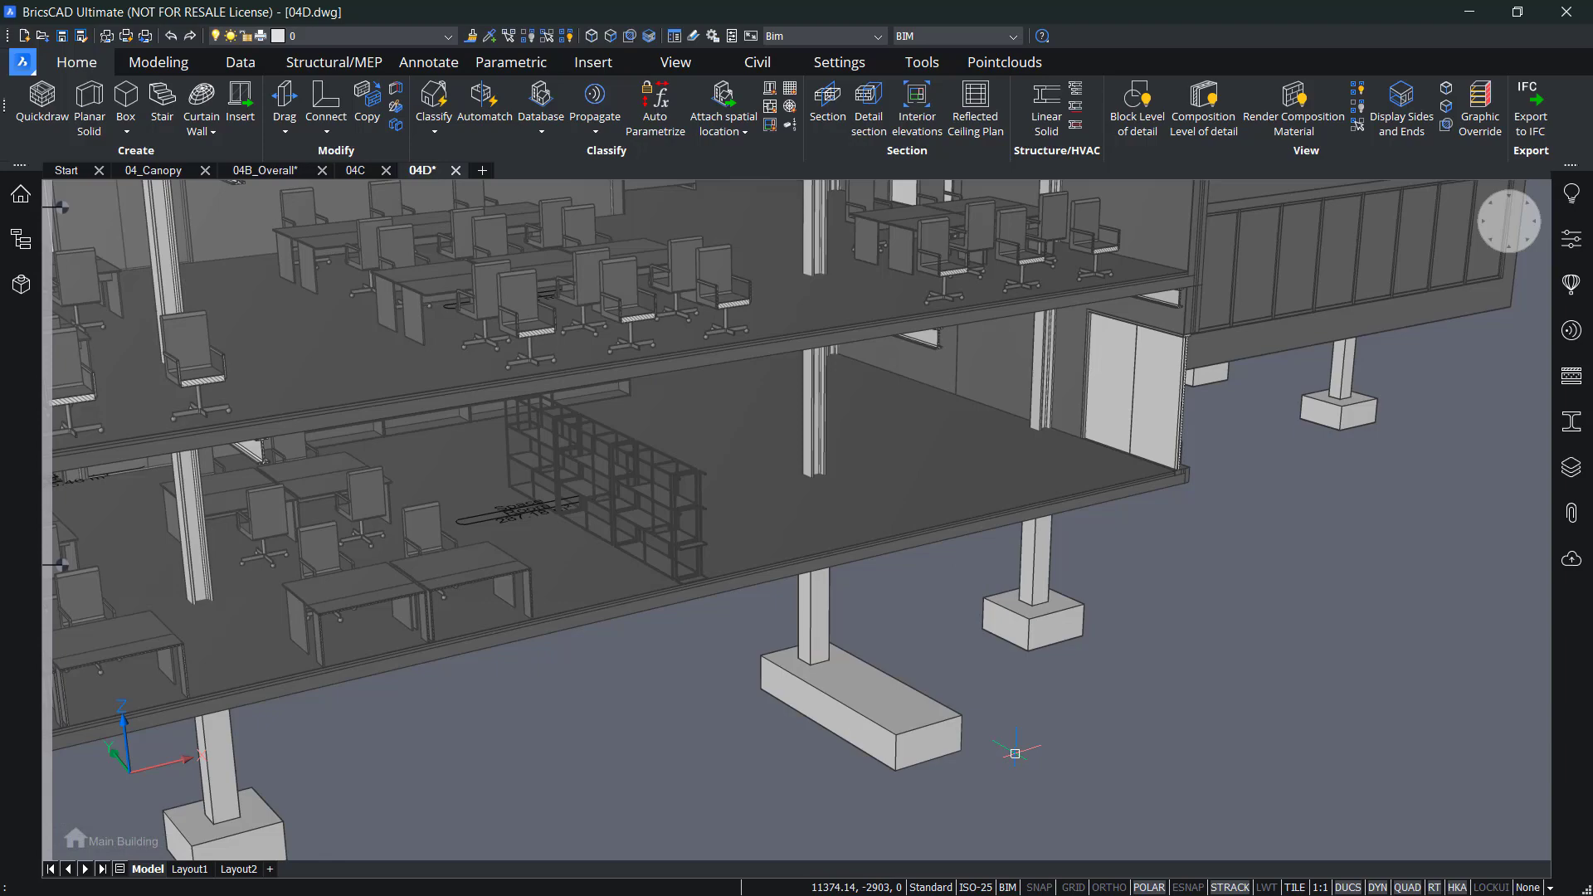
{"action": "scroll", "coordinate": [1016, 754], "scroll_direction": "down", "scroll_amount": 5}
{"action": "scroll", "coordinate": [910, 770], "scroll_direction": "down", "scroll_amount": 1}
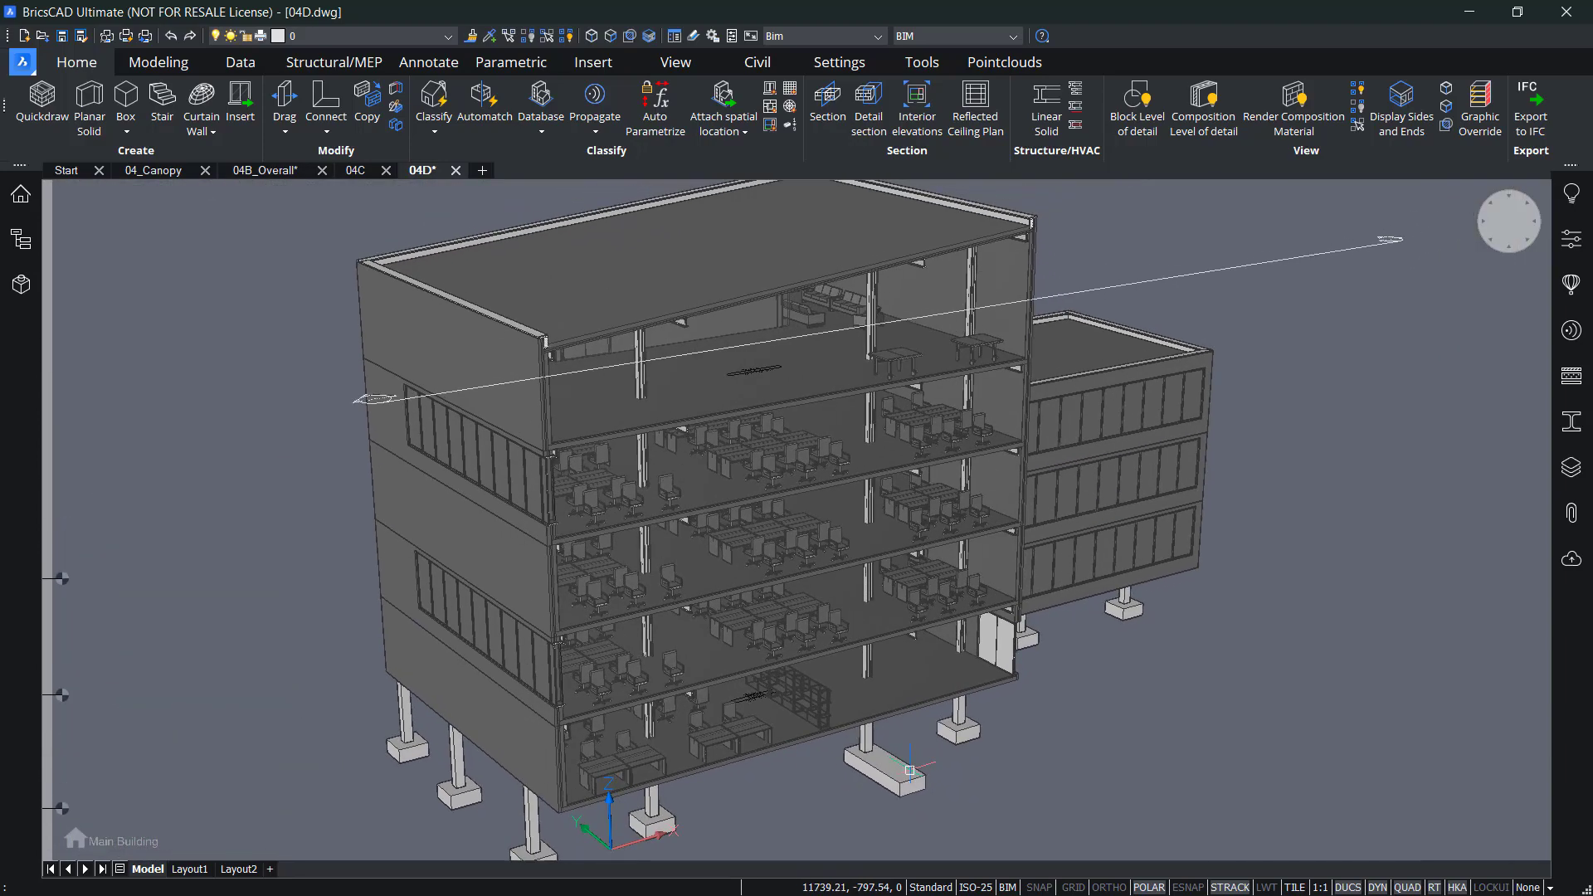
{"action": "middle_click_drag", "start_coordinate": [910, 771], "coordinate": [938, 784], "text": "shift"}
{"action": "middle_click_drag", "start_coordinate": [1038, 722], "coordinate": [1068, 749], "text": "shift"}
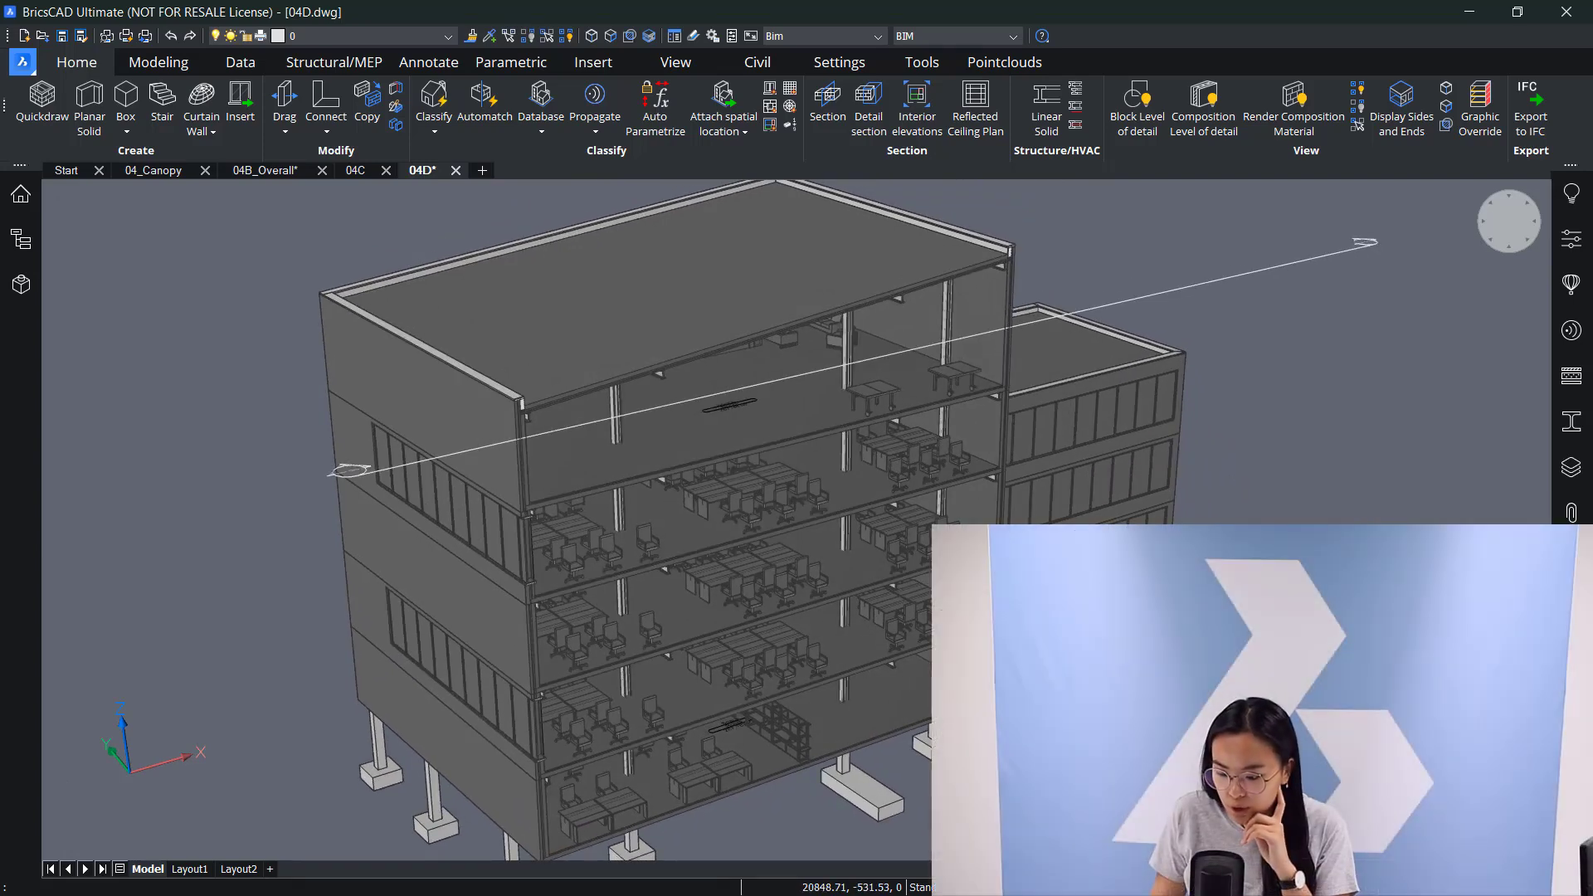
{"action": "scroll", "coordinate": [1131, 745], "scroll_direction": "down", "scroll_amount": 3}
{"action": "middle_click_drag", "start_coordinate": [1131, 745], "coordinate": [1082, 736]}
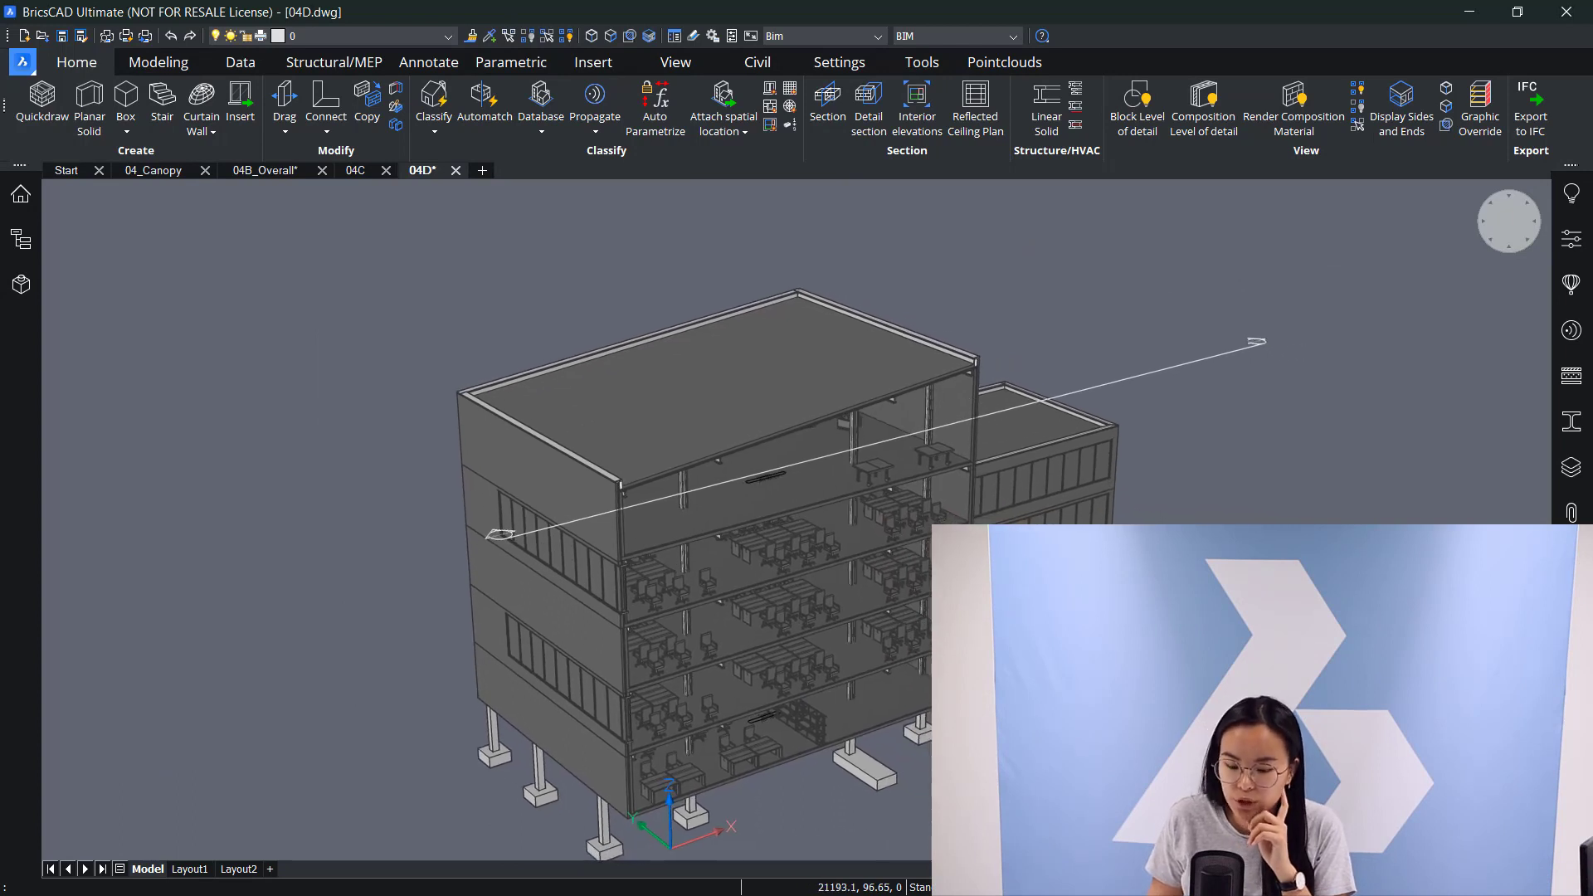